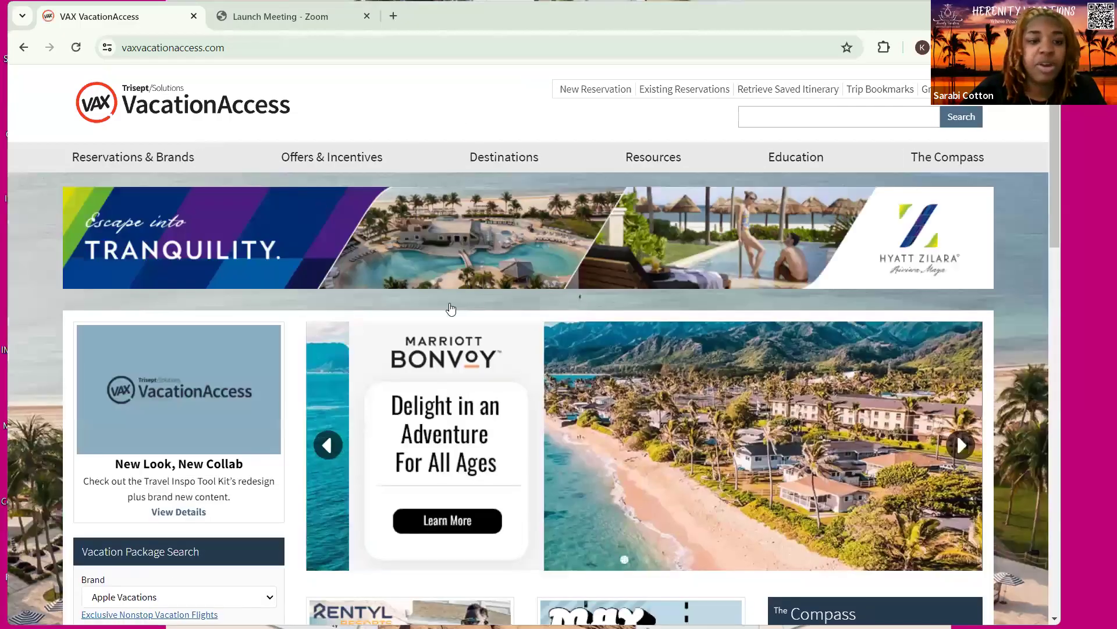
Scroll the VAX VacationAccess page to the Vacation Package Search panel
scroll(860, 370, "down", 3)
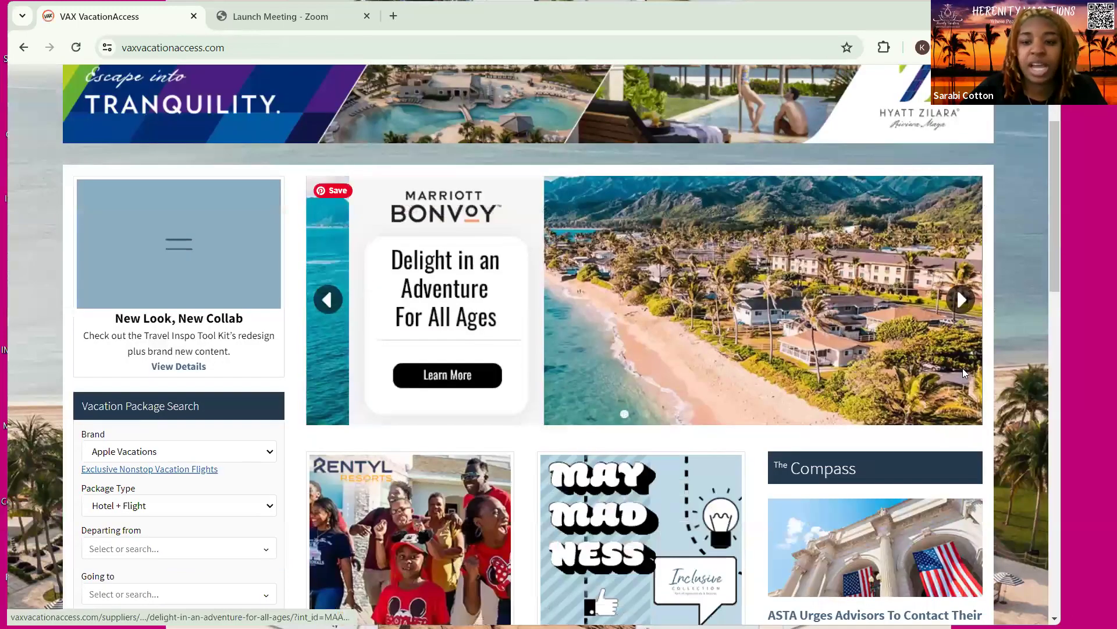
scroll(963, 368, "up", 2)
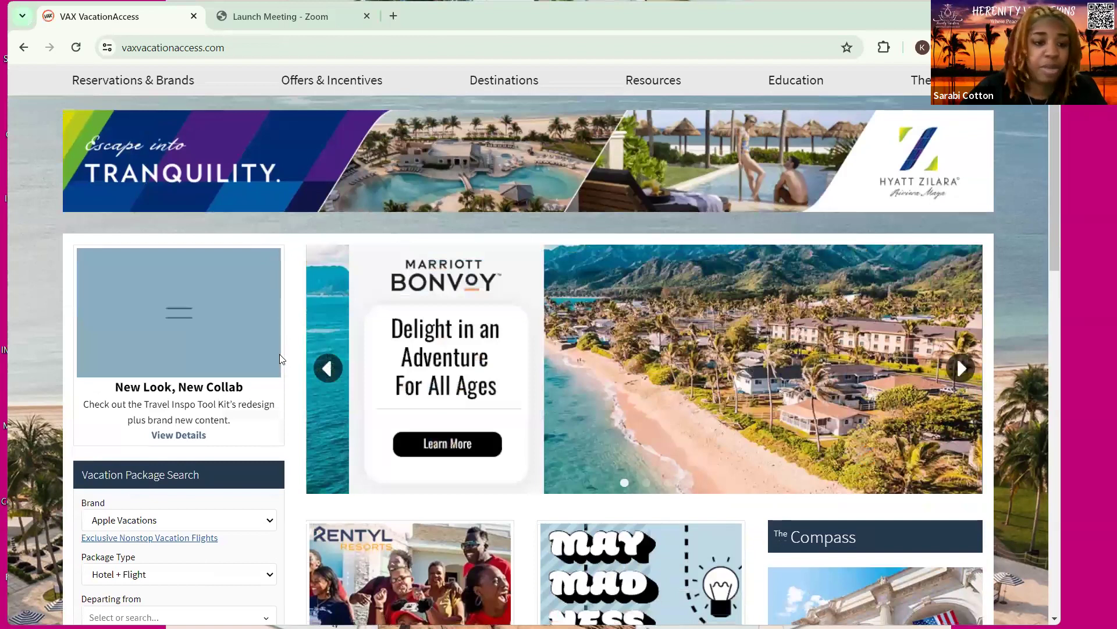
scroll(302, 368, "down", 2)
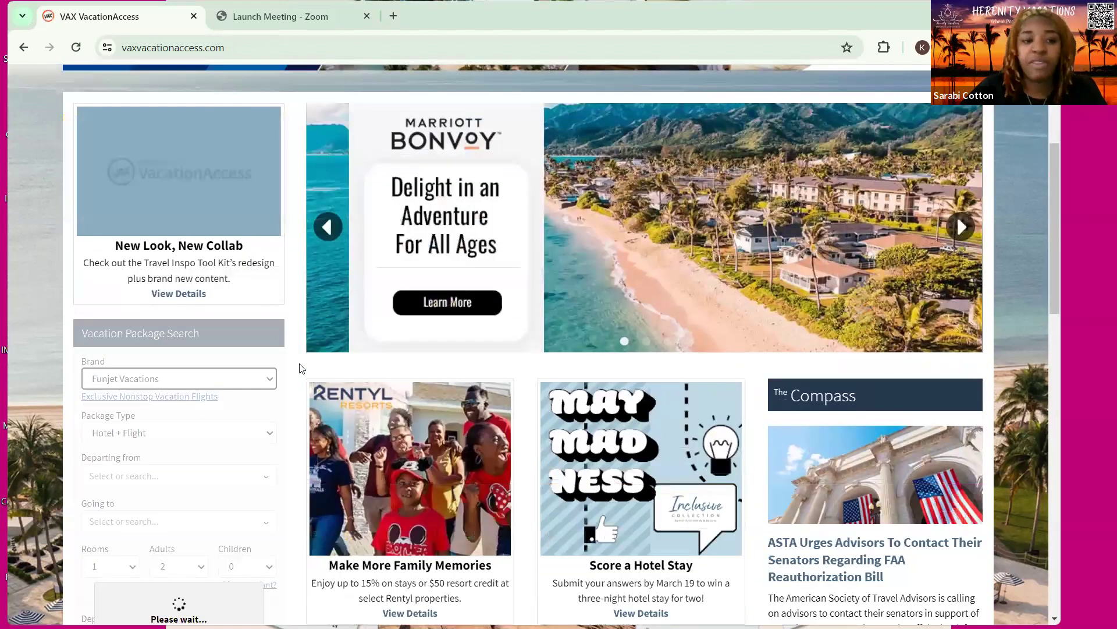
scroll(302, 368, "up", 3)
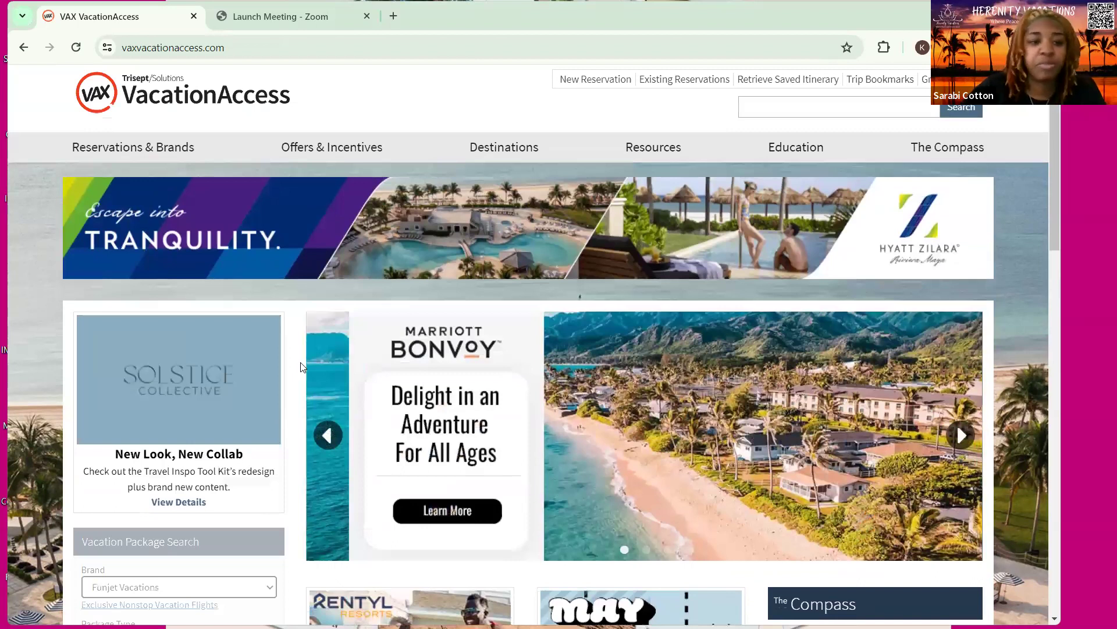
scroll(301, 368, "down", 2)
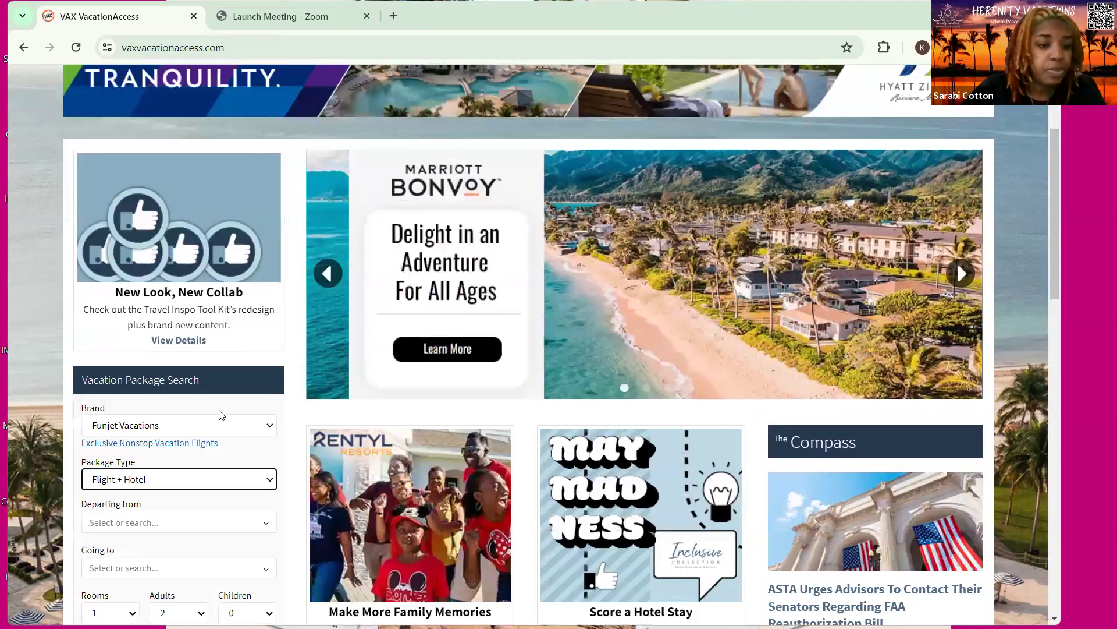
scroll(155, 216, "down", 1)
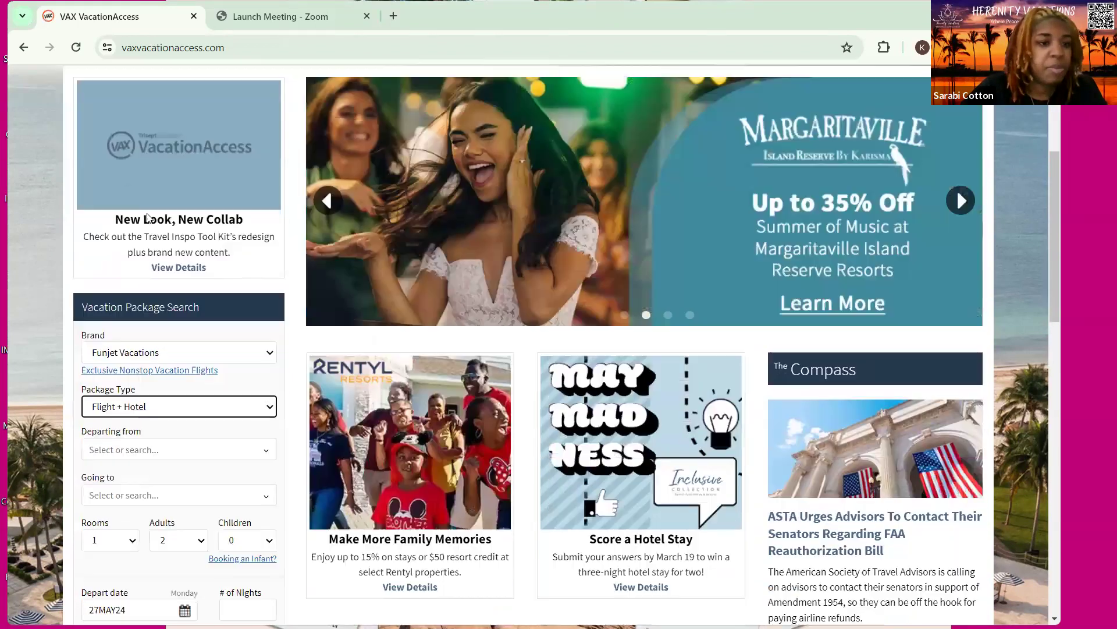
Switch the package type from Flight + Hotel to Hotel Only
left_click(269, 406)
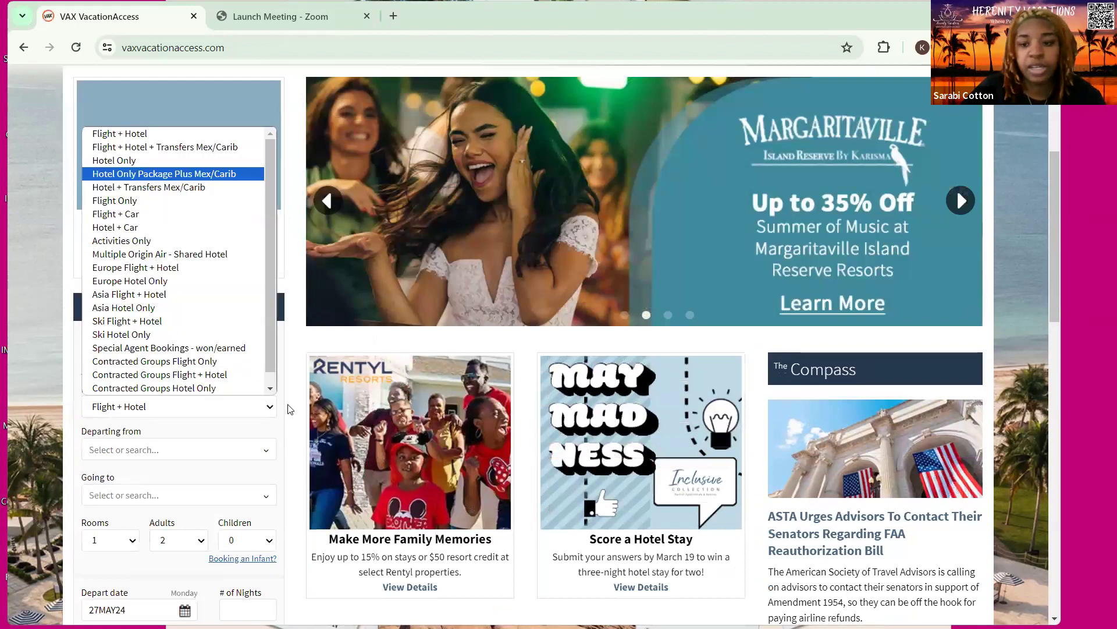
key("Up")
key("Return")
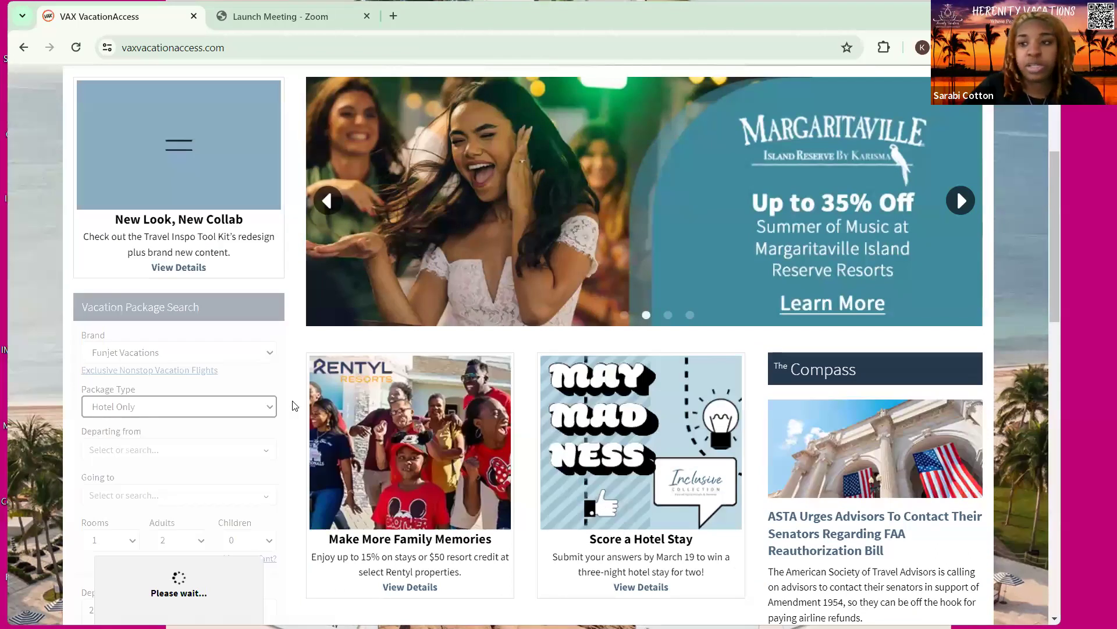
scroll(293, 406, "down", 1)
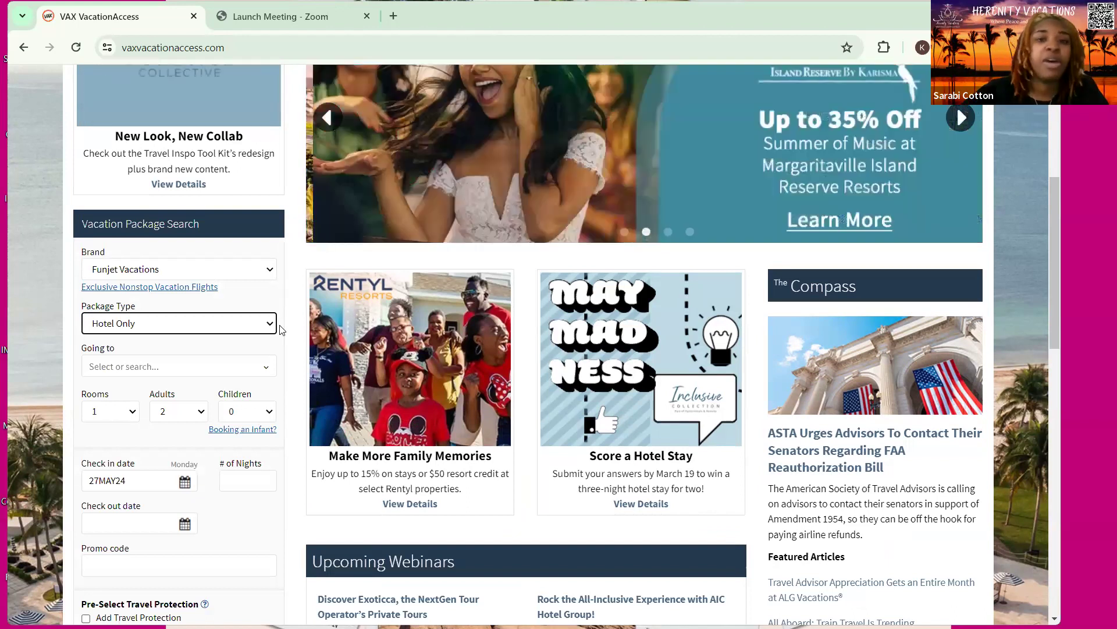
Set the destination to USVI, St. Thomas (STT)
left_click(268, 367)
scroll(214, 412, "down", 1)
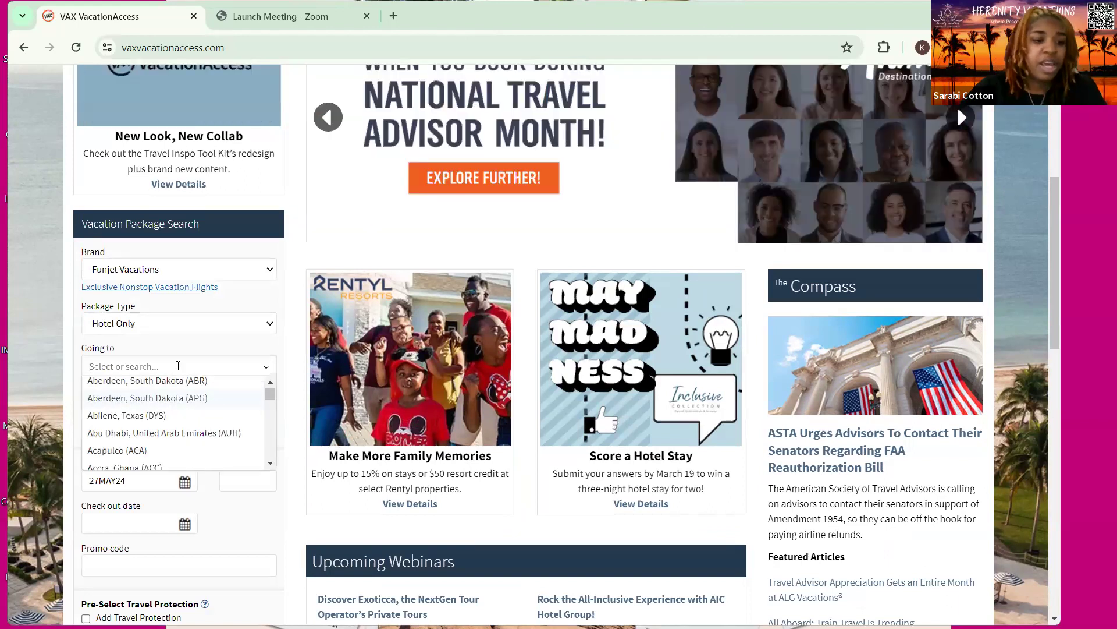
left_click(178, 365)
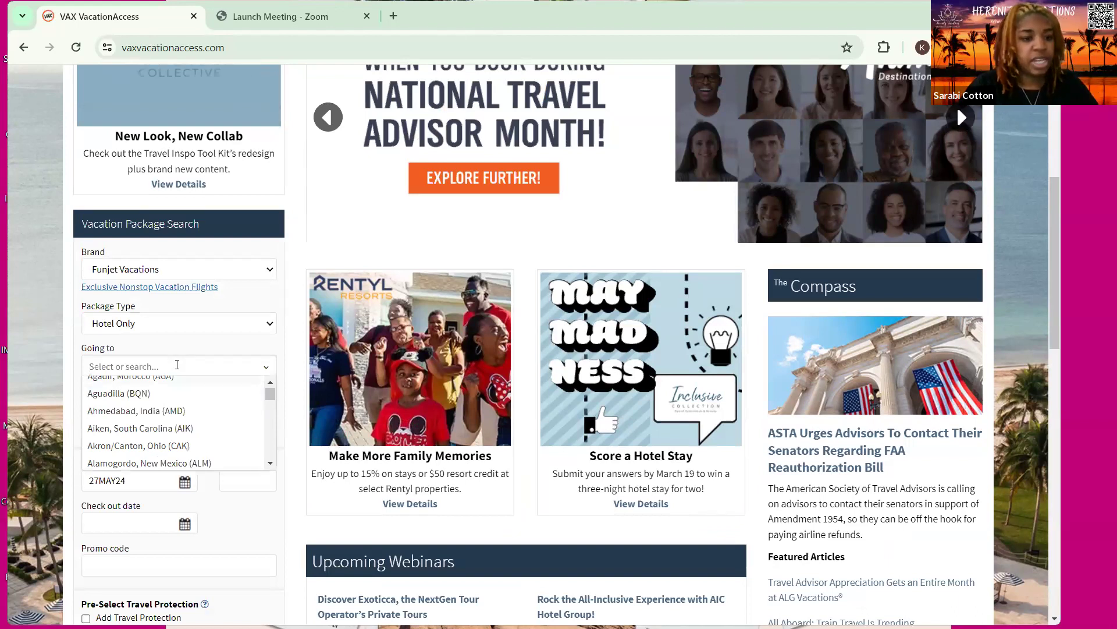
type("st to")
key("BackSpace")
type("homas")
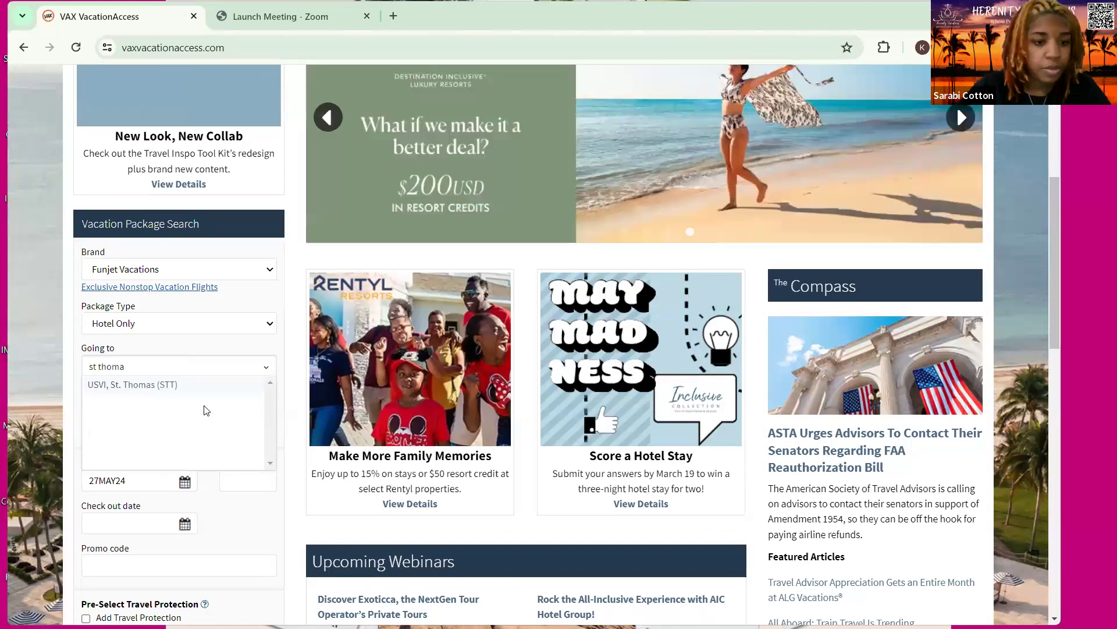
key("Return")
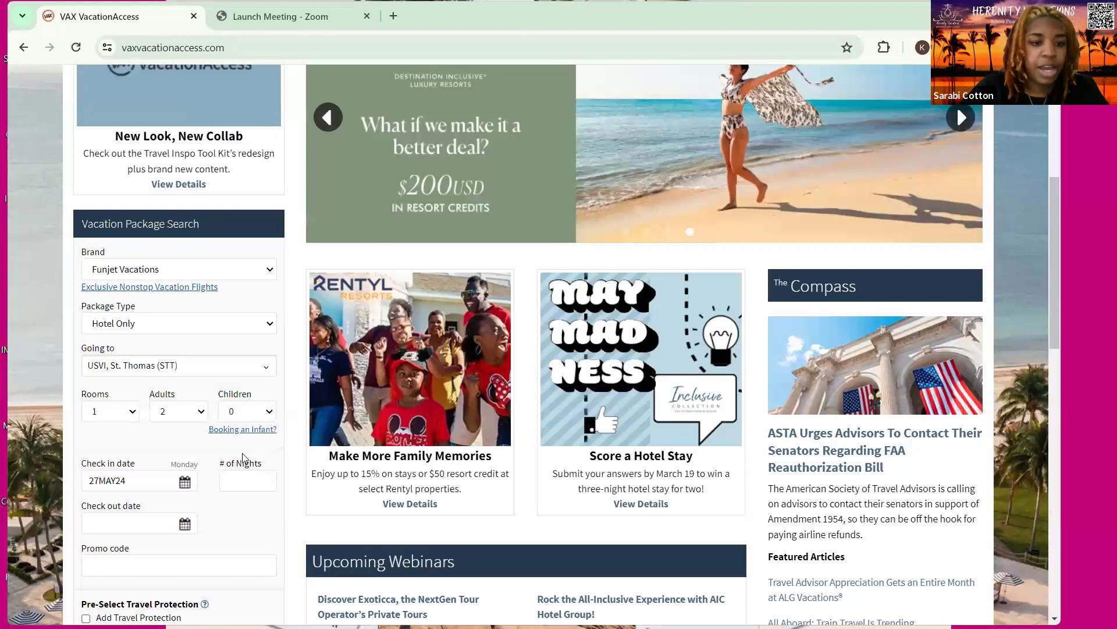
Add 2 children, aged 7 and 5
left_click(247, 411)
left_click(246, 455)
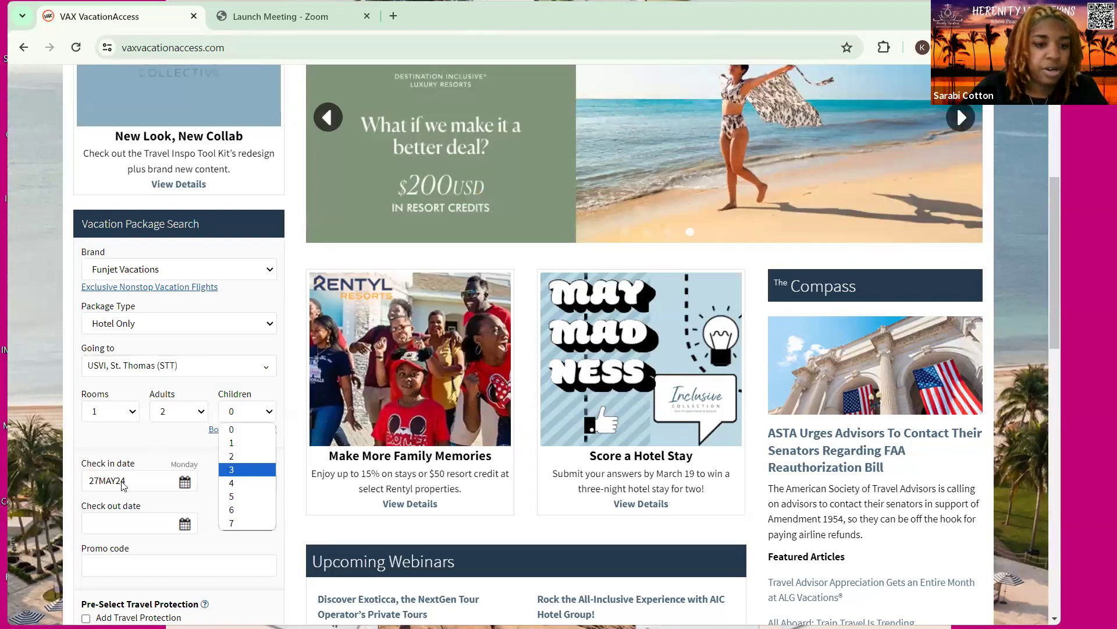
left_click(109, 500)
left_click(105, 348)
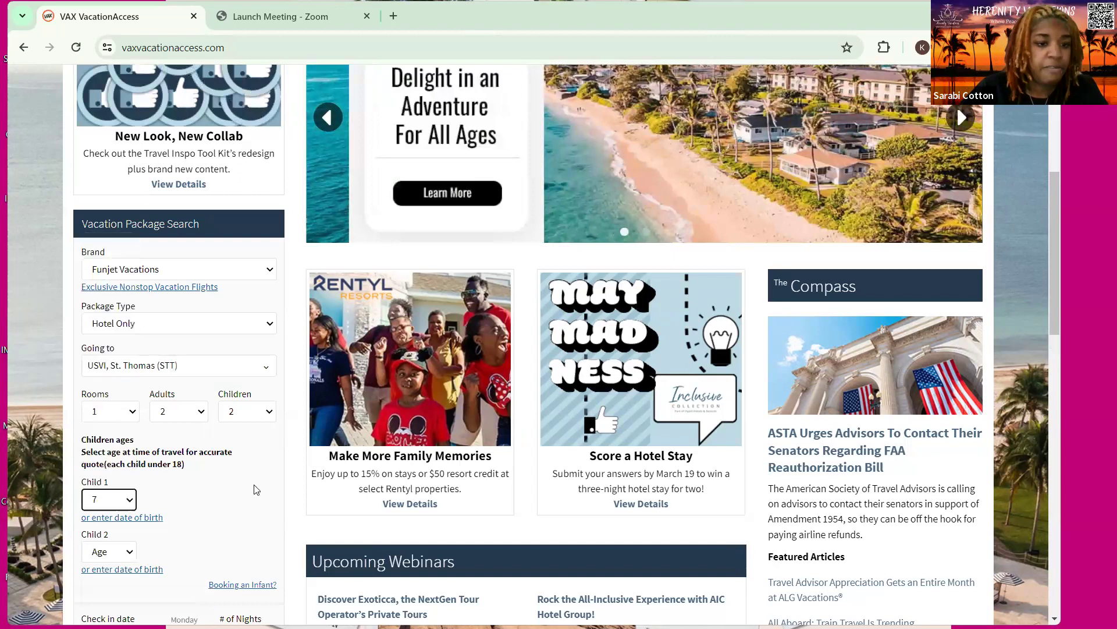
scroll(134, 430, "down", 3)
left_click(131, 407)
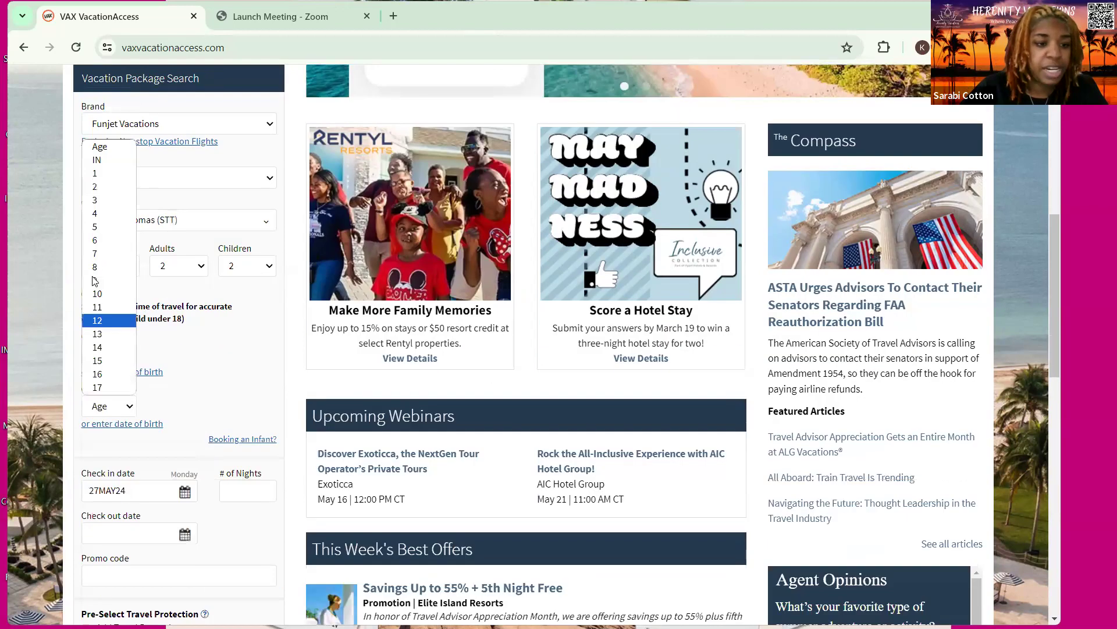
left_click(97, 227)
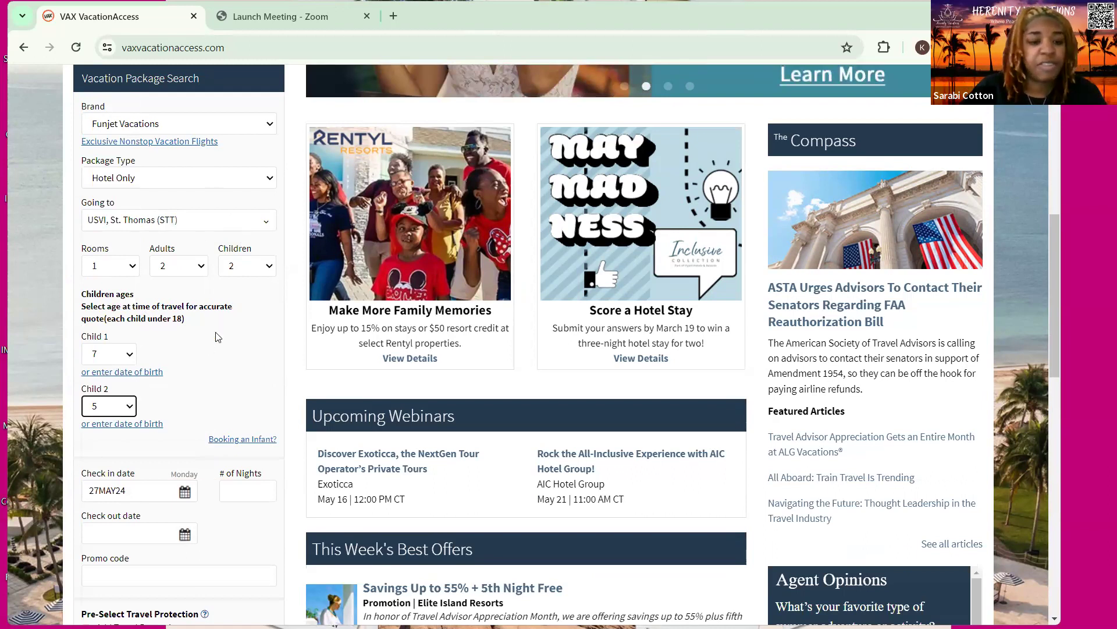
Set check-in to 22 July 2024 for a 5-night stay
scroll(226, 304, "down", 1)
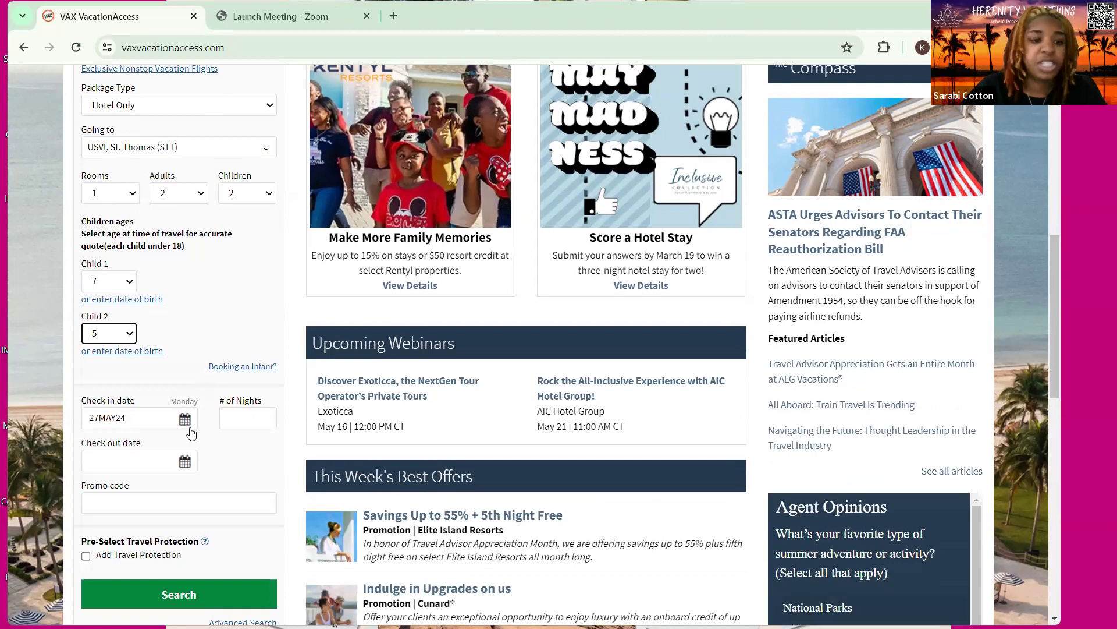
left_click(184, 421)
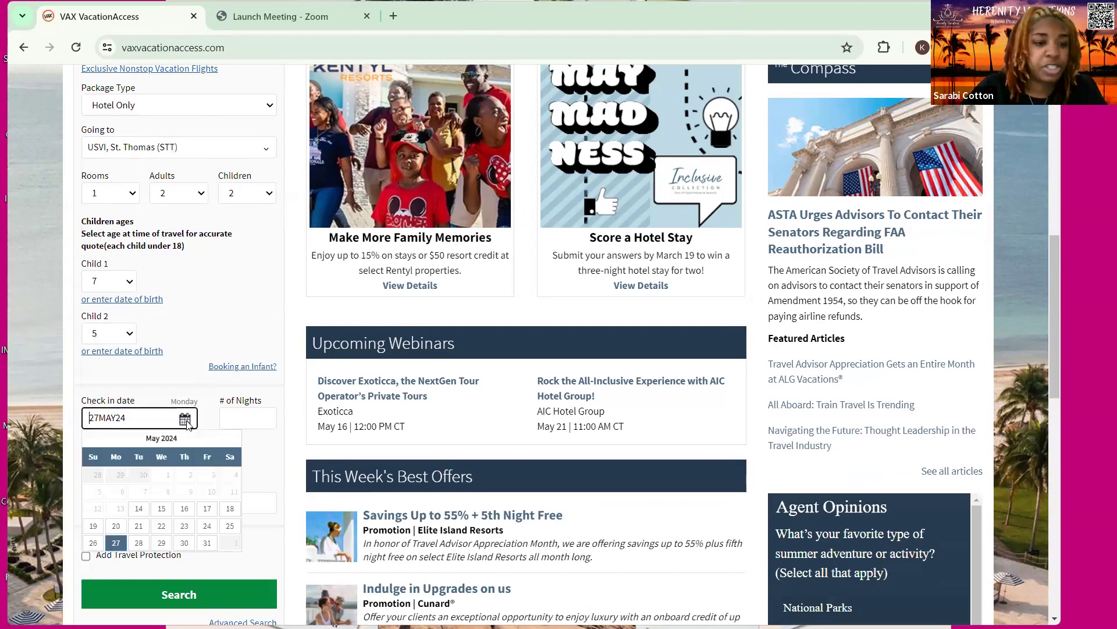
left_click(225, 439)
left_click(225, 439)
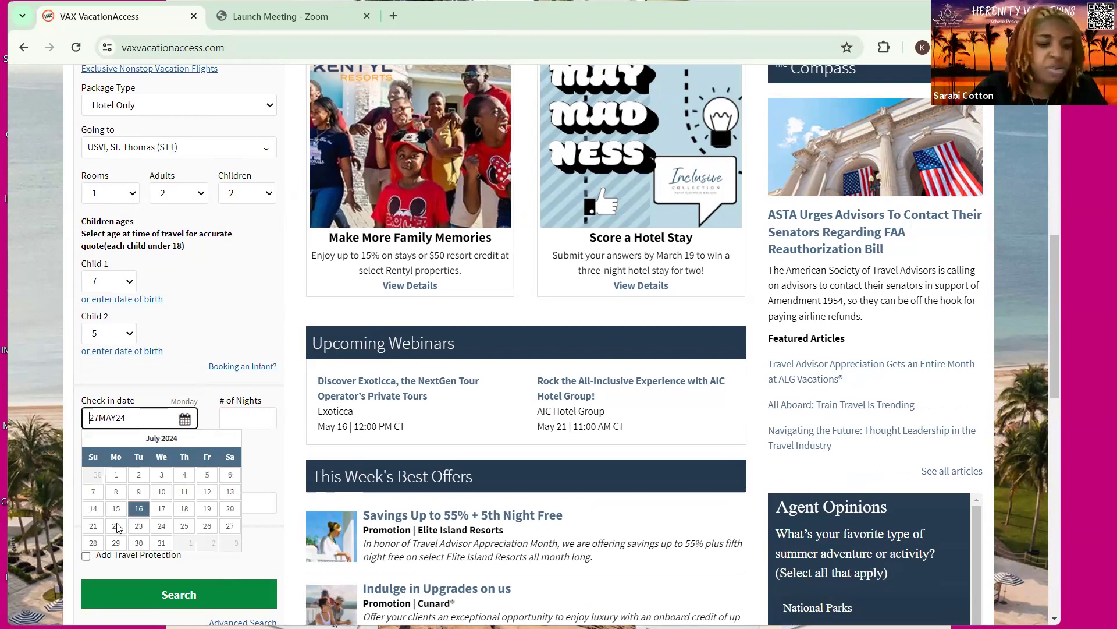
left_click(117, 525)
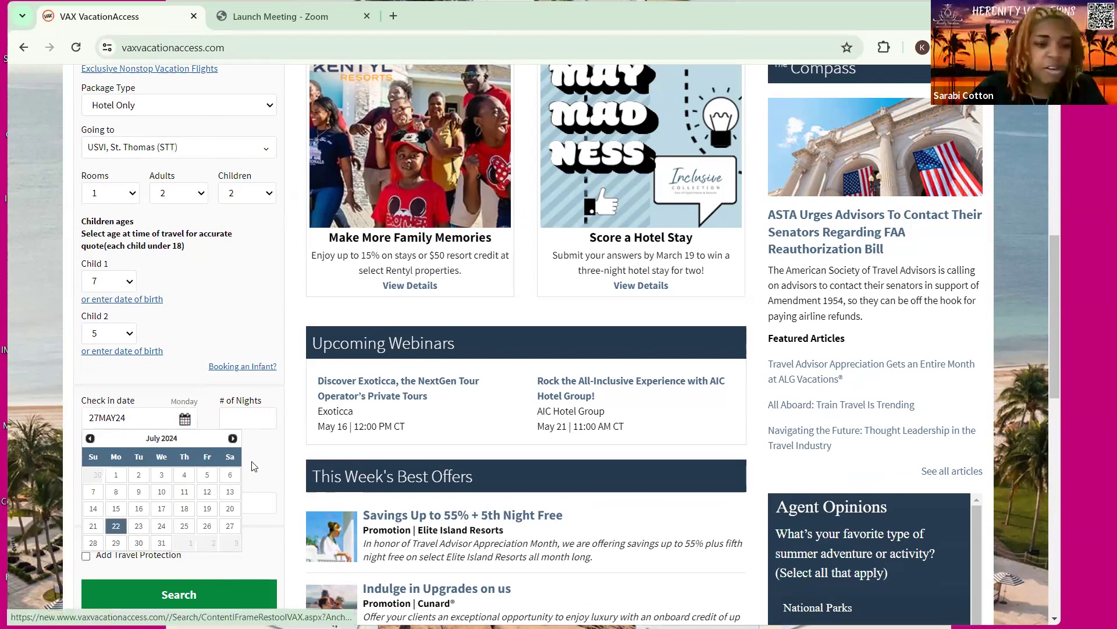
left_click(248, 418)
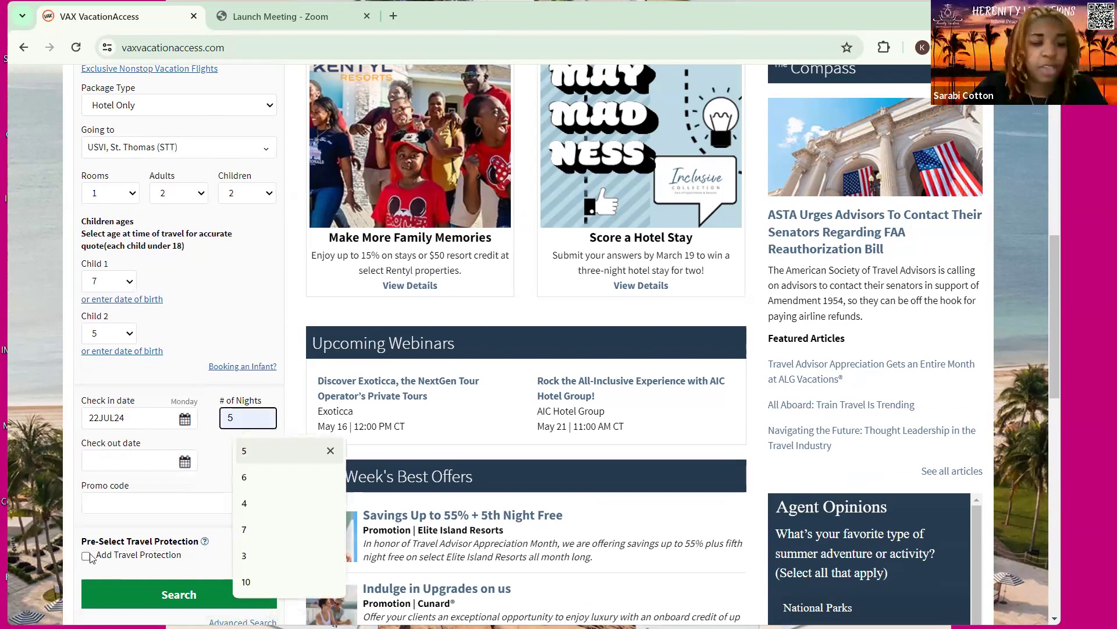
left_click(243, 451)
left_click(165, 528)
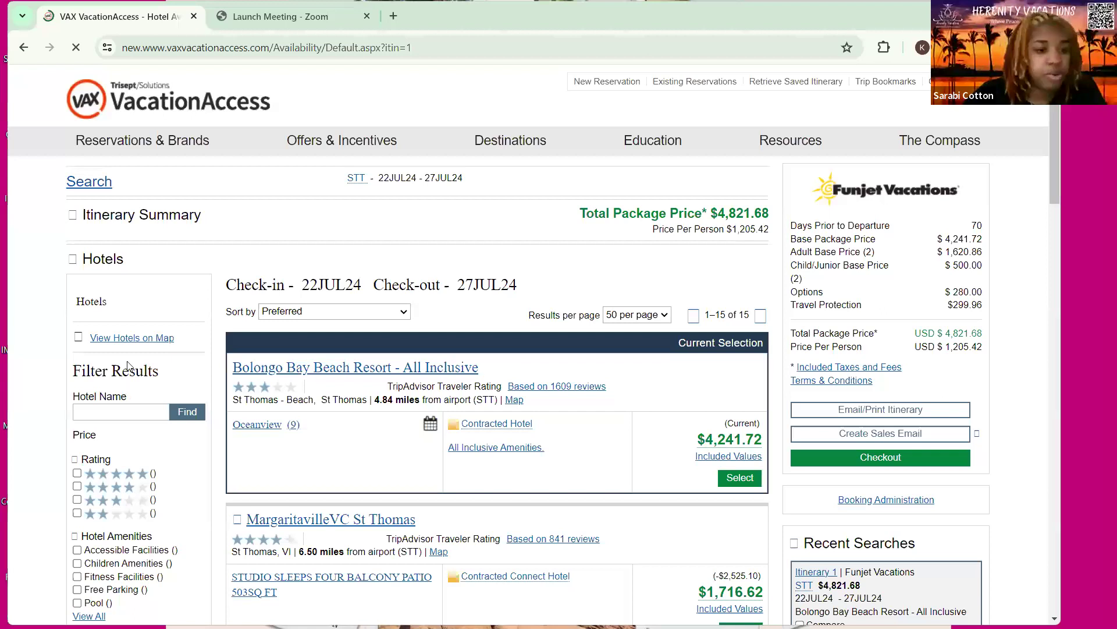
Remove the children amenities filter from the hotel results
scroll(98, 388, "down", 2)
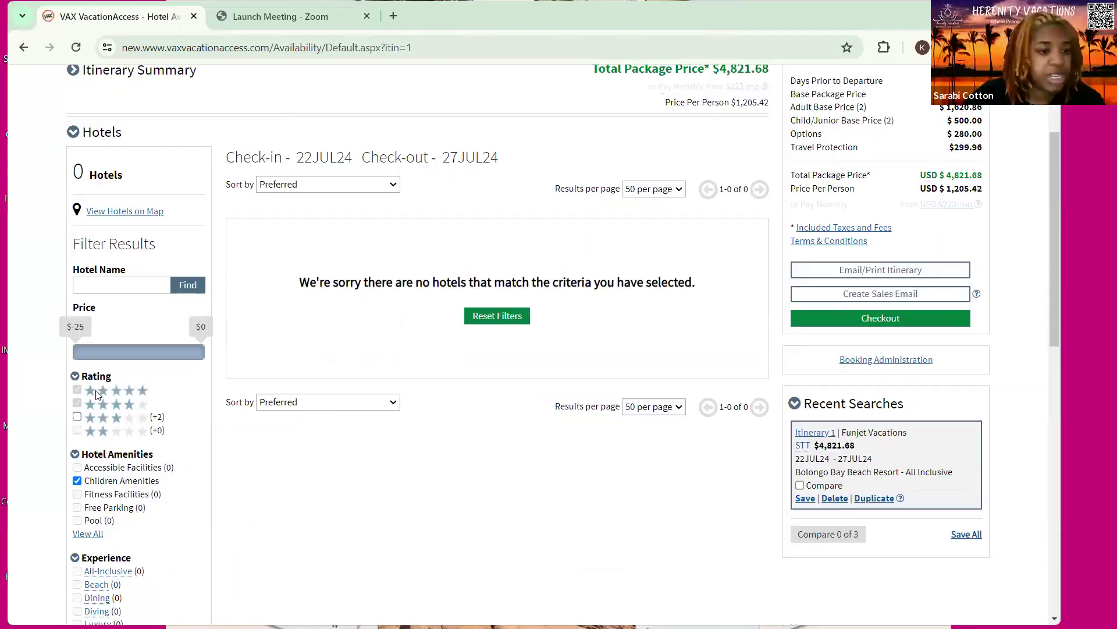
left_click(76, 479)
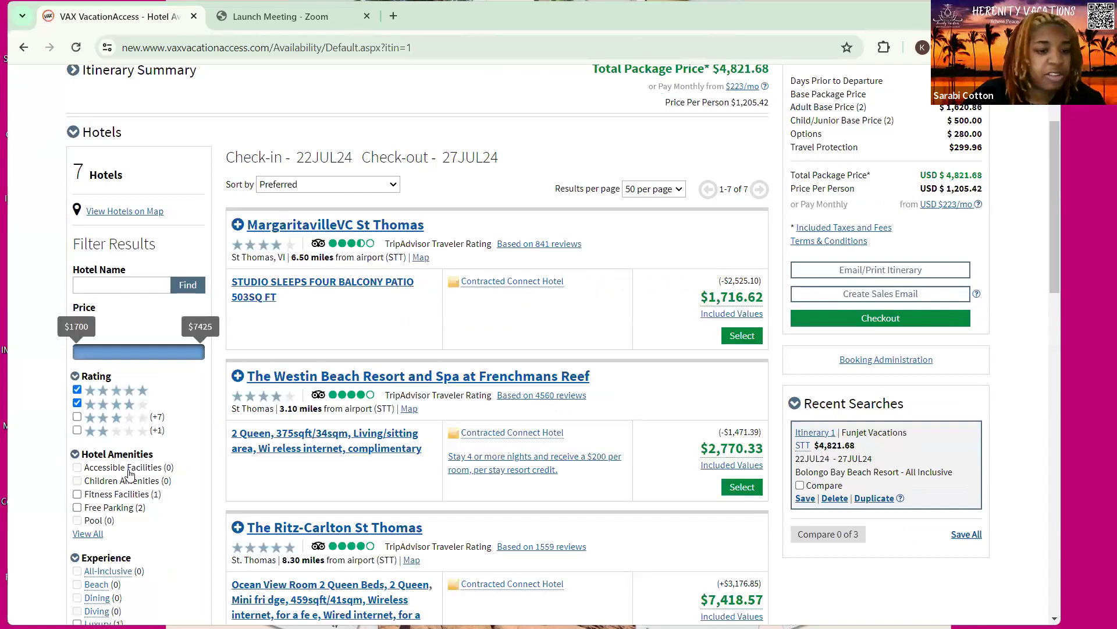
scroll(129, 475, "down", 5)
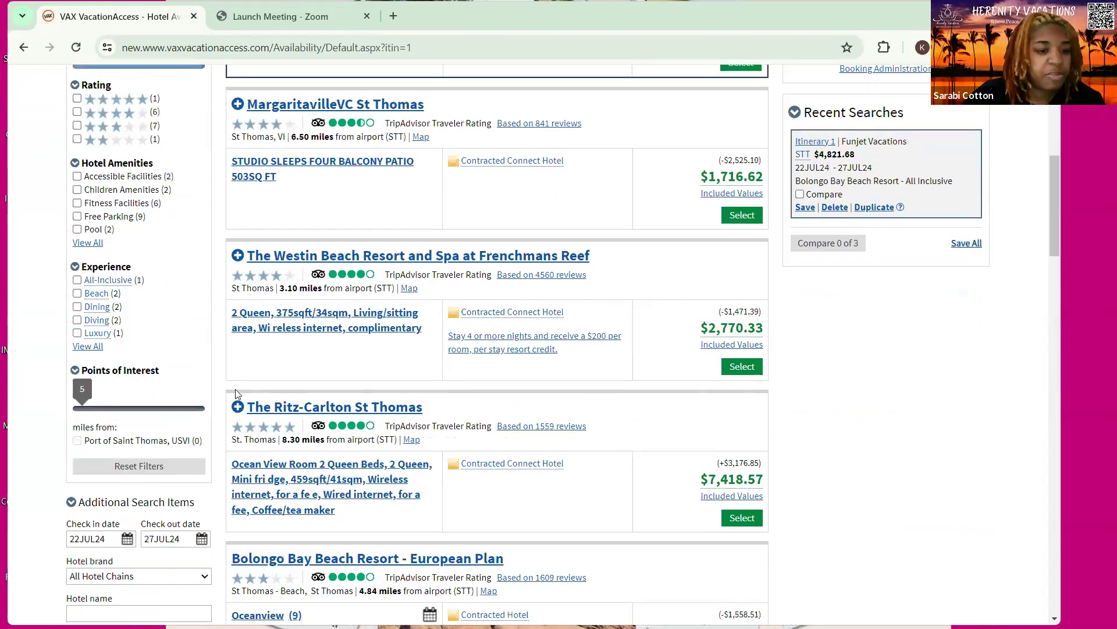
scroll(237, 394, "up", 5)
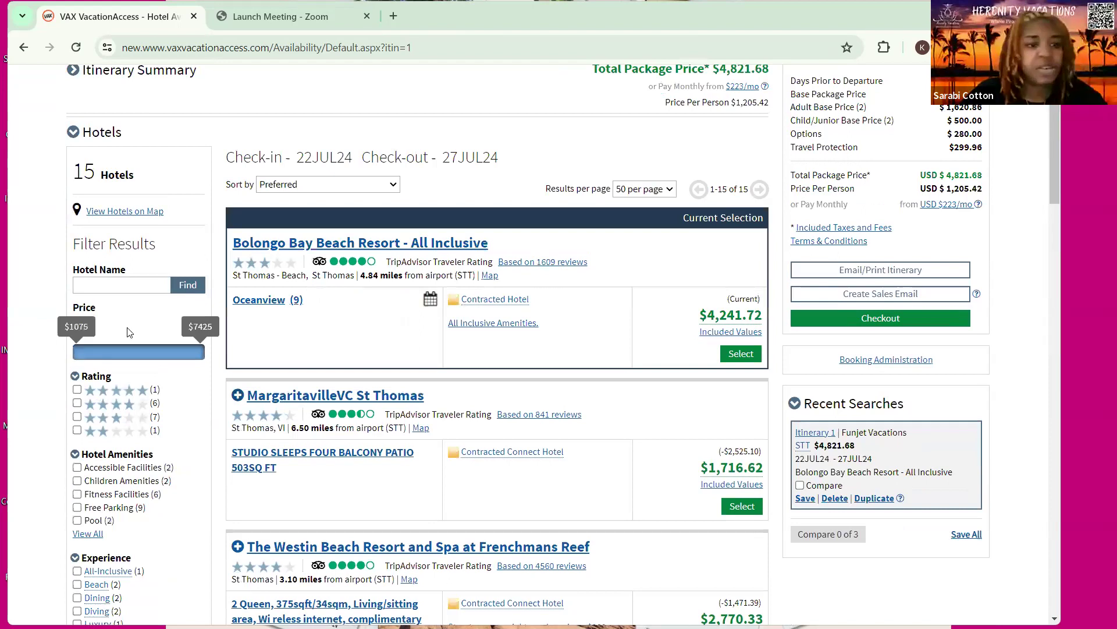
scroll(529, 326, "up", 3)
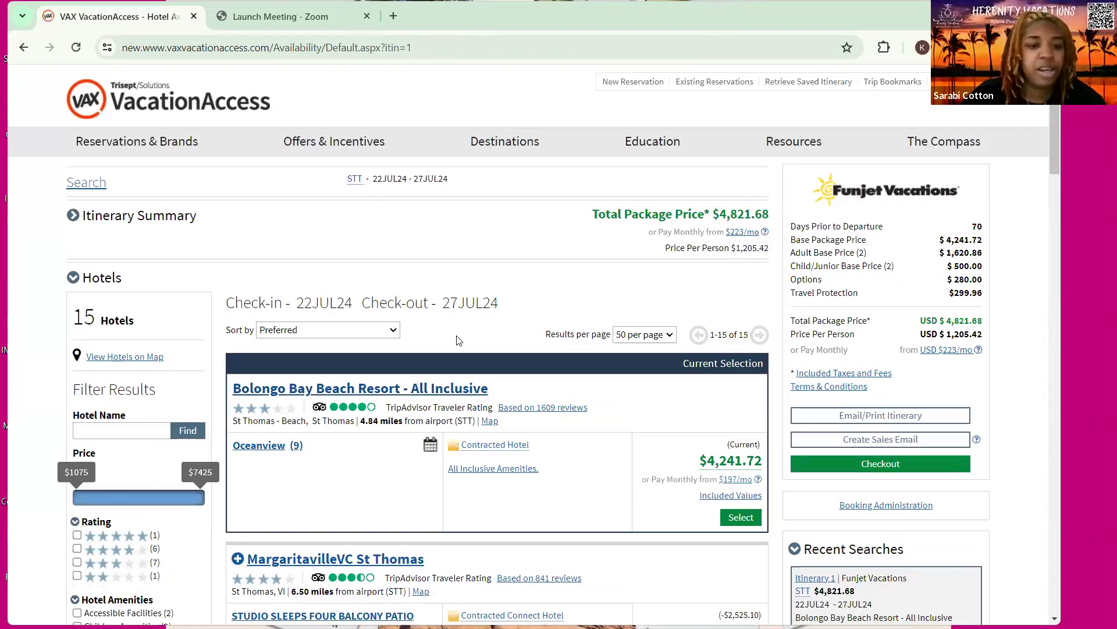
scroll(459, 340, "down", 3)
scroll(74, 260, "down", 3)
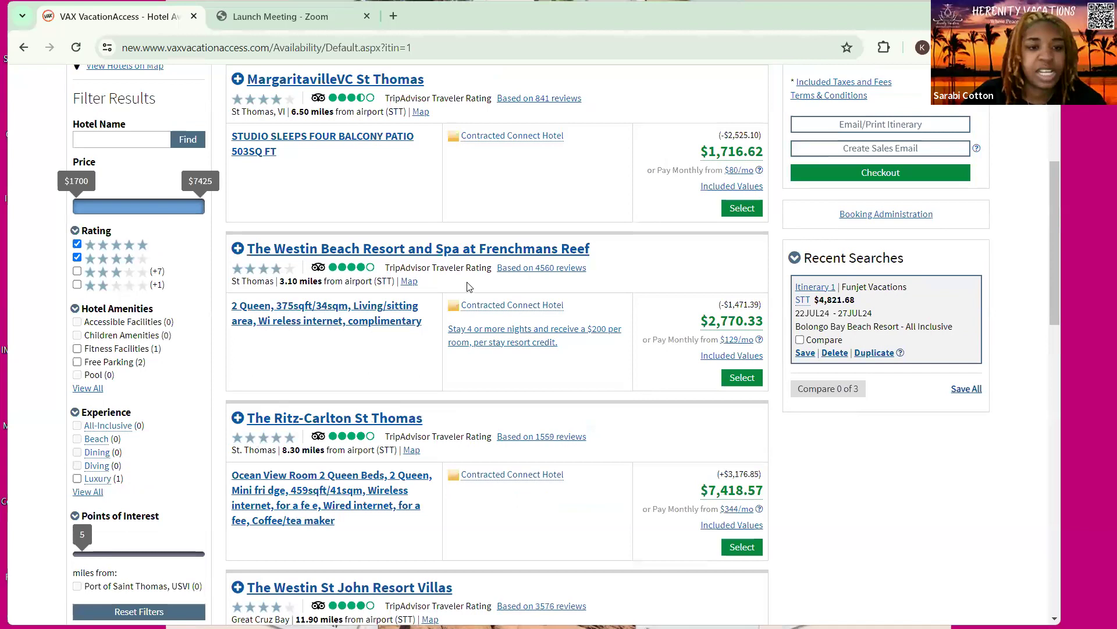
scroll(399, 262, "up", 3)
Sort the hotels by Price - Lowest to Highest, putting MargaritavilleVC St Thomas first
left_click(396, 258)
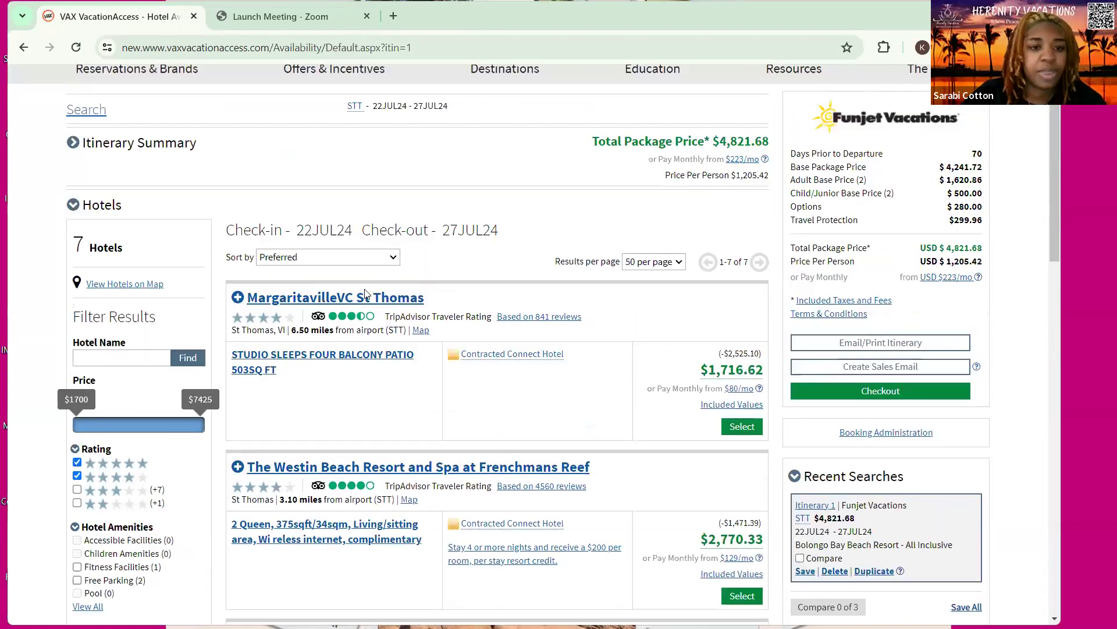
key("Down")
key("Return")
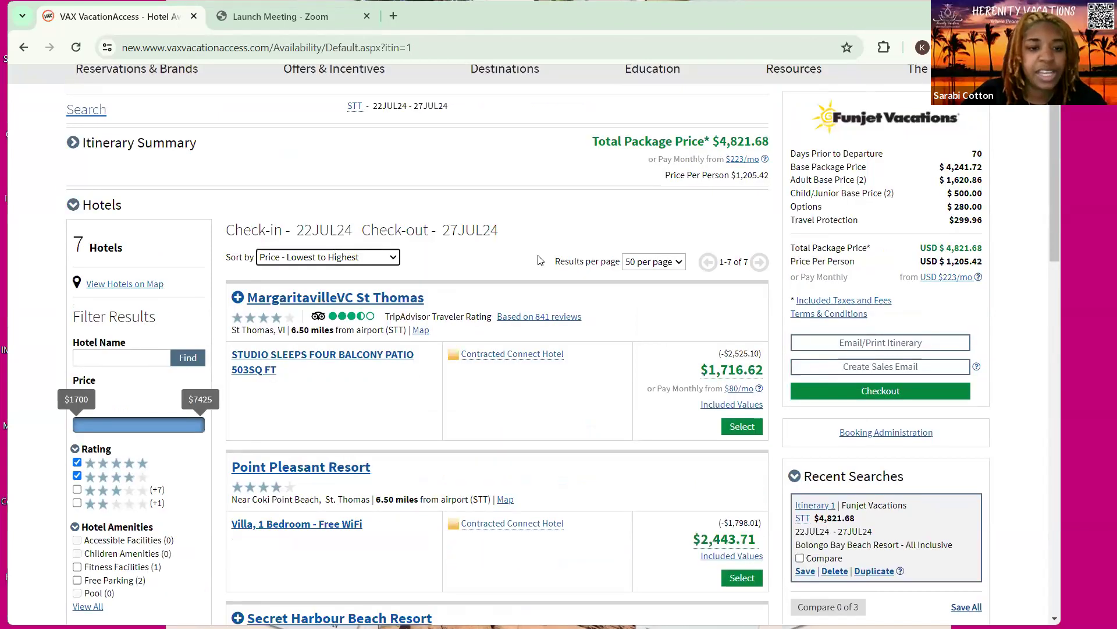
scroll(145, 217, "down", 1)
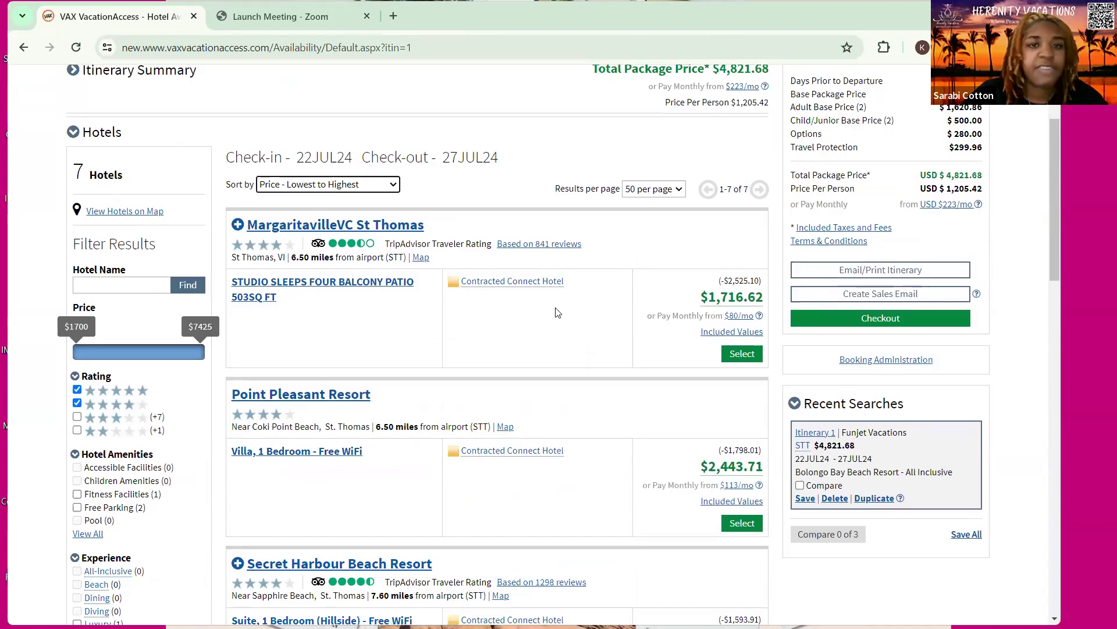
scroll(556, 316, "down", 1)
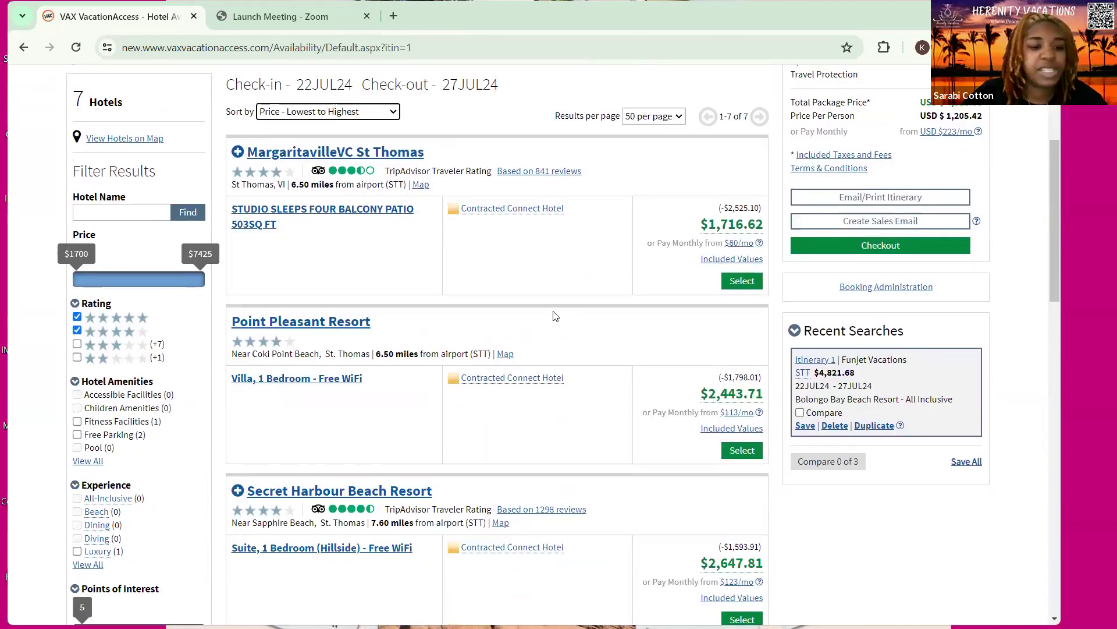
scroll(556, 316, "up", 2)
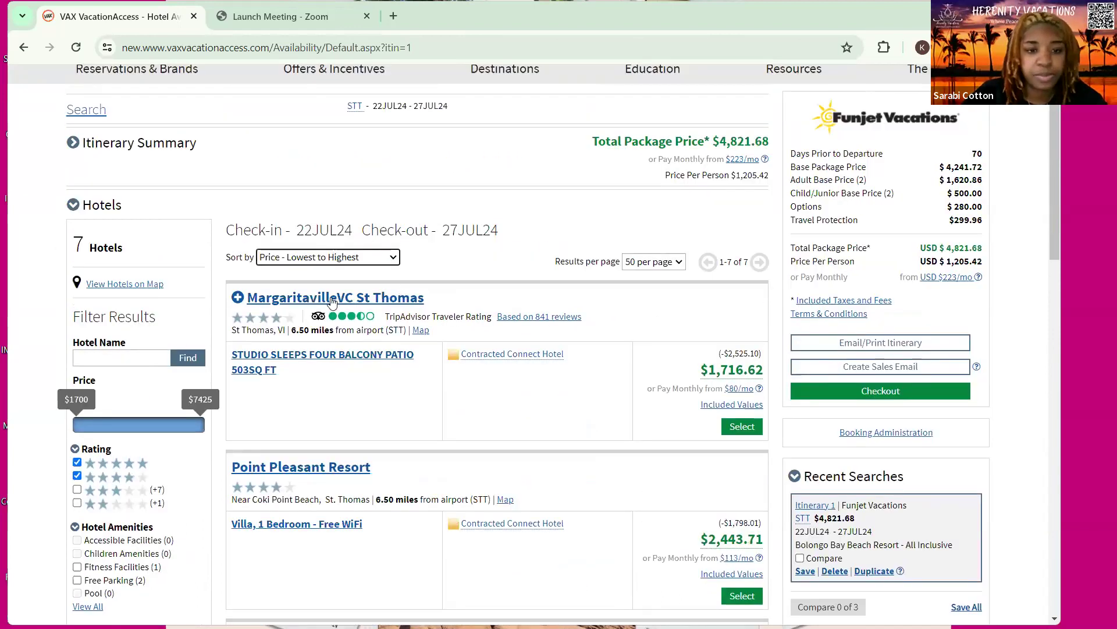
Open the MargaritavilleVC St Thomas details and page through its first gallery photos
left_click(332, 301)
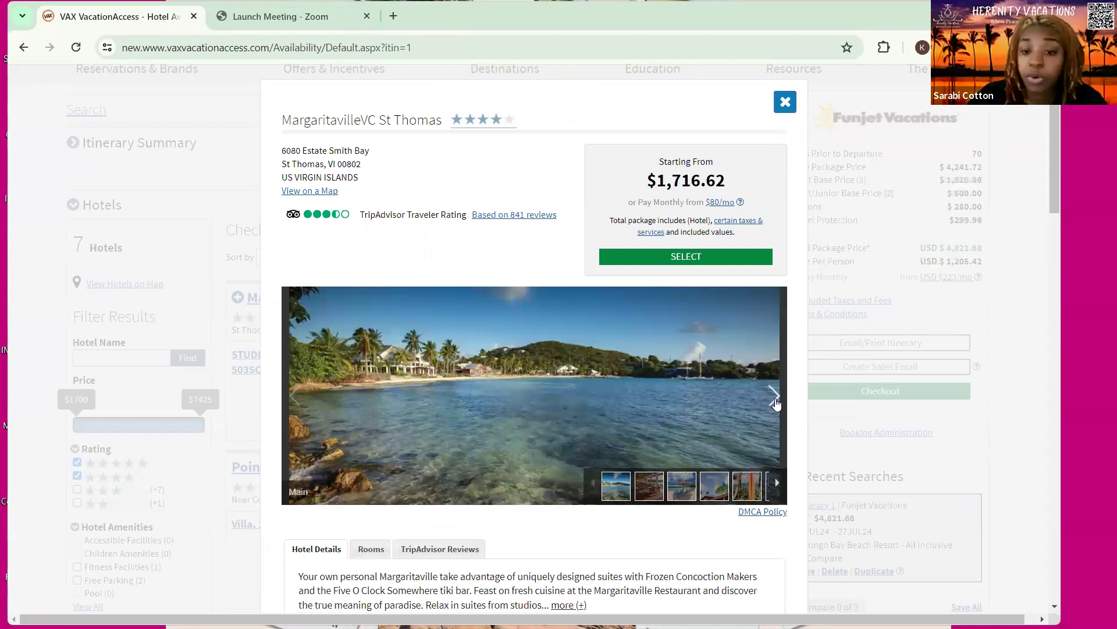
left_click(774, 399)
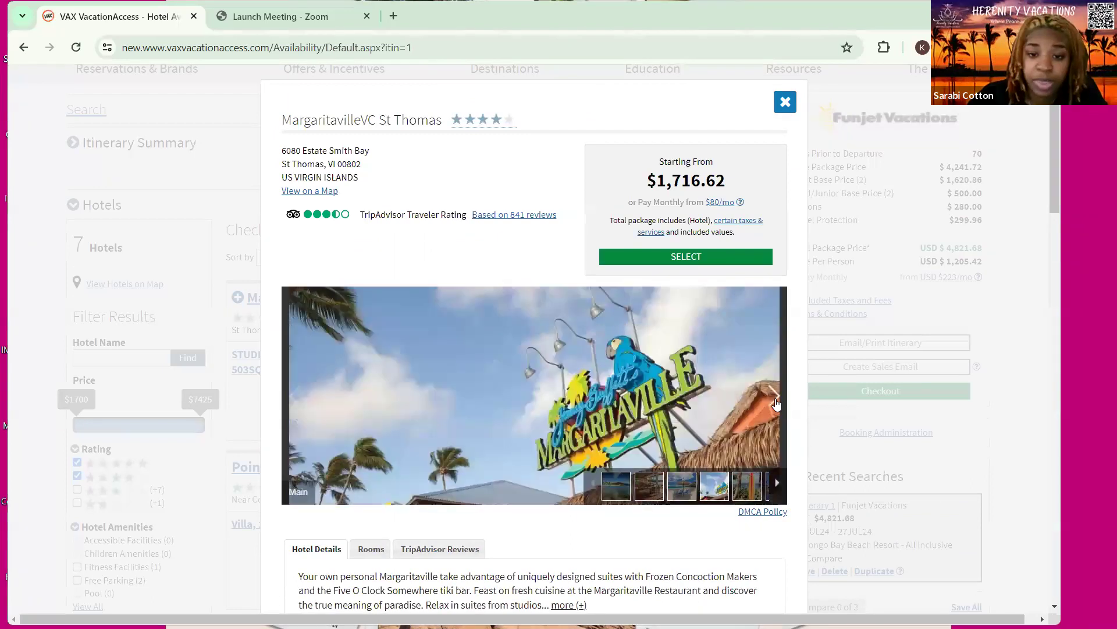
left_click(775, 400)
left_click(775, 401)
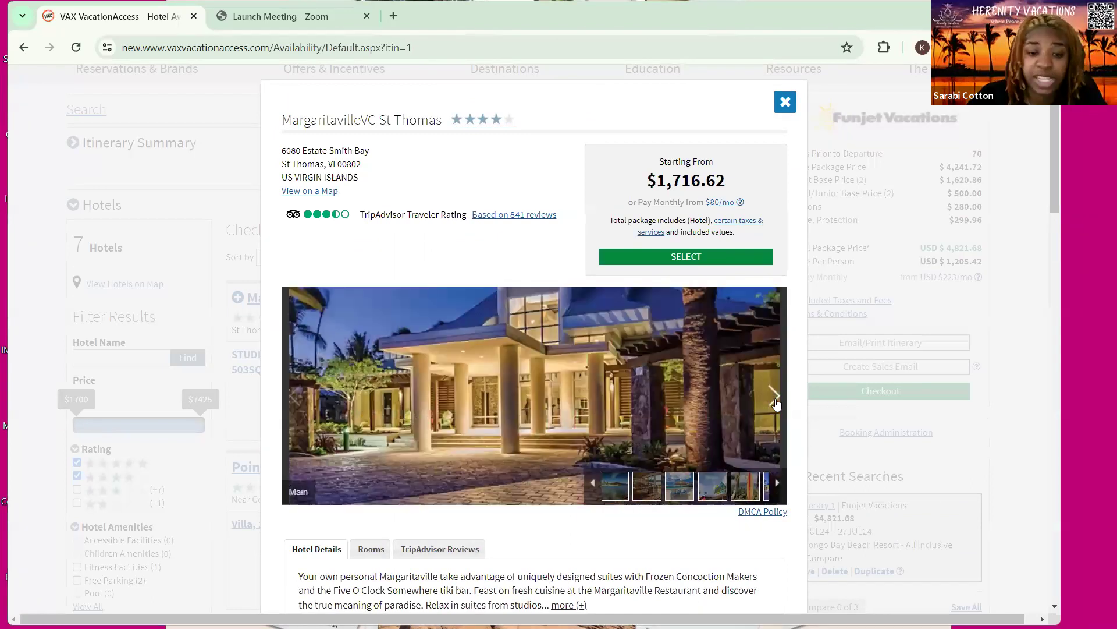
left_click(775, 400)
left_click(775, 401)
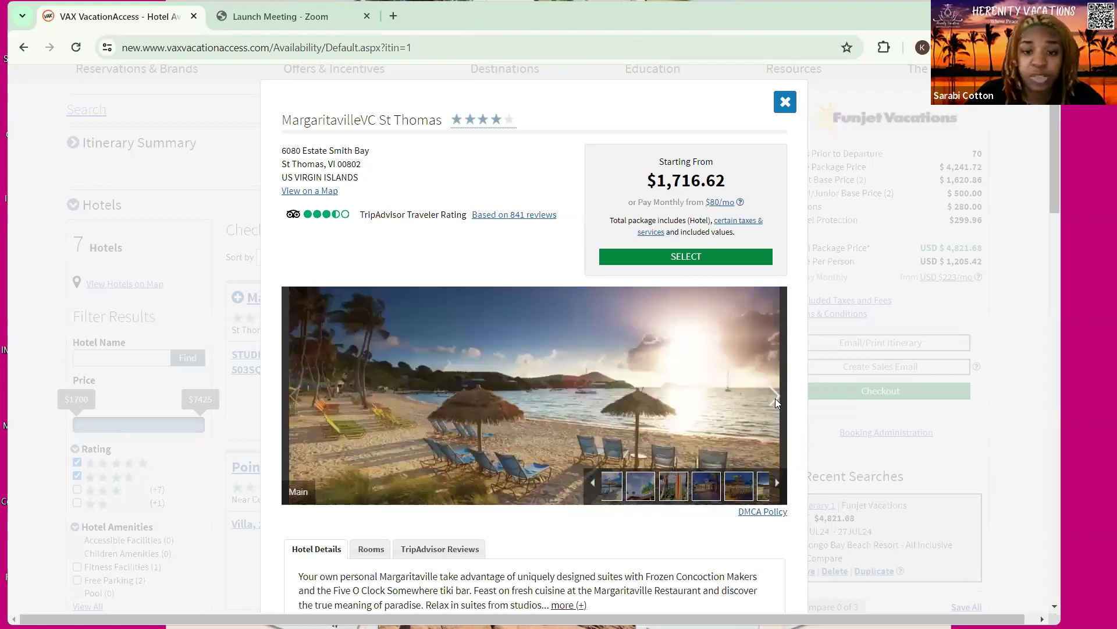
left_click(776, 400)
left_click(775, 401)
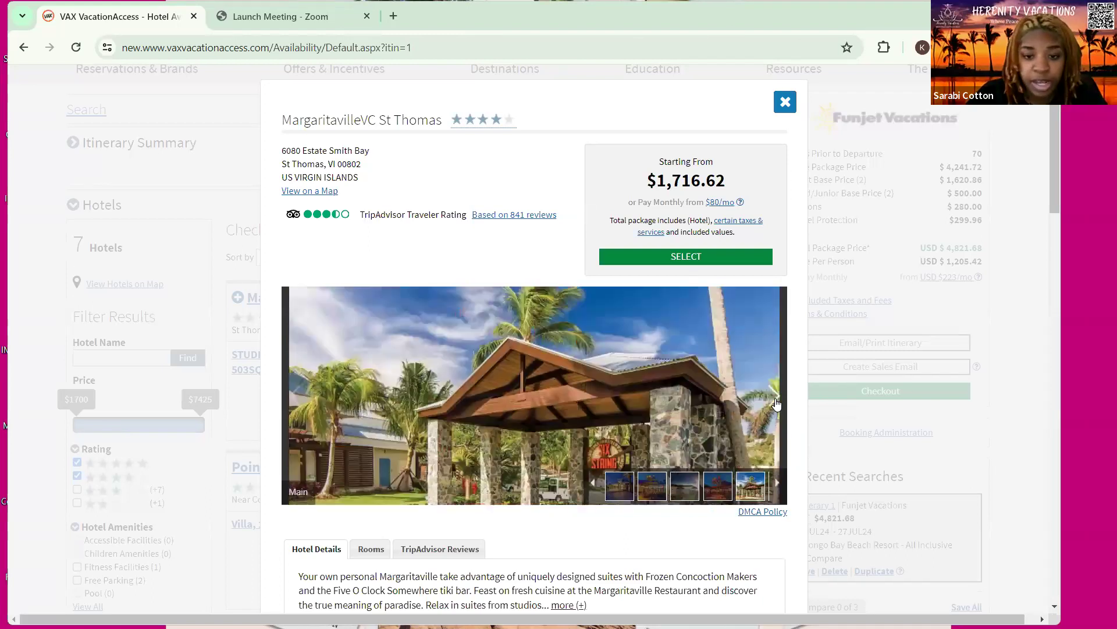
left_click(775, 401)
left_click(775, 400)
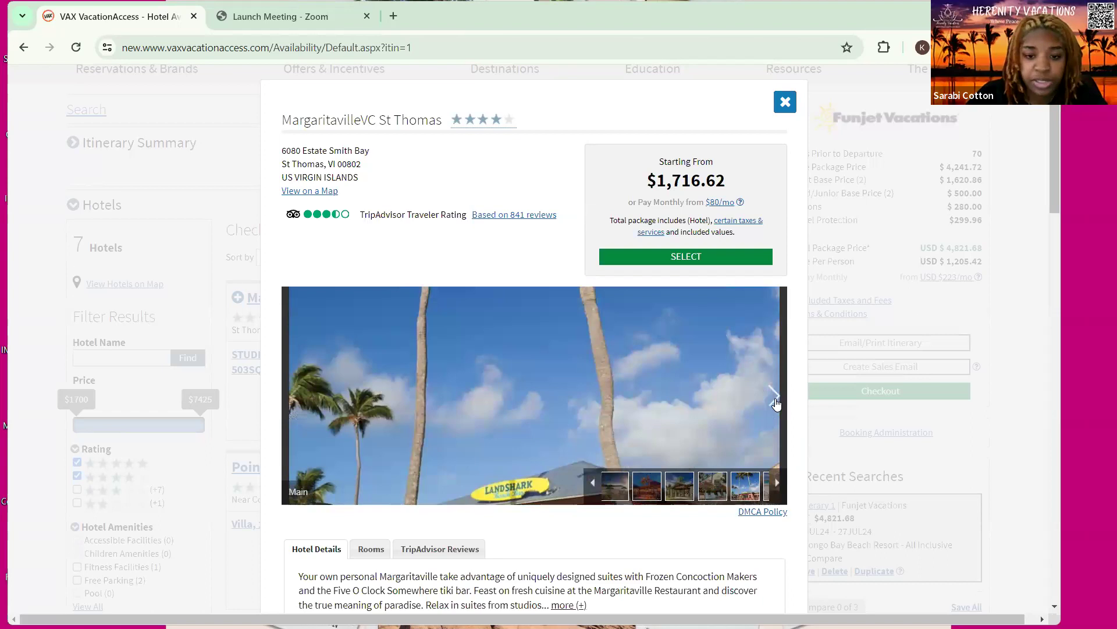
left_click(775, 400)
left_click(775, 400)
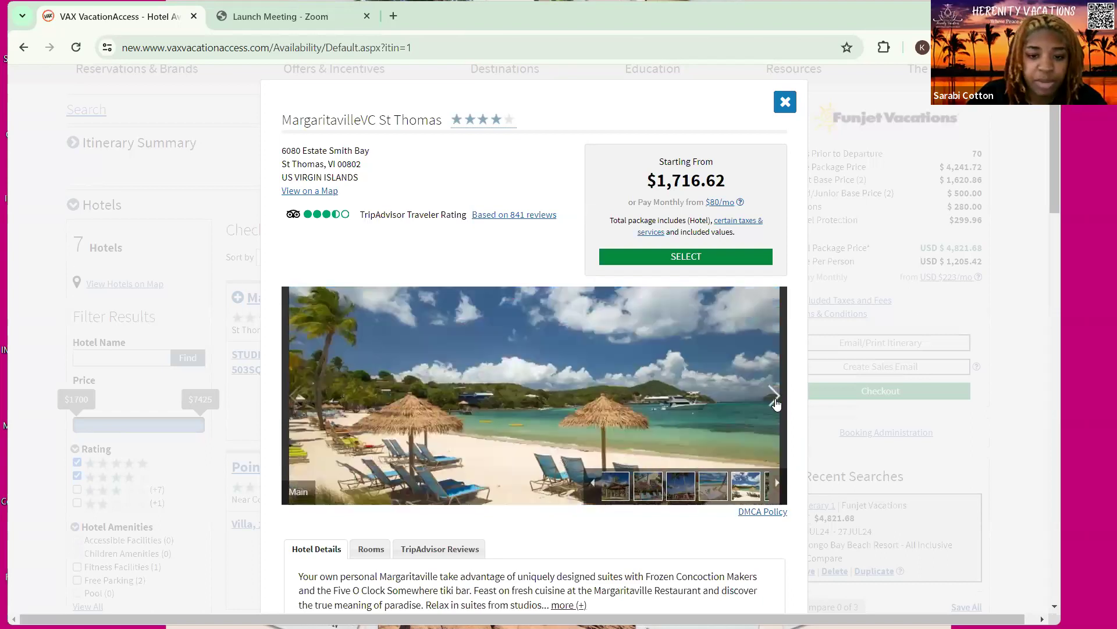
left_click(776, 400)
left_click(776, 401)
left_click(775, 400)
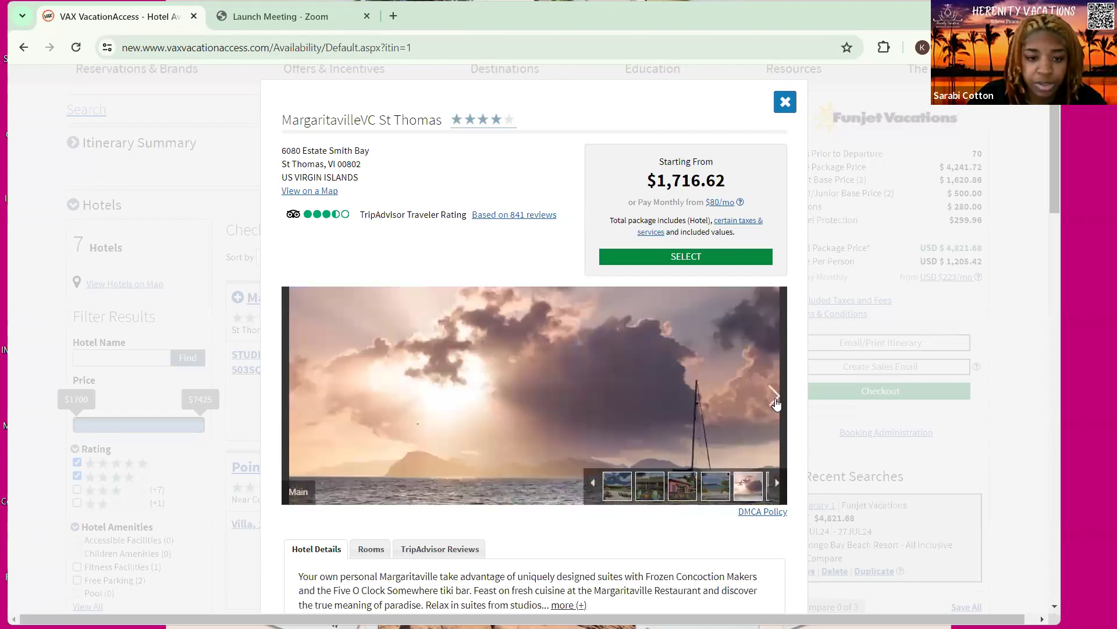
left_click(775, 400)
left_click(775, 400)
left_click(776, 400)
left_click(775, 400)
left_click(775, 400)
left_click(775, 401)
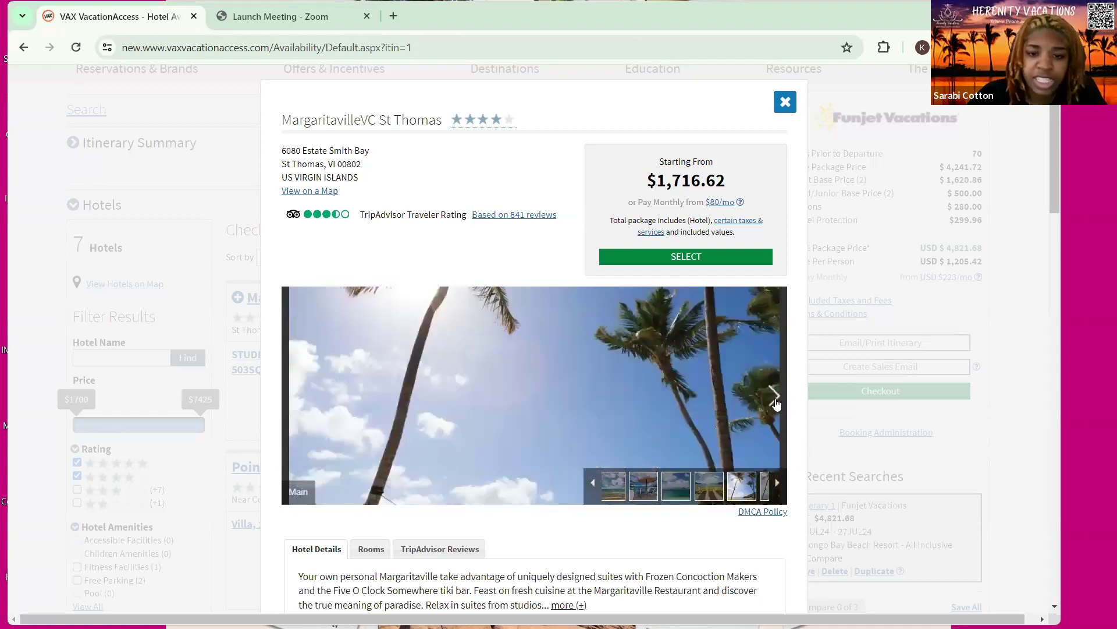
left_click(775, 401)
left_click(775, 401)
left_click(776, 401)
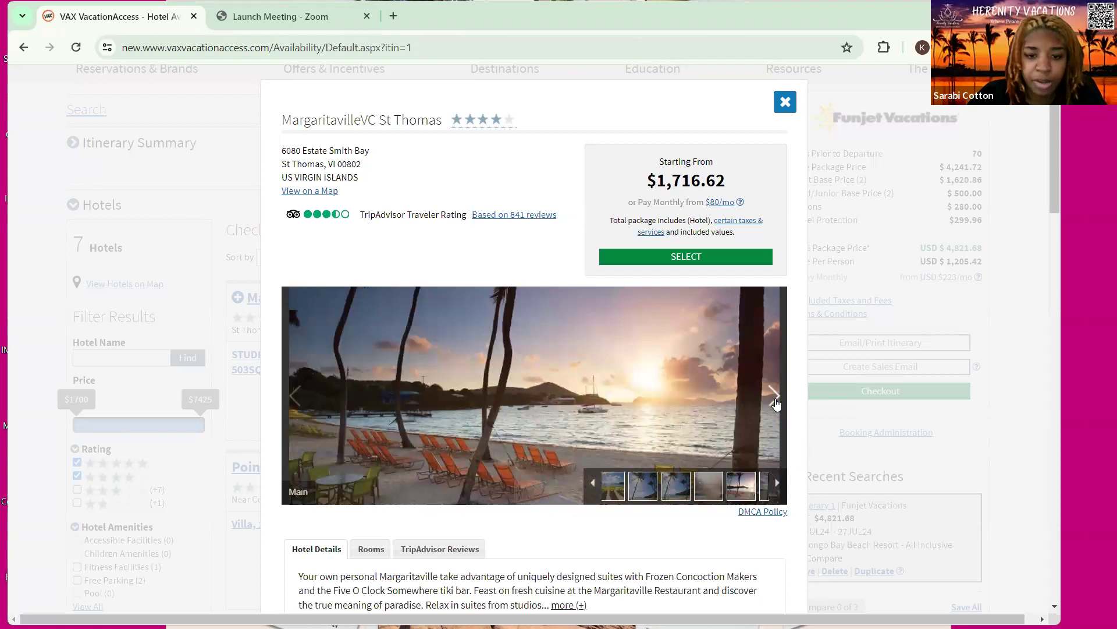
left_click(775, 401)
left_click(775, 400)
left_click(776, 400)
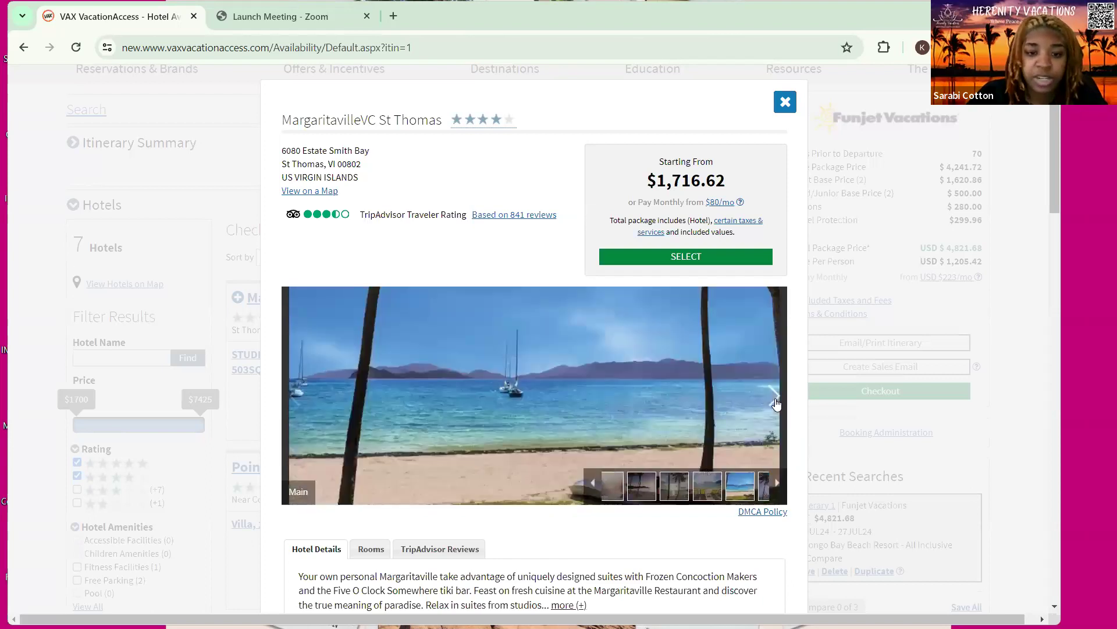
left_click(775, 401)
left_click(775, 400)
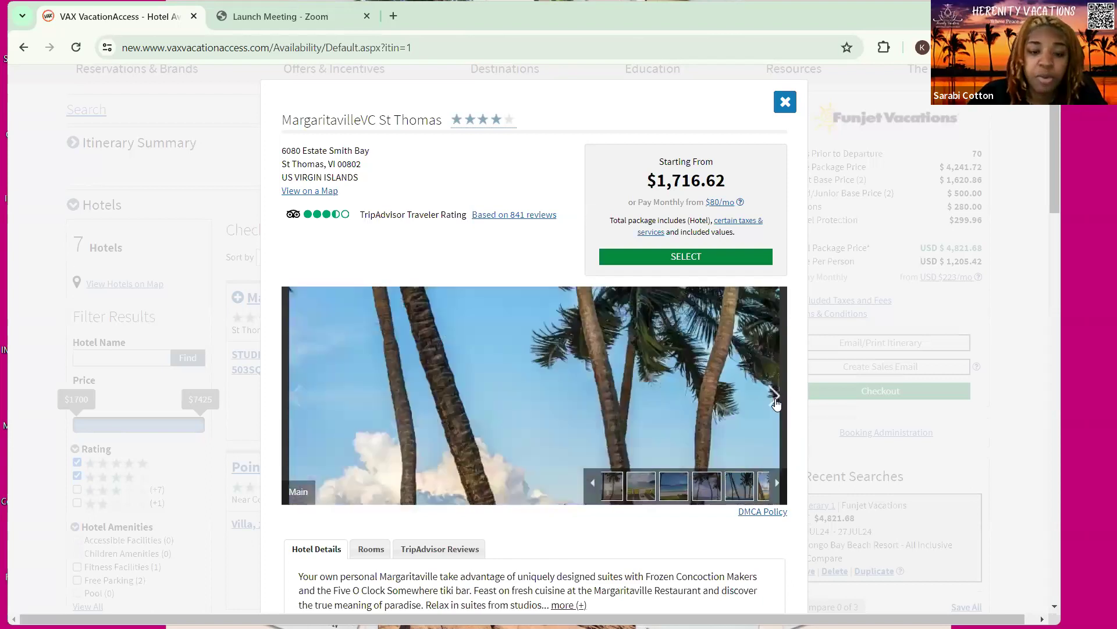
left_click(775, 400)
left_click(775, 401)
left_click(775, 401)
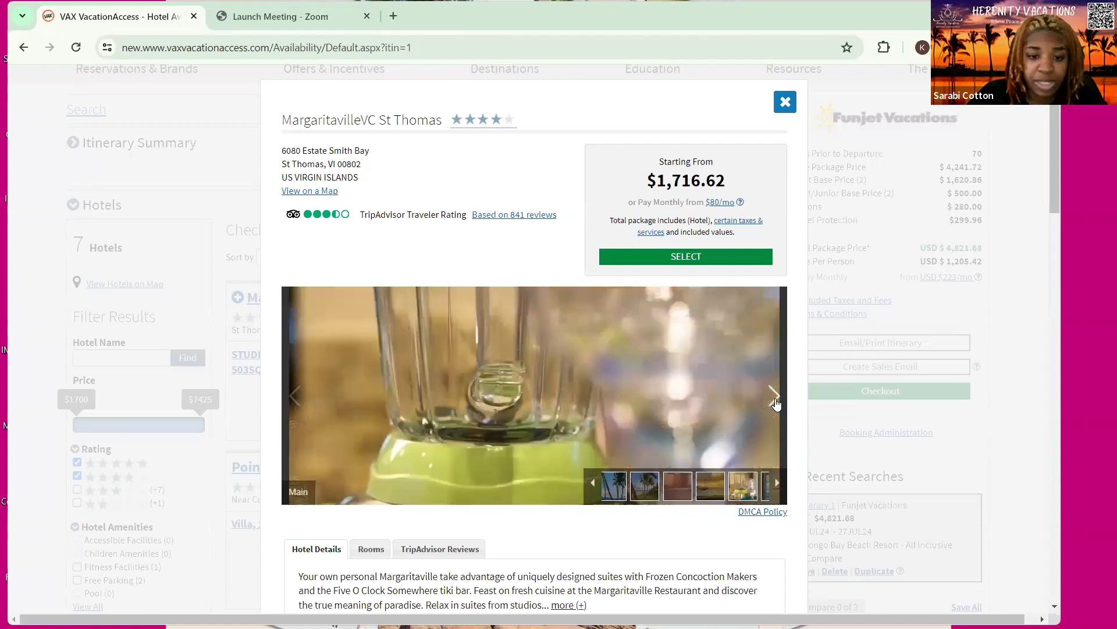
left_click(775, 400)
left_click(776, 400)
Keep paging through the remaining MargaritavilleVC St Thomas resort photos
left_click(775, 400)
left_click(775, 401)
left_click(775, 400)
left_click(775, 401)
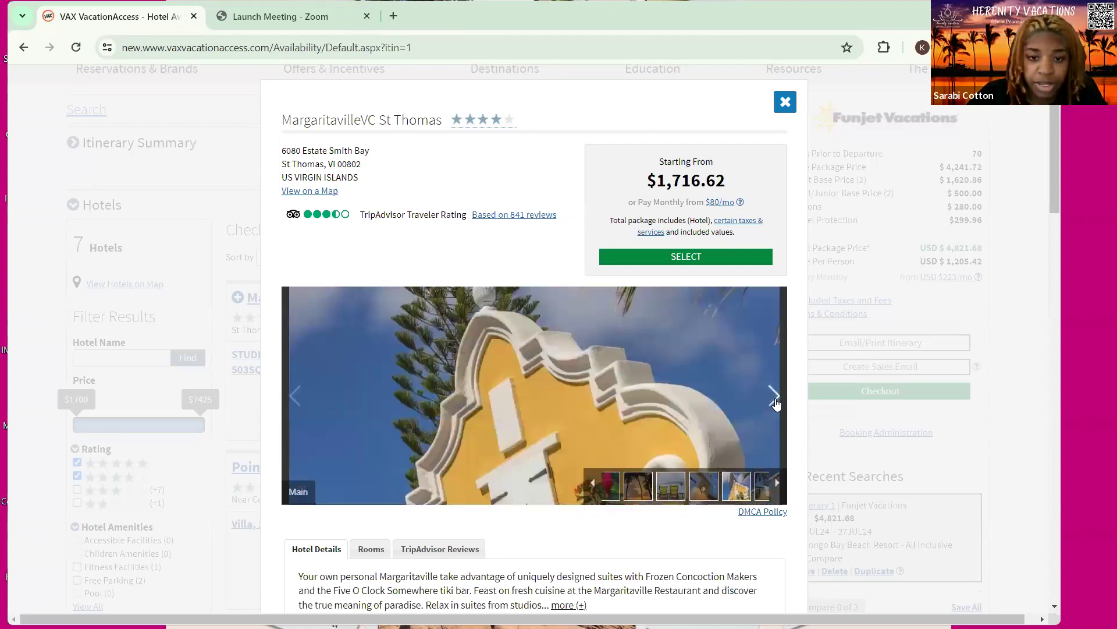
left_click(775, 400)
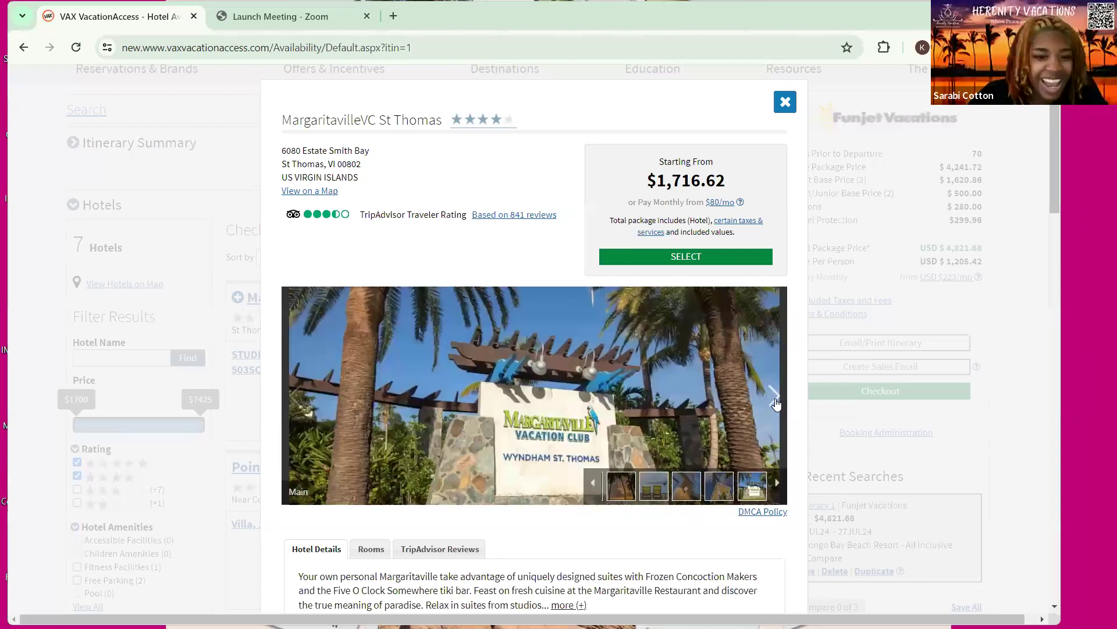
left_click(776, 400)
left_click(775, 400)
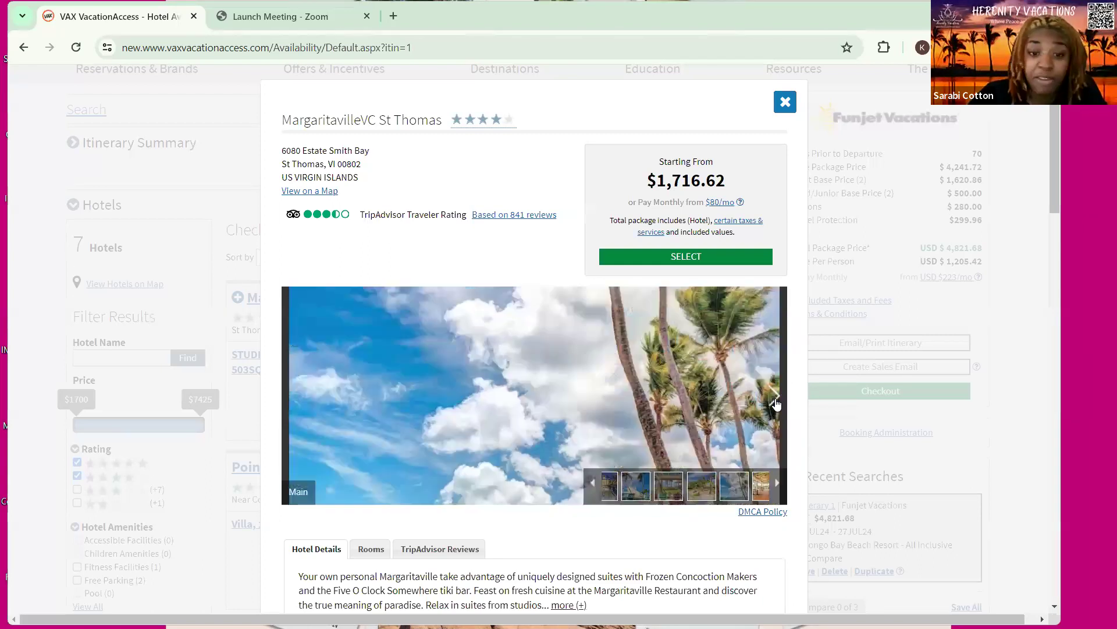
left_click(776, 401)
left_click(776, 400)
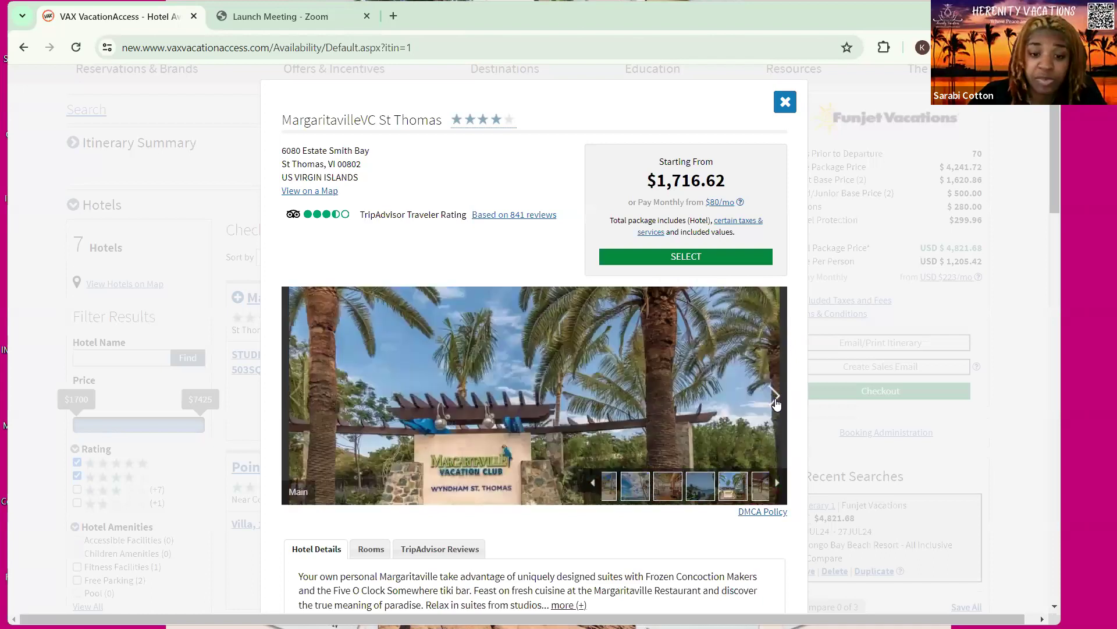
left_click(775, 400)
left_click(775, 400)
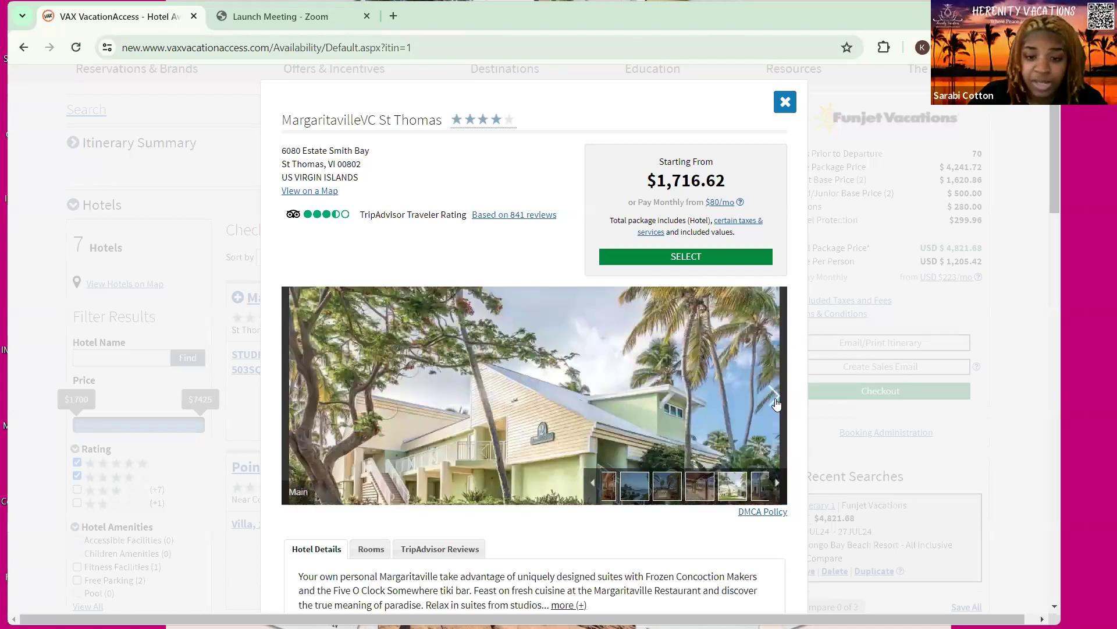
left_click(775, 401)
left_click(776, 401)
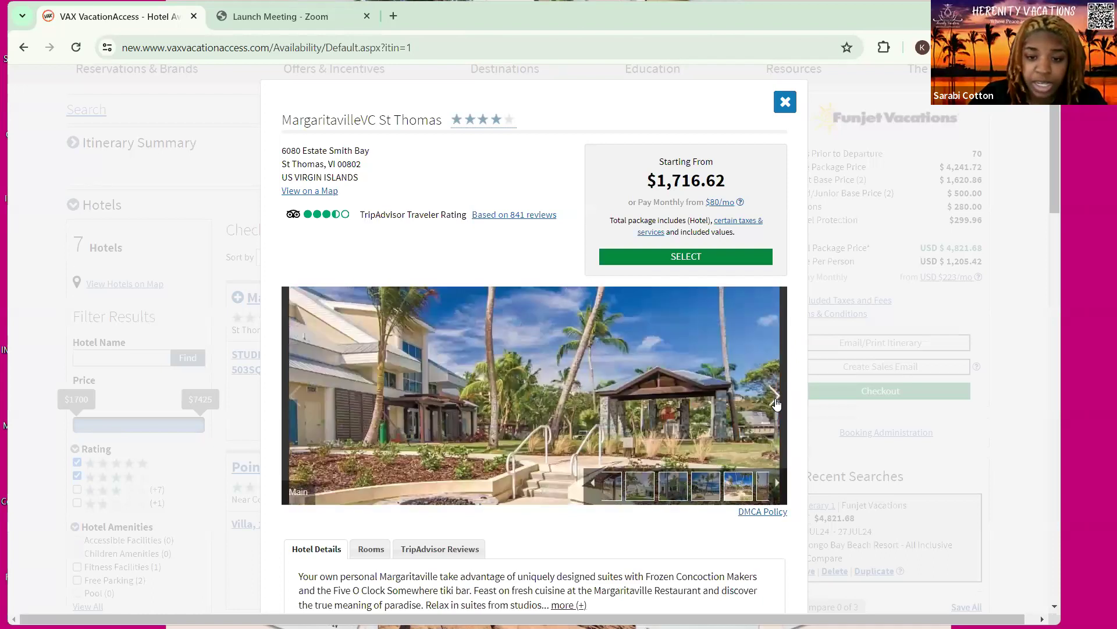
left_click(775, 400)
left_click(776, 402)
left_click(777, 402)
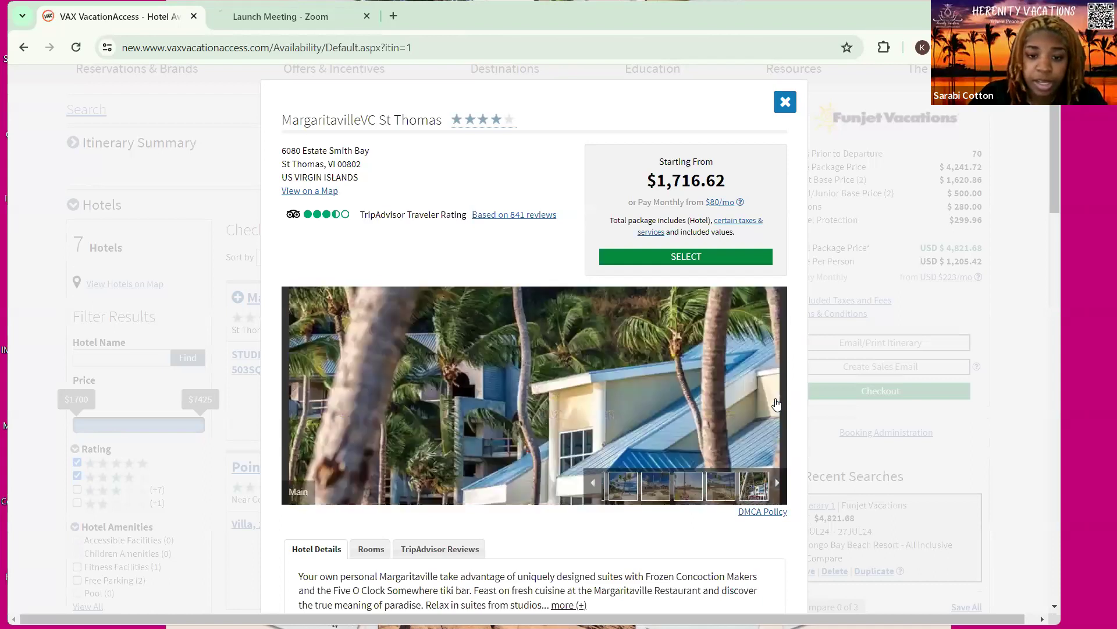
left_click(777, 403)
left_click(776, 403)
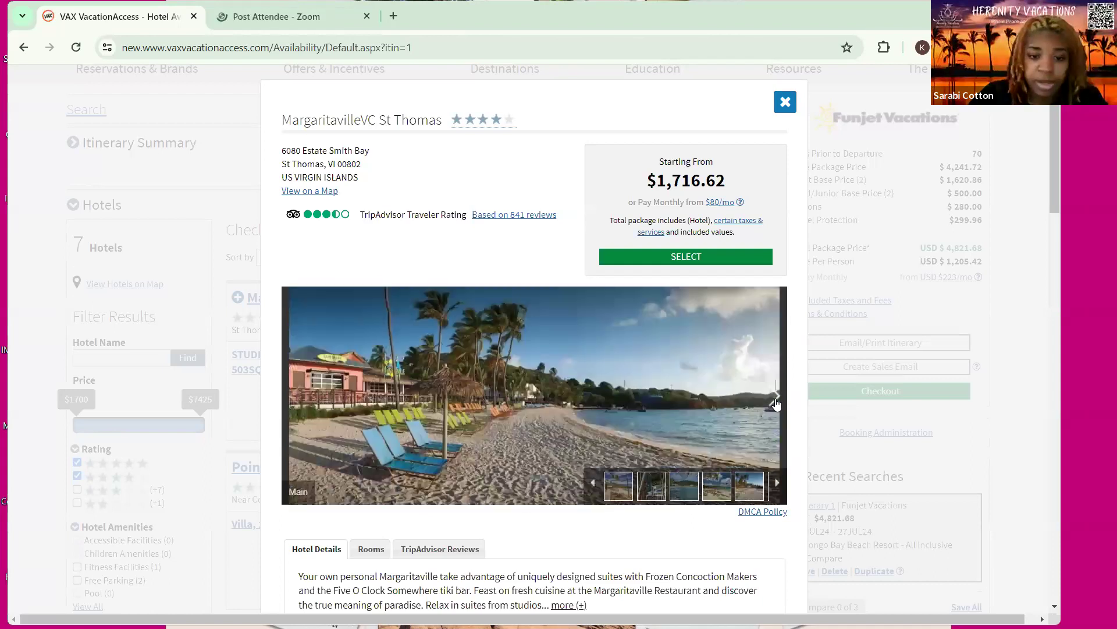
left_click(777, 403)
left_click(776, 403)
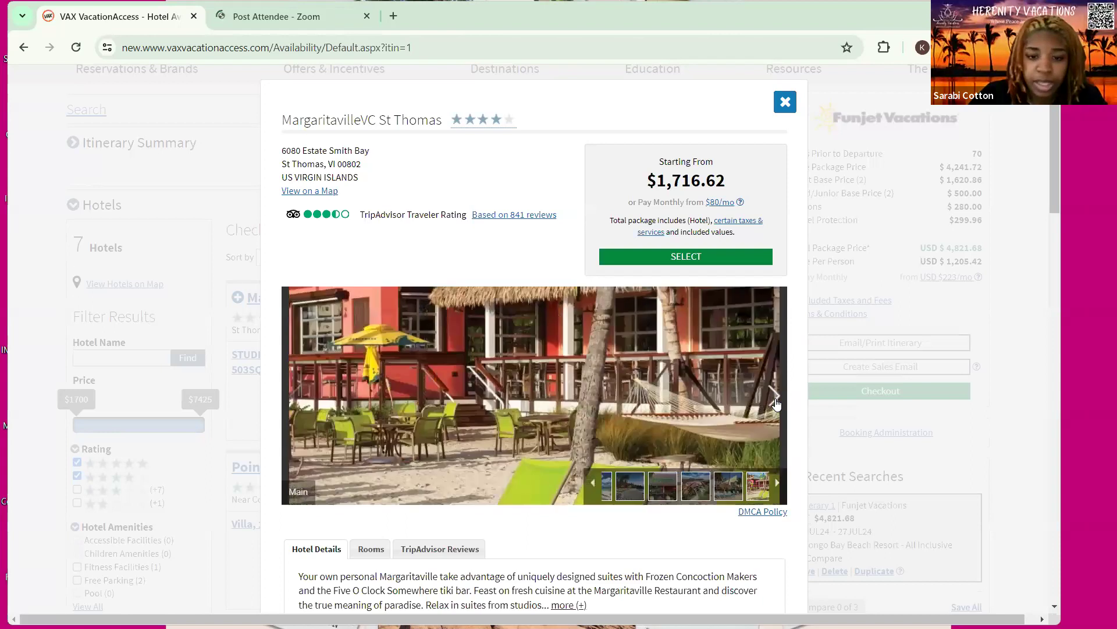
left_click(776, 403)
left_click(776, 403)
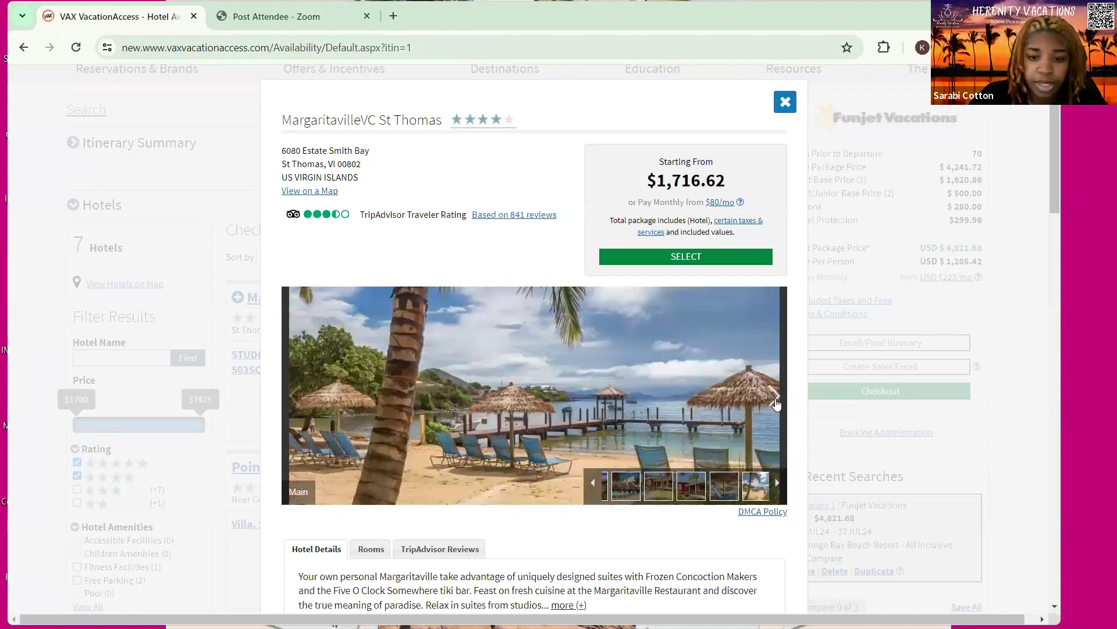
left_click(777, 402)
left_click(776, 402)
left_click(776, 402)
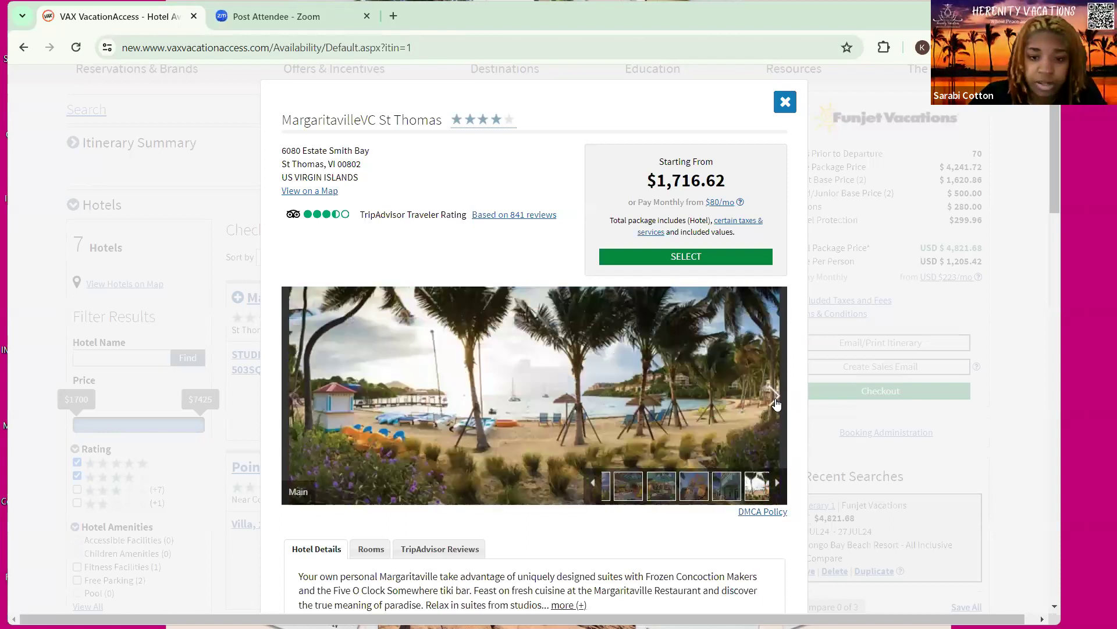
left_click(777, 403)
left_click(776, 403)
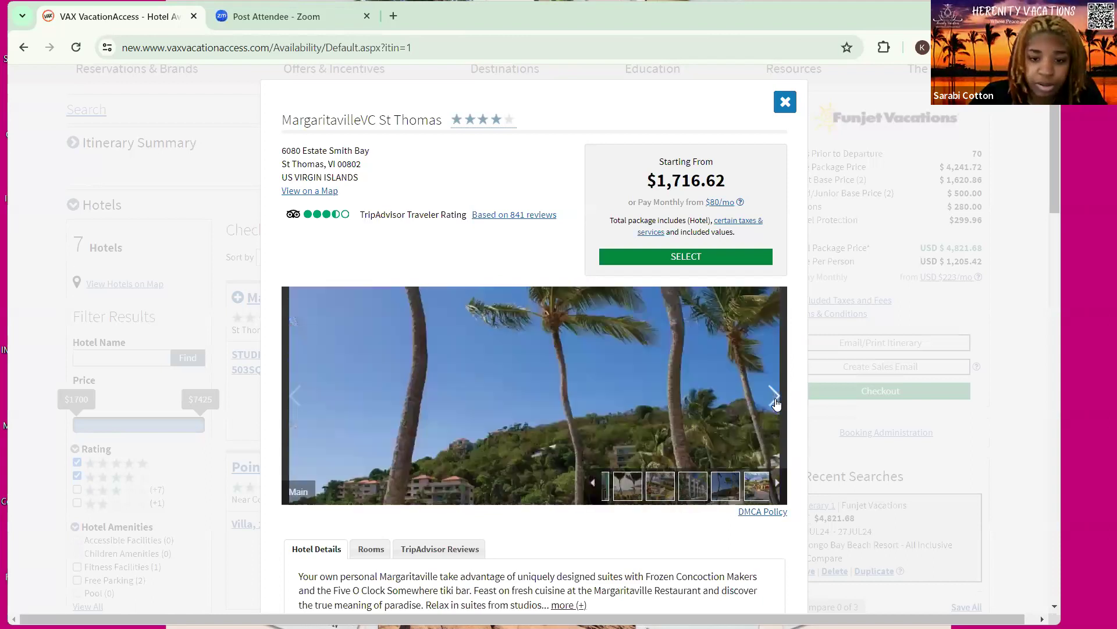
left_click(777, 403)
left_click(776, 402)
left_click(776, 403)
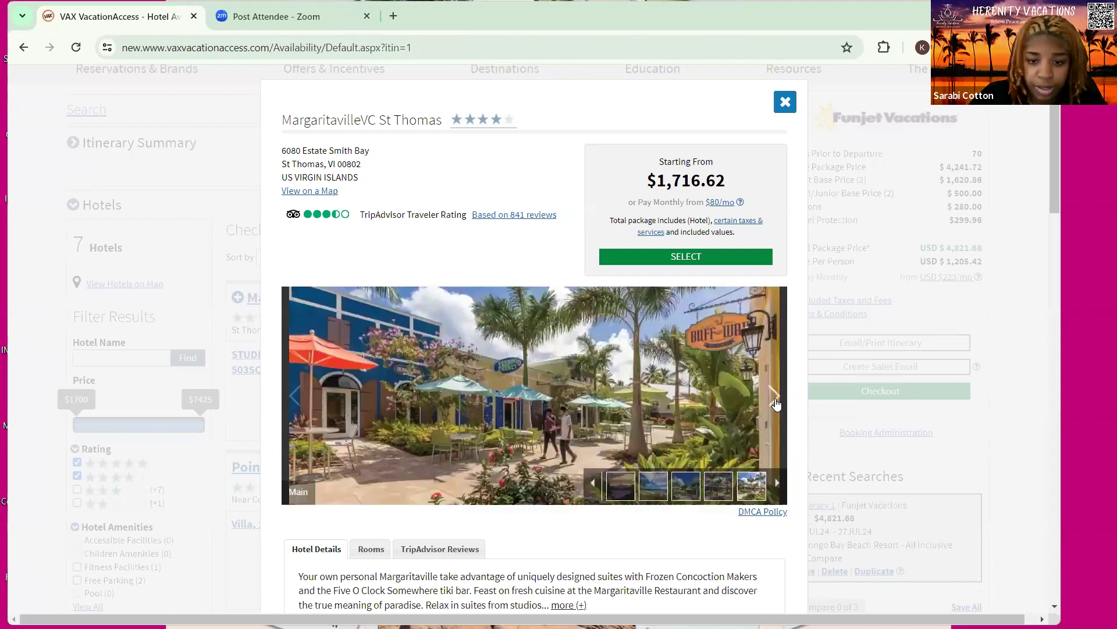
left_click(777, 402)
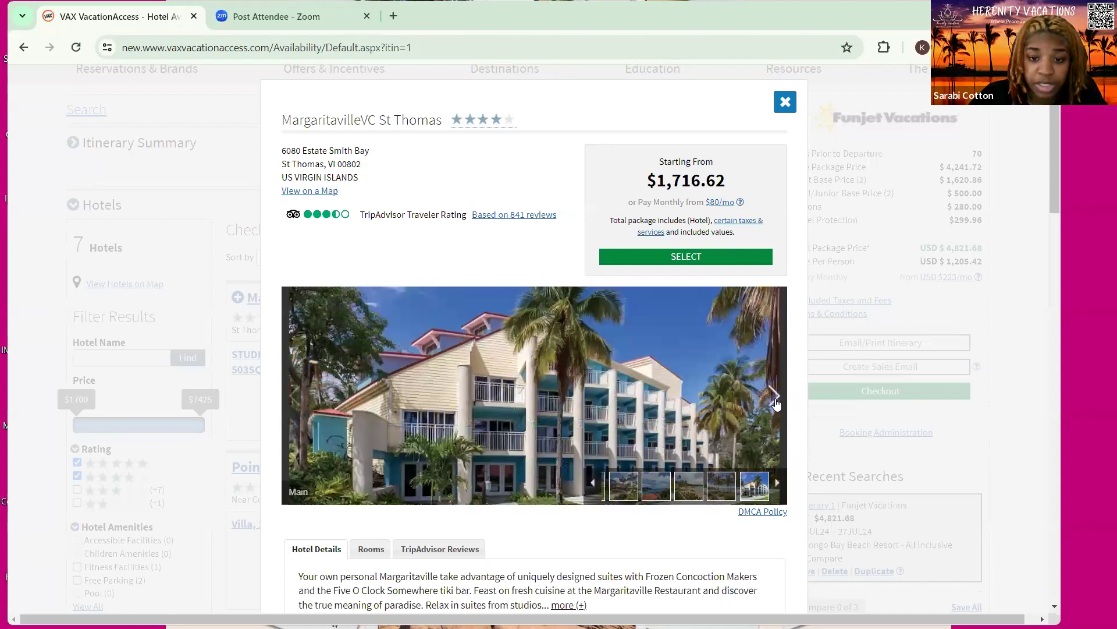
left_click(776, 403)
left_click(777, 403)
left_click(776, 403)
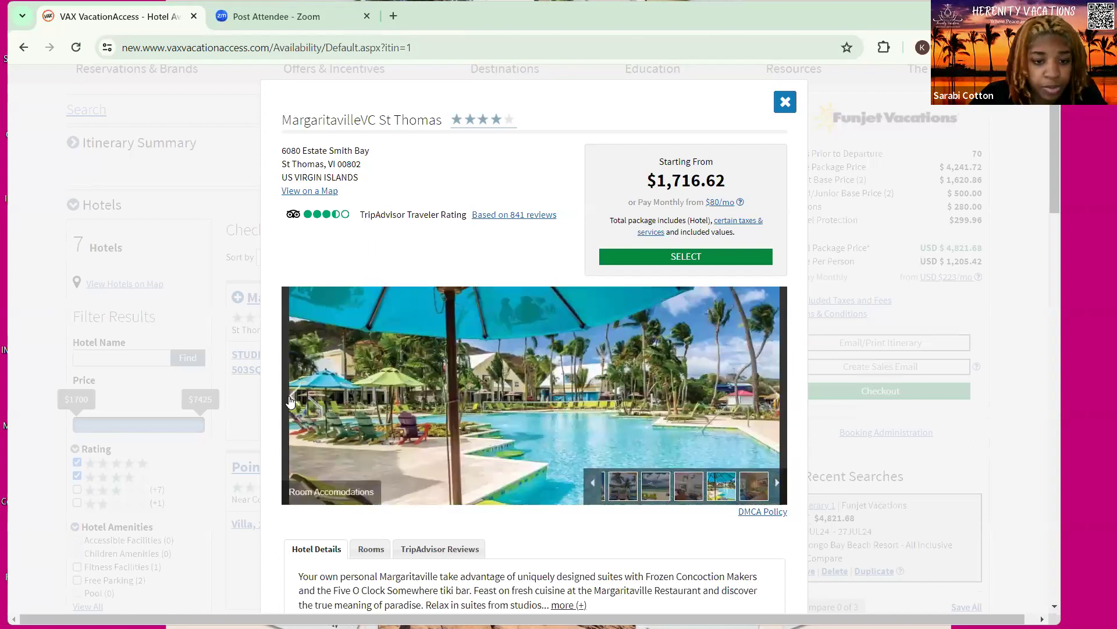
left_click(351, 390)
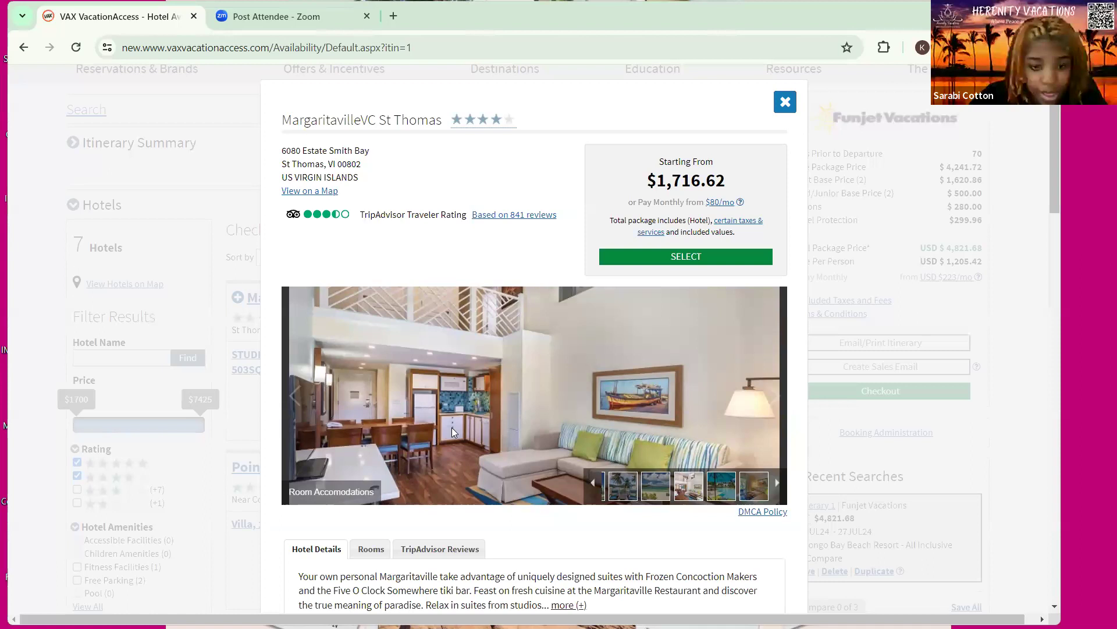
scroll(541, 384, "down", 1)
scroll(582, 399, "up", 1)
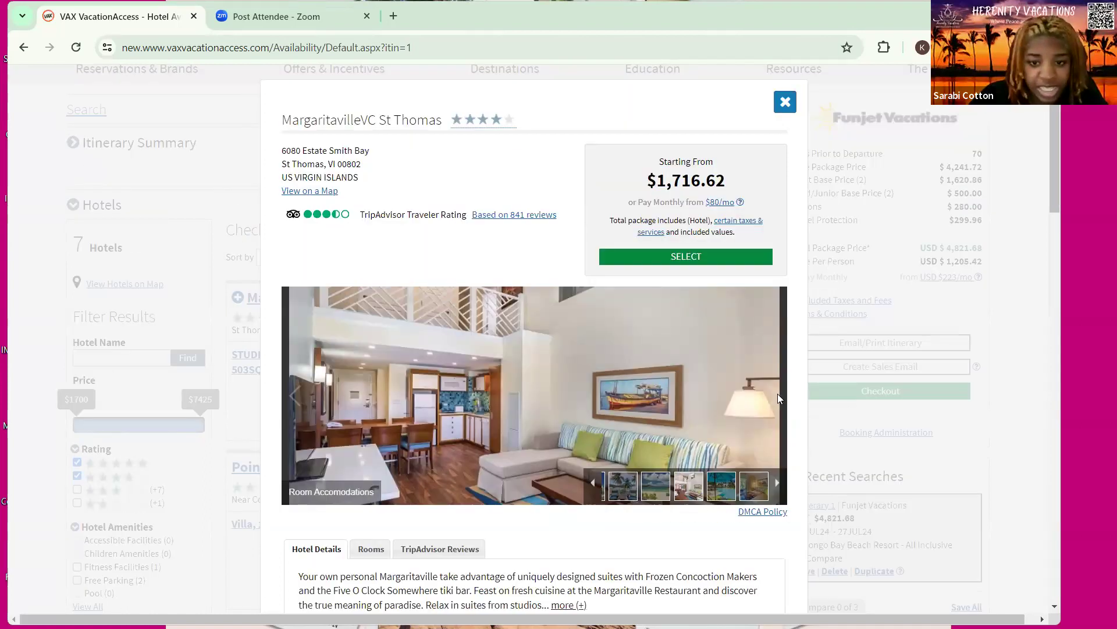
left_click(768, 404)
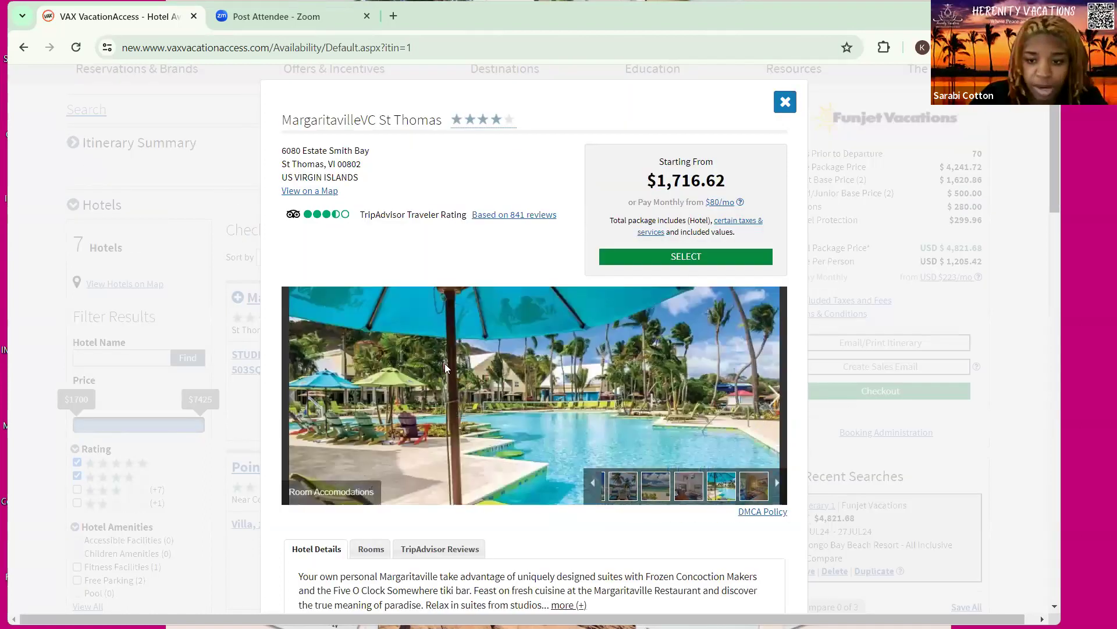
right_click(594, 419)
key("Escape")
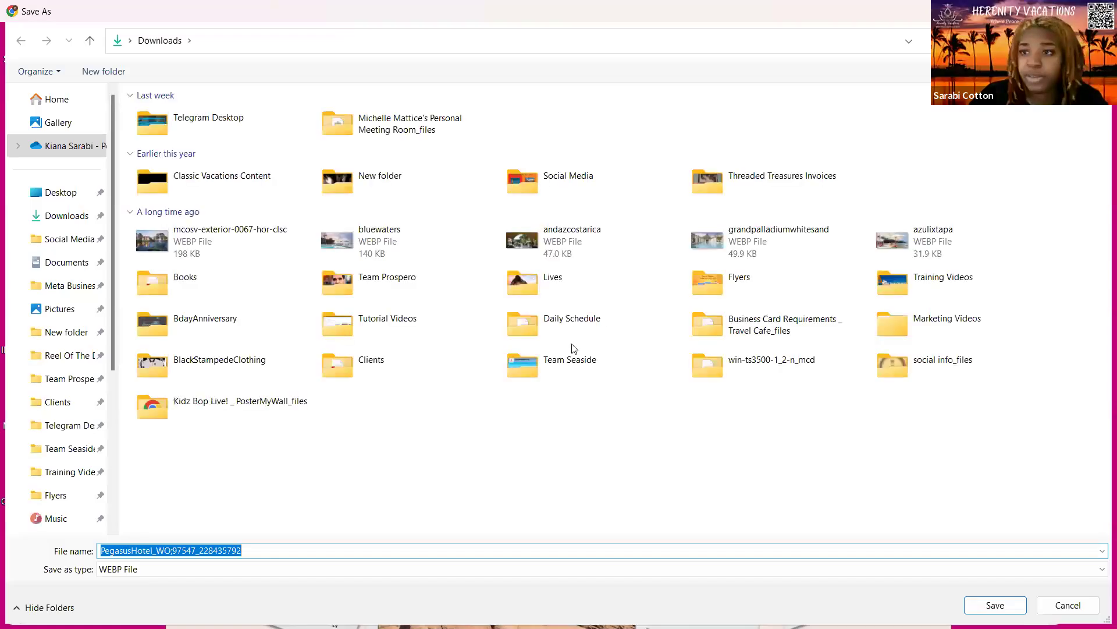
key("Escape")
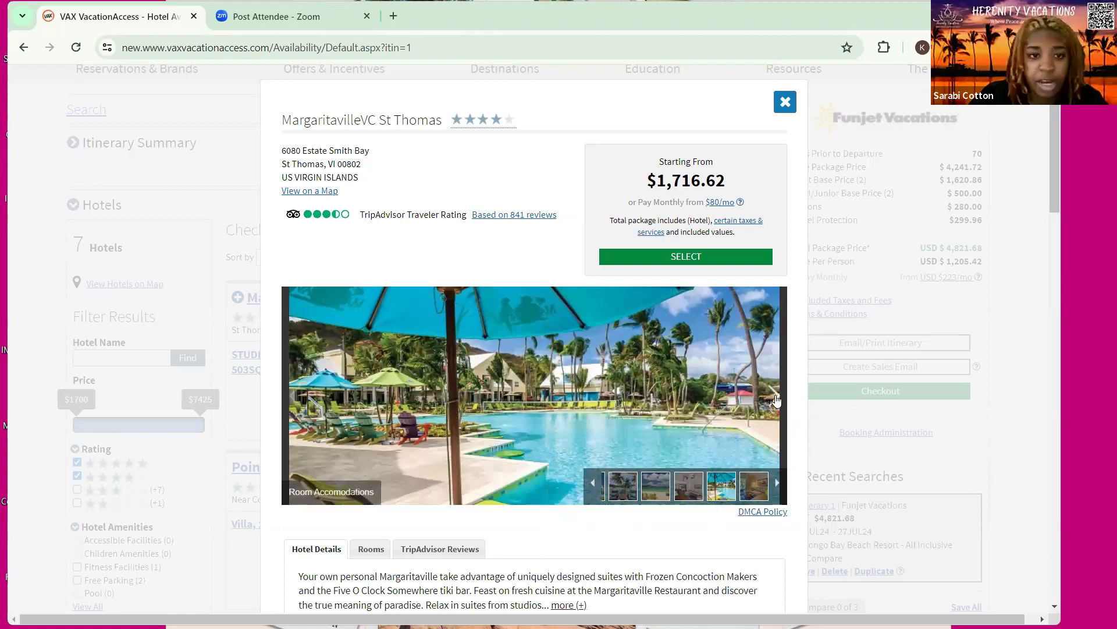
Page through the suite photos: bedrooms, kitchen, dining room, bathroom and beach bar
left_click(775, 398)
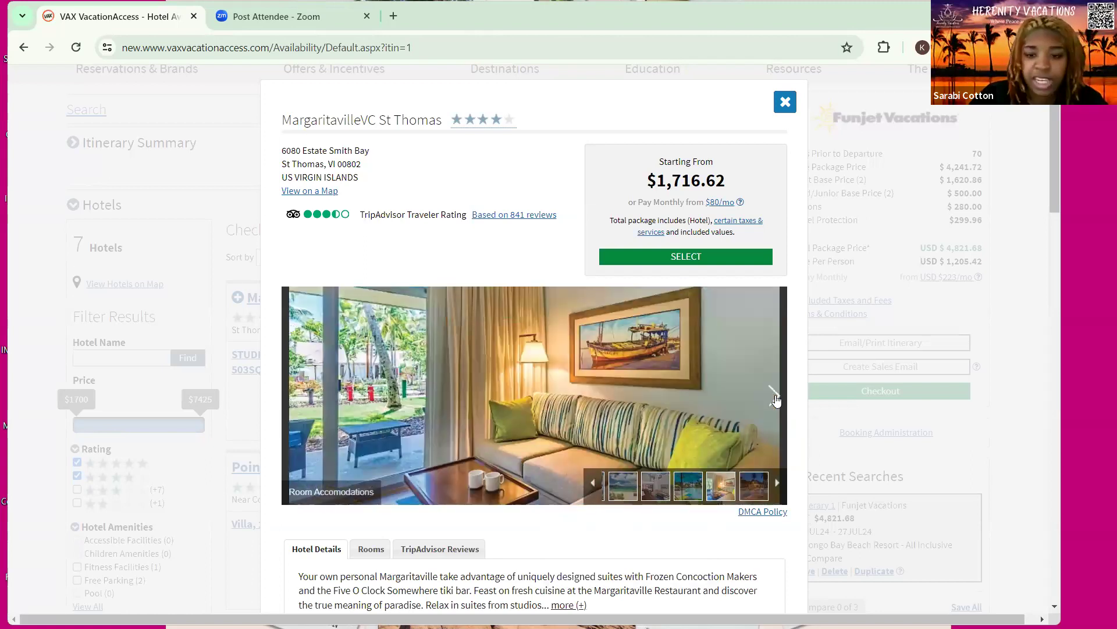
left_click(776, 398)
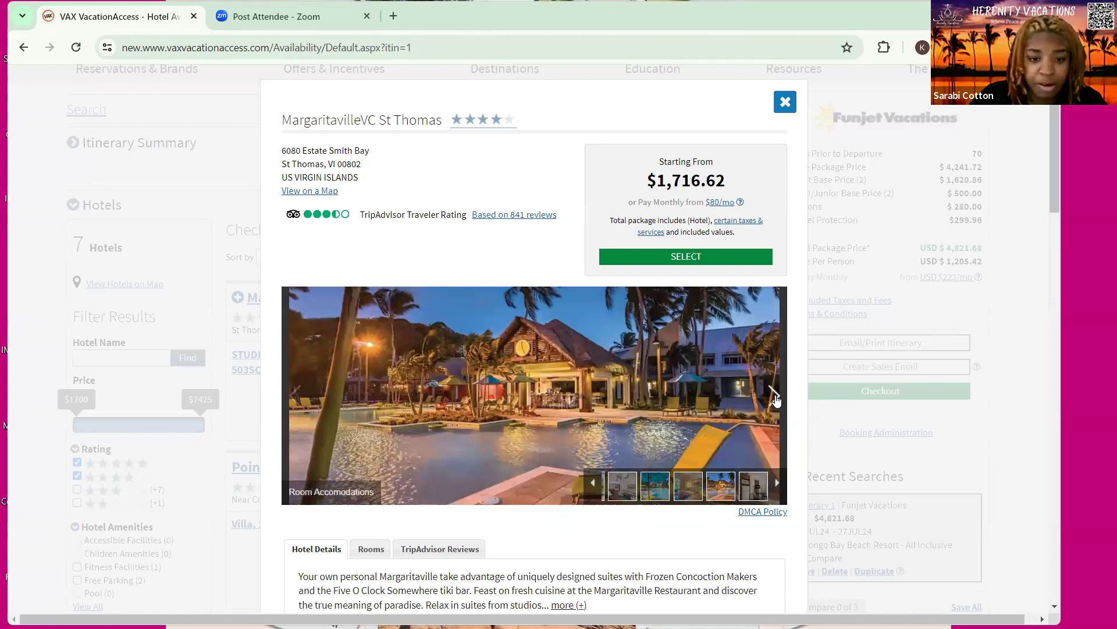
left_click(775, 398)
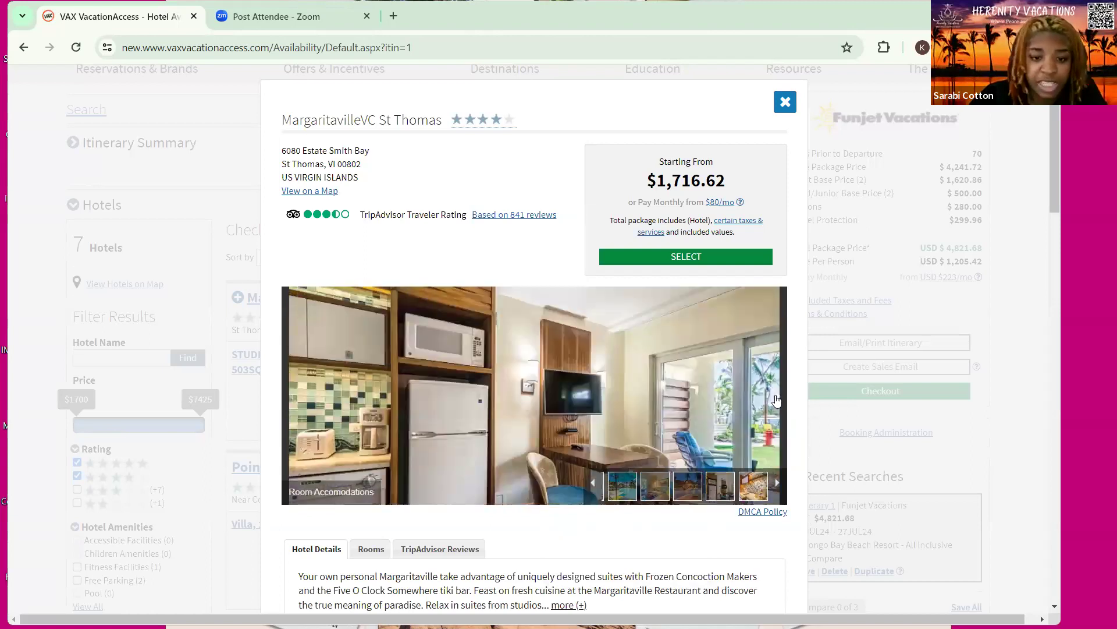
left_click(776, 398)
left_click(776, 398)
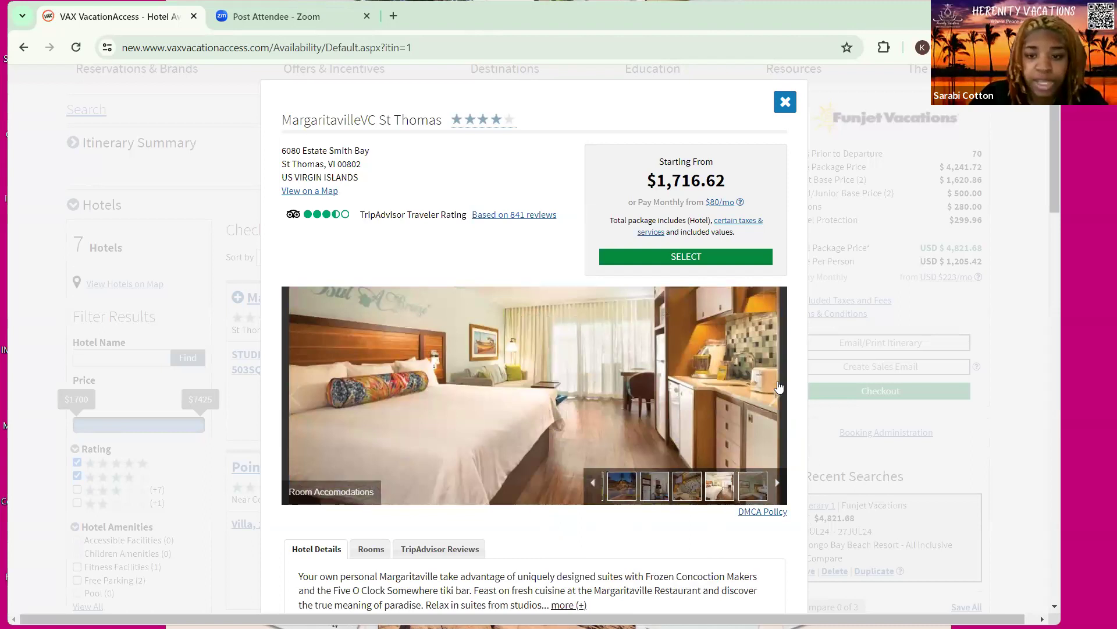
left_click(777, 392)
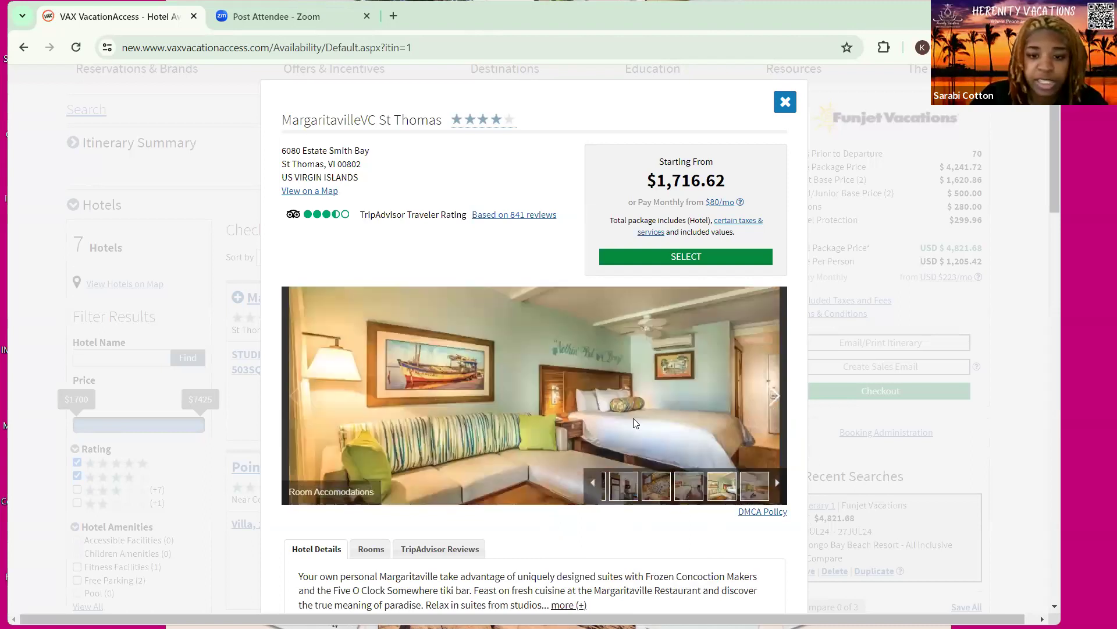
left_click(770, 403)
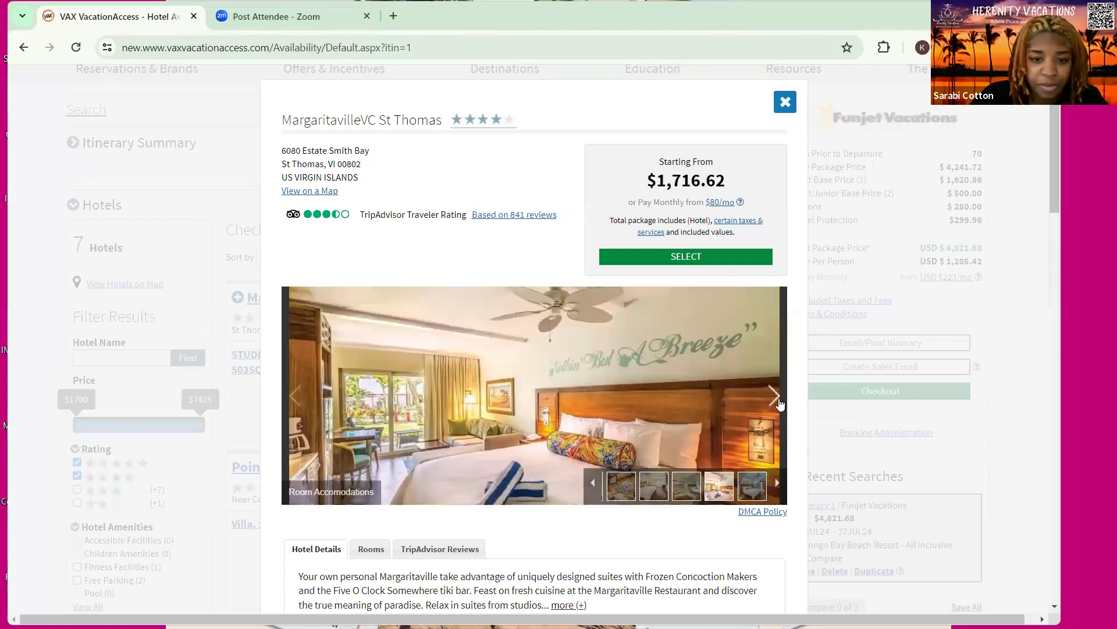
left_click(775, 398)
left_click(776, 401)
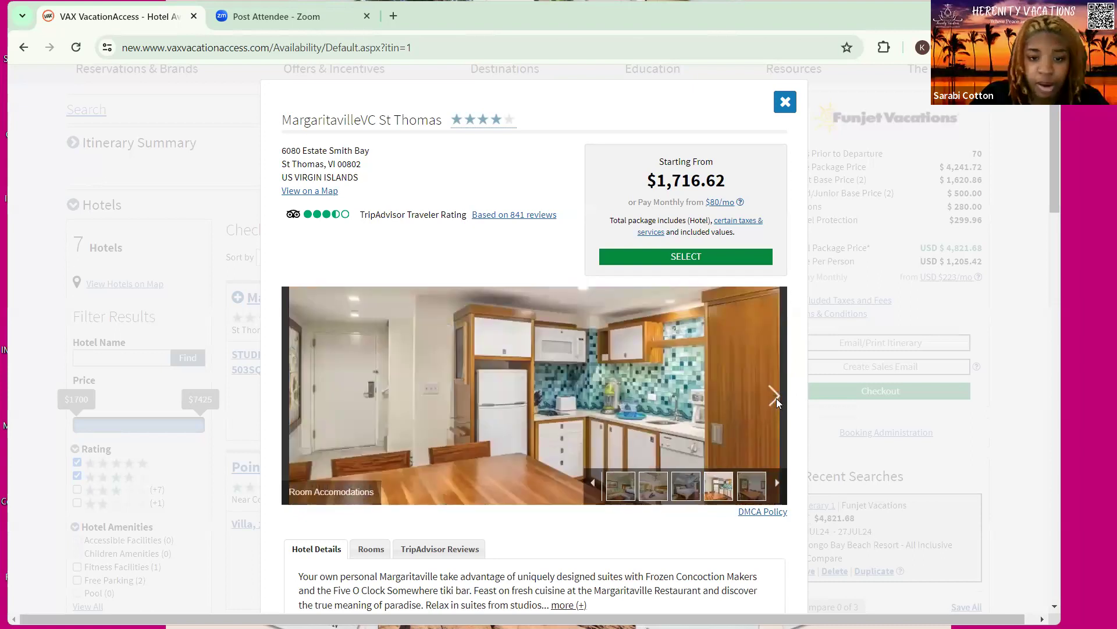
left_click(776, 400)
left_click(776, 401)
left_click(776, 400)
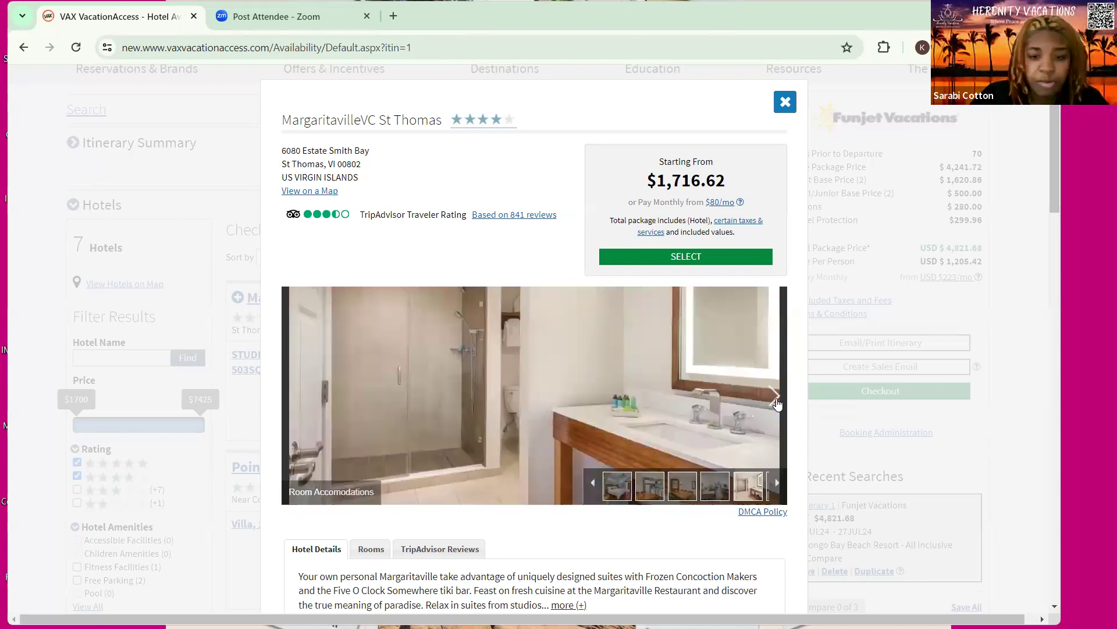
left_click(776, 400)
left_click(776, 401)
left_click(776, 401)
Browse the Recreation pool photos up to the pool with yellow loungers
left_click(776, 401)
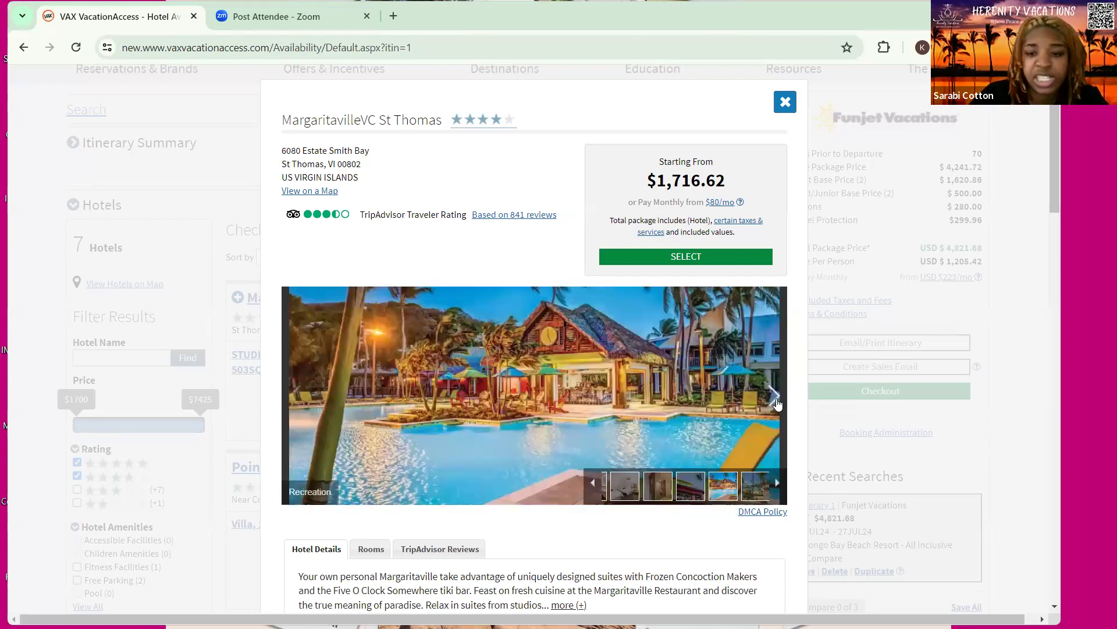
left_click(776, 401)
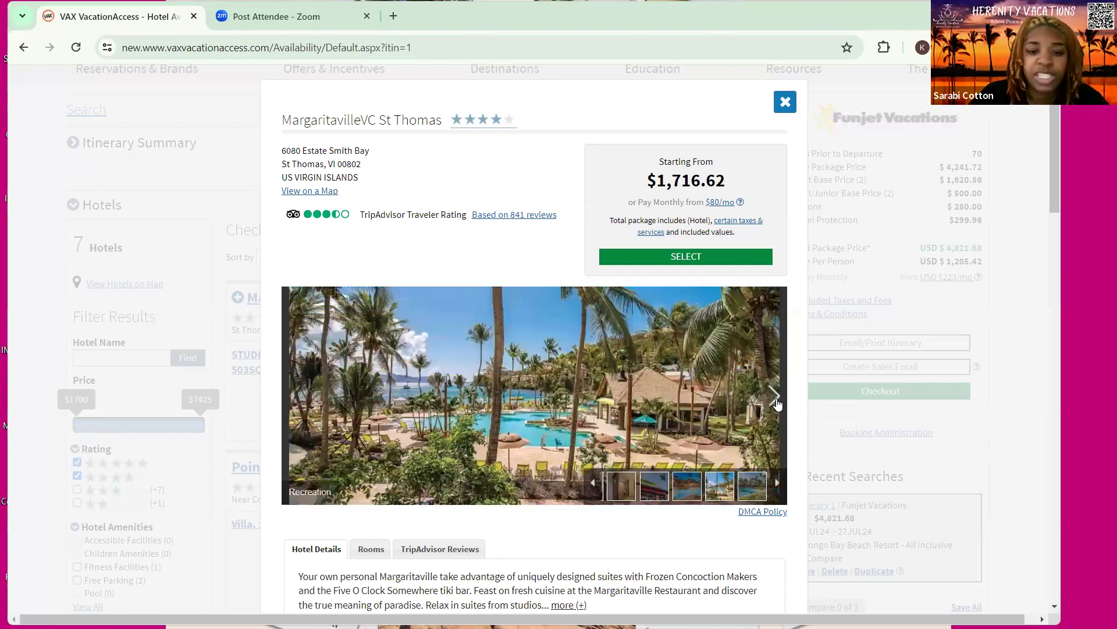
left_click(776, 401)
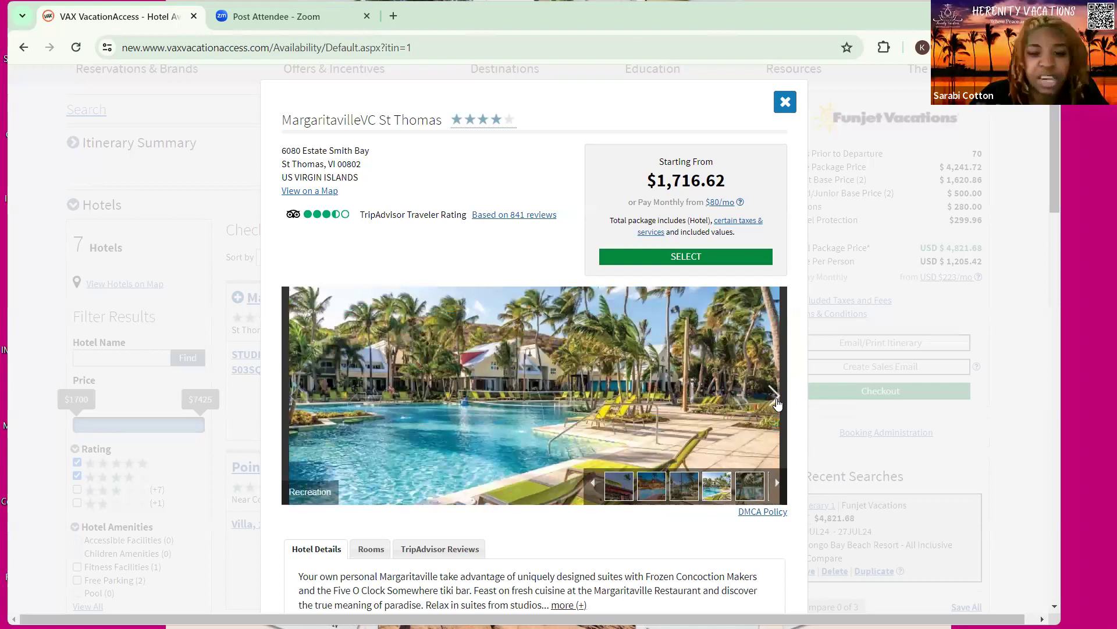
left_click(777, 400)
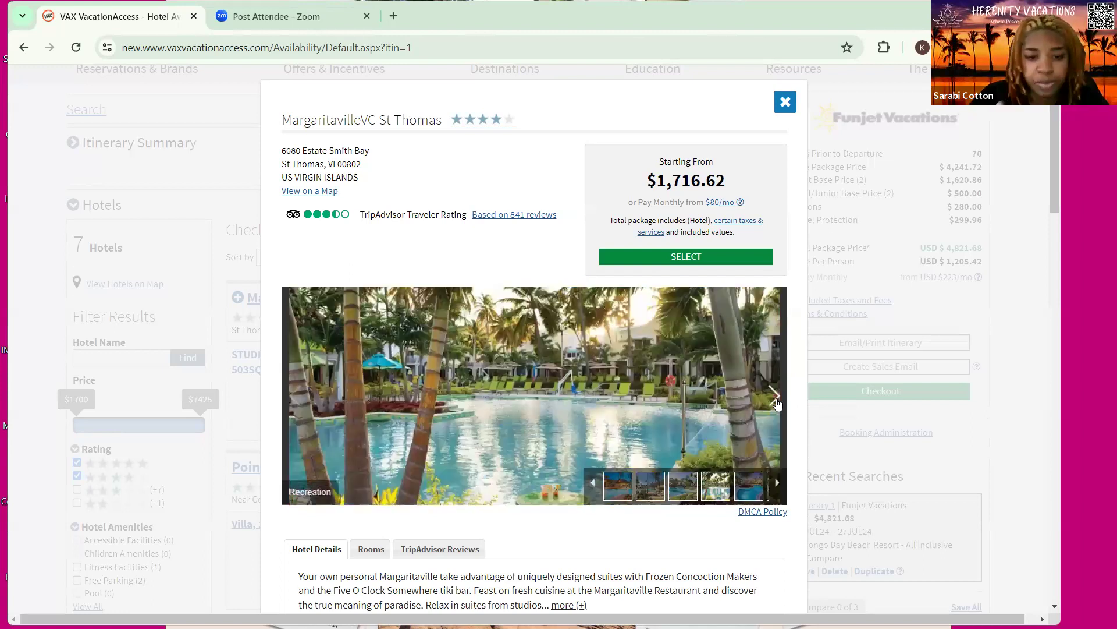
left_click(776, 400)
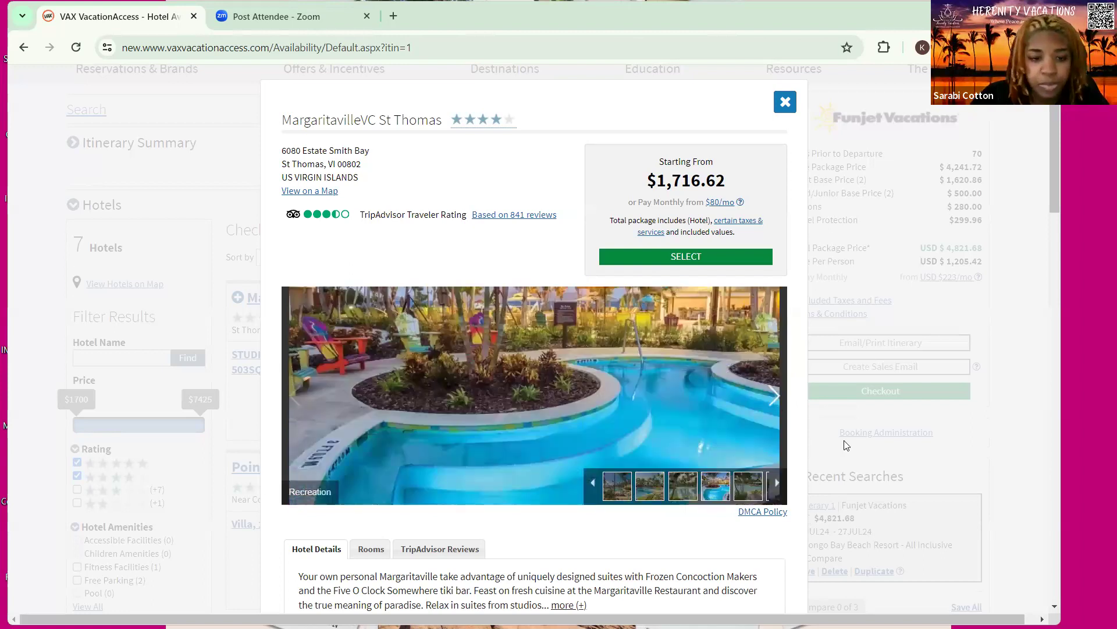
left_click(774, 396)
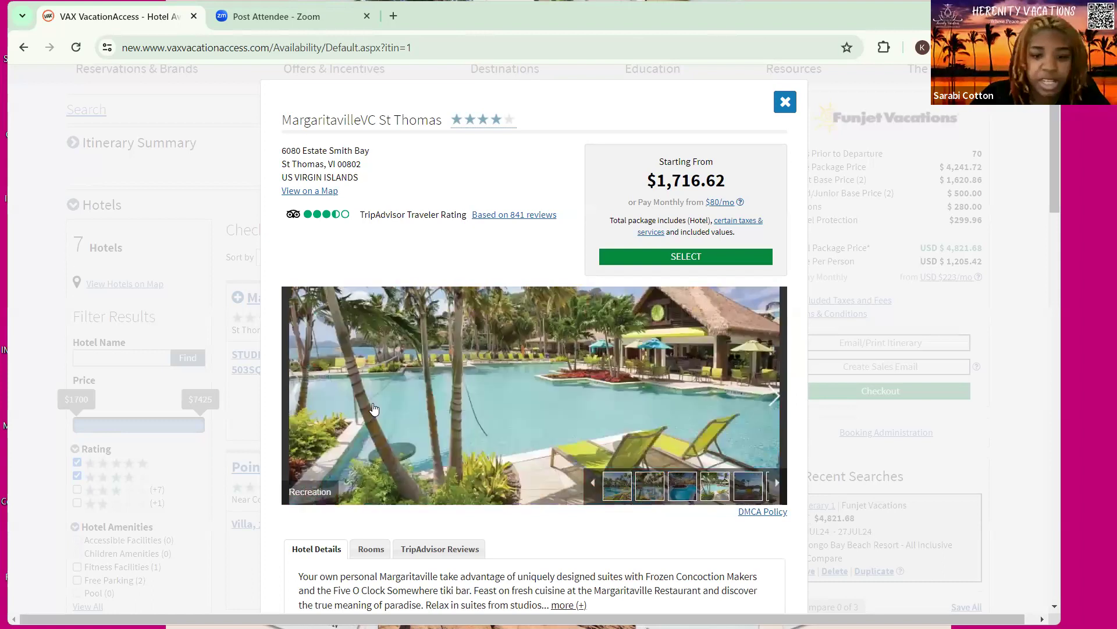
scroll(556, 428, "down", 3)
Show the Rooms list with two Studio Sleeps Four Balcony Patio options, +$0.00 and +$28.13
left_click(371, 402)
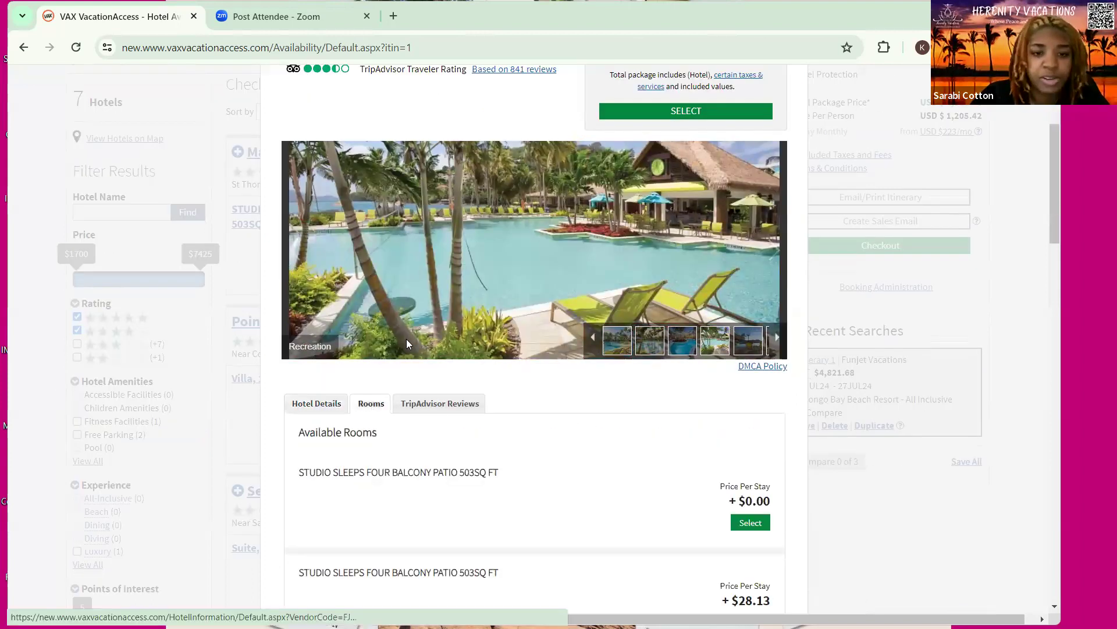
scroll(483, 335, "down", 3)
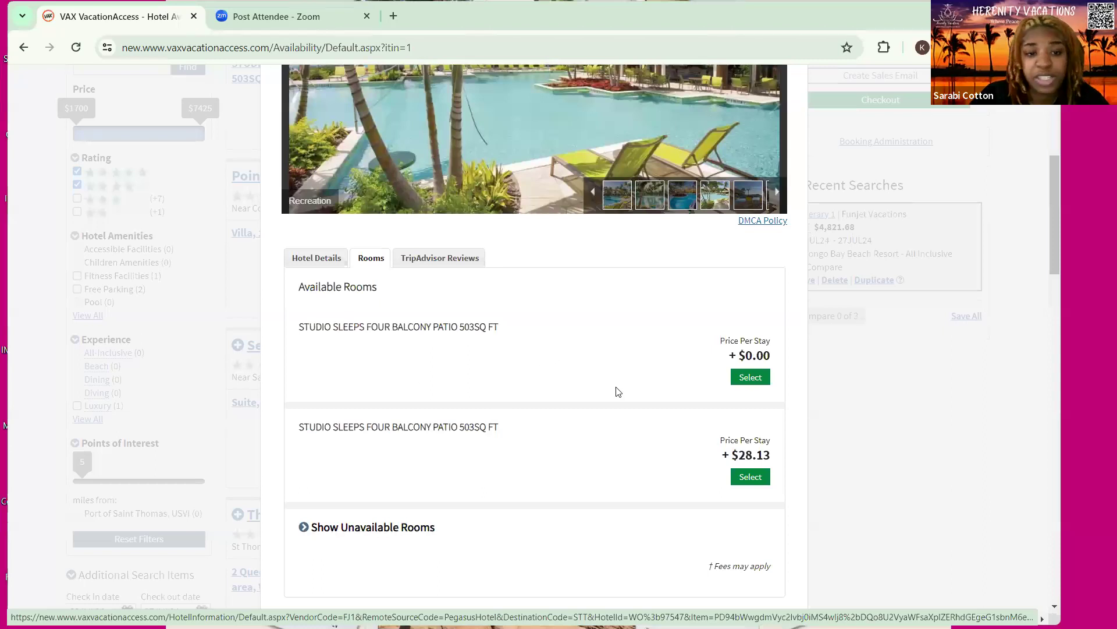
left_click(751, 378)
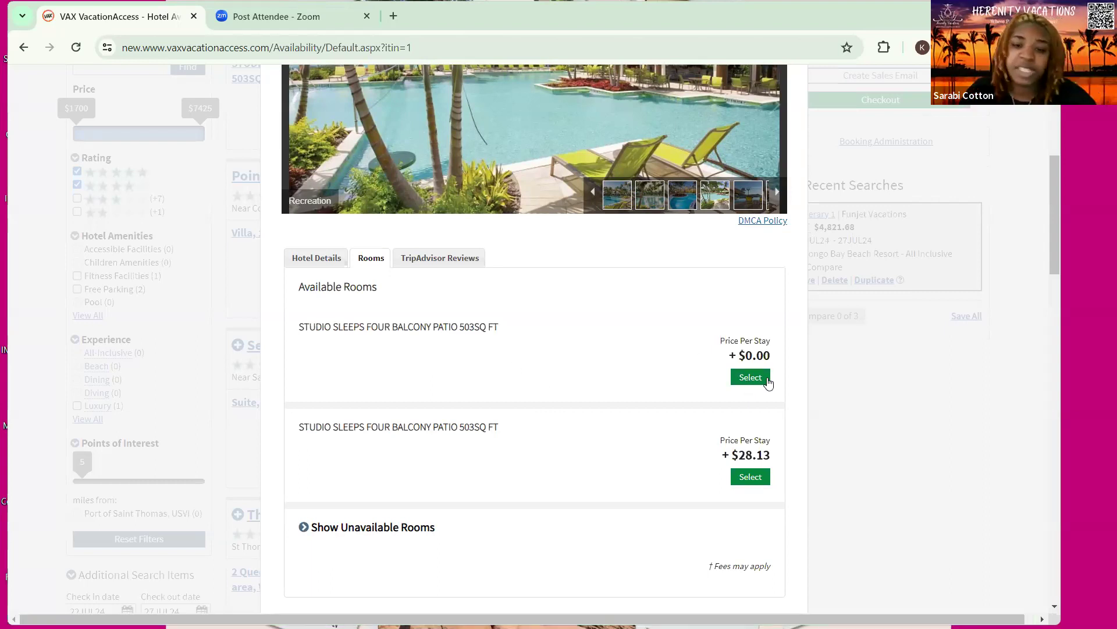
Select the +$0.00 Studio Sleeps Four room, bringing the package total to $2,316.58
left_click(750, 379)
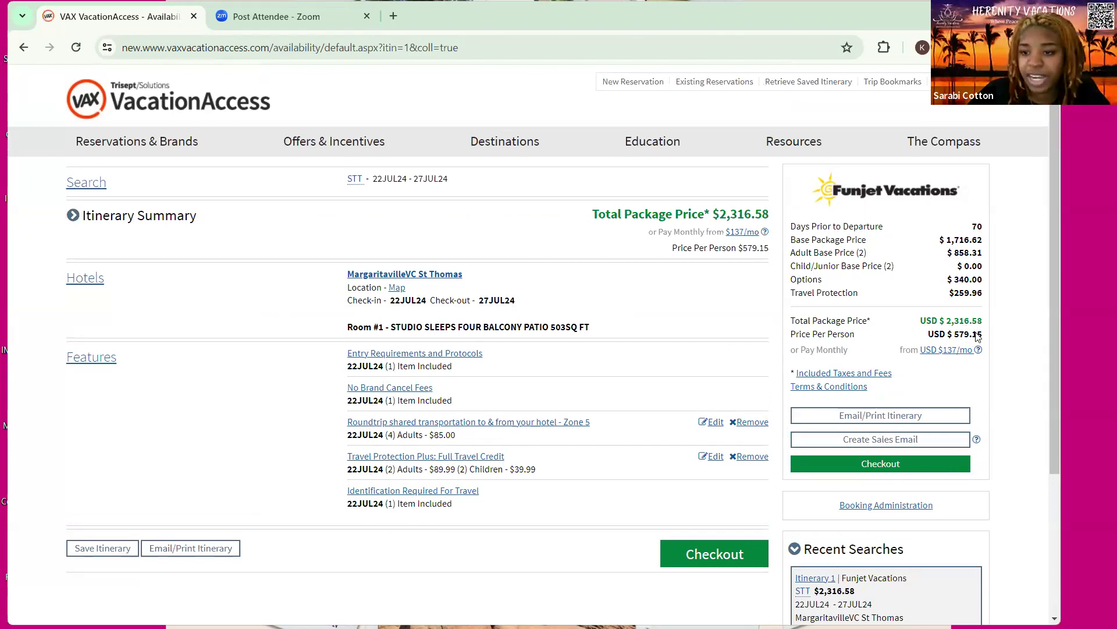
Open the Email Your Itinerary form and check the $459.96 deposit due amount
left_click(843, 417)
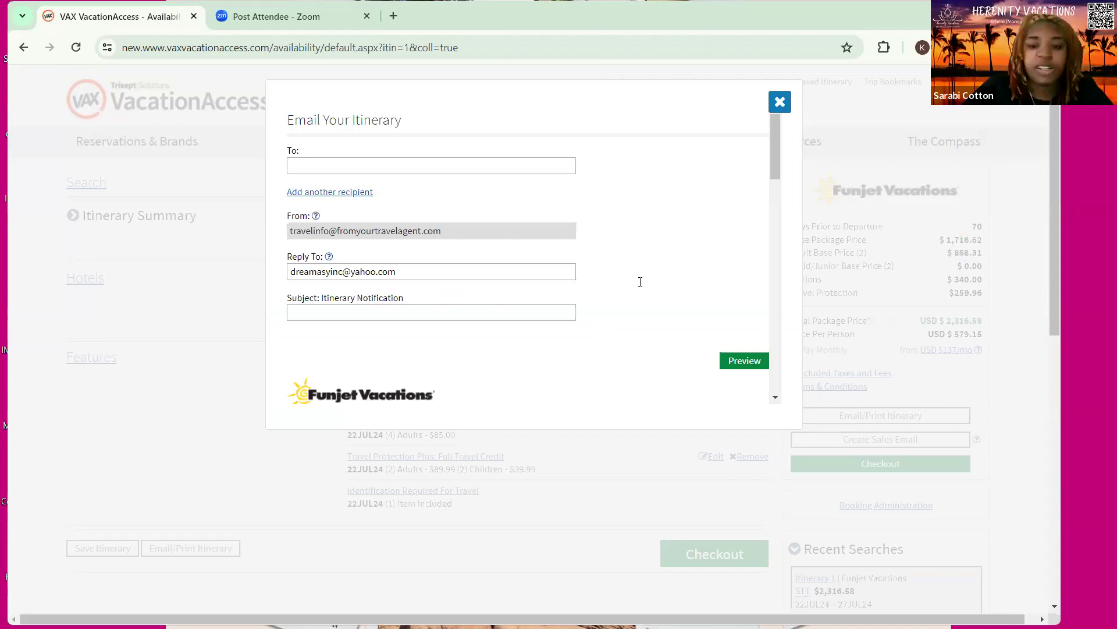
scroll(474, 407, "down", 4)
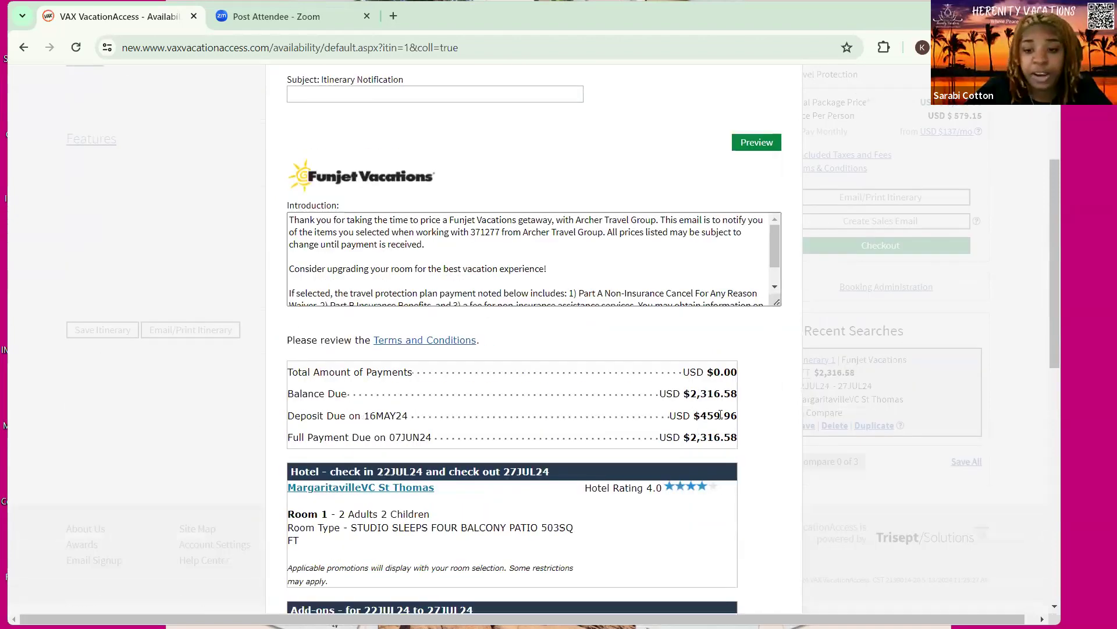
left_click_drag(693, 416, 738, 415)
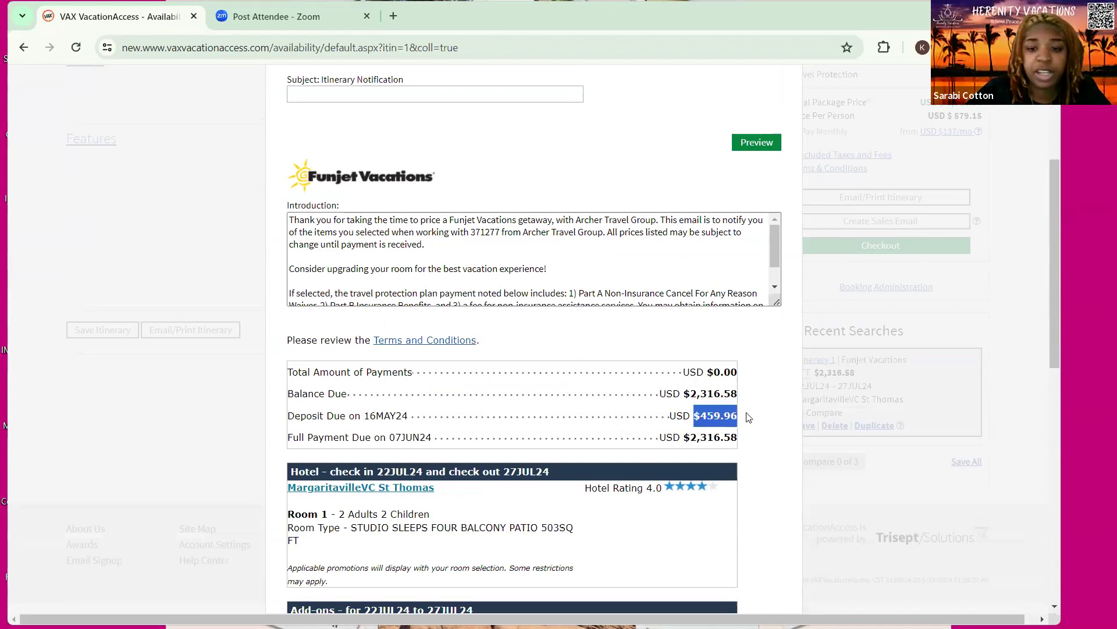
left_click(644, 399)
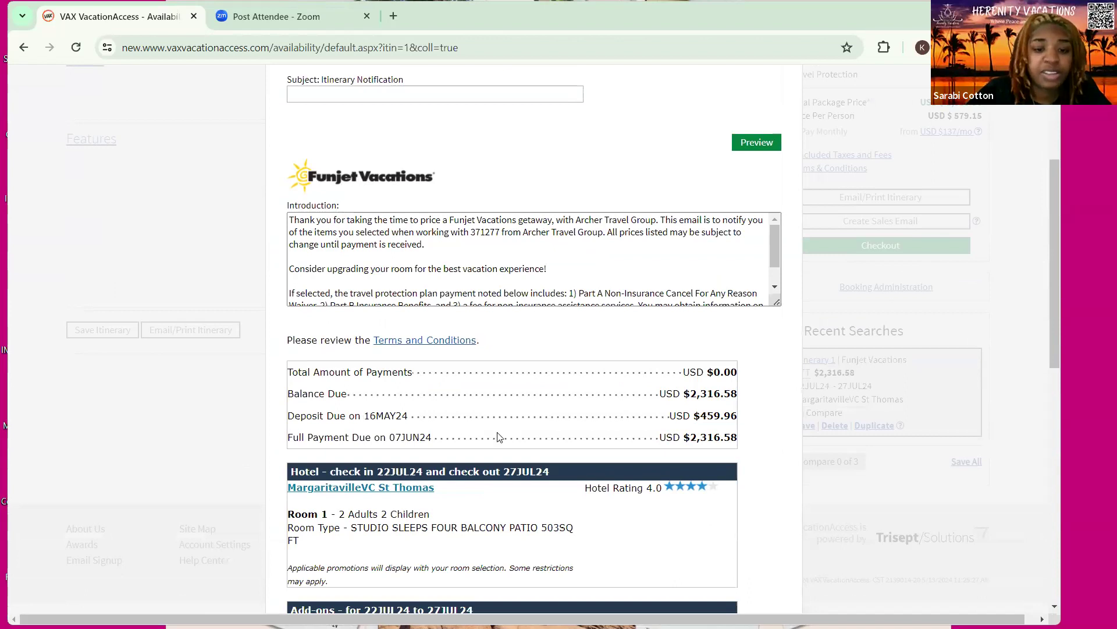
Select the MargaritavilleVC St Thomas hotel name in the itinerary and bring up its context menu
scroll(513, 477, "down", 3)
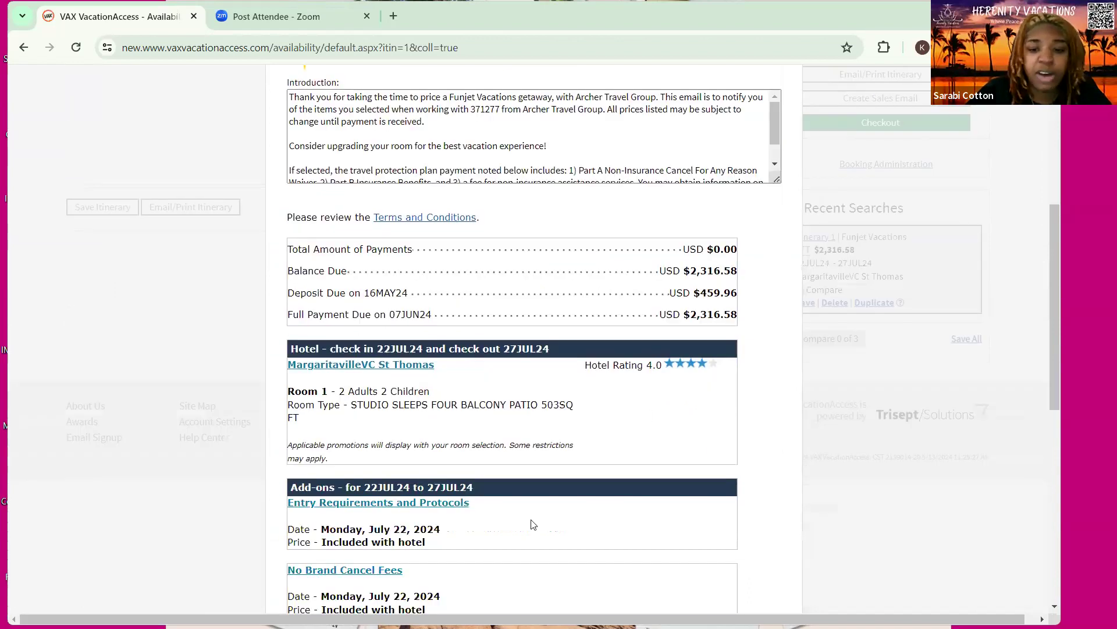
scroll(681, 495, "up", 6)
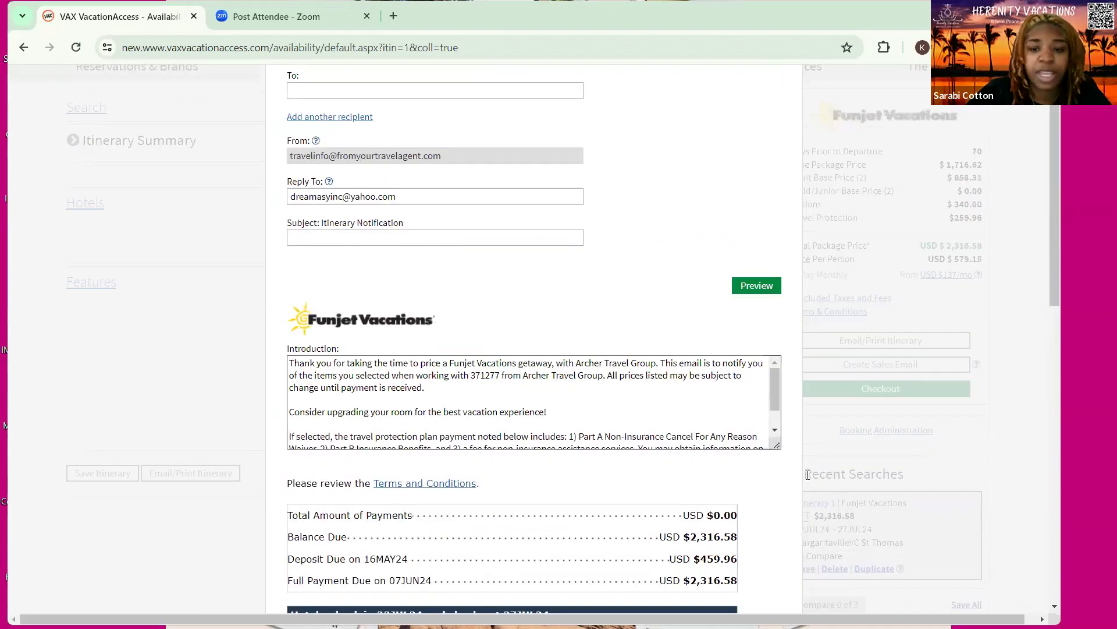
scroll(689, 480, "down", 2)
scroll(689, 480, "up", 3)
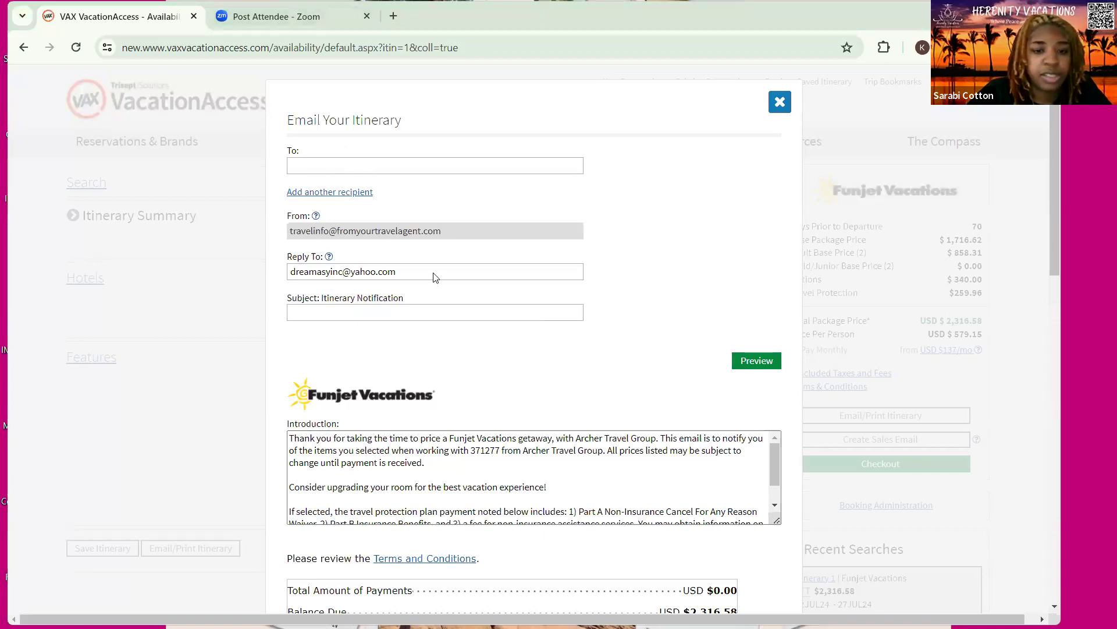
scroll(314, 286, "down", 6)
scroll(315, 282, "down", 1)
double_click(313, 282)
left_click(290, 267, "shift")
right_click(309, 279)
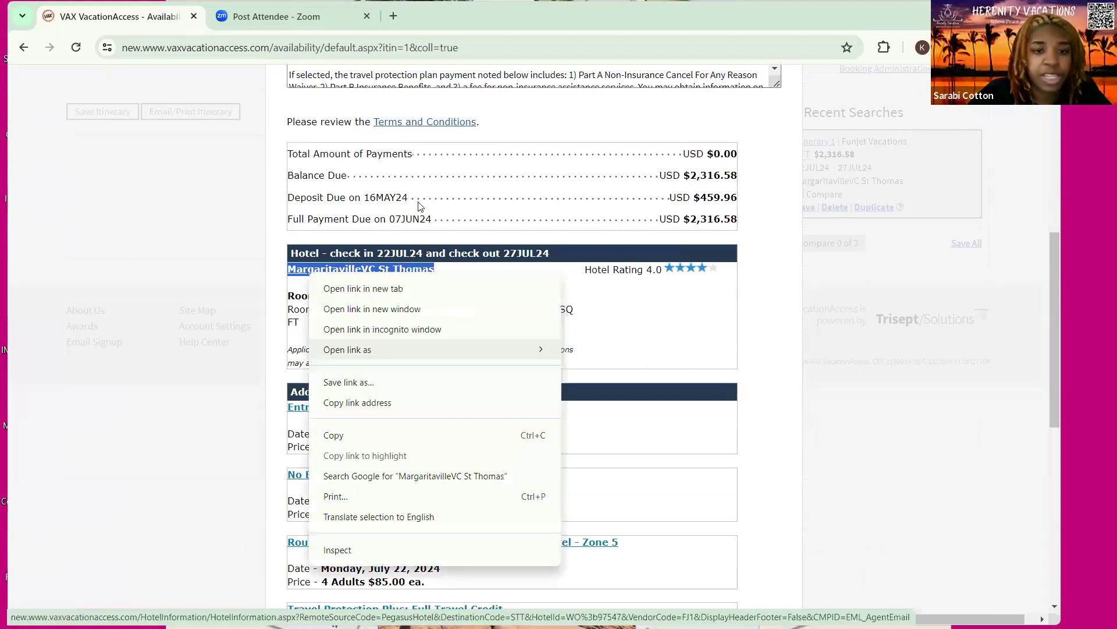
Copy MargaritavilleVC St Thomas and search it on Google in a new tab, browsing the results
left_click(353, 437)
key("ctrl+t")
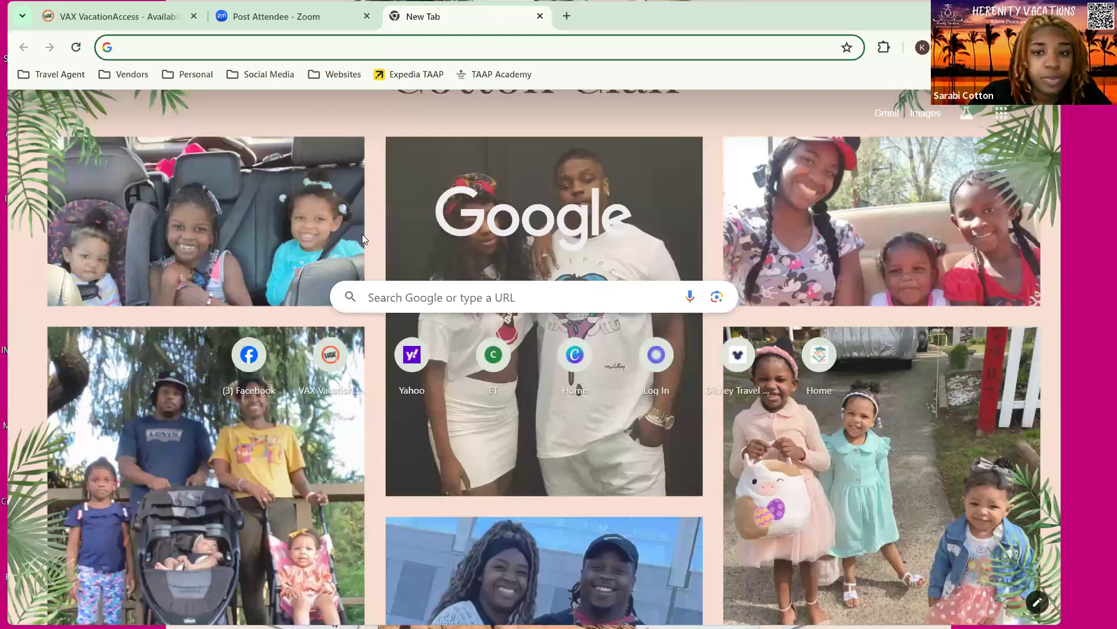
key("ctrl+v")
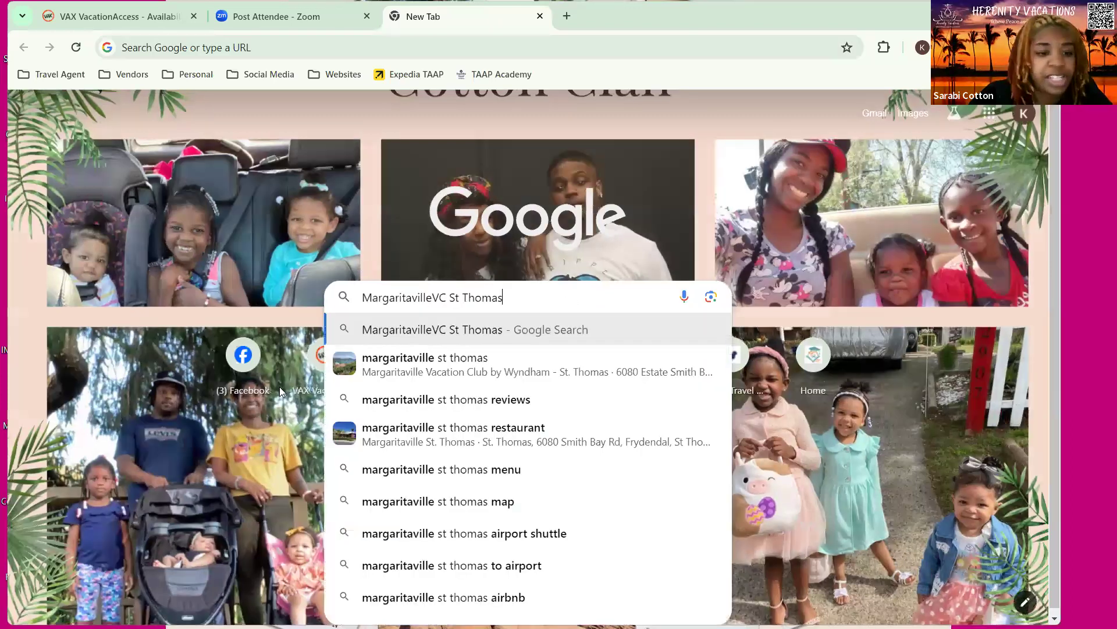
key("Return")
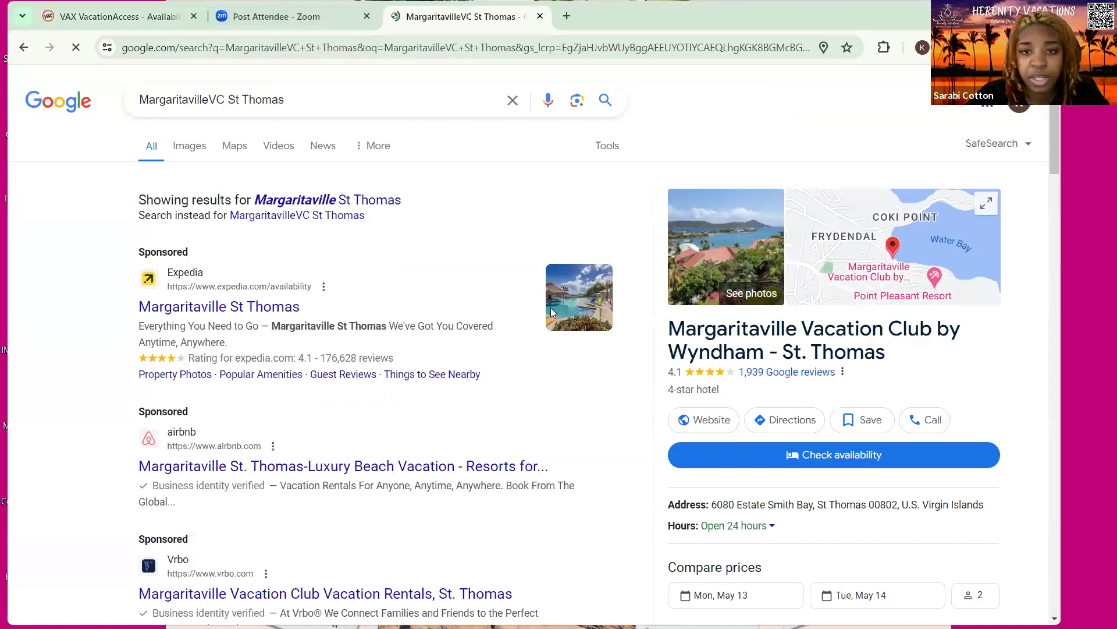
scroll(552, 313, "down", 10)
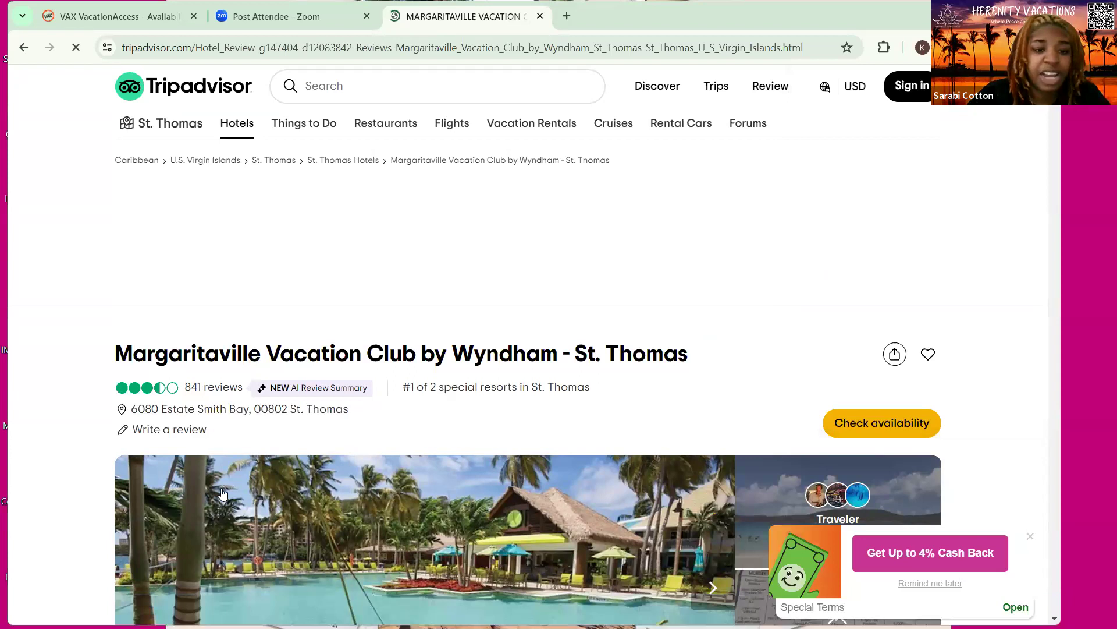
scroll(221, 493, "down", 3)
Save the resort's sunset pool photo from the gallery to Downloads as pool-mgvc-st-thomas.jpg
left_click(430, 321)
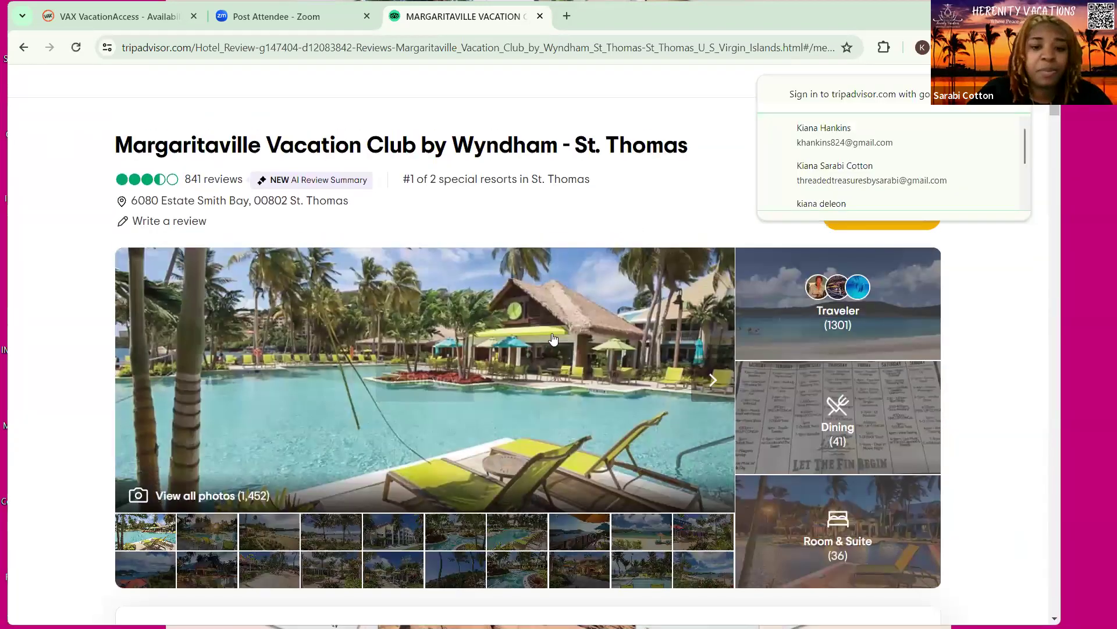
scroll(299, 403, "down", 1)
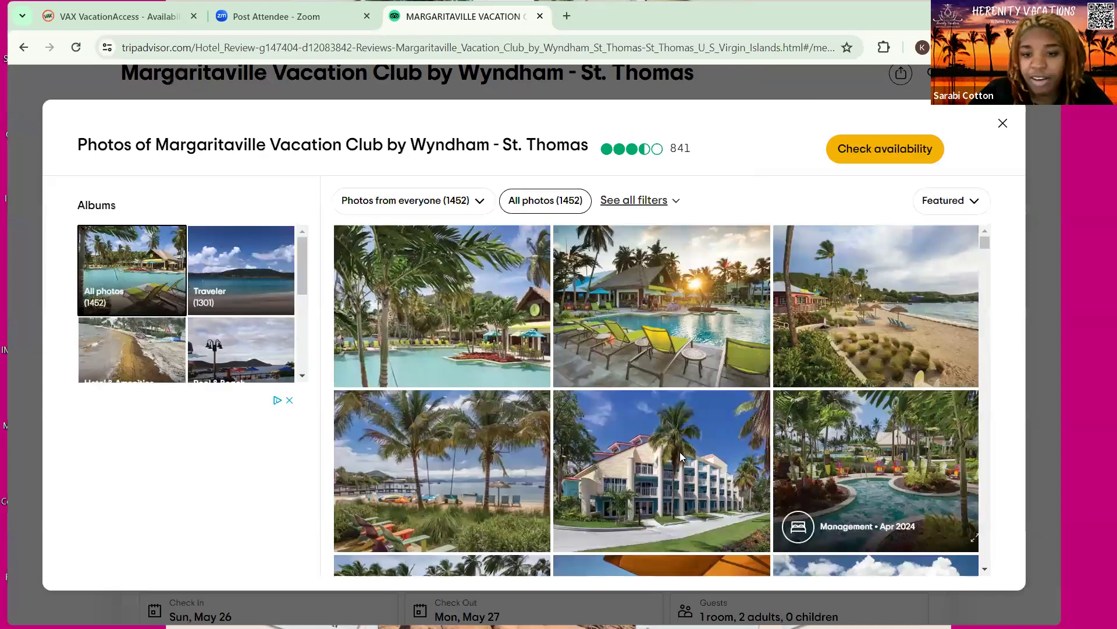
left_click(677, 373)
right_click(678, 367)
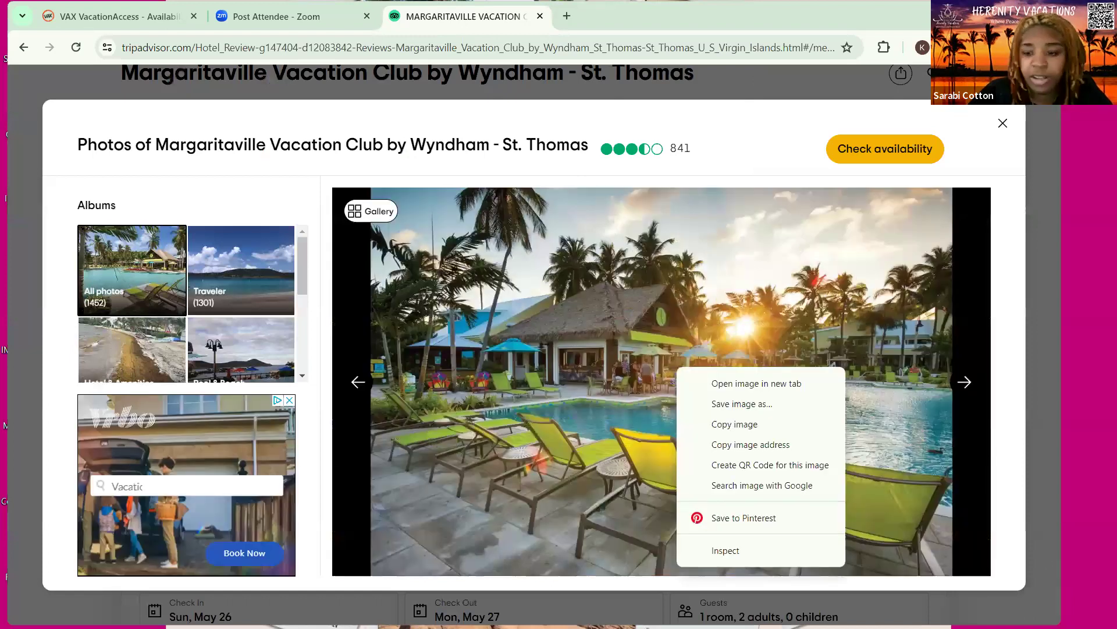
left_click(742, 404)
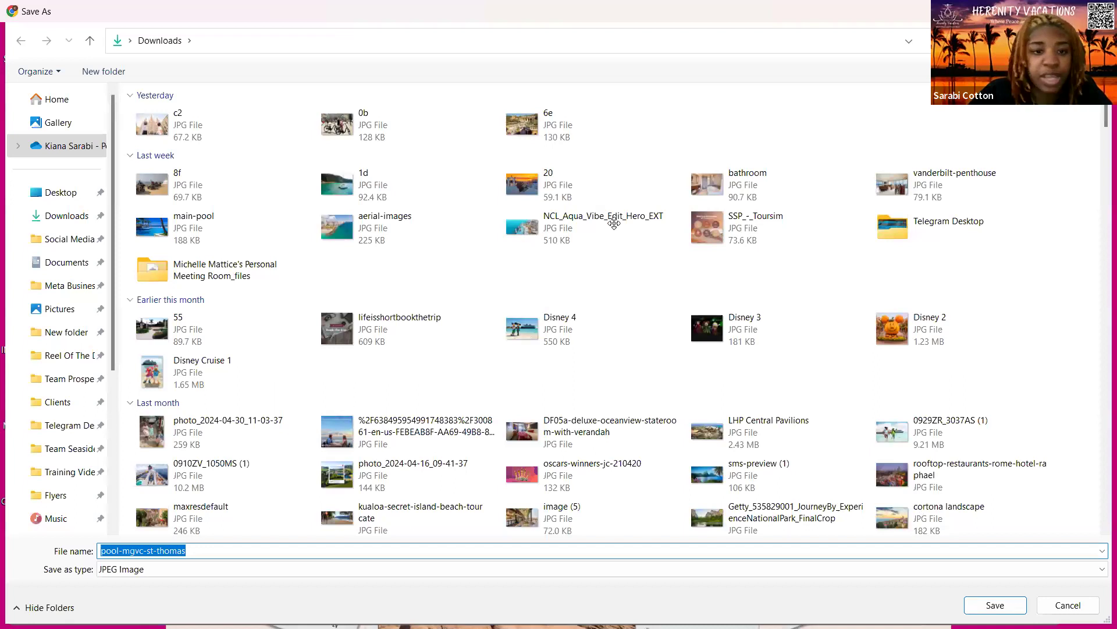
key("Return")
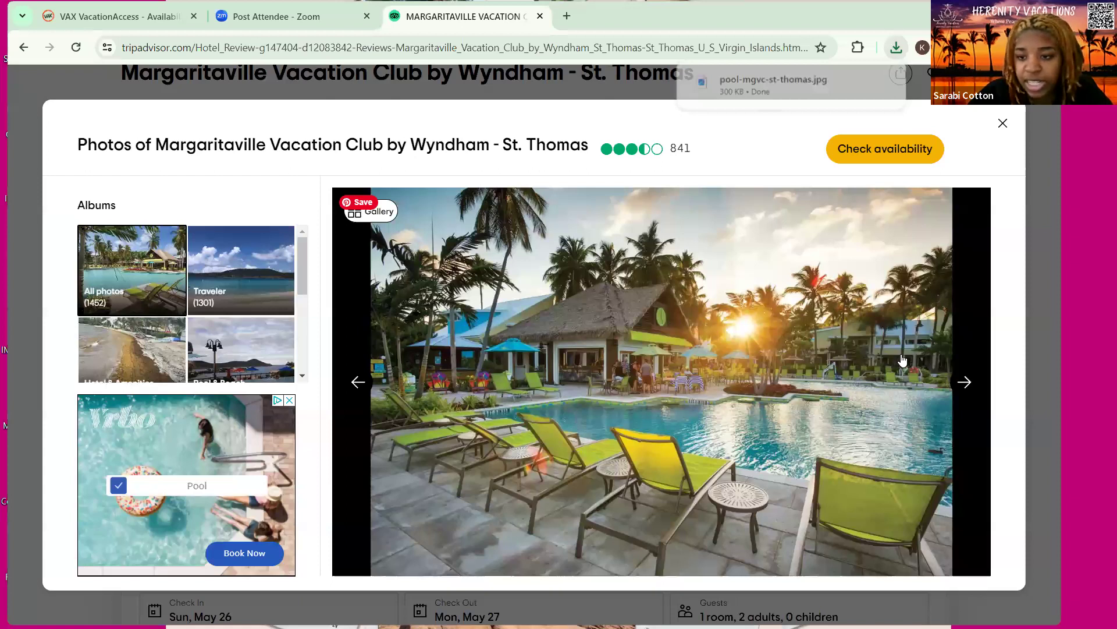
Save the palm-shaded pool photo with yellow loungers as pool-mgvc-st-thomas (1).jpg, skipping the lazy-river shot
left_click(375, 211)
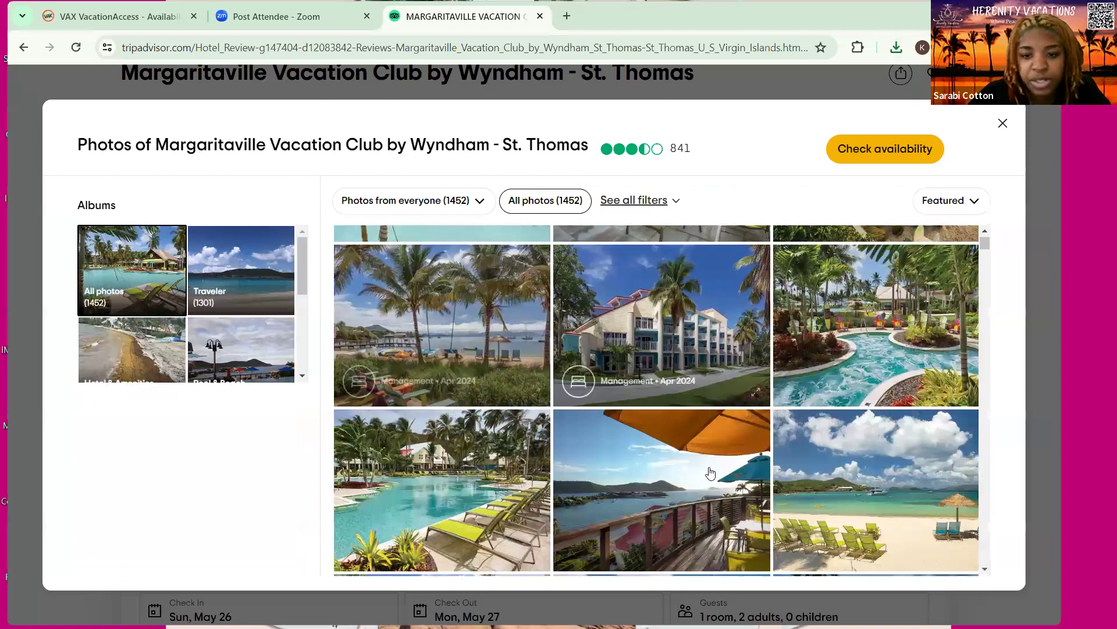
scroll(655, 344, "down", 5)
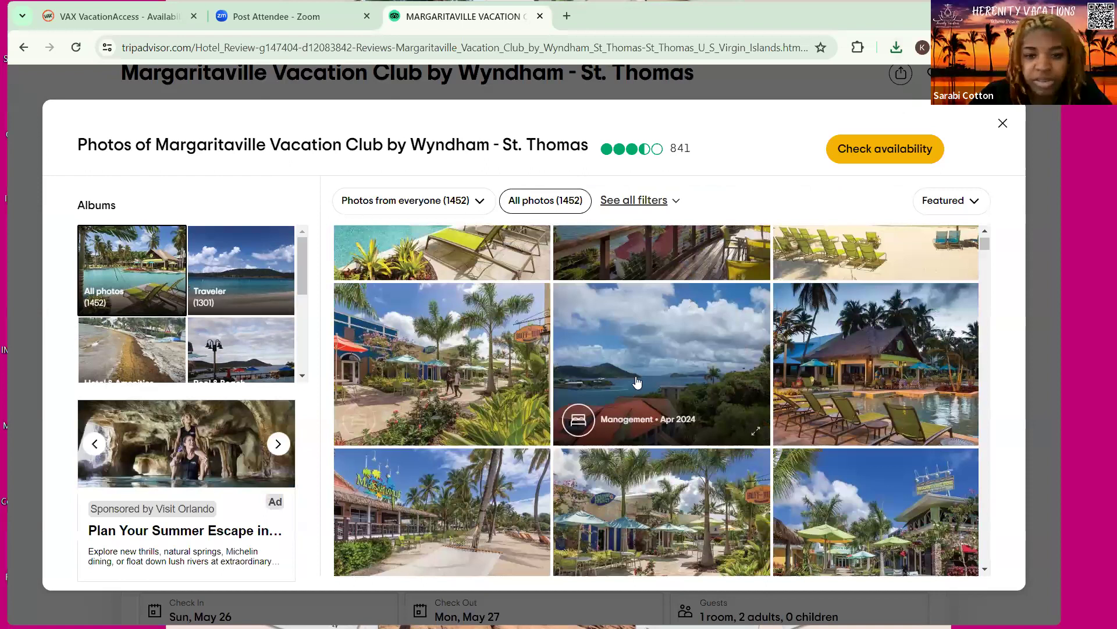
left_click(716, 430)
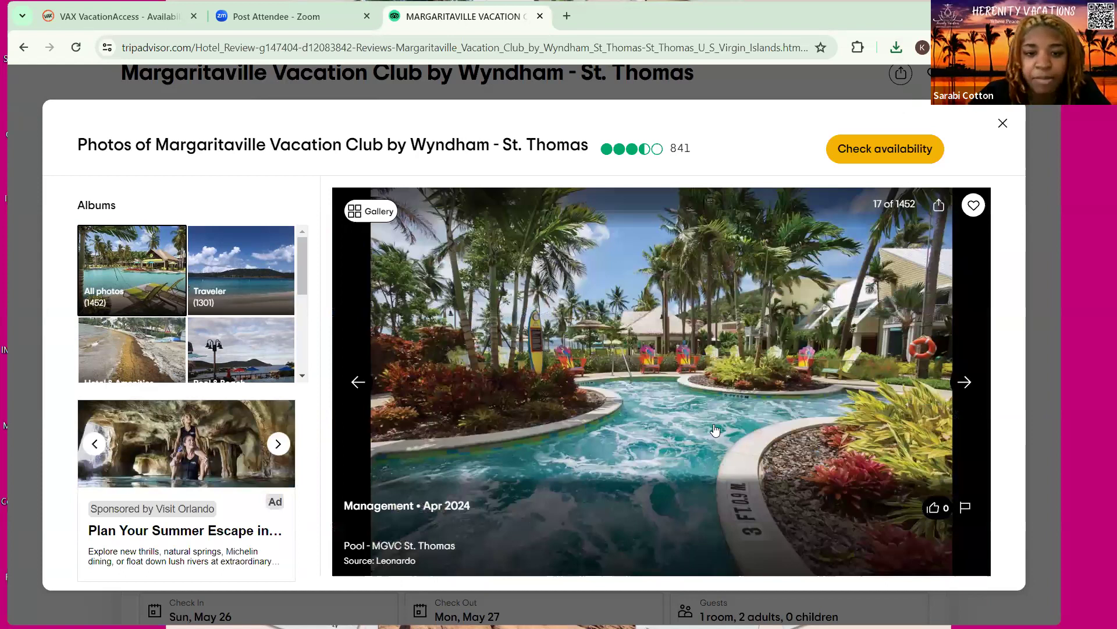
left_click(715, 430)
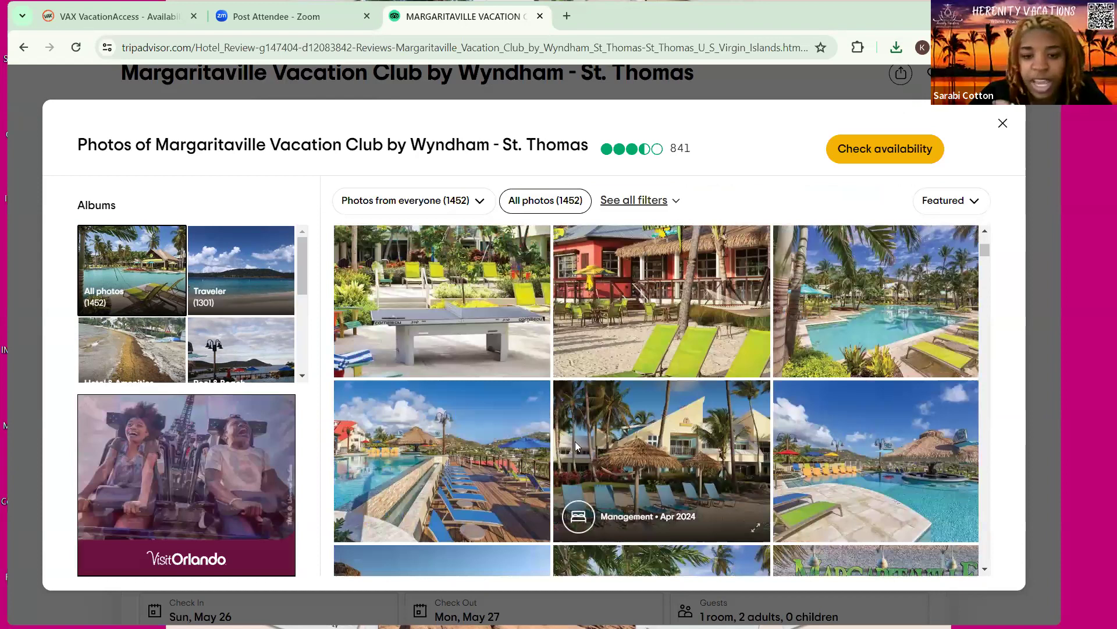
left_click(493, 408)
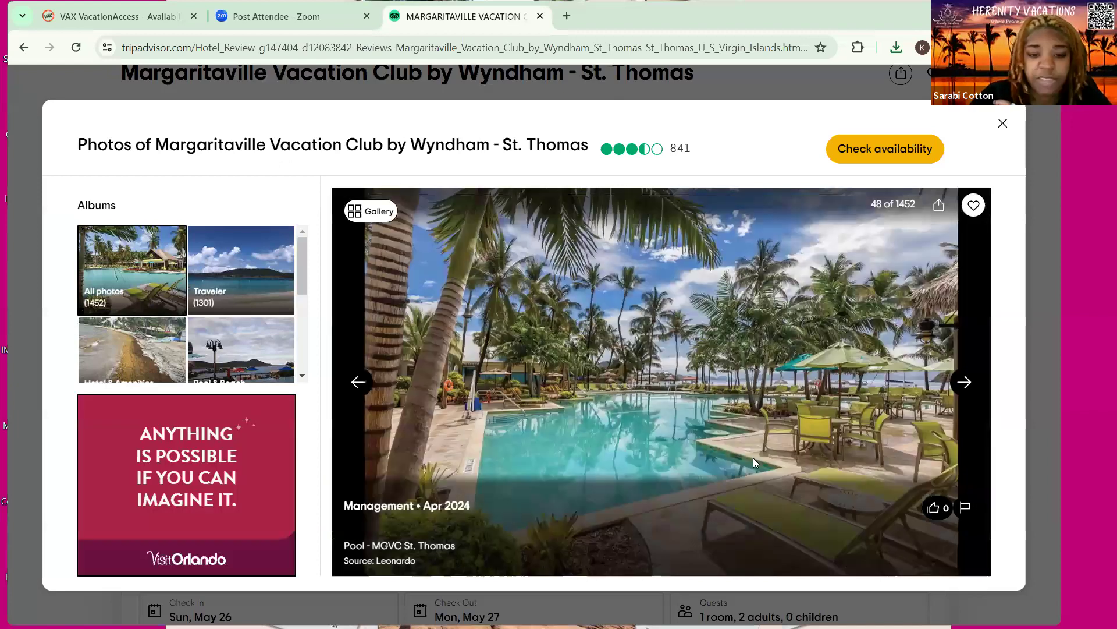
right_click(592, 320)
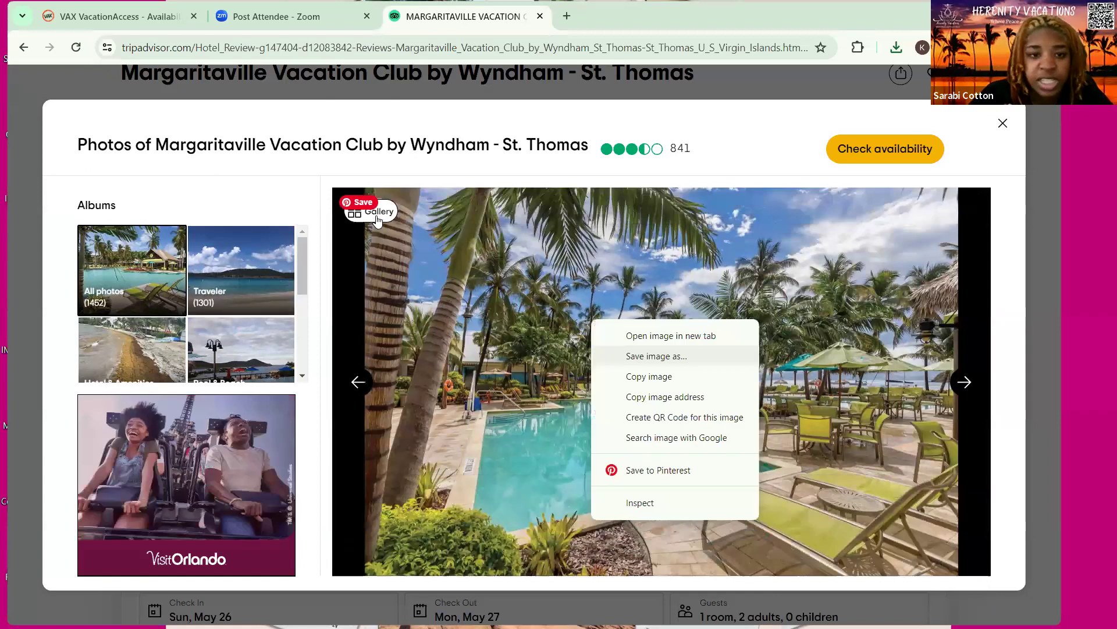
left_click(657, 356)
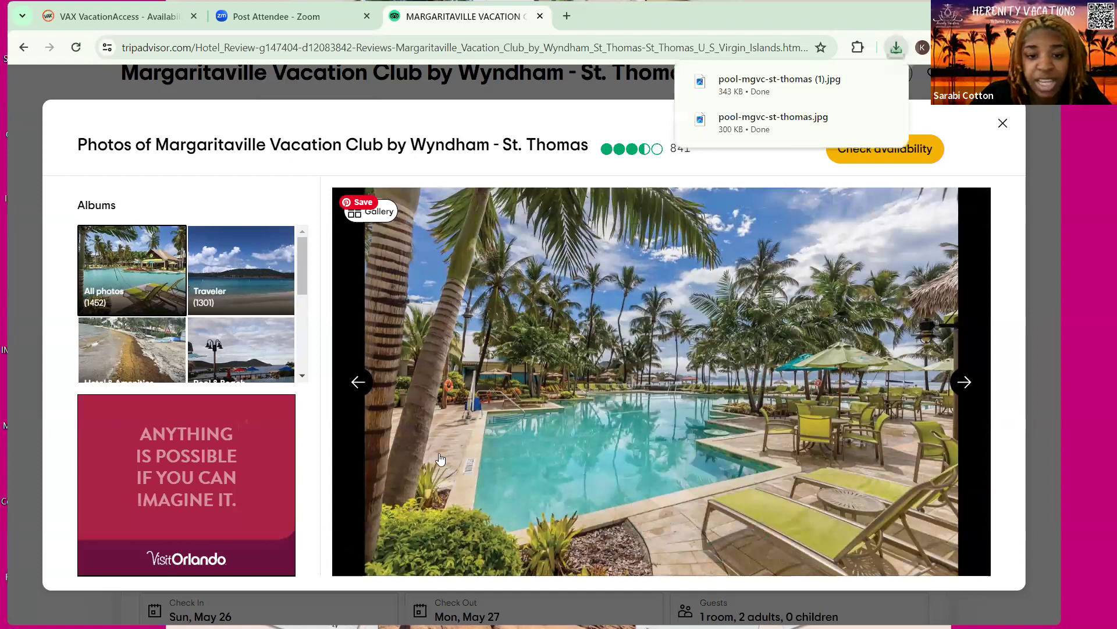
left_click(477, 462)
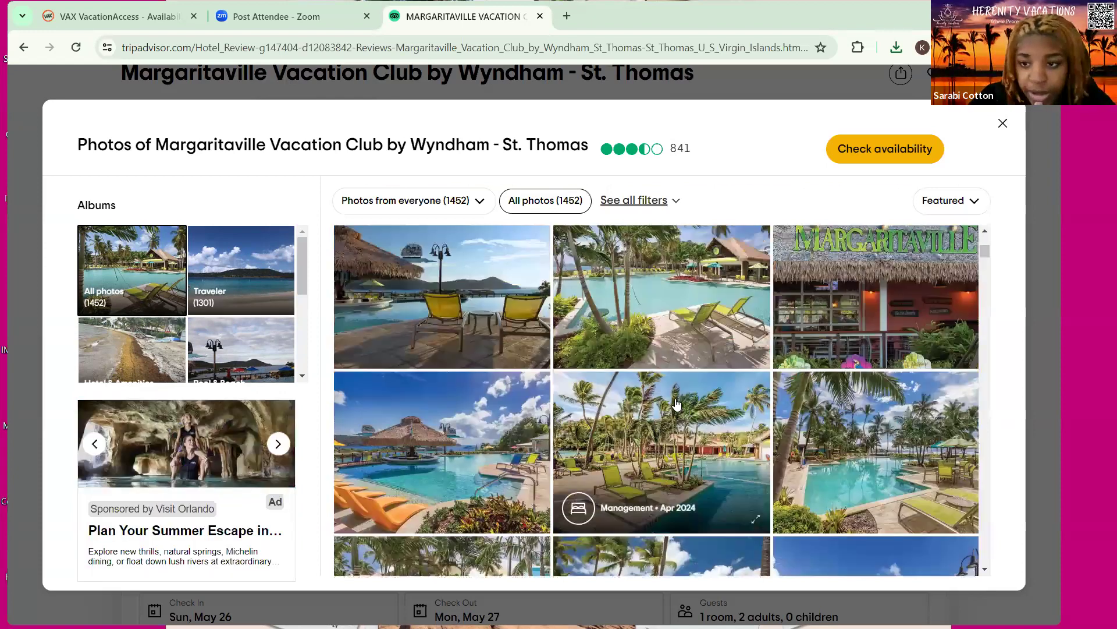
Preview the night exterior fountain photo, then return to the gallery grid
scroll(676, 404, "down", 6)
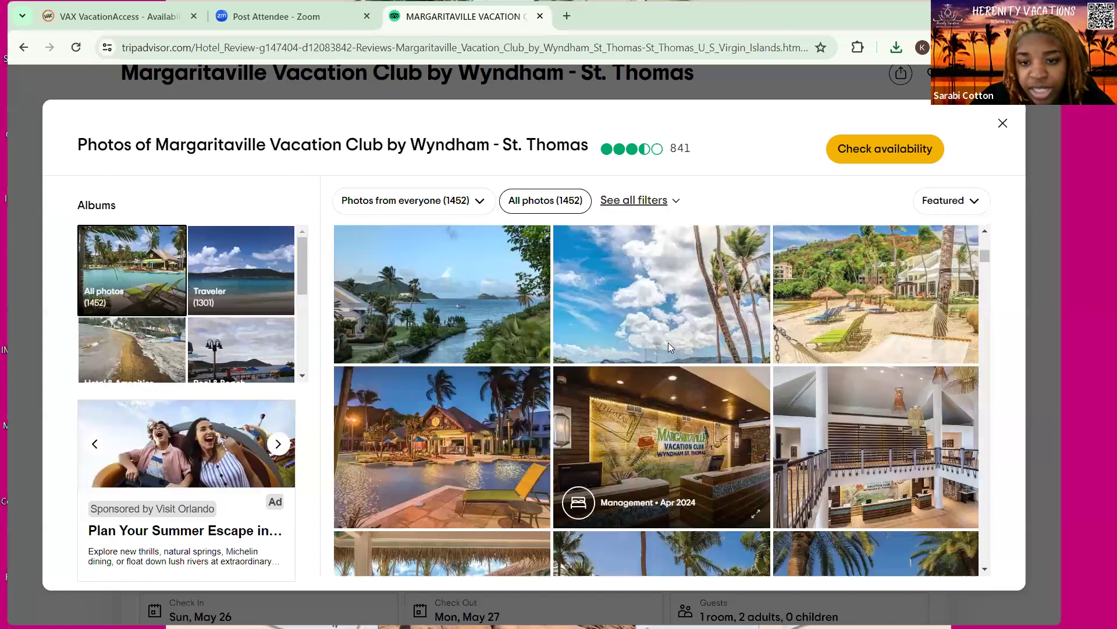
left_click(729, 386)
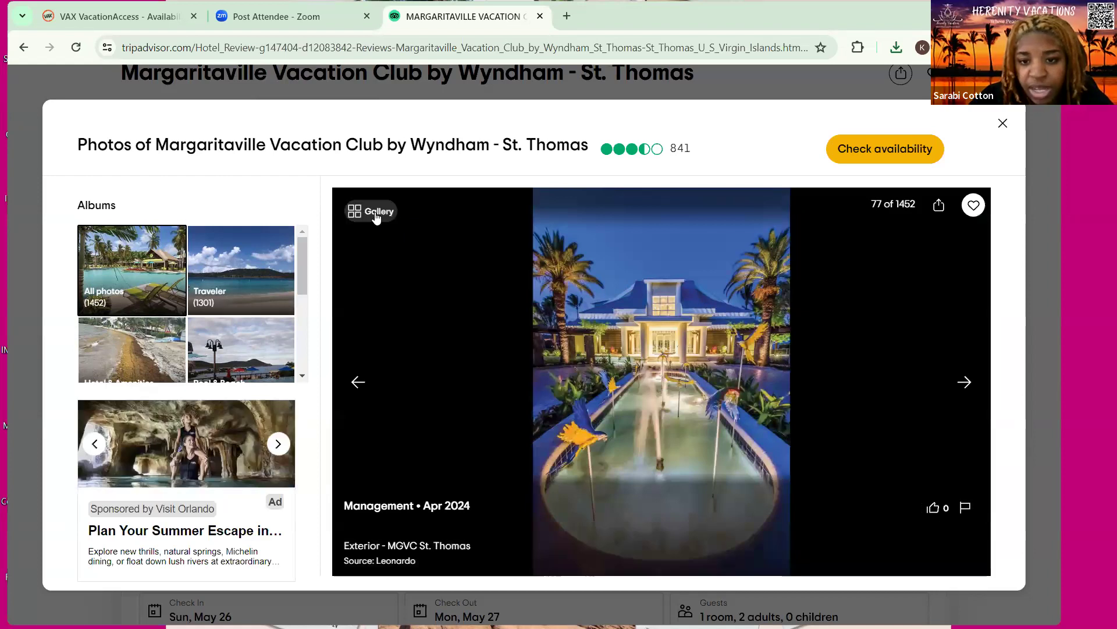
left_click(693, 407)
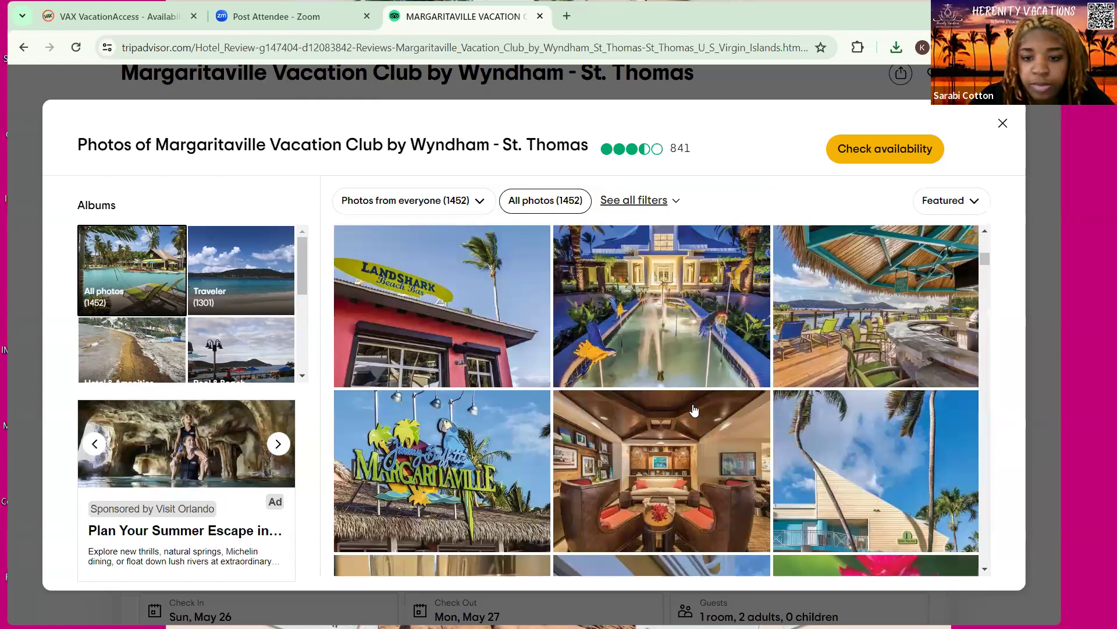
Find the Studio - MGVC St. Thomas bedroom photo (133 of 1452) and bring up its save options
scroll(693, 411, "down", 5)
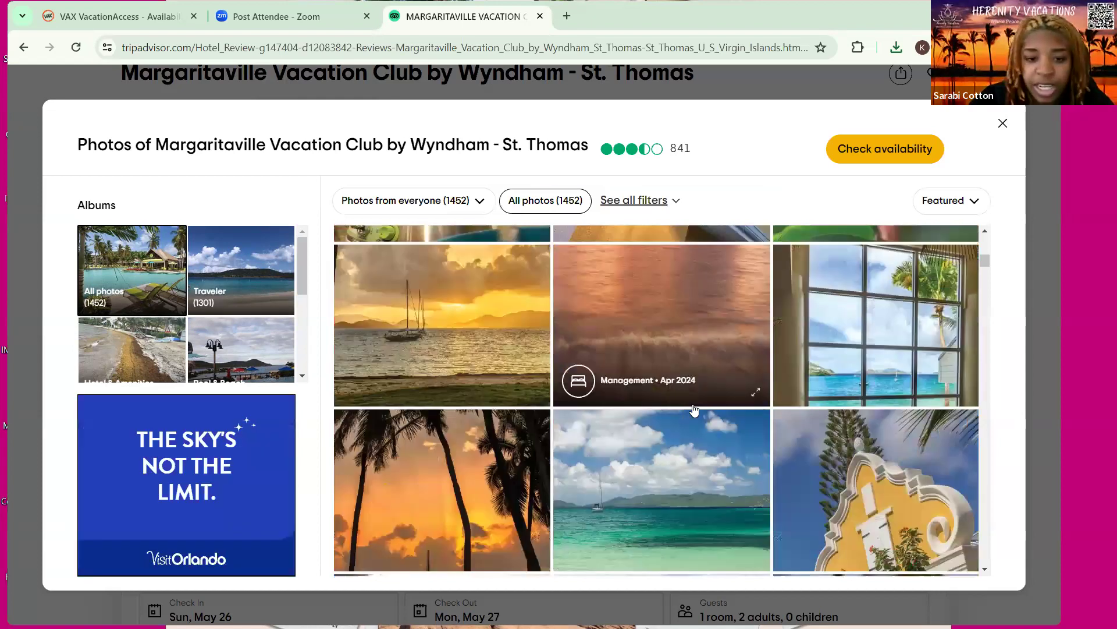
scroll(694, 410, "down", 3)
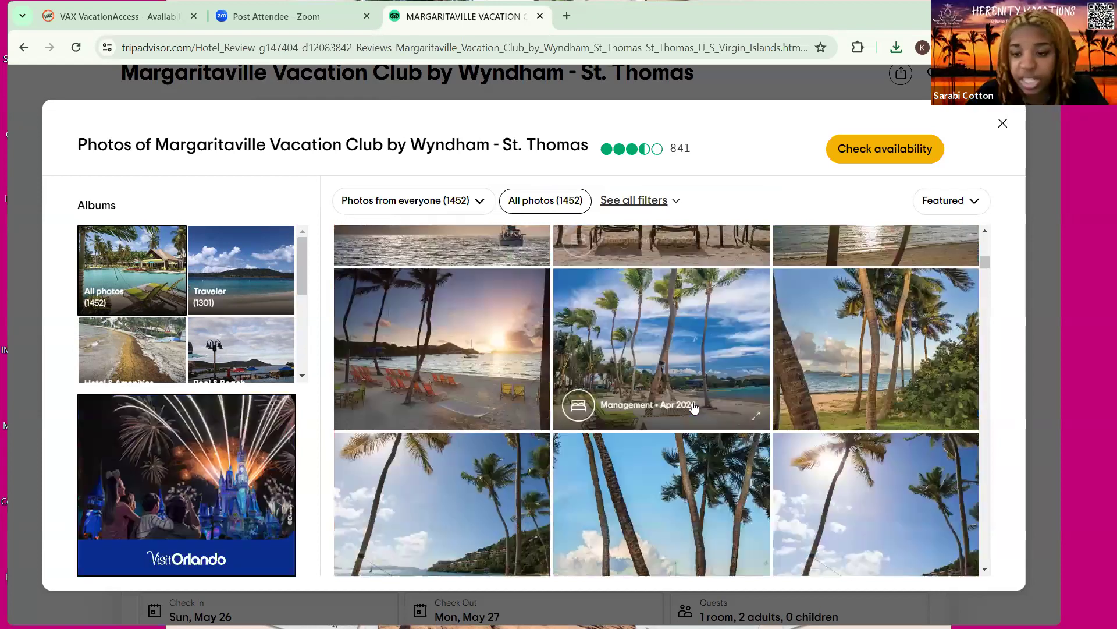
scroll(694, 407, "down", 4)
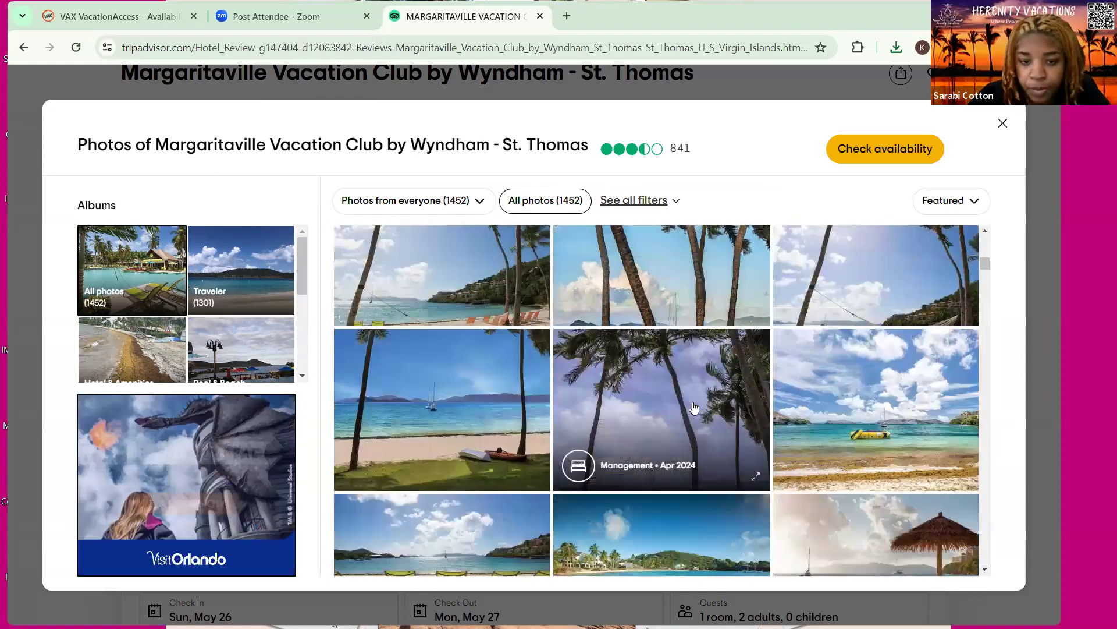
scroll(693, 407, "down", 4)
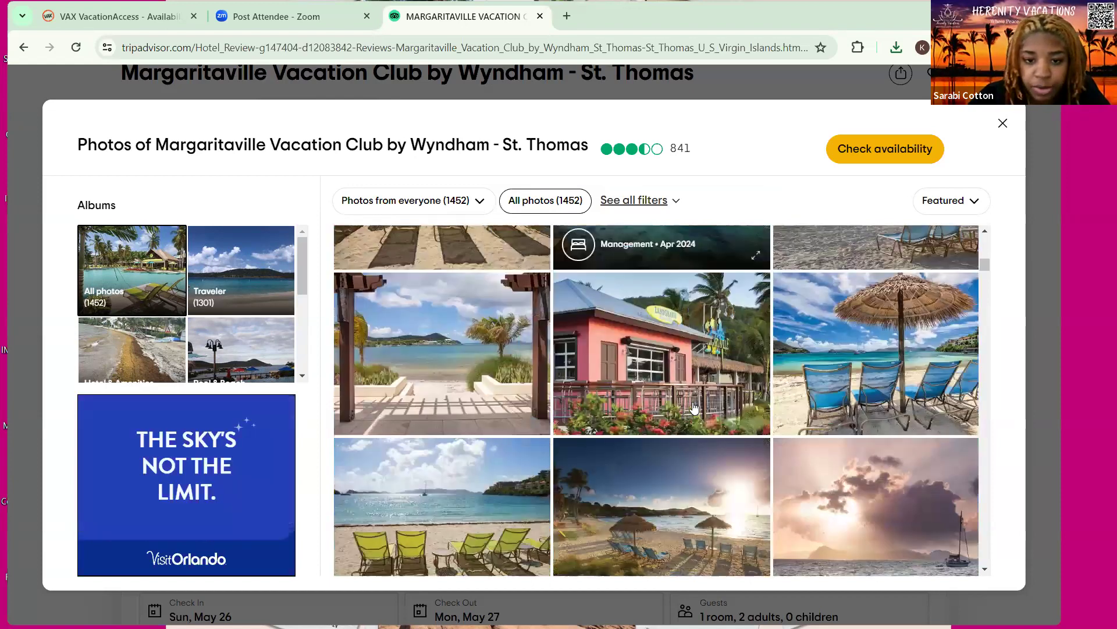
scroll(694, 407, "down", 4)
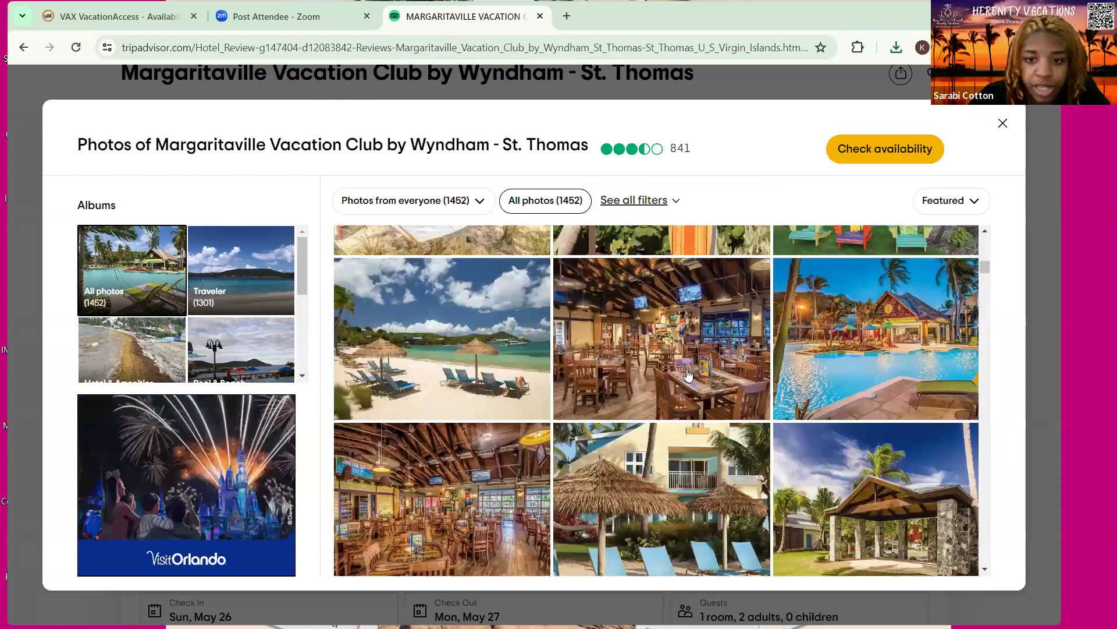
scroll(689, 376, "down", 4)
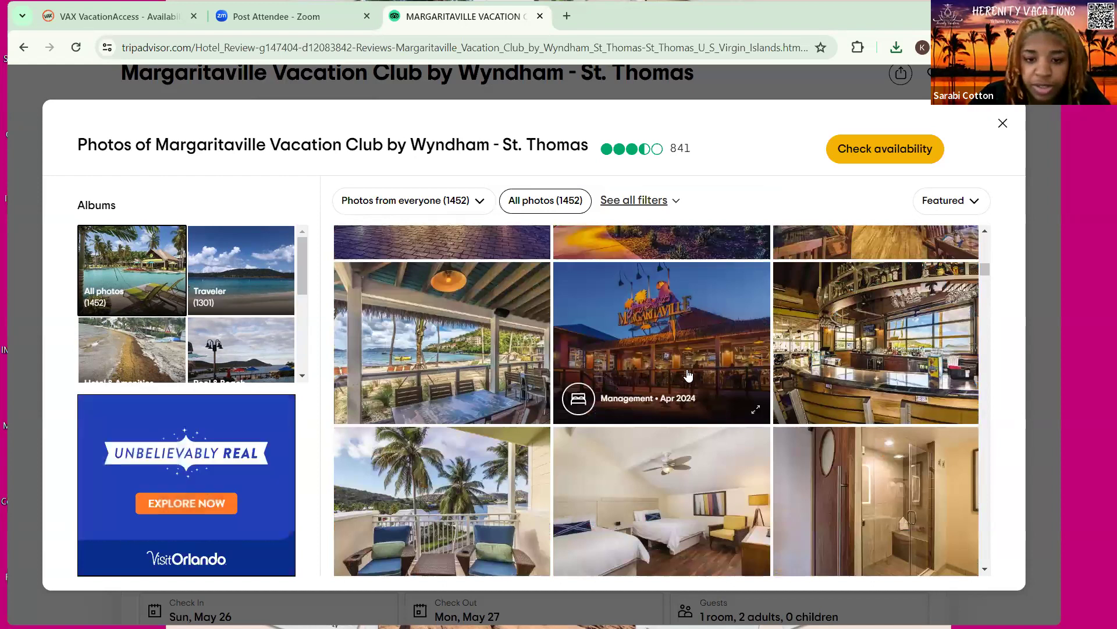
scroll(689, 375, "down", 4)
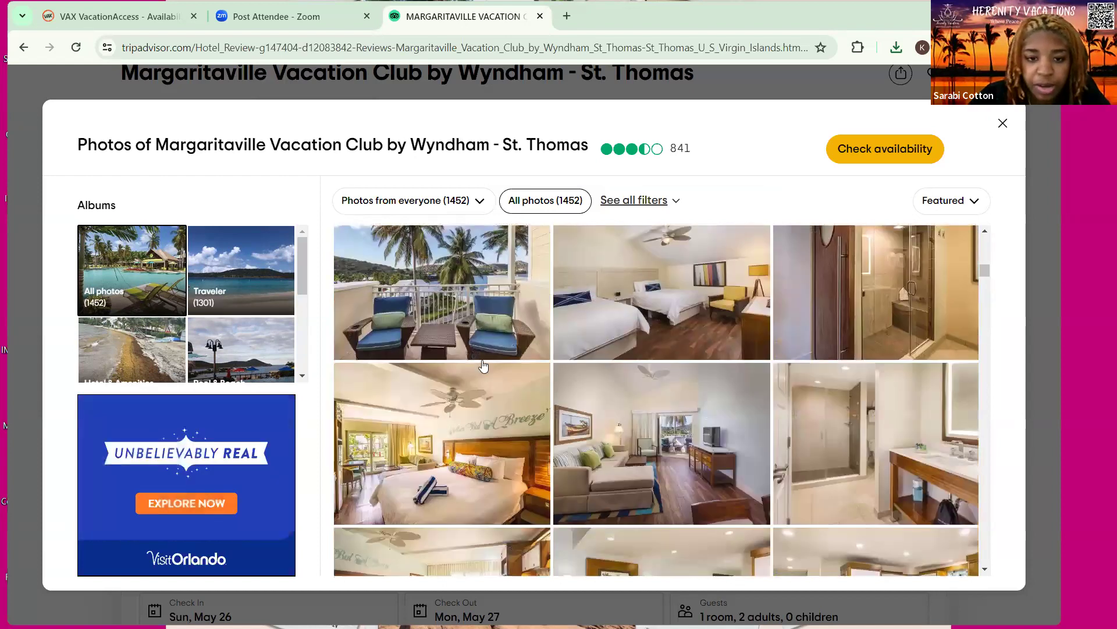
scroll(577, 369, "up", 2)
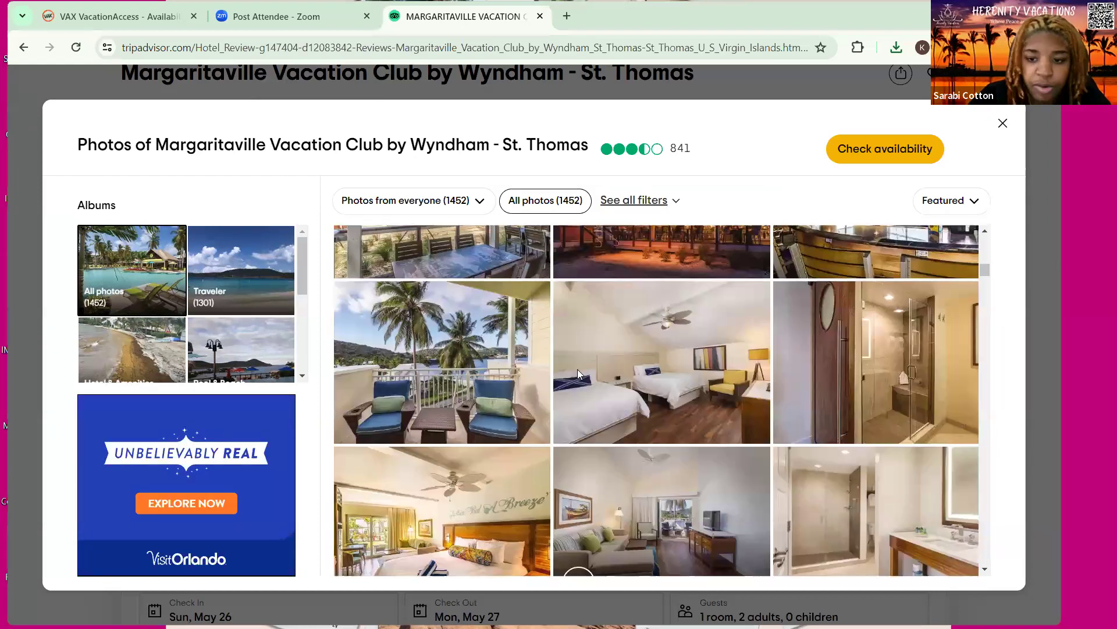
left_click(620, 311)
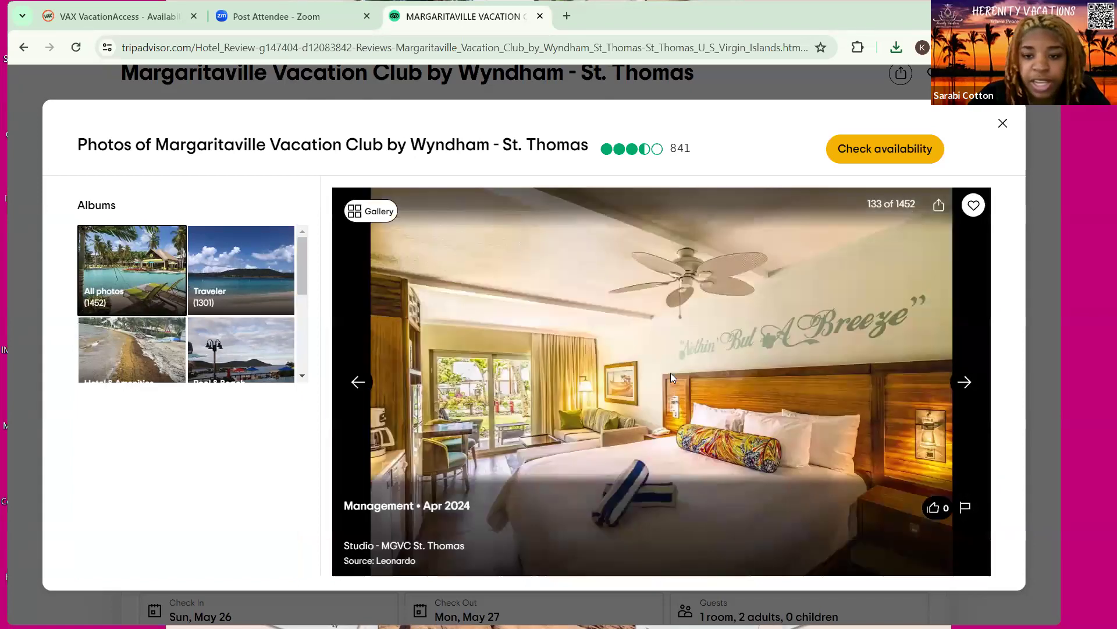
right_click(602, 338)
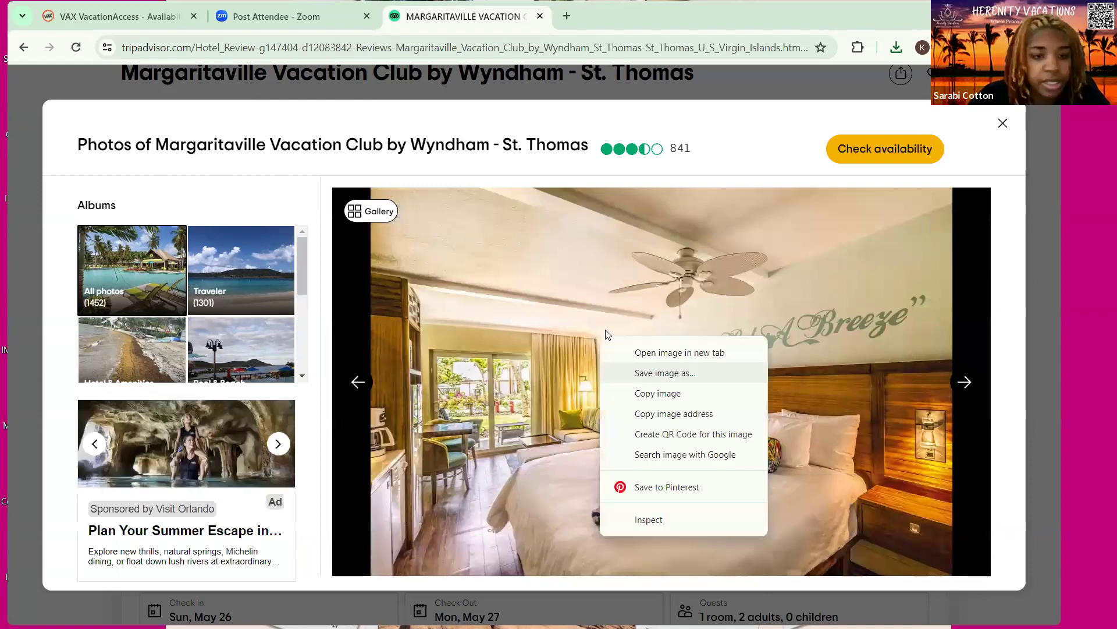
Save the studio photo as studio-mgvc-st-thomas.jpg and the loft living room photo as living-room-mgvc-st-thomas.jpg
key("Return")
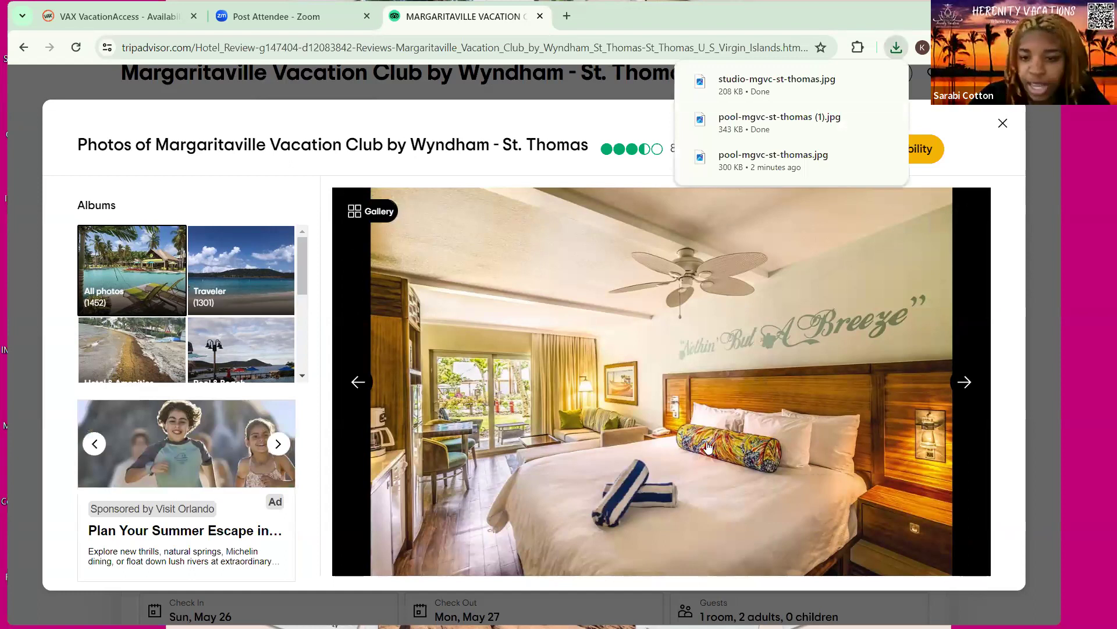
left_click(715, 404)
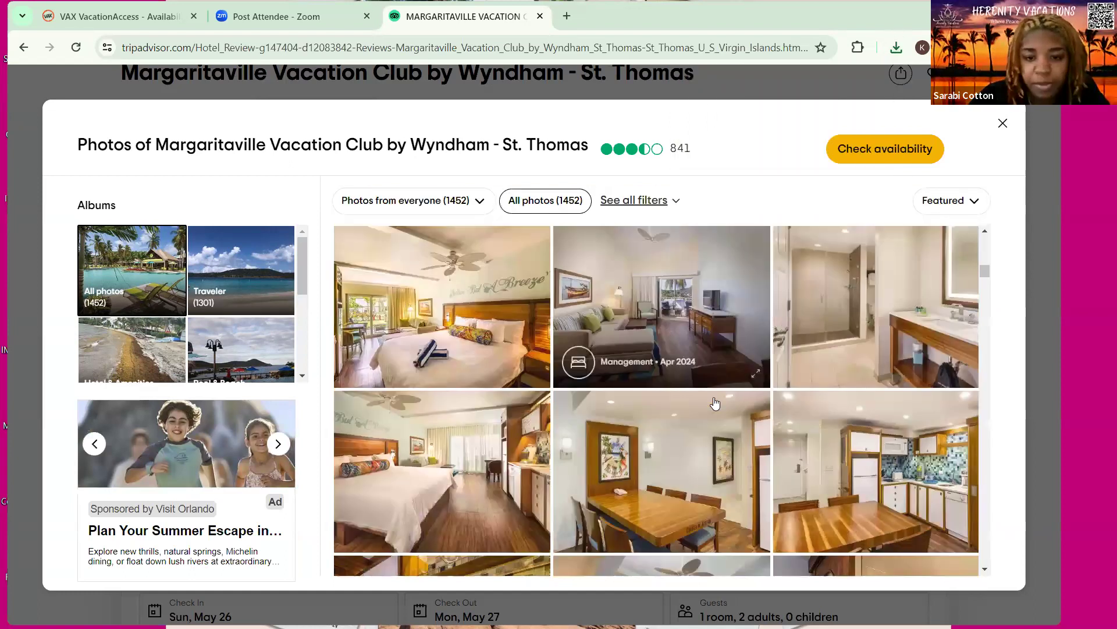
scroll(715, 404, "down", 3)
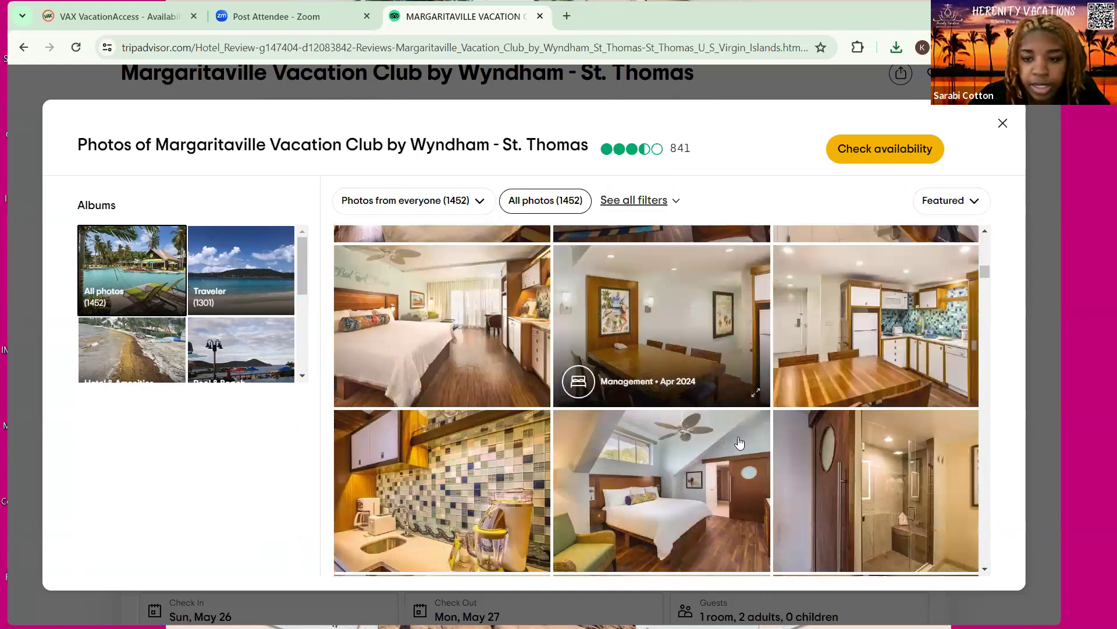
scroll(739, 443, "down", 5)
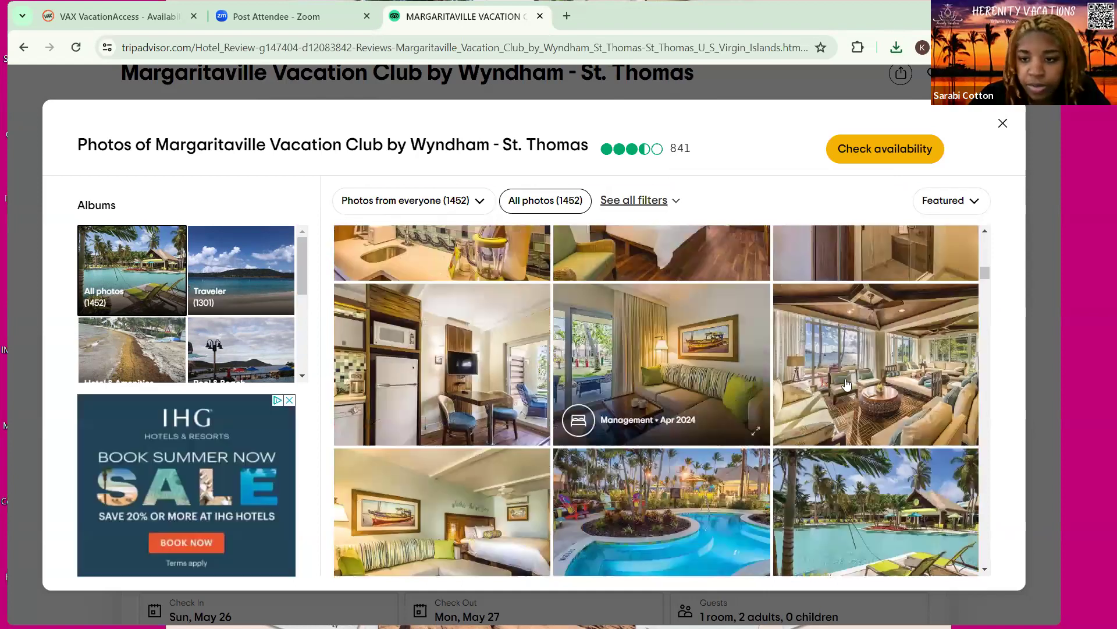
scroll(849, 355, "down", 4)
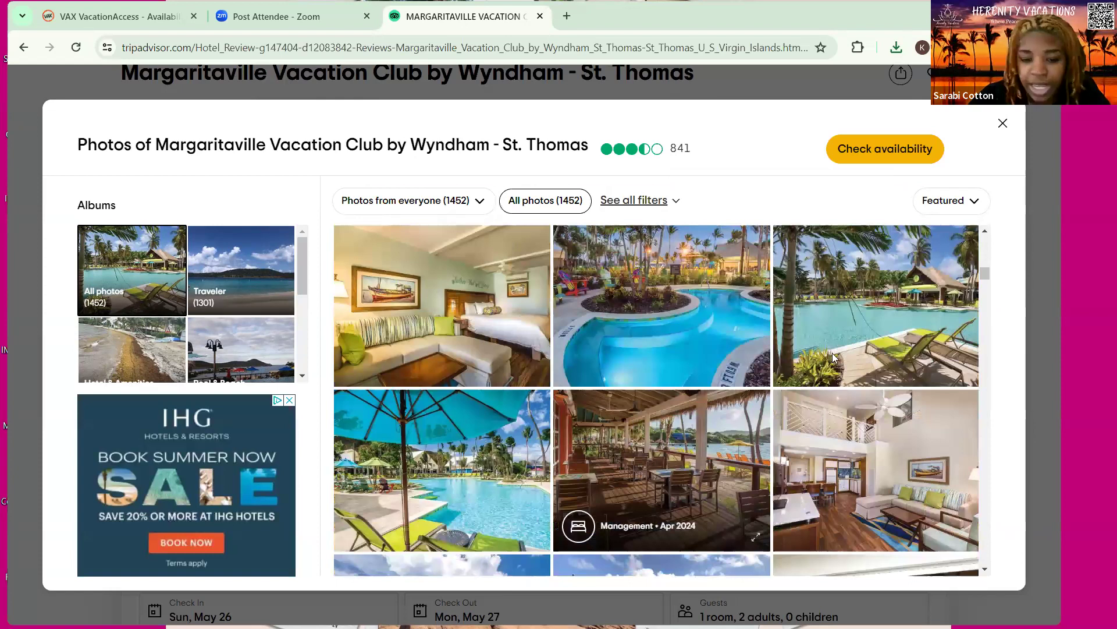
left_click(724, 354)
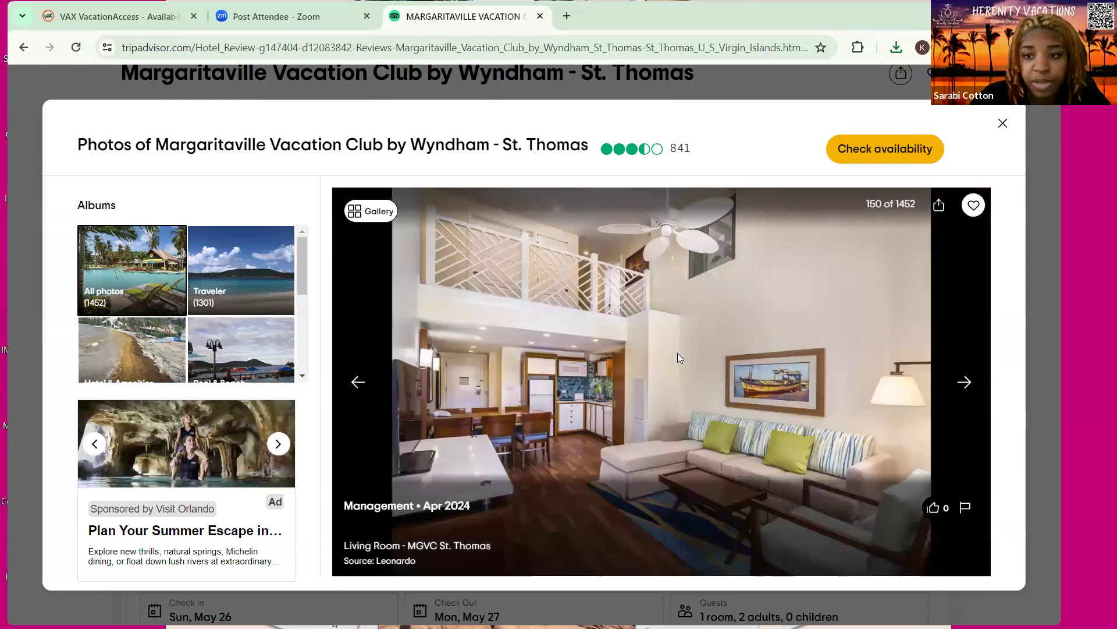
right_click(736, 389)
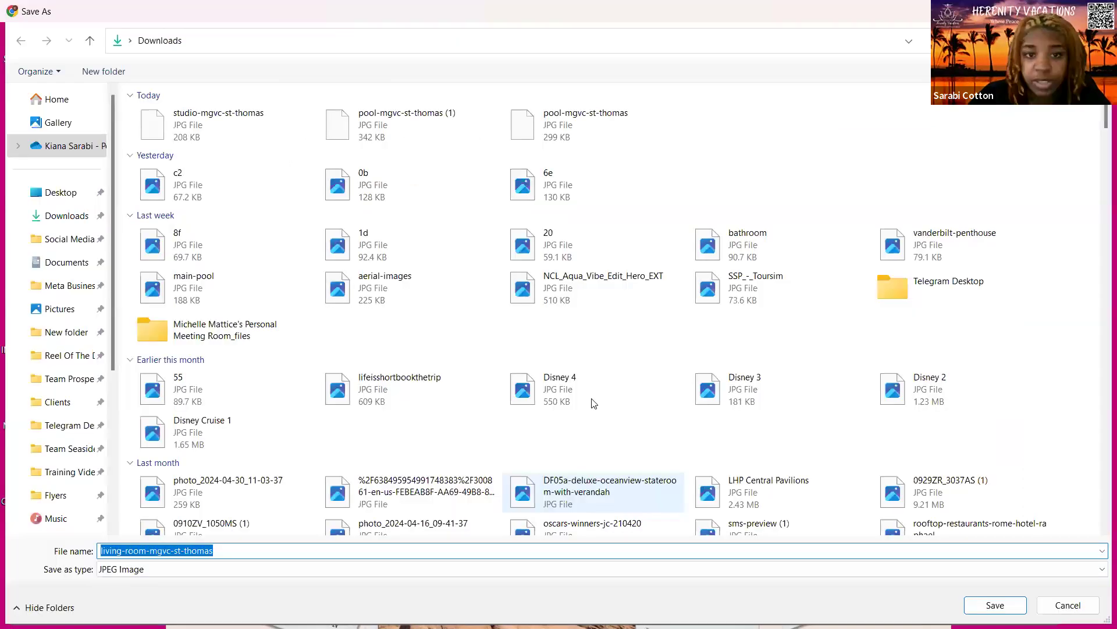
key("Return")
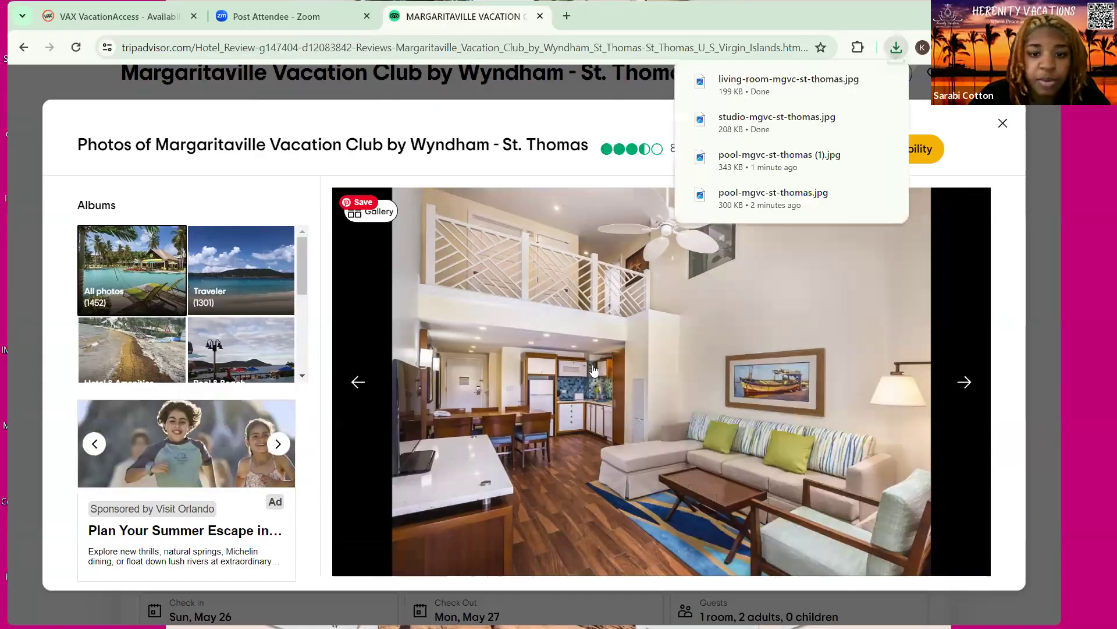
left_click(640, 422)
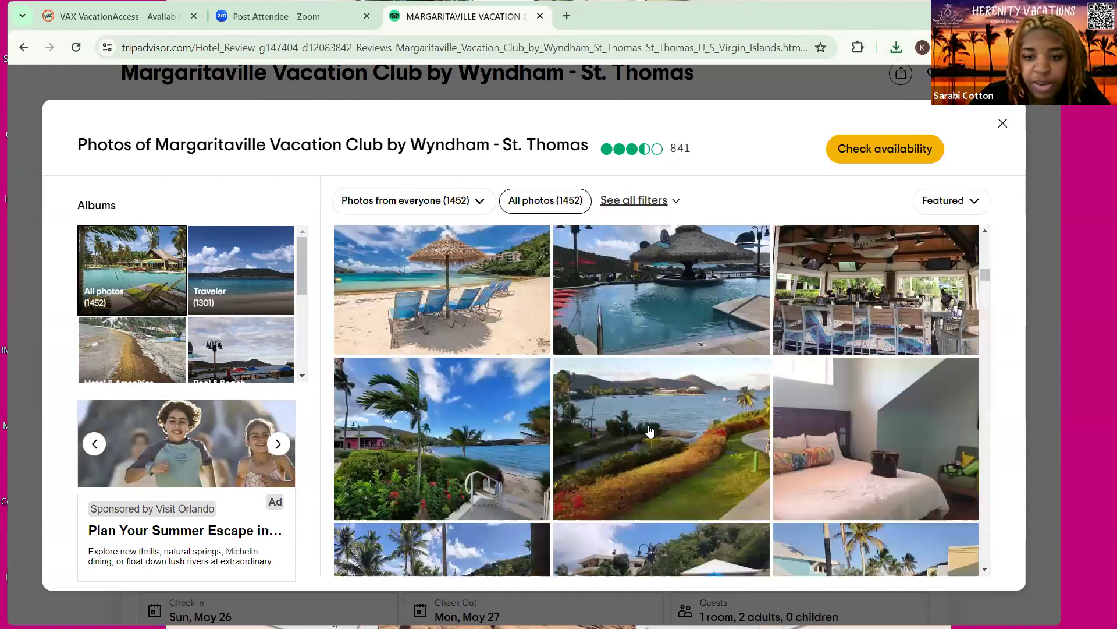
Scroll through the resort gallery and enlarge the thatched tiki bar pool photo (46 of 1452)
scroll(739, 457, "down", 5)
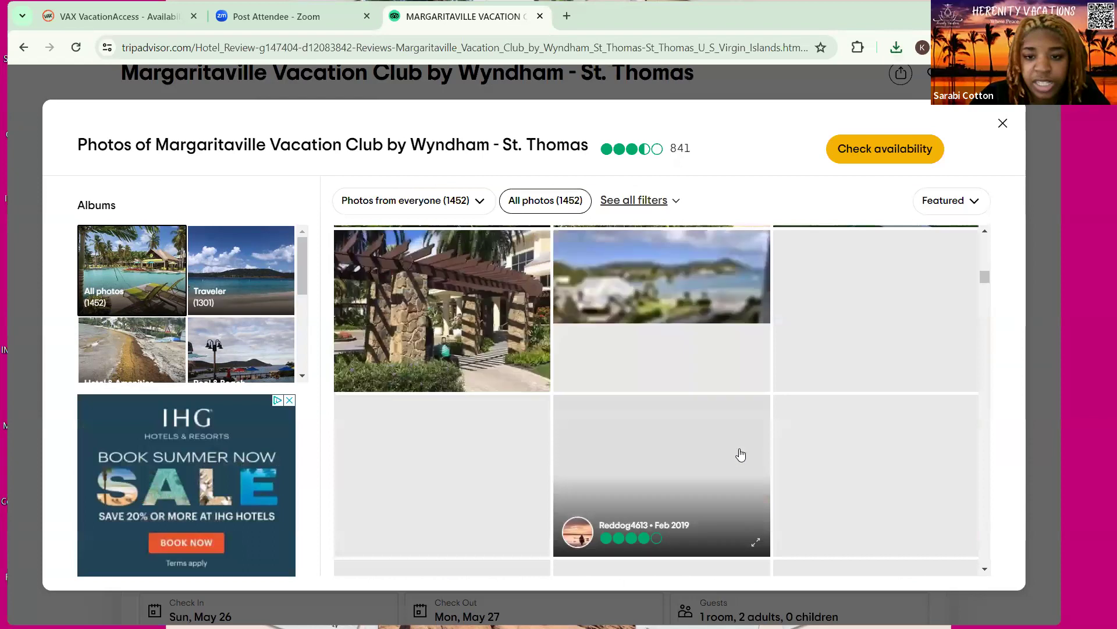
scroll(740, 455, "up", 2)
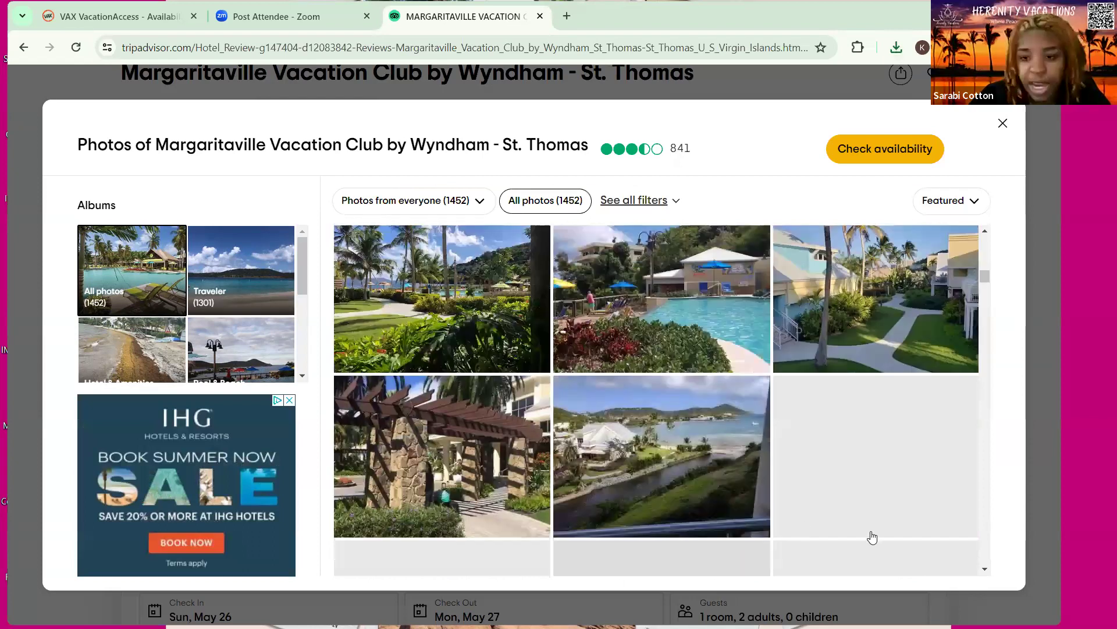
scroll(751, 482, "down", 5)
scroll(748, 480, "up", 1)
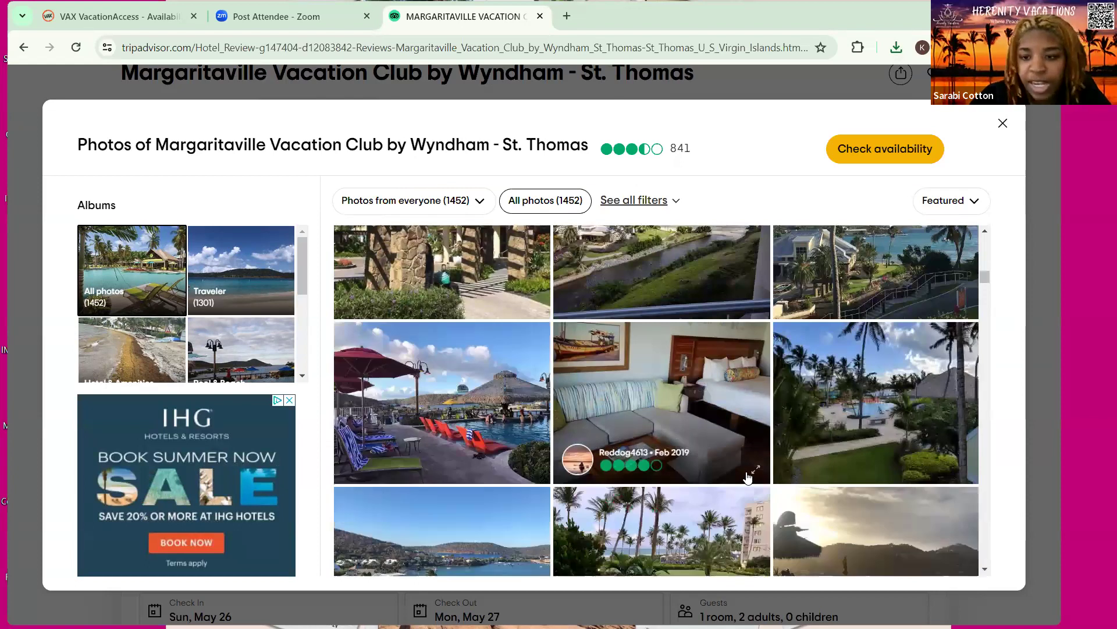
scroll(748, 478, "down", 5)
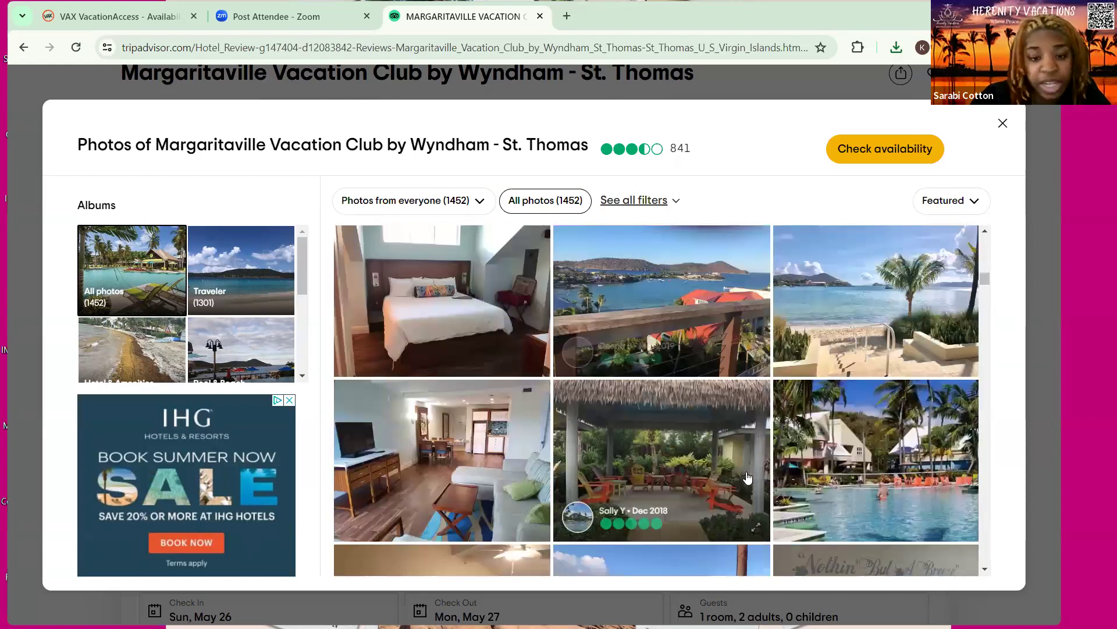
scroll(748, 477, "down", 5)
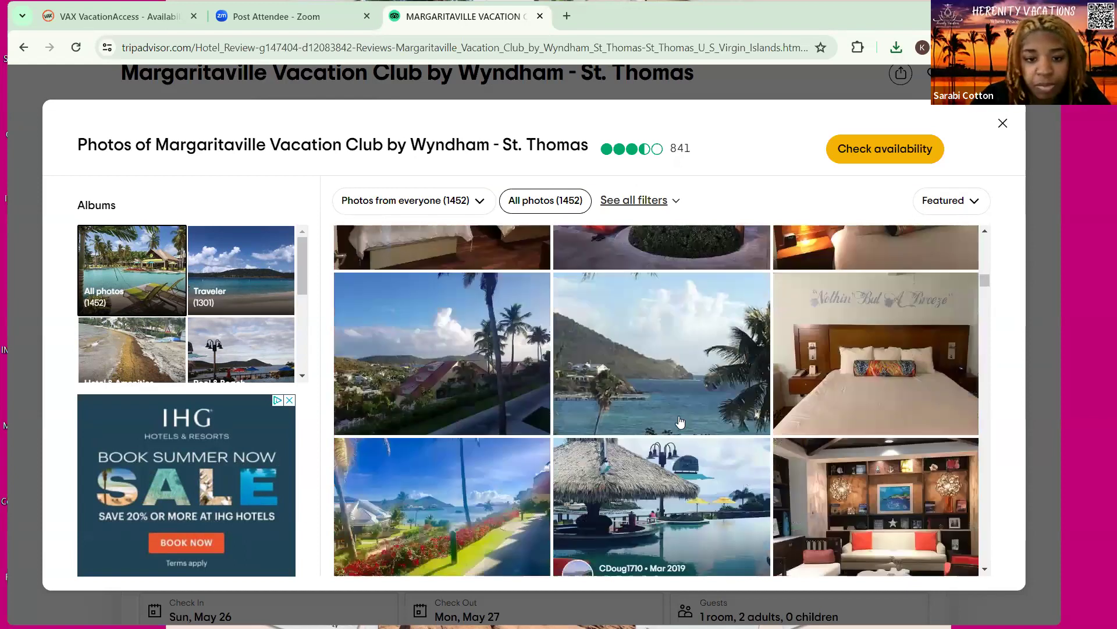
scroll(700, 446, "down", 5)
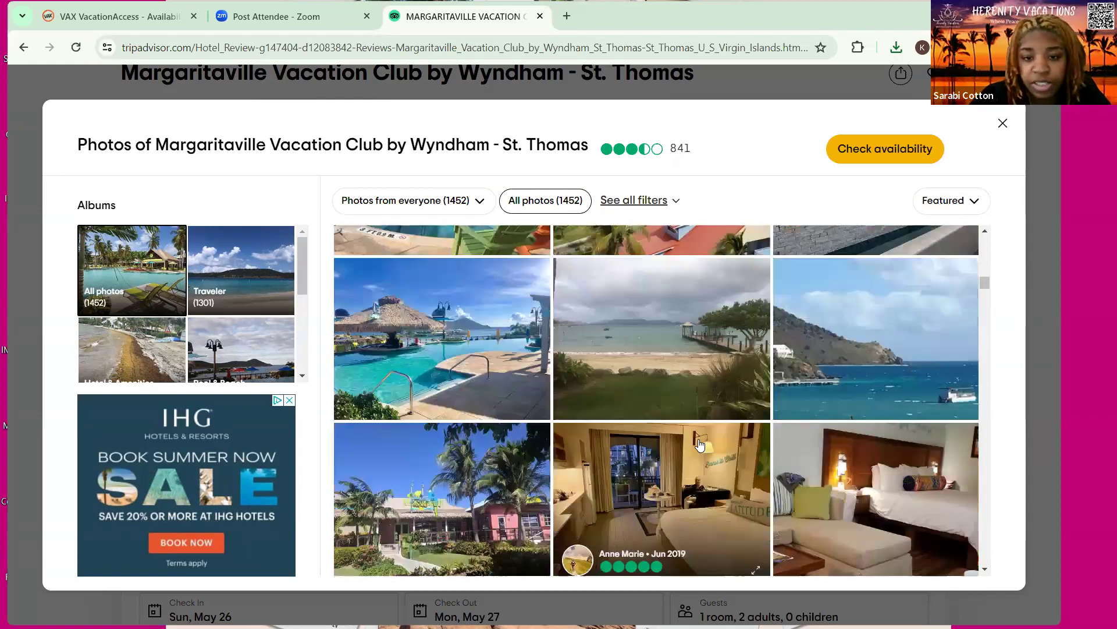
scroll(664, 387, "down", 3)
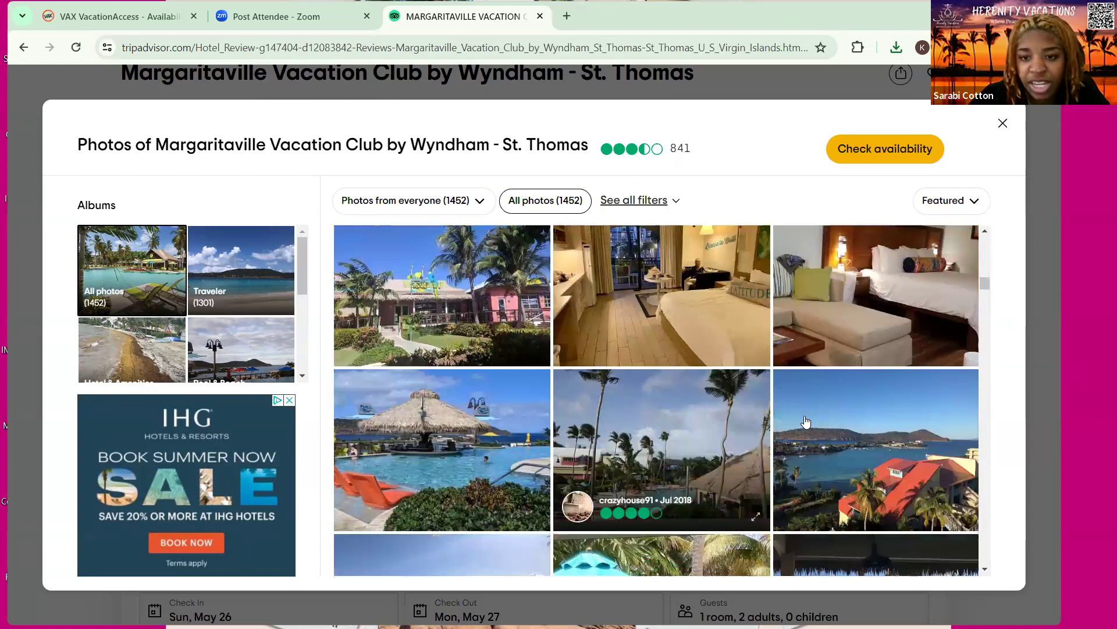
scroll(805, 420, "down", 3)
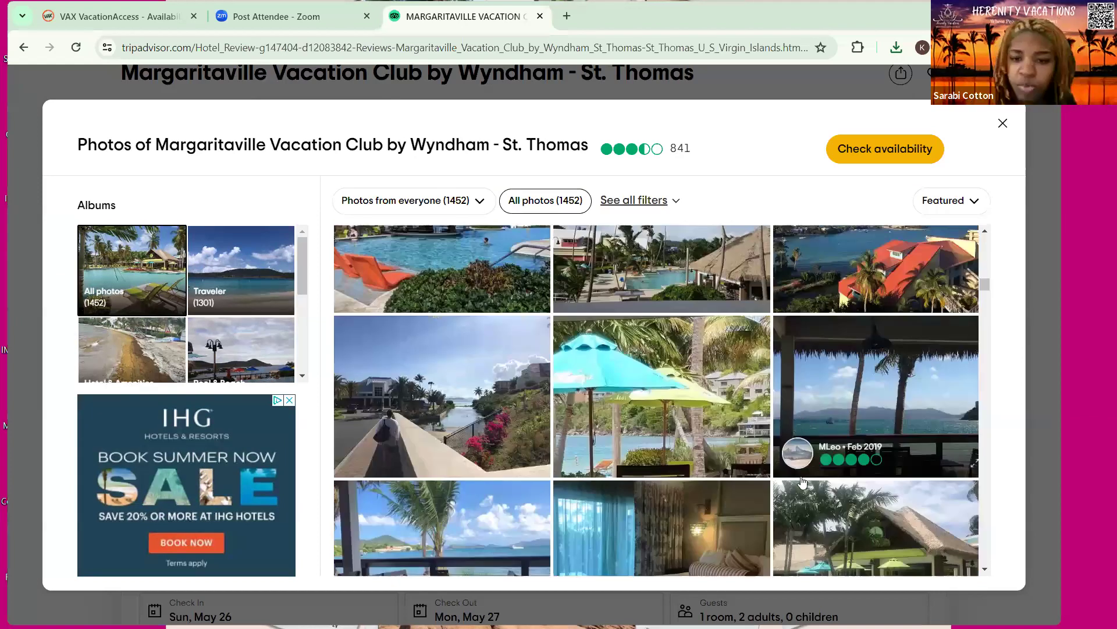
scroll(755, 430, "up", 3)
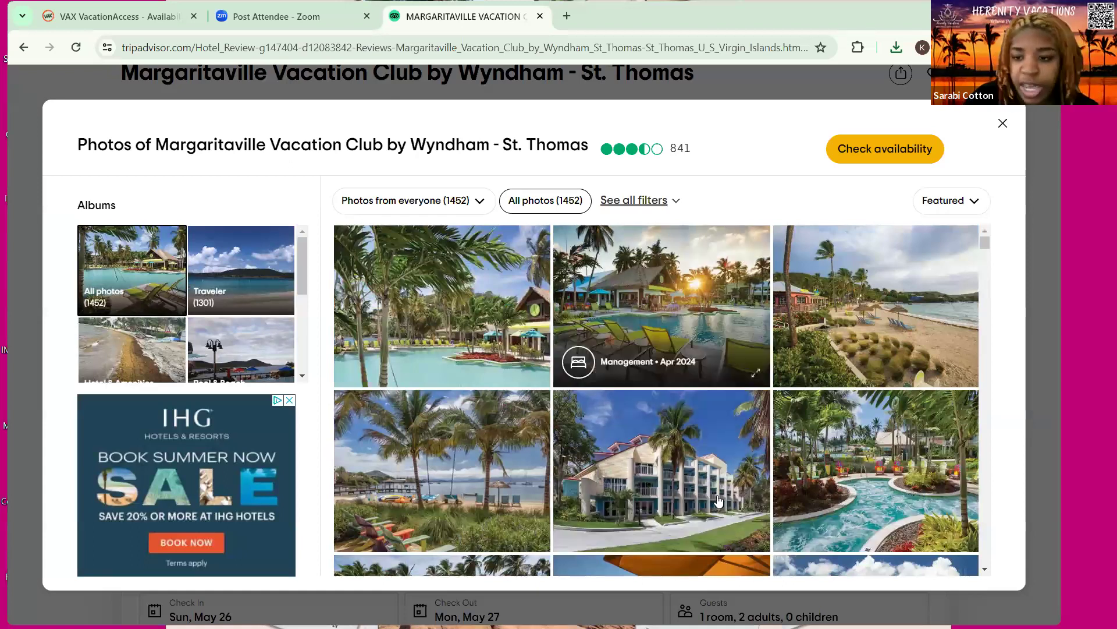
scroll(719, 501, "down", 3)
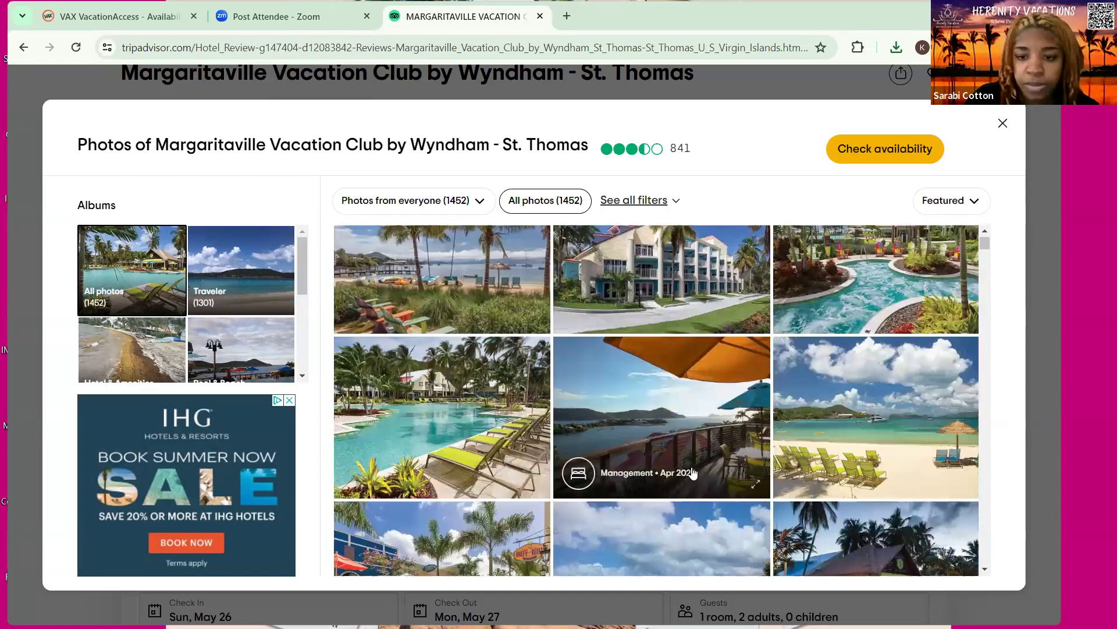
scroll(692, 469, "down", 3)
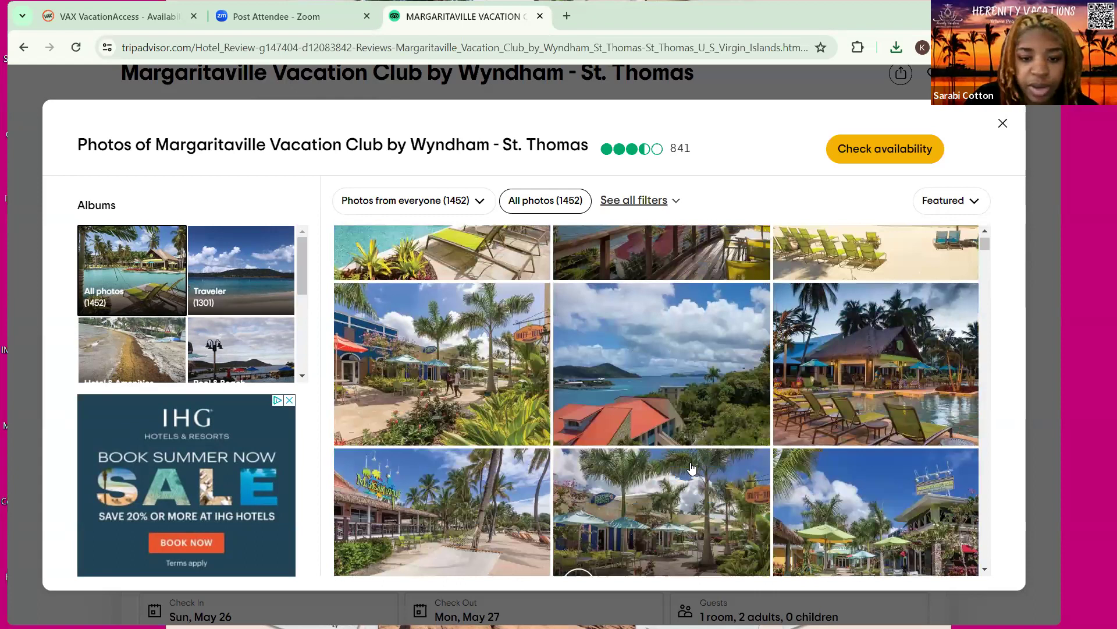
scroll(695, 462, "down", 5)
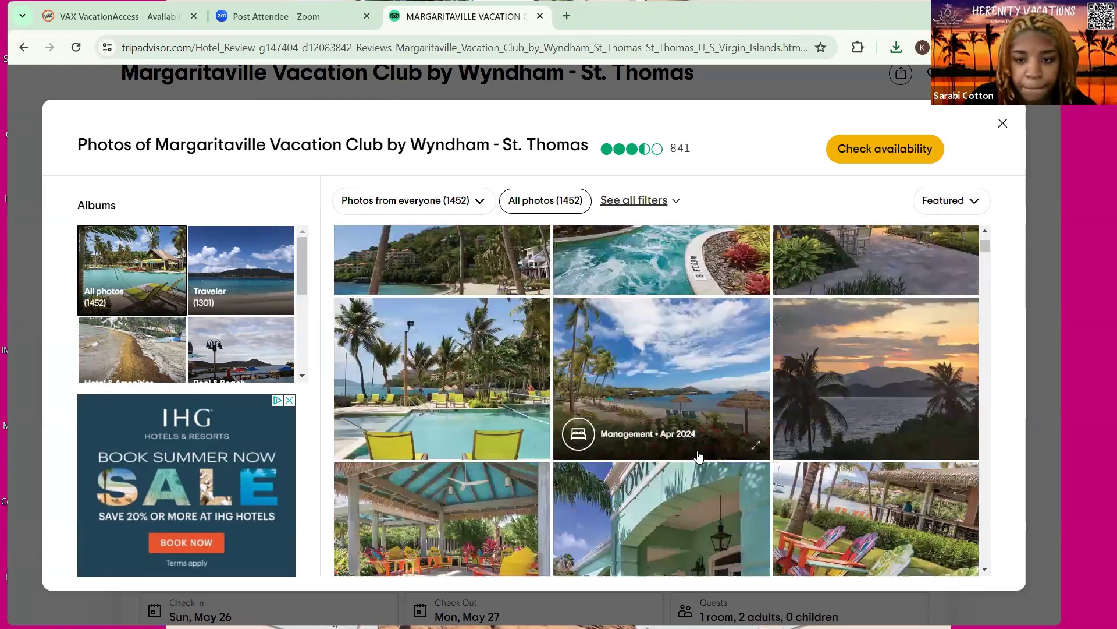
scroll(699, 456, "down", 5)
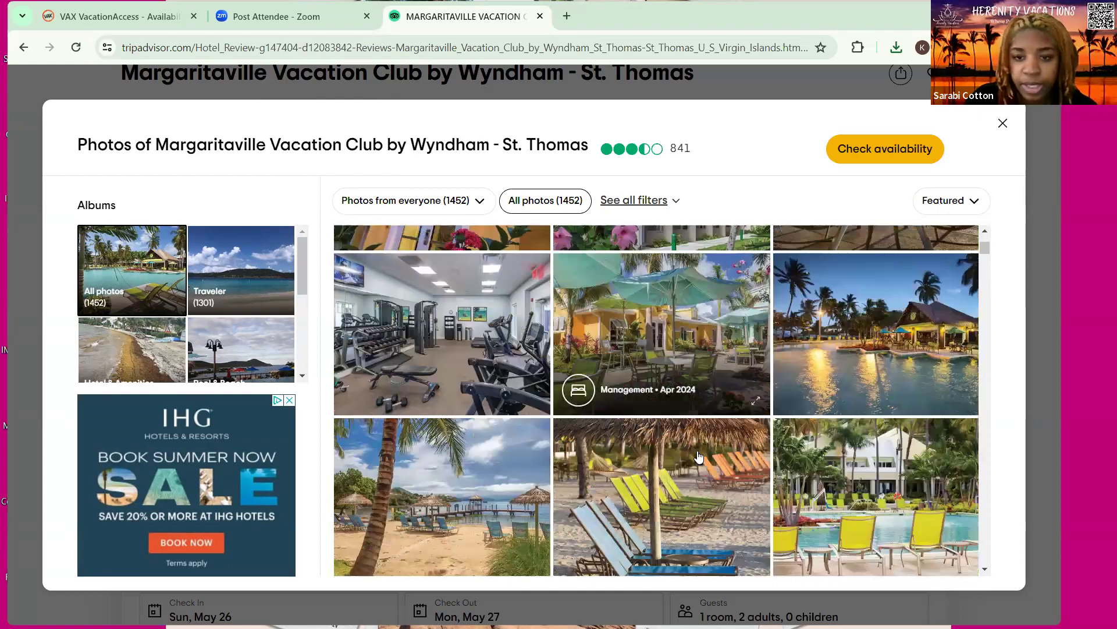
scroll(699, 457, "down", 5)
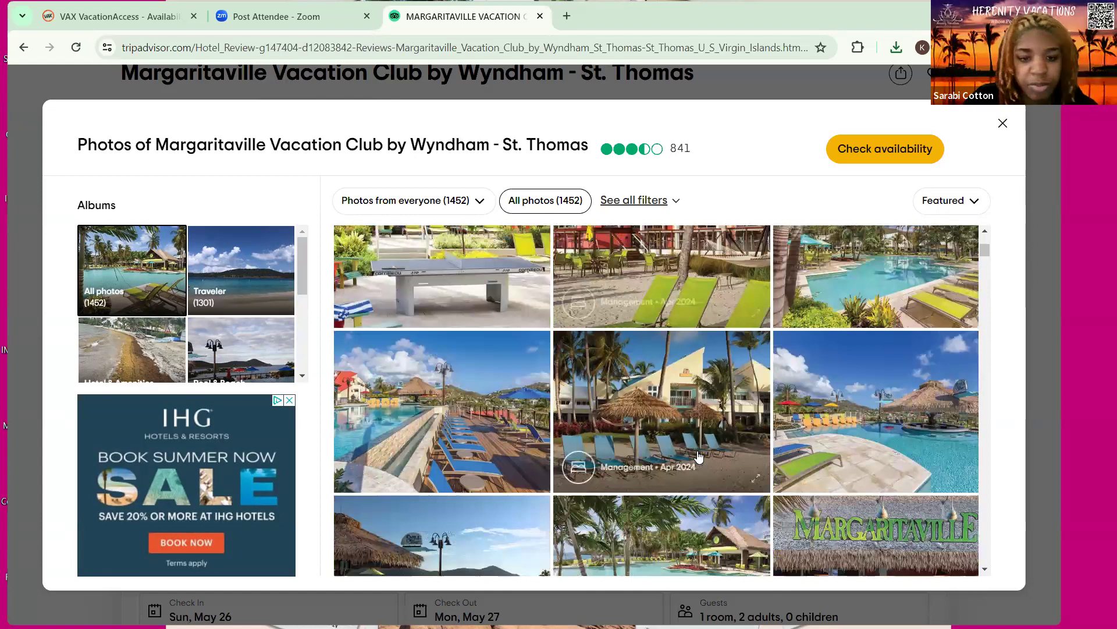
scroll(699, 456, "down", 4)
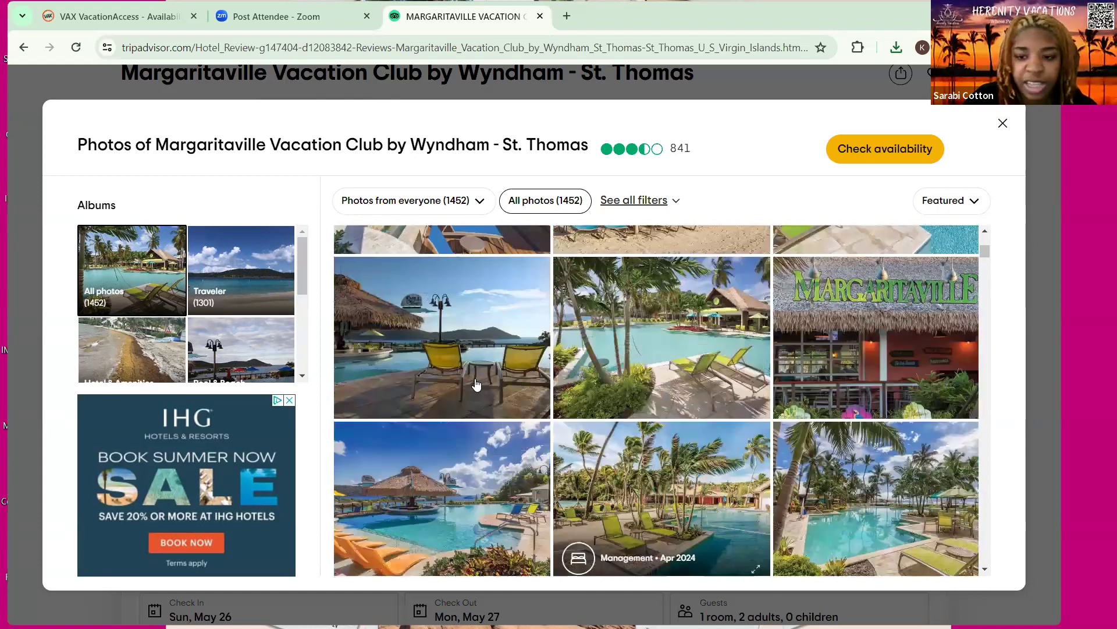
scroll(477, 384, "down", 2)
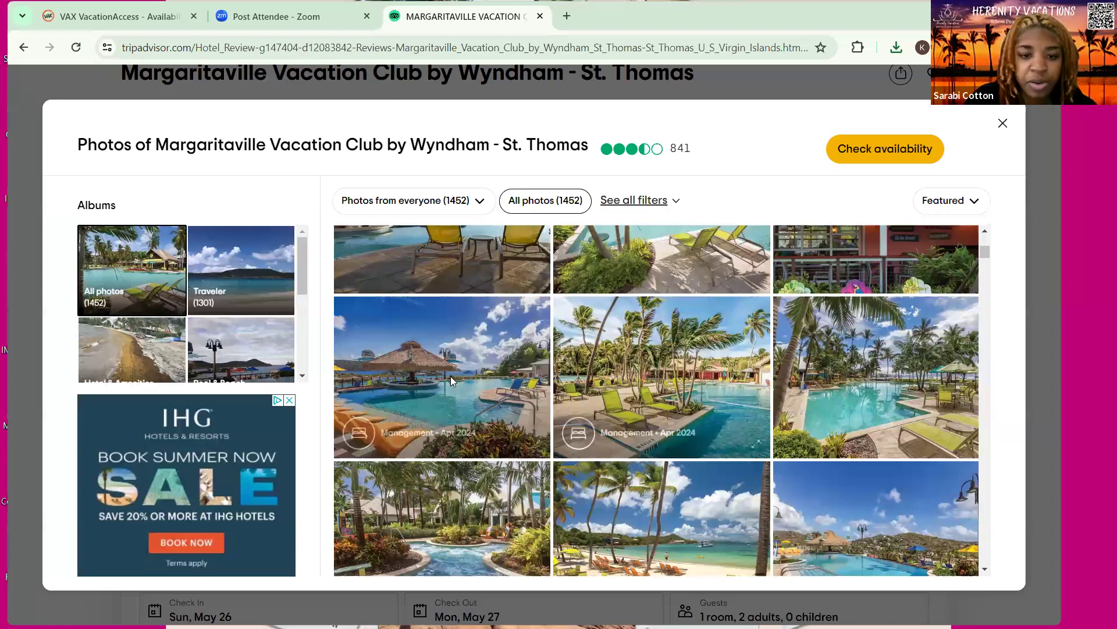
left_click(712, 321)
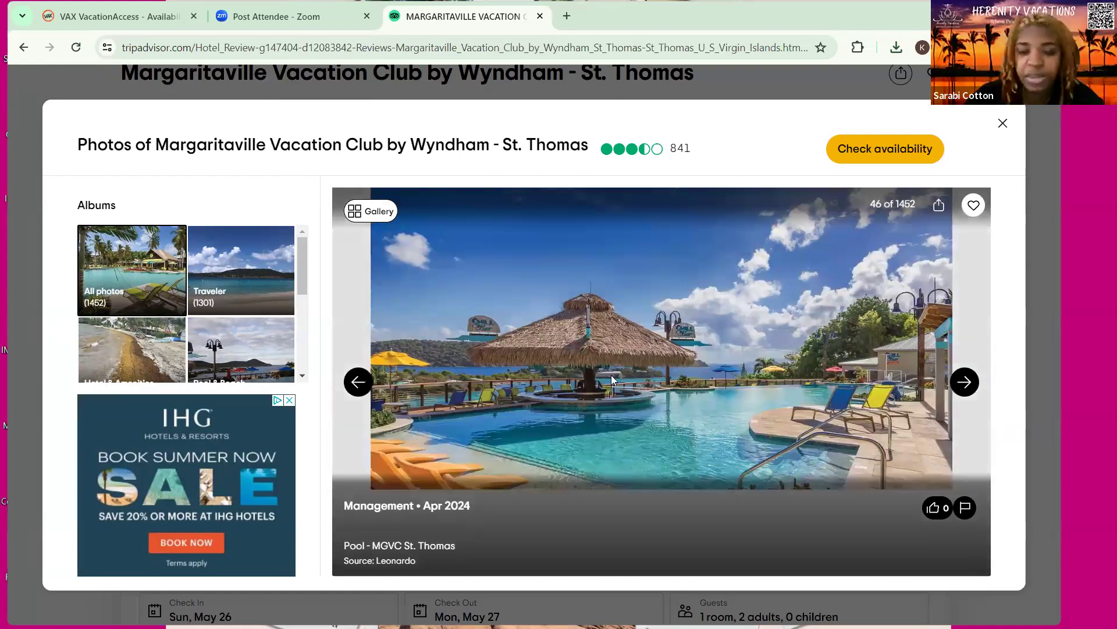
Save the tiki bar pool photo to Downloads and close the photo viewer
right_click(689, 360)
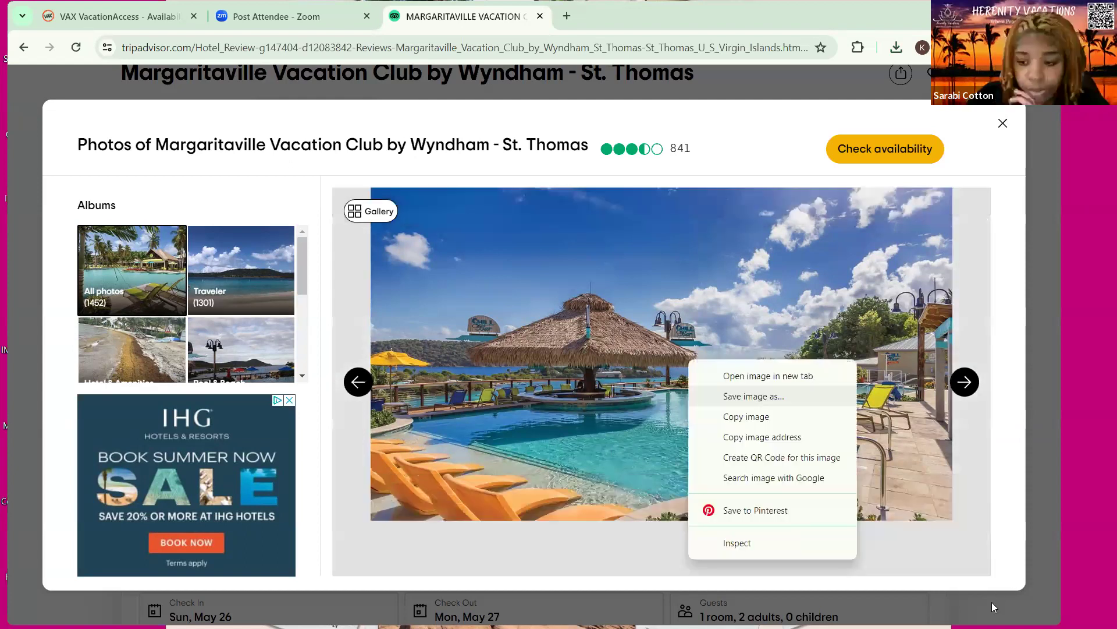
key("Return")
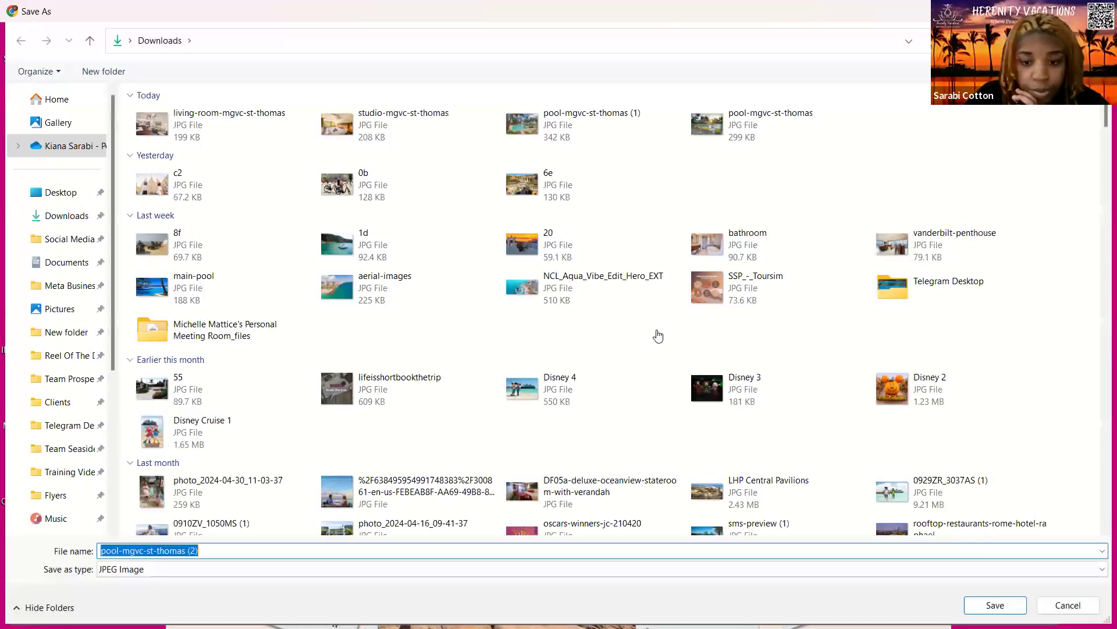
key("Return")
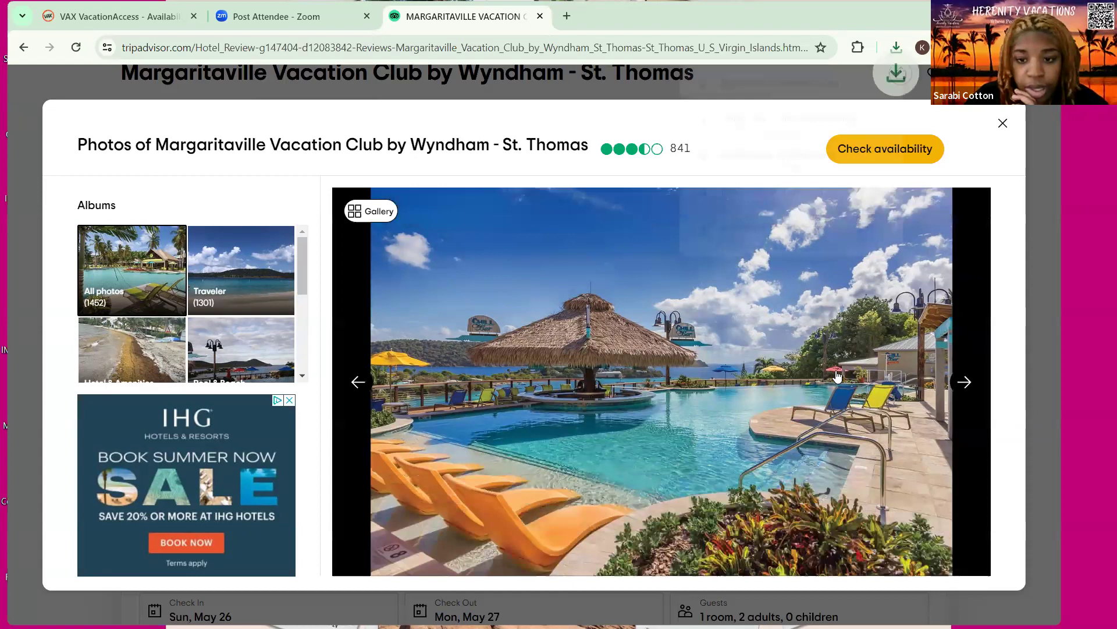
left_click(837, 378)
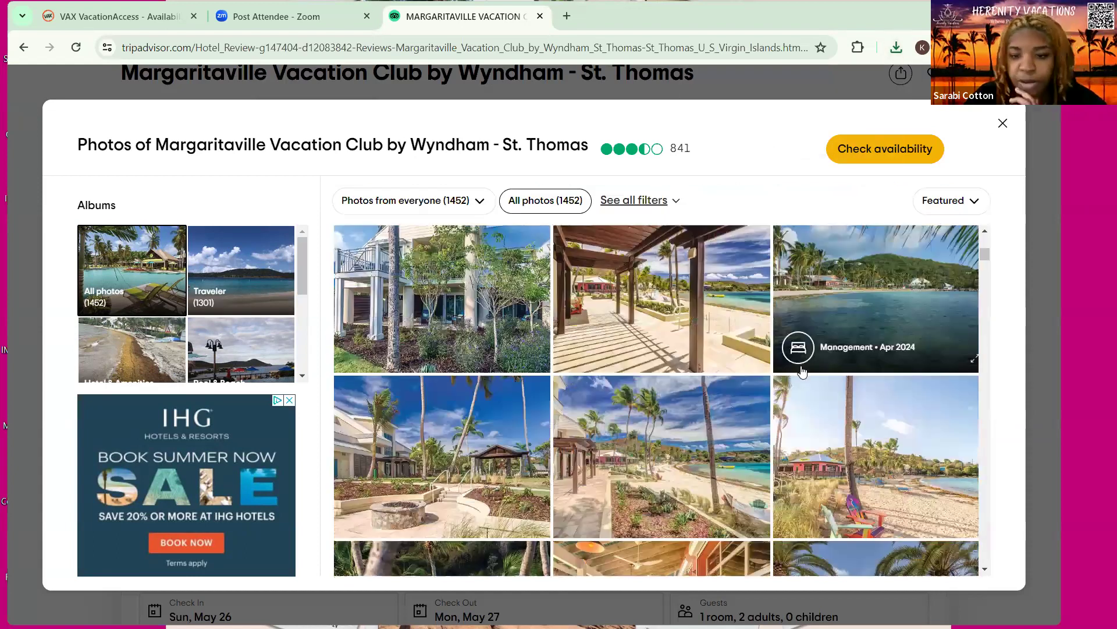
Browse the rest of the gallery, then return to the VAX VacationAccess itinerary
scroll(804, 371, "down", 3)
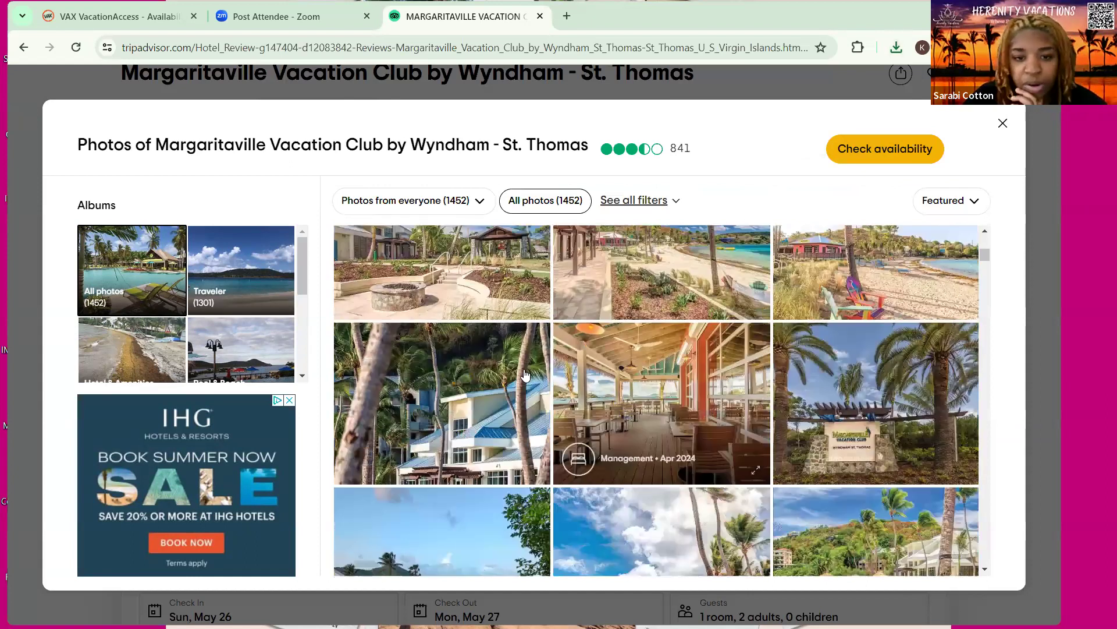
scroll(736, 363, "down", 6)
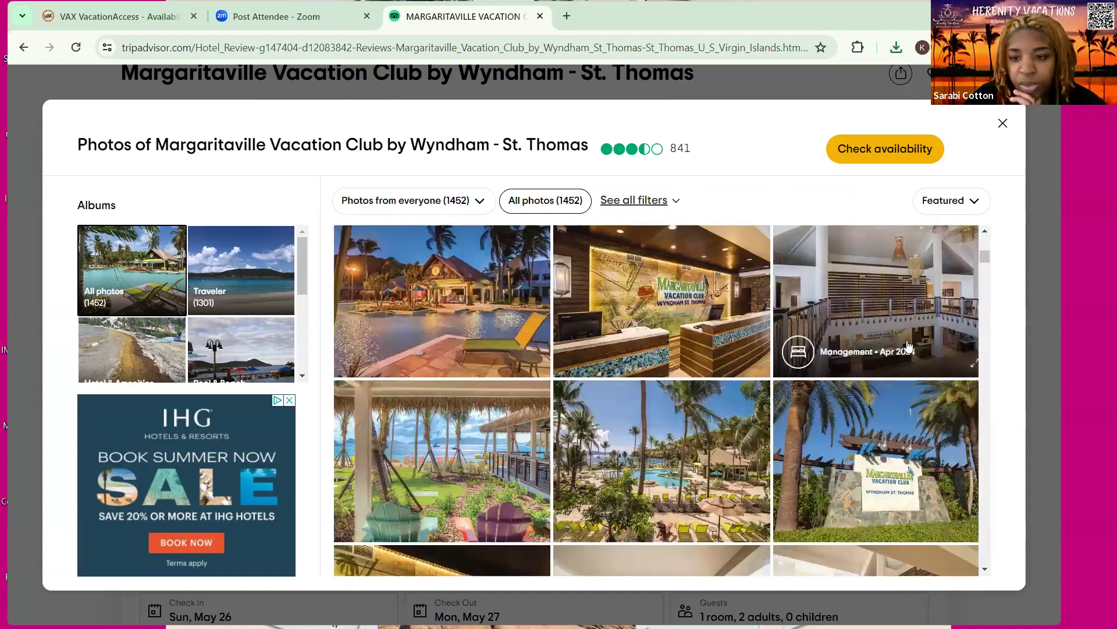
scroll(727, 358, "down", 4)
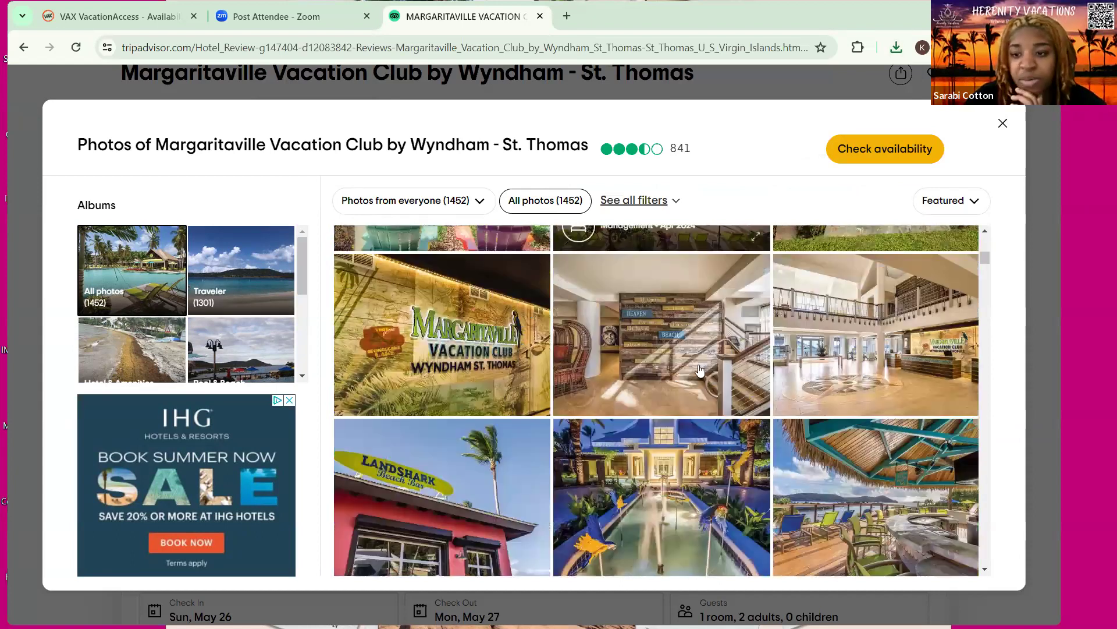
scroll(658, 367, "down", 2)
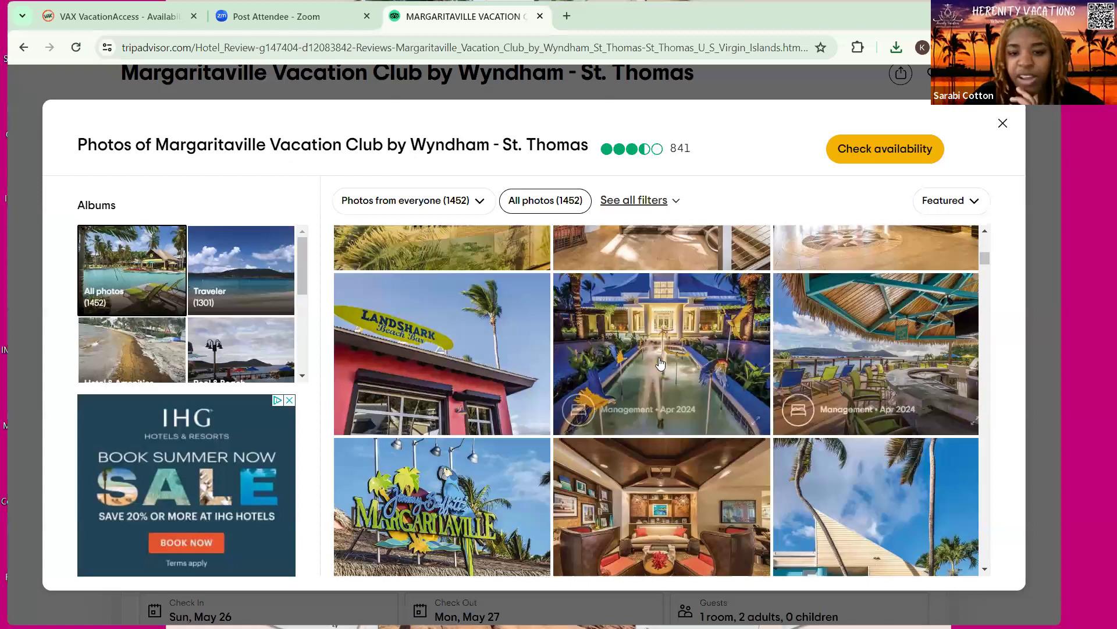
scroll(660, 364, "down", 5)
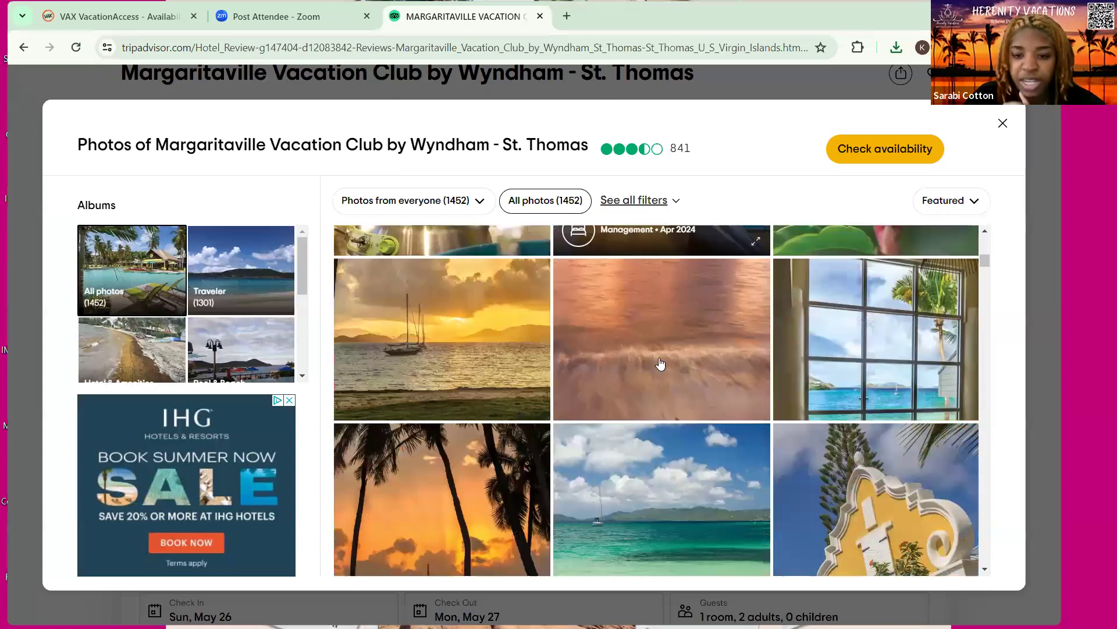
scroll(660, 364, "down", 5)
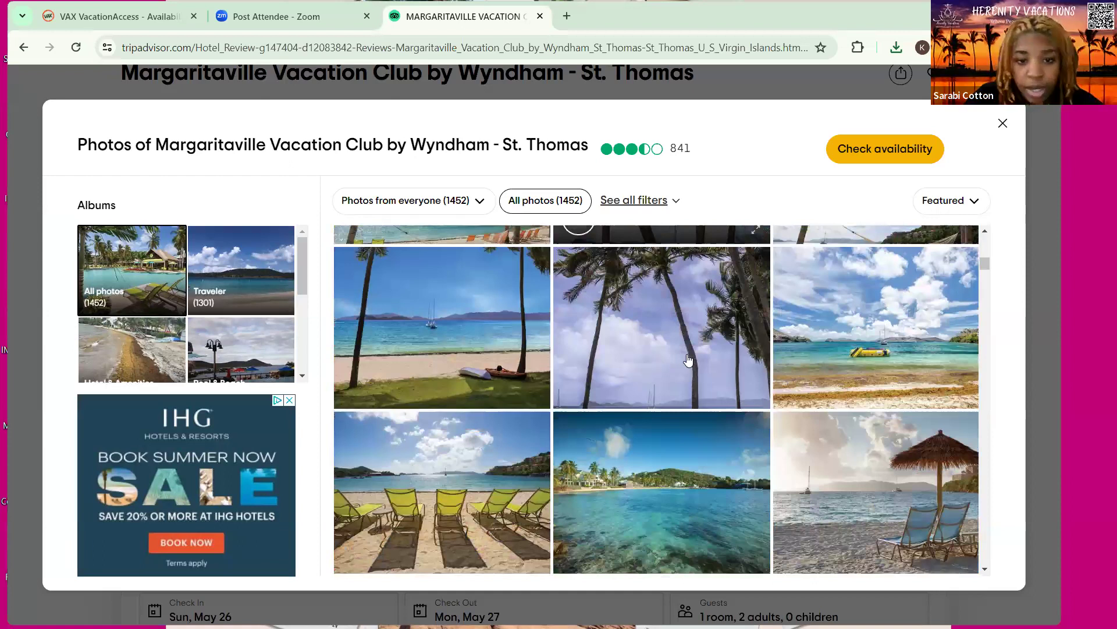
scroll(686, 361, "down", 3)
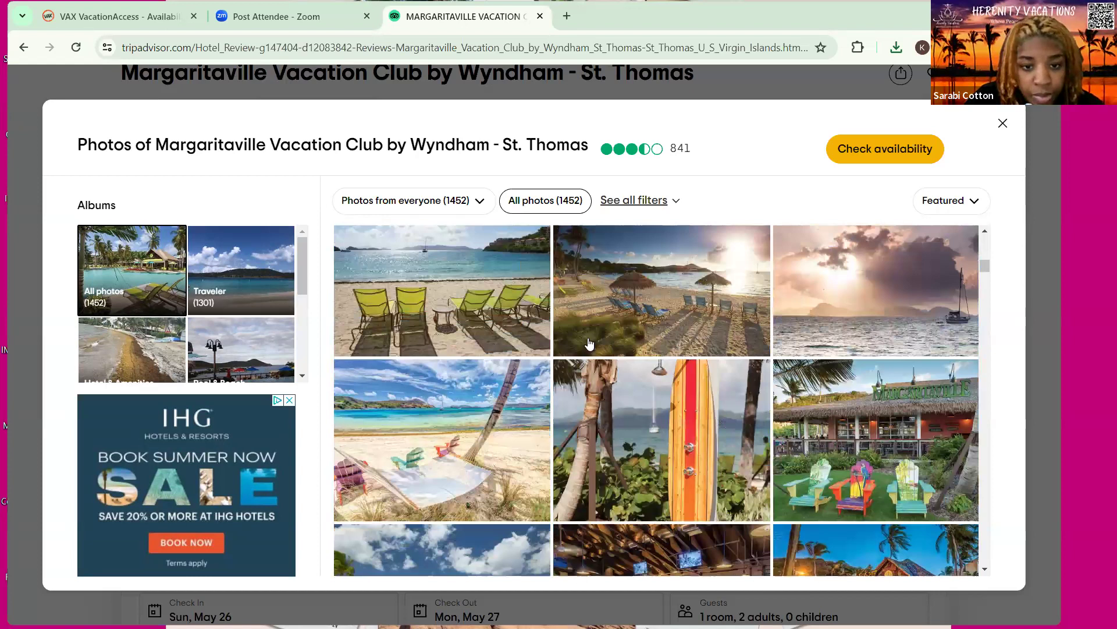
scroll(602, 341, "down", 5)
scroll(602, 341, "down", 3)
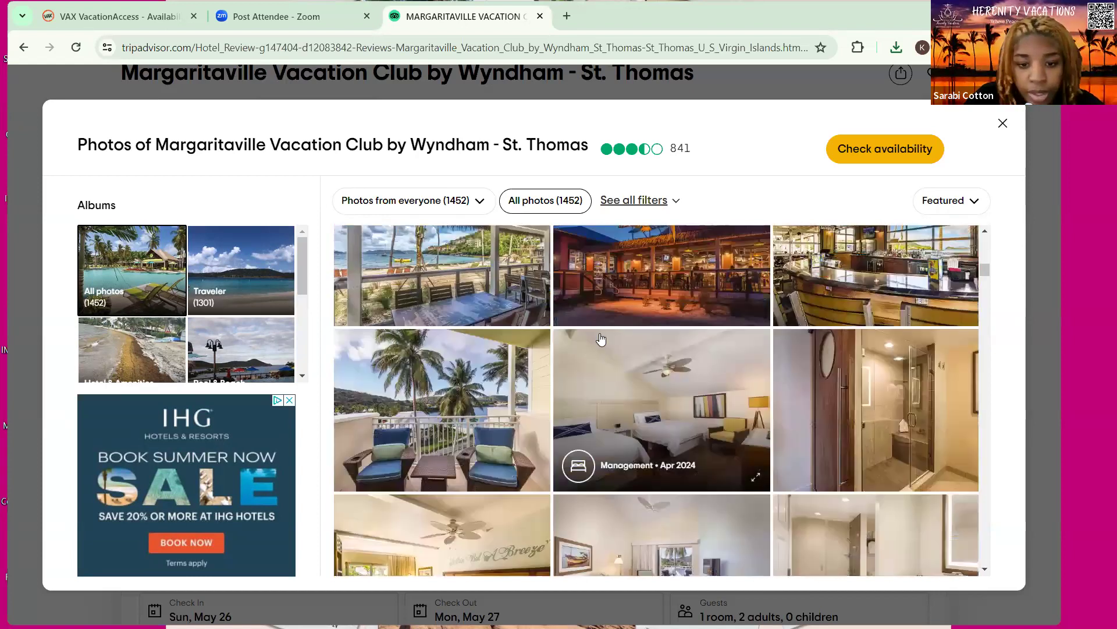
scroll(601, 339, "down", 1)
scroll(605, 336, "down", 3)
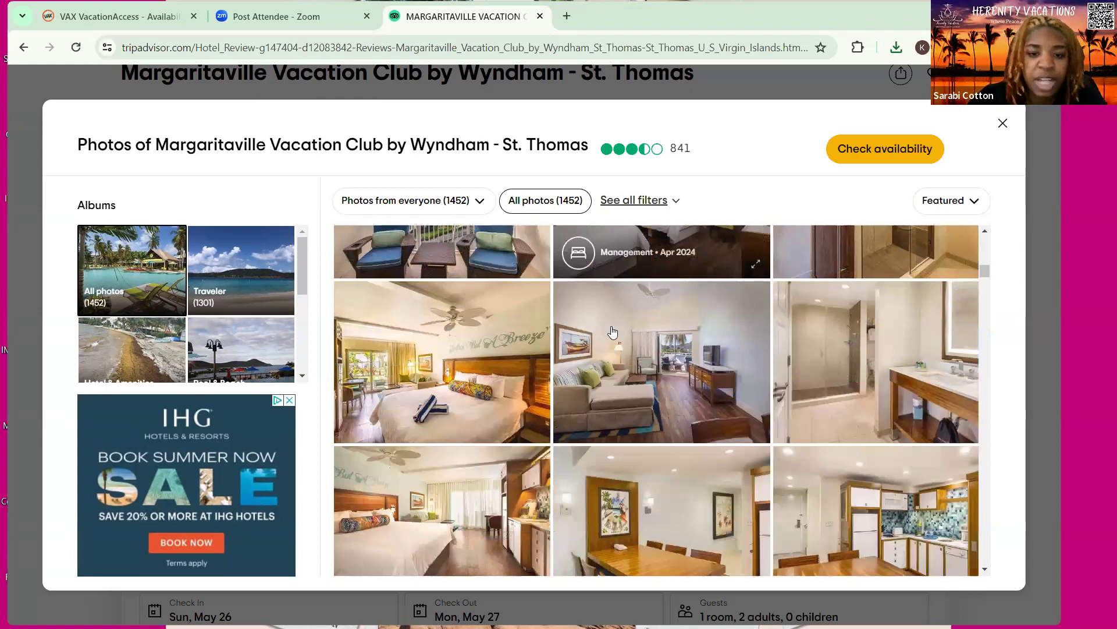
scroll(612, 332, "up", 5)
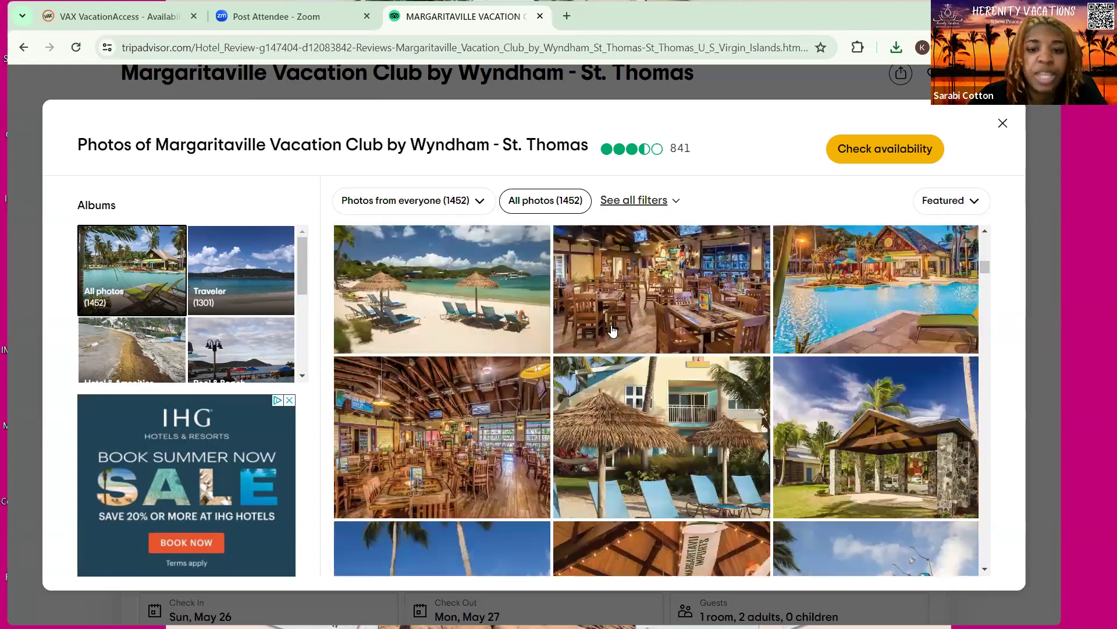
scroll(613, 331, "up", 3)
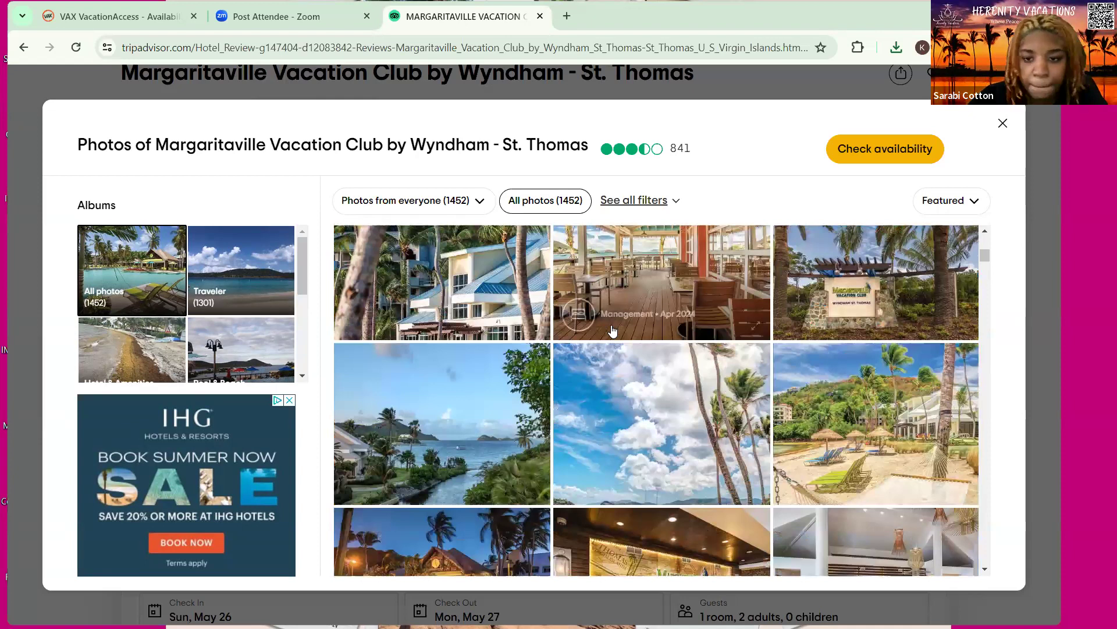
scroll(612, 330, "up", 6)
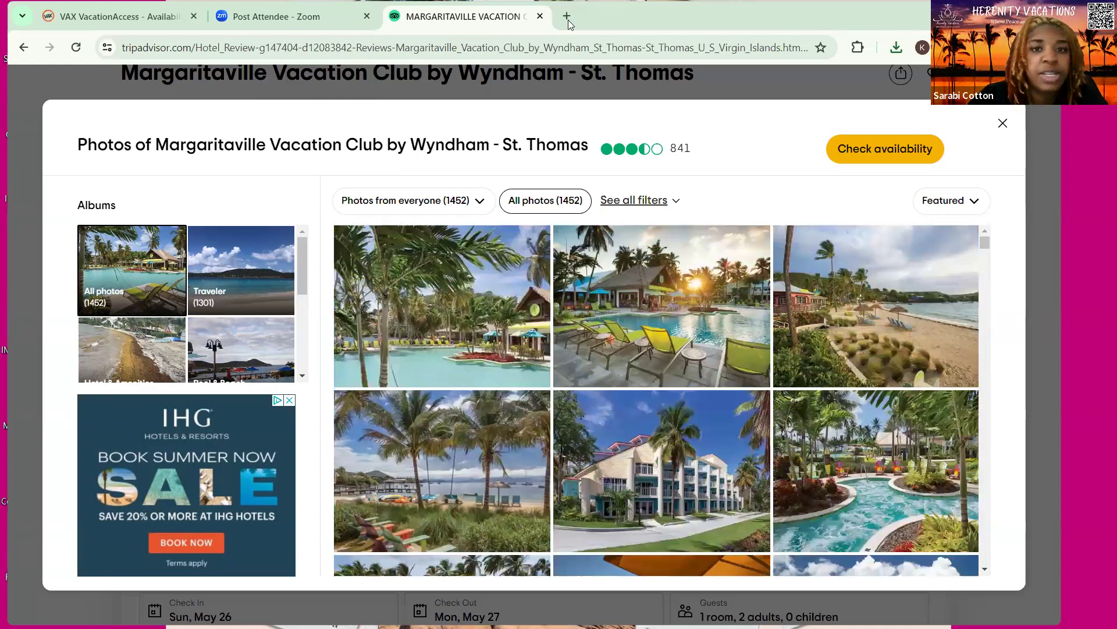
left_click(121, 20)
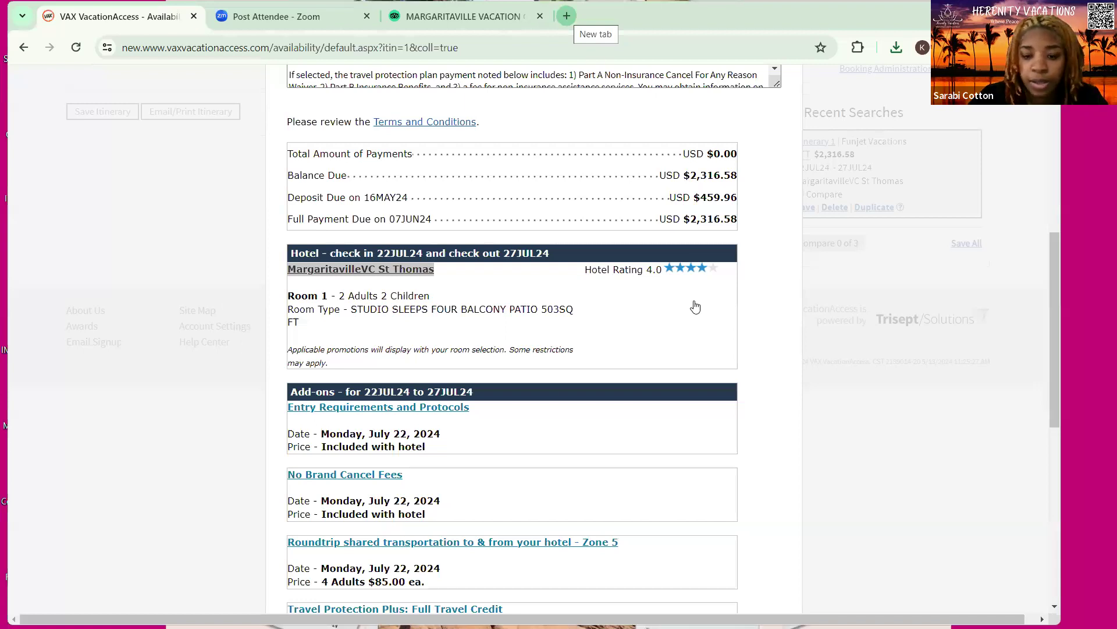
Open a new browser tab for the Facebook home feed
key("ctrl+t")
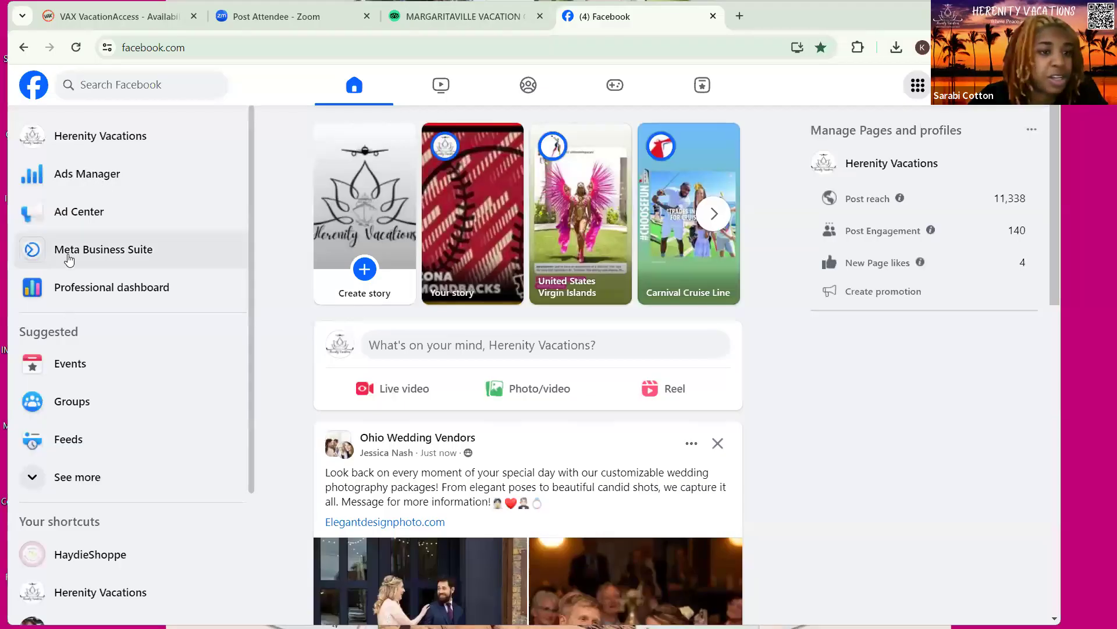
In the Meta Business Suite Planner, create a post on the empty Monday 13 May slot
left_click(68, 252)
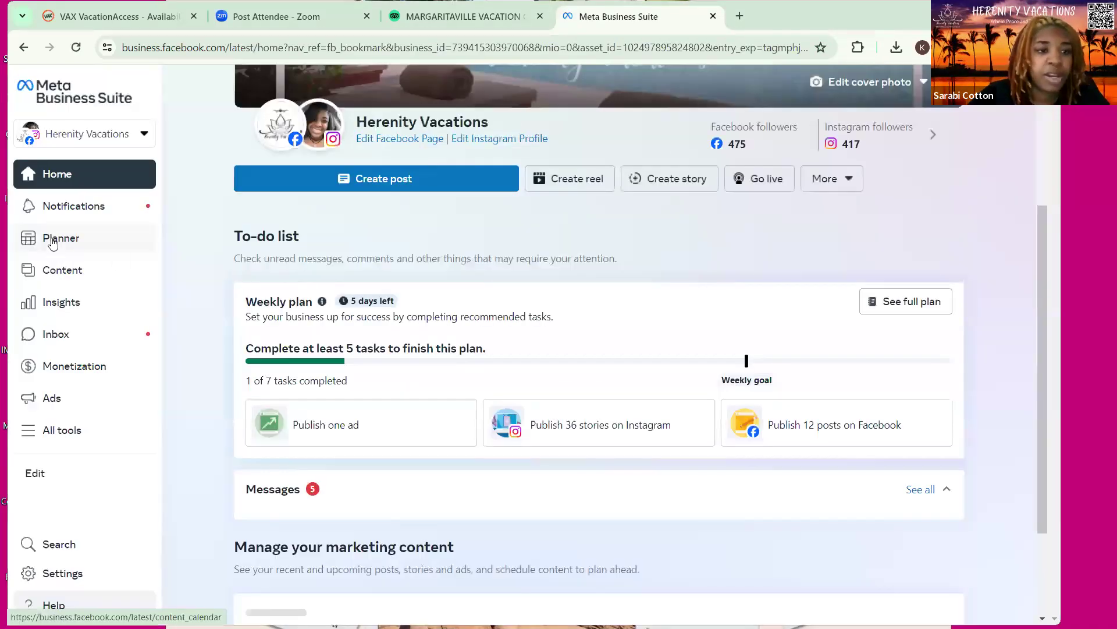
left_click(52, 243)
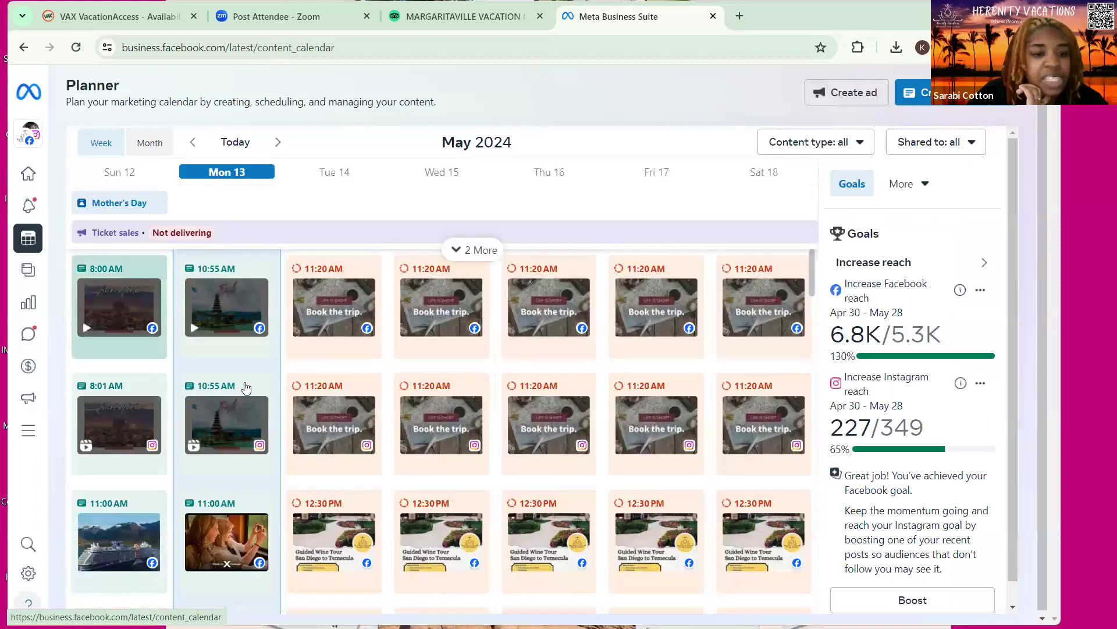
scroll(233, 407, "down", 5)
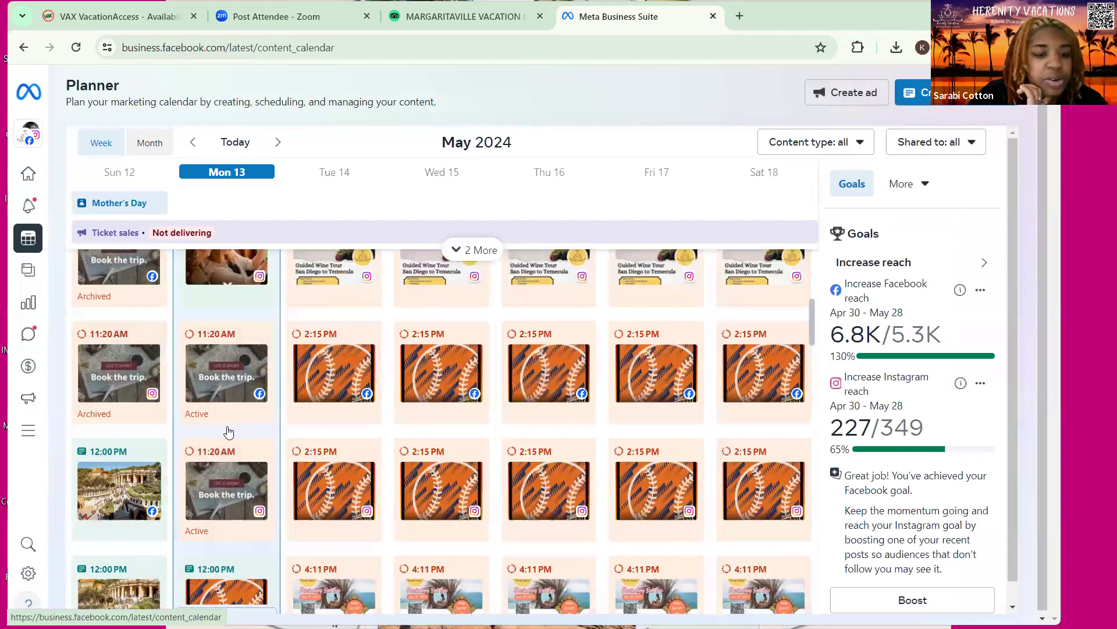
scroll(228, 431, "down", 5)
scroll(223, 432, "down", 10)
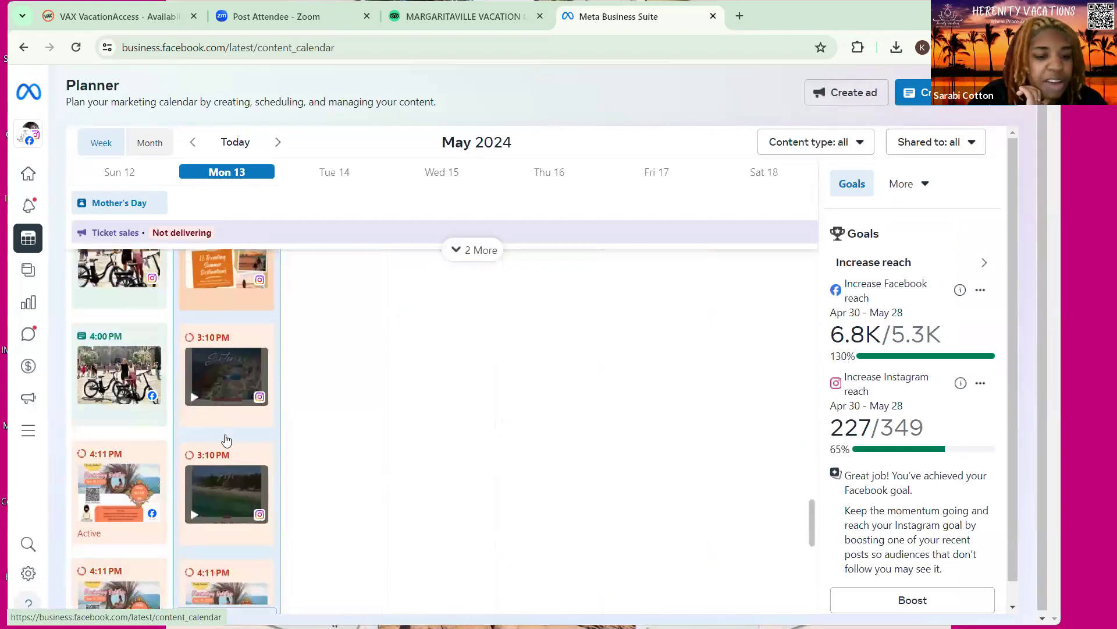
scroll(256, 590, "down", 5)
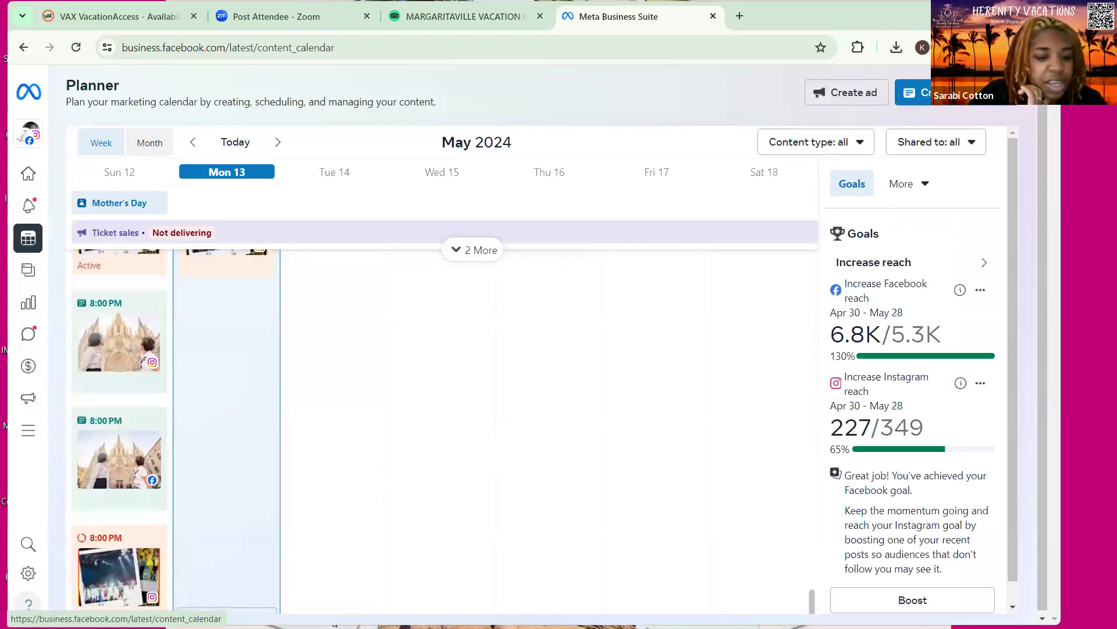
left_click(238, 506)
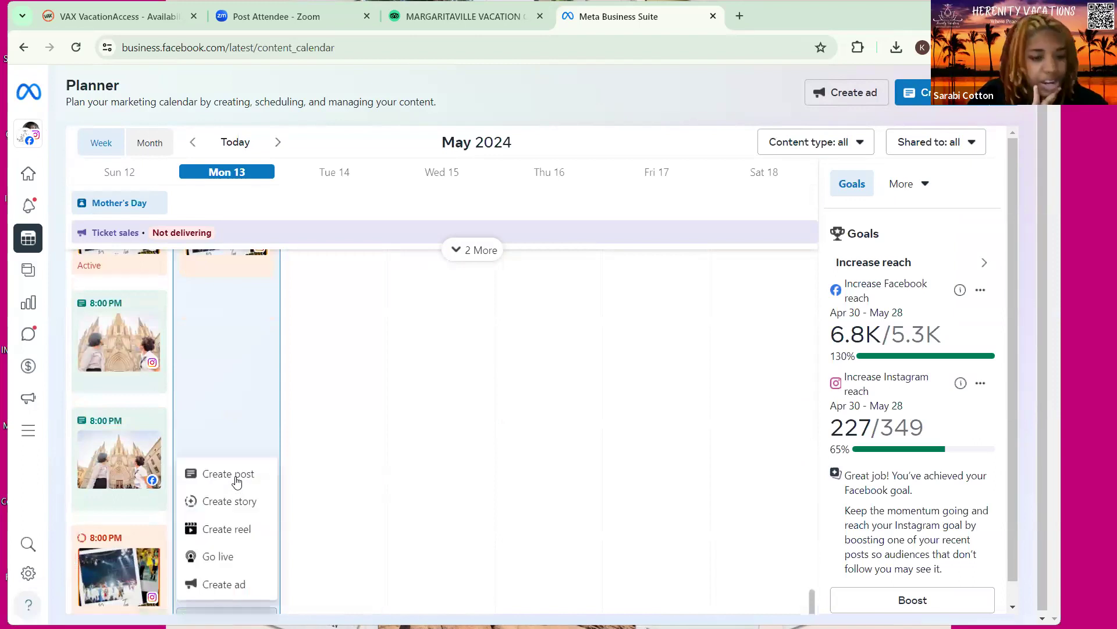
left_click(219, 484)
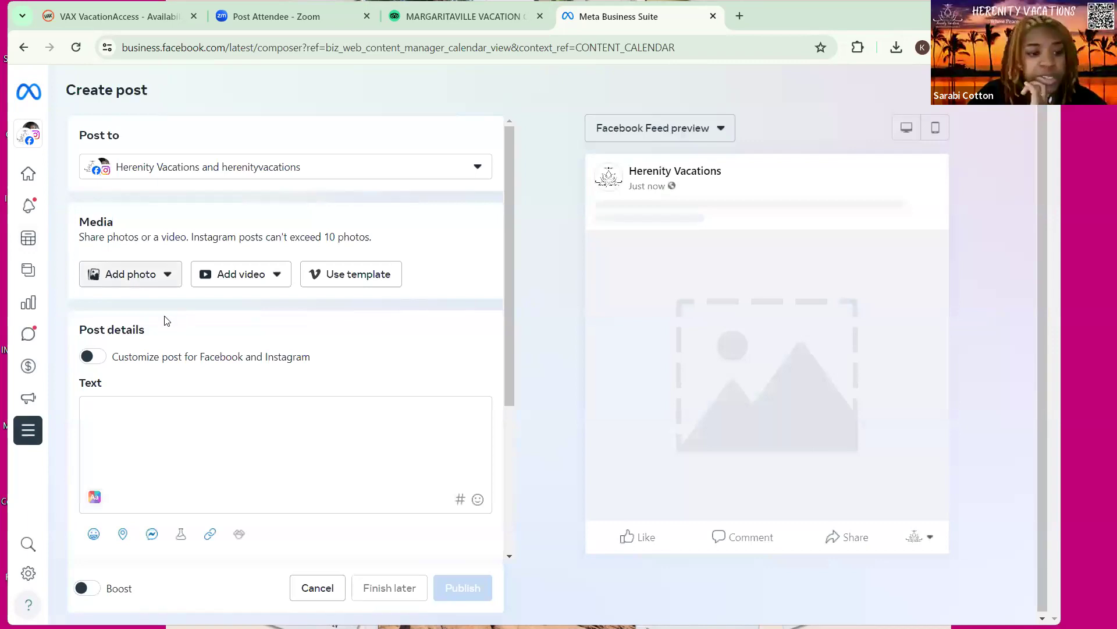
Upload the five Margaritaville St. Thomas pool, living-room and studio photos from Downloads to the post
left_click(165, 280)
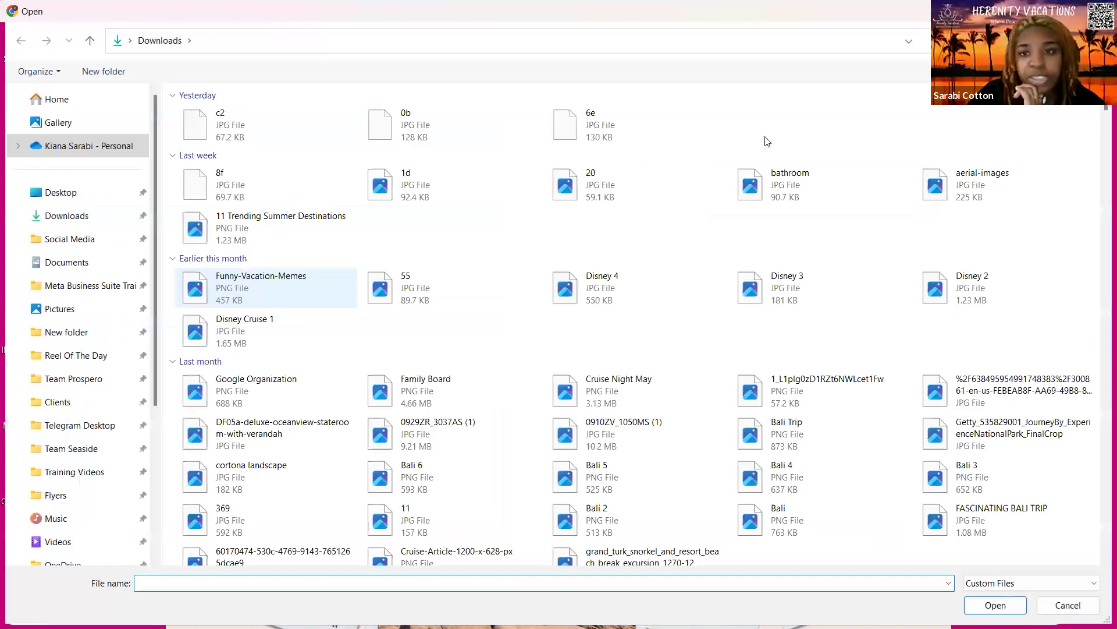
left_click_drag(1086, 140, 886, 189)
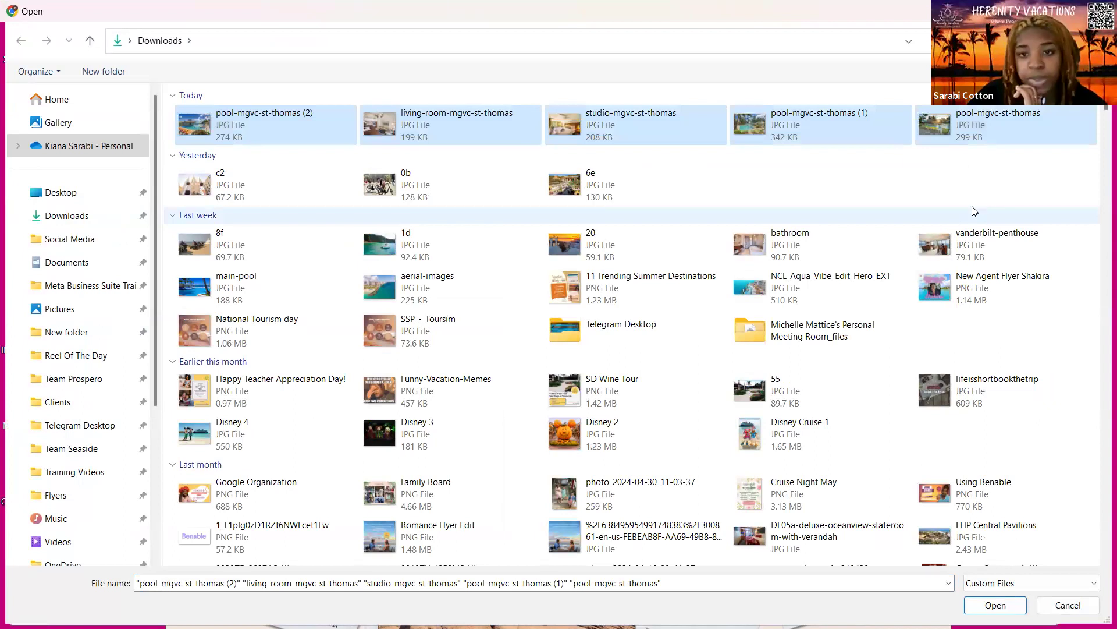
key("Return")
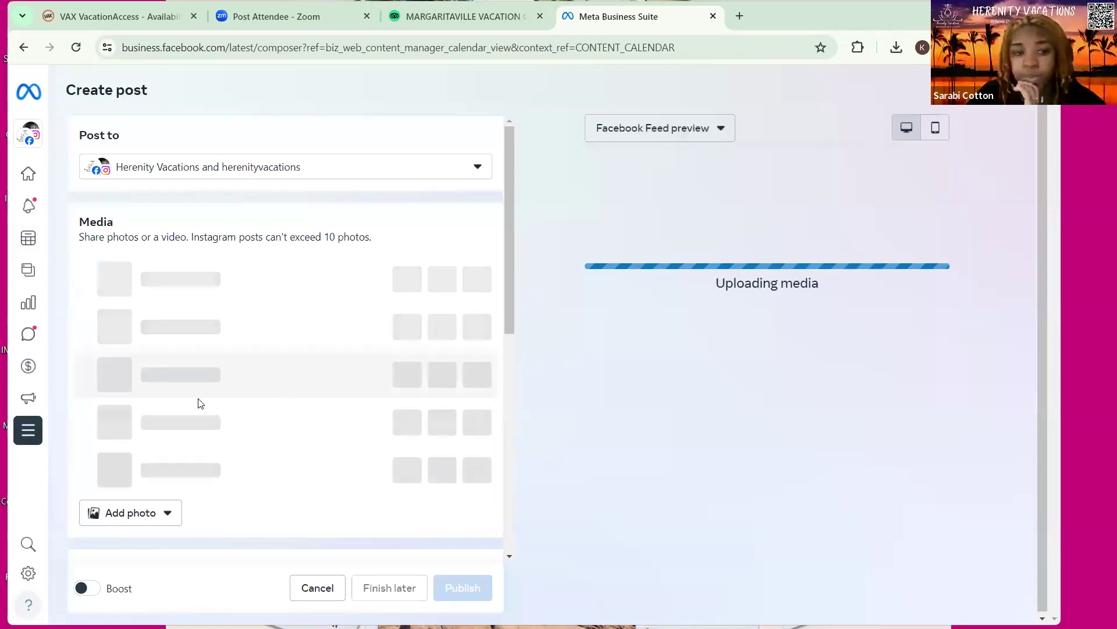
scroll(198, 403, "down", 3)
left_click(131, 439)
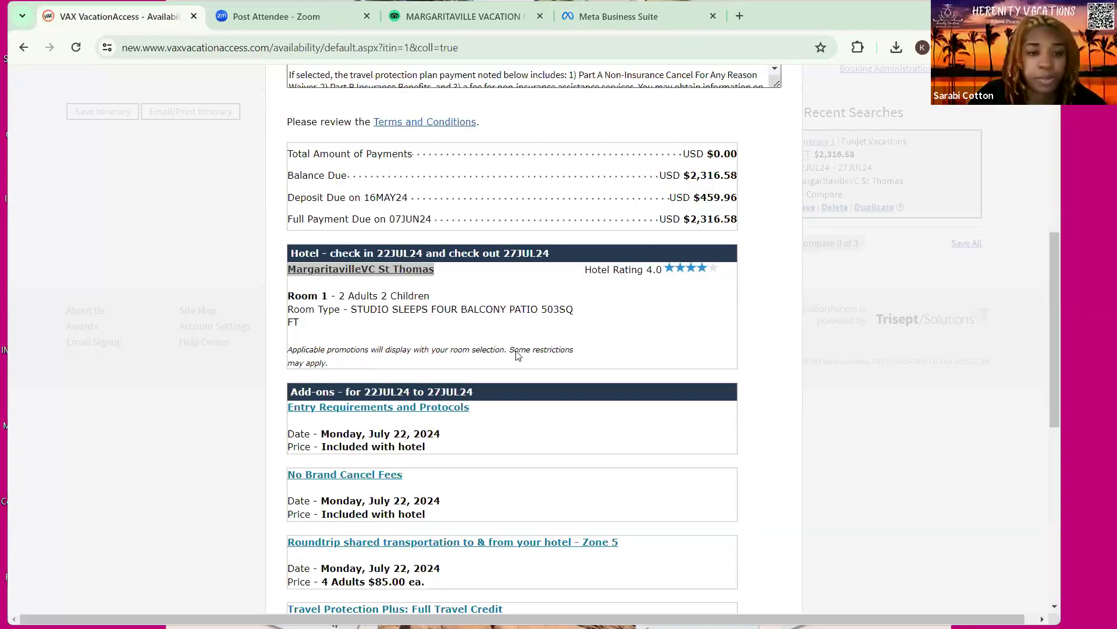
Scroll through the VAX itinerary to review its dates, add-ons and payments
scroll(518, 356, "down", 3)
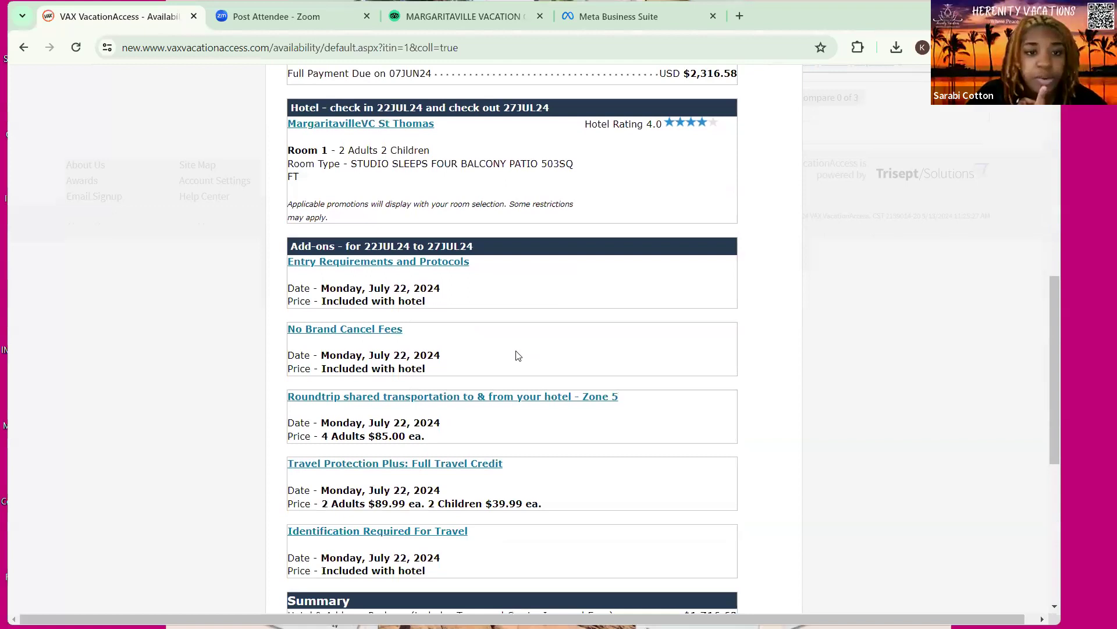
scroll(518, 356, "up", 2)
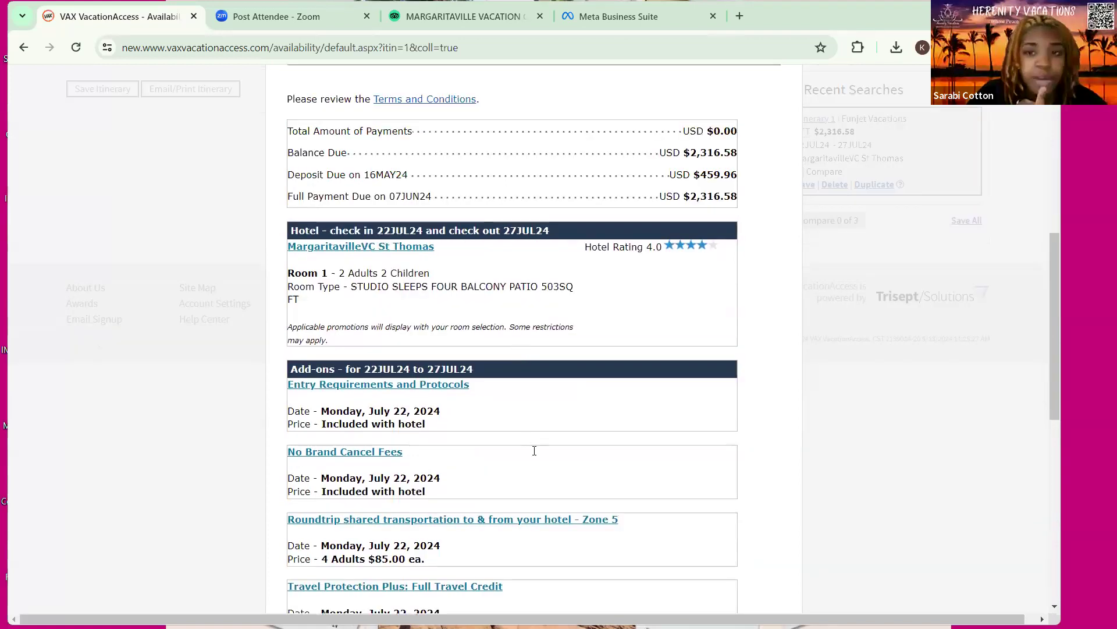
scroll(530, 442, "up", 4)
scroll(518, 436, "up", 1)
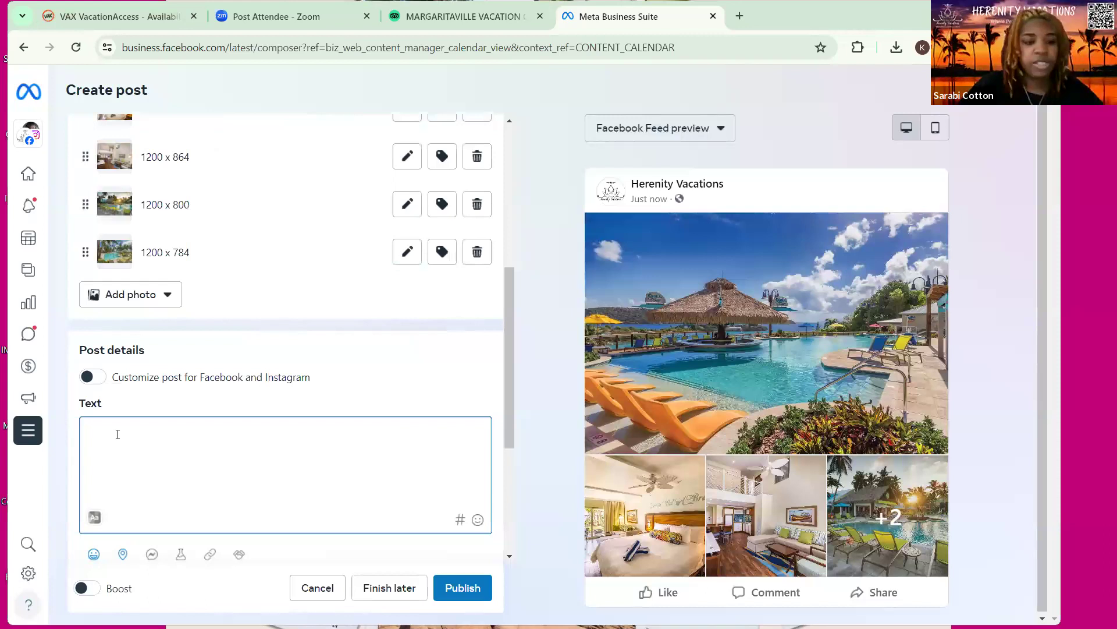
Type the opening sentence 'Summertime in St. Thomas has never looked greater!' in the caption
type("Summertine i")
key("BackSpace")
key("BackSpace")
key("BackSpace")
key("BackSpace")
type("me in")
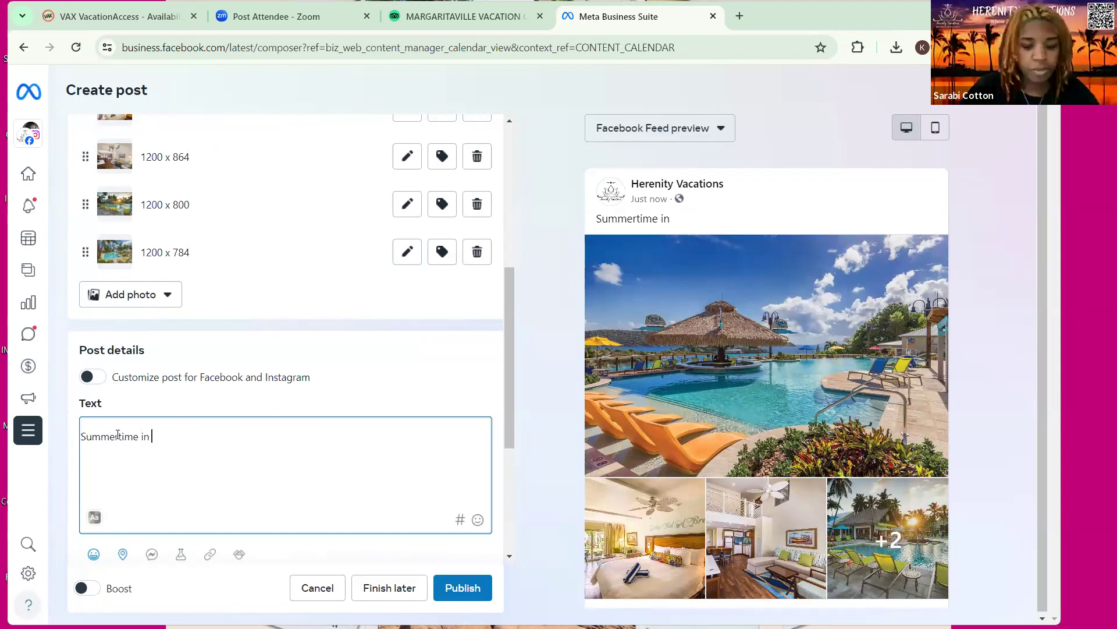
type(" St. Thomas has ne")
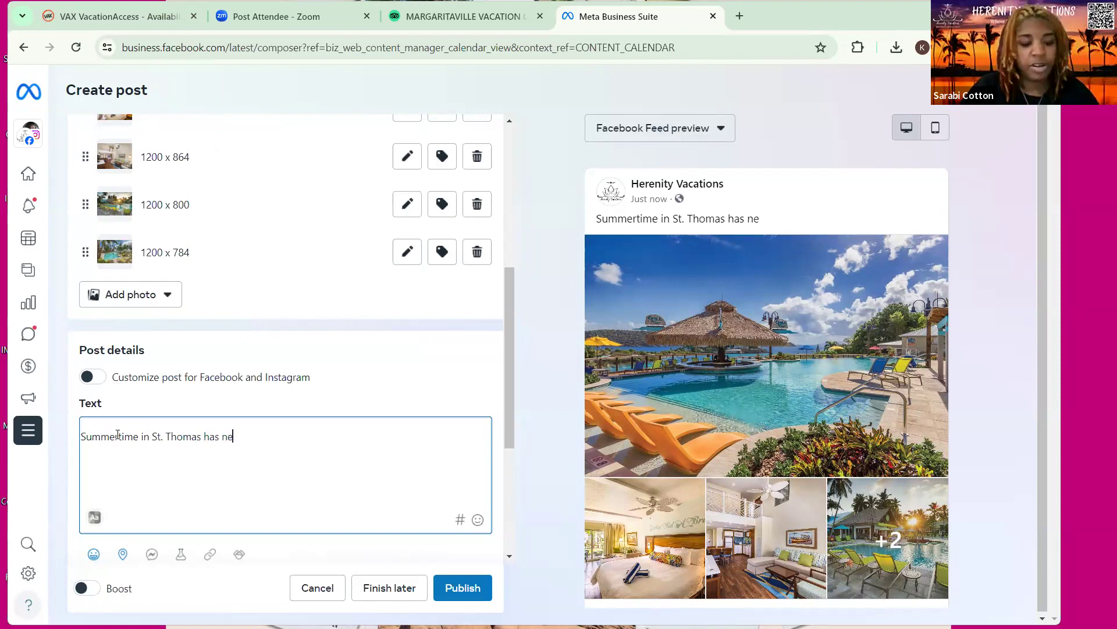
type("v")
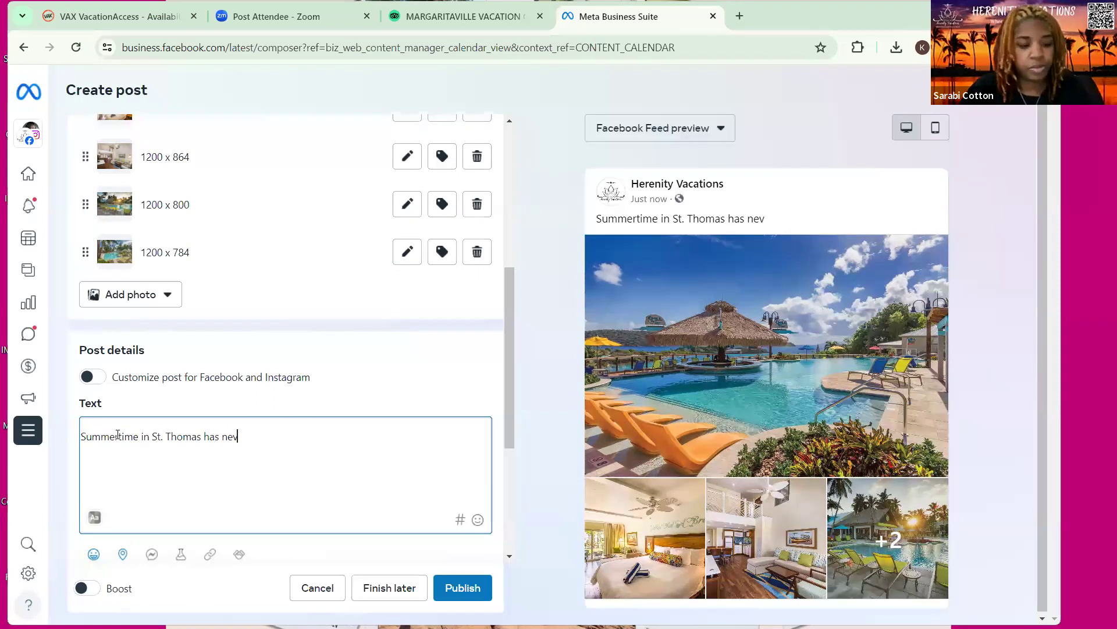
type("er looked greater!")
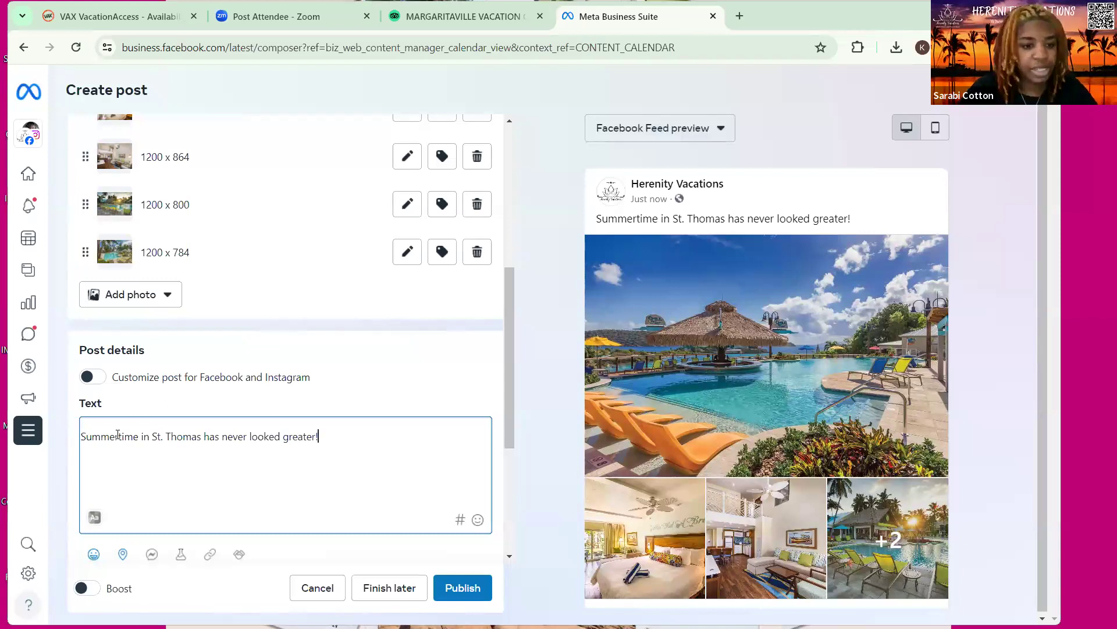
Add a new paragraph reading 'Travel Dates for a family of 4:'
key("Return")
key("Return")
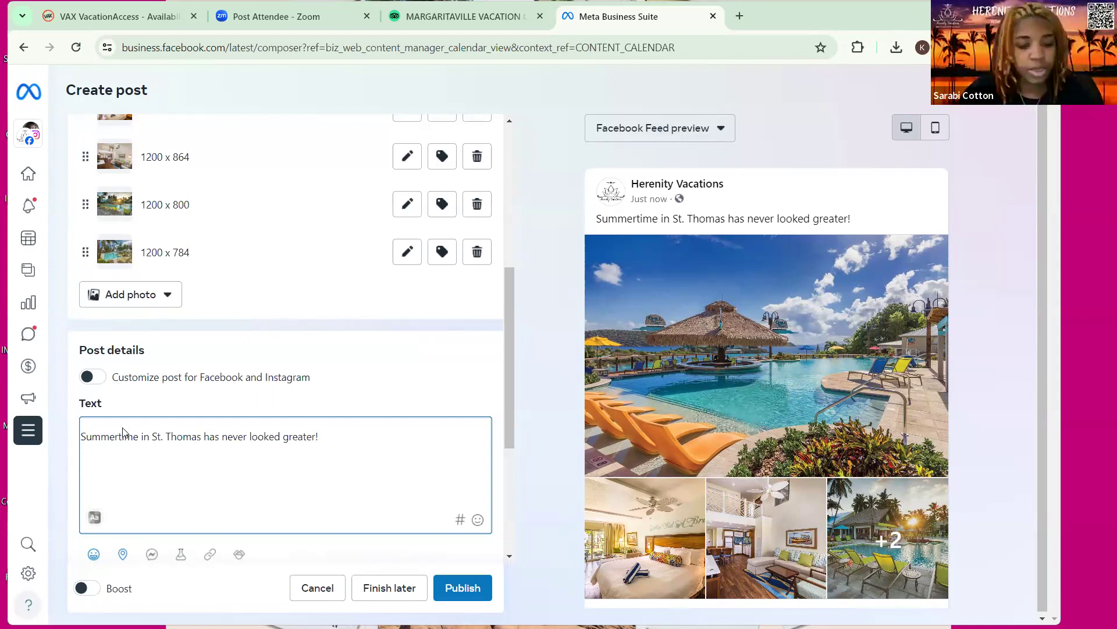
key("Return")
key("Return")
type("Travel ")
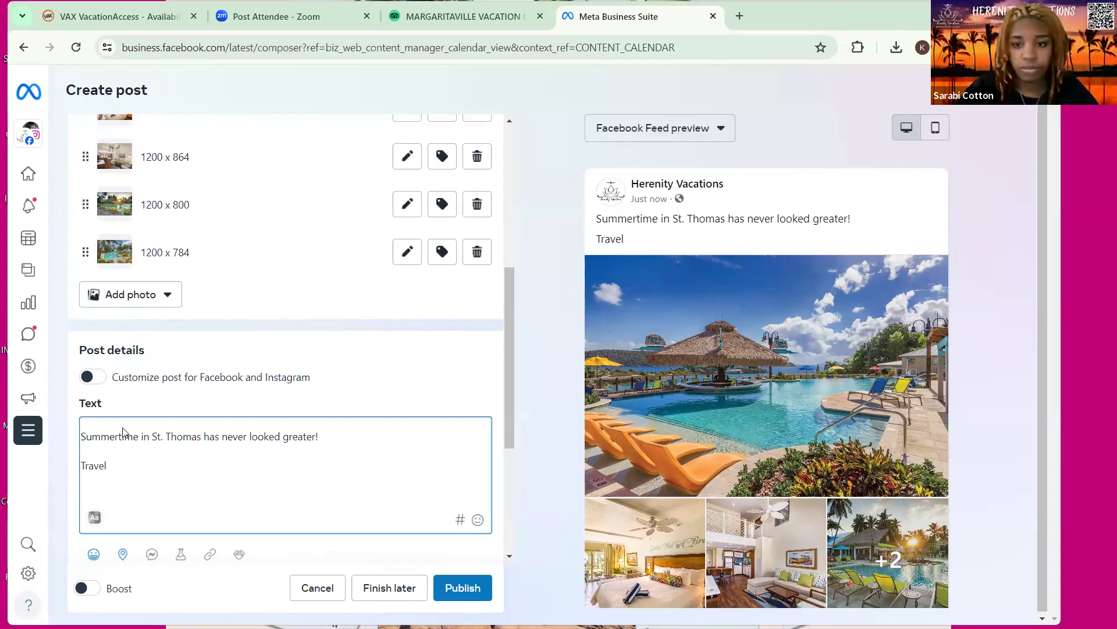
type("dates")
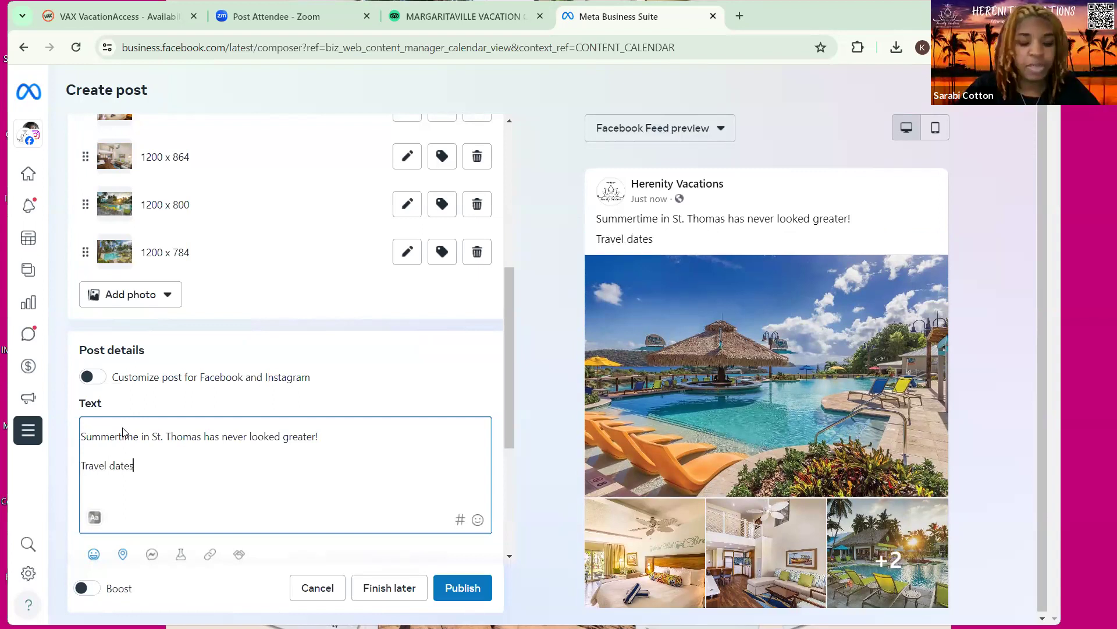
key("BackSpace")
key("BackSpace")
key("BackSpace")
key("BackSpace")
key("BackSpace")
type("D")
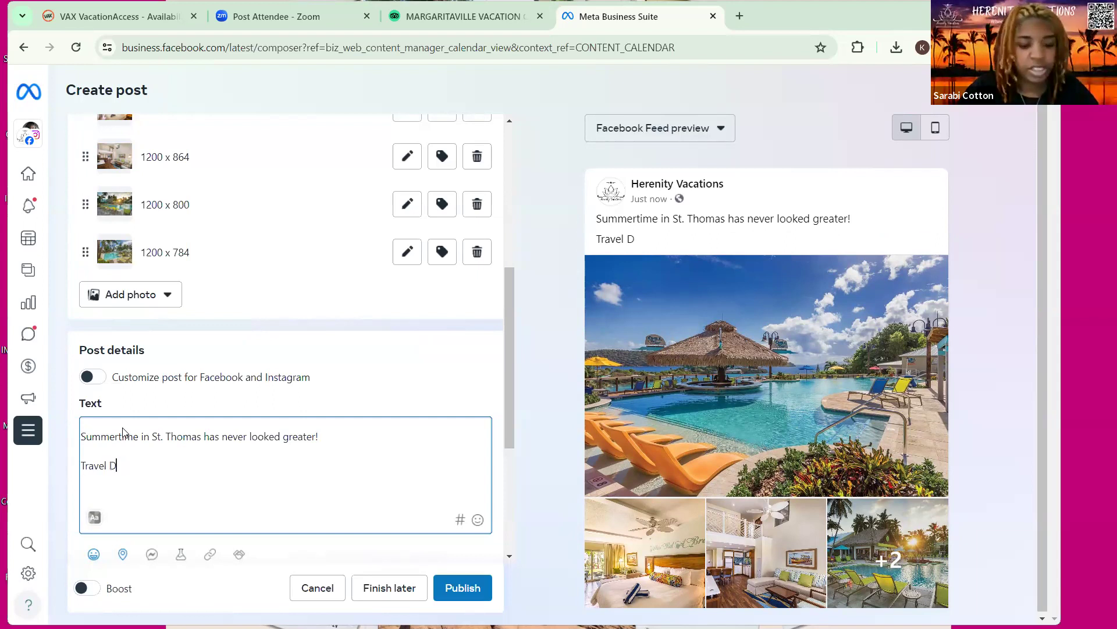
type("ates")
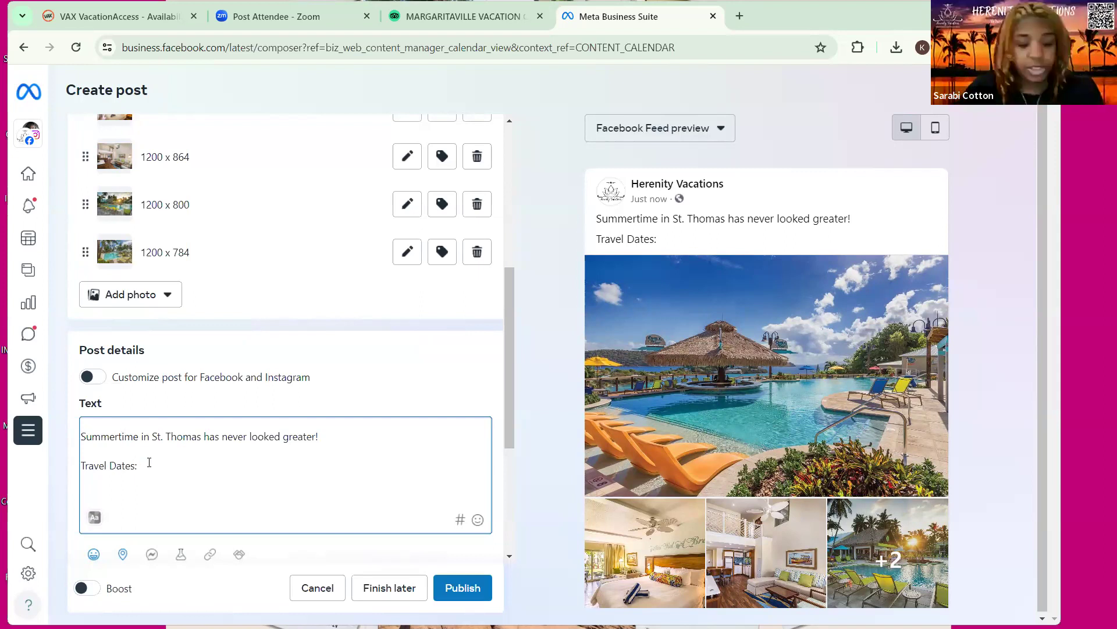
type("for a family of ")
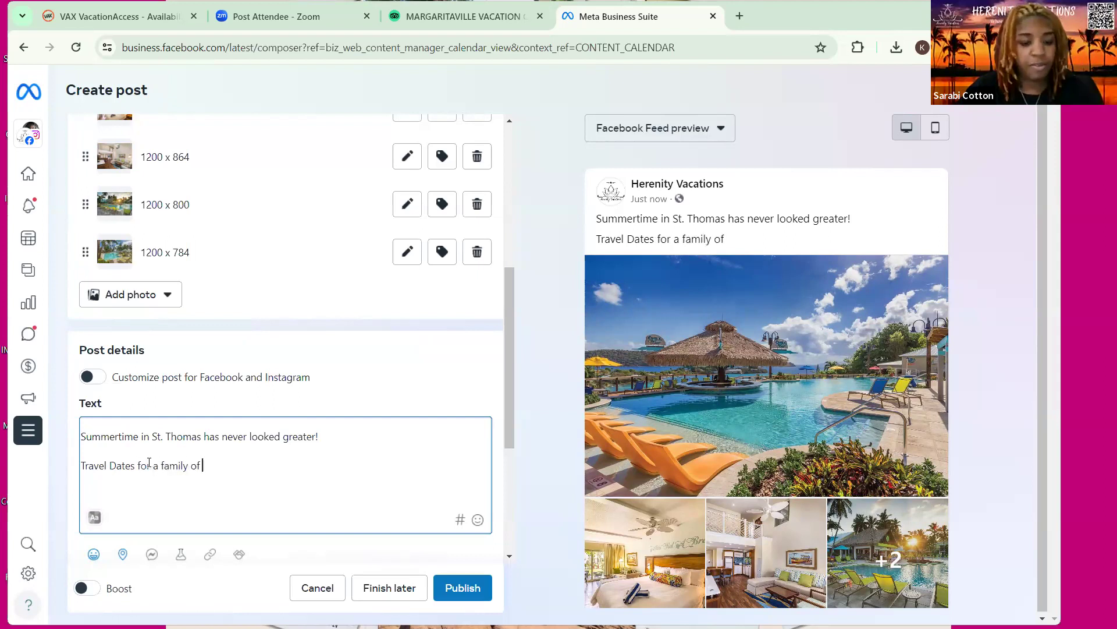
type("4:")
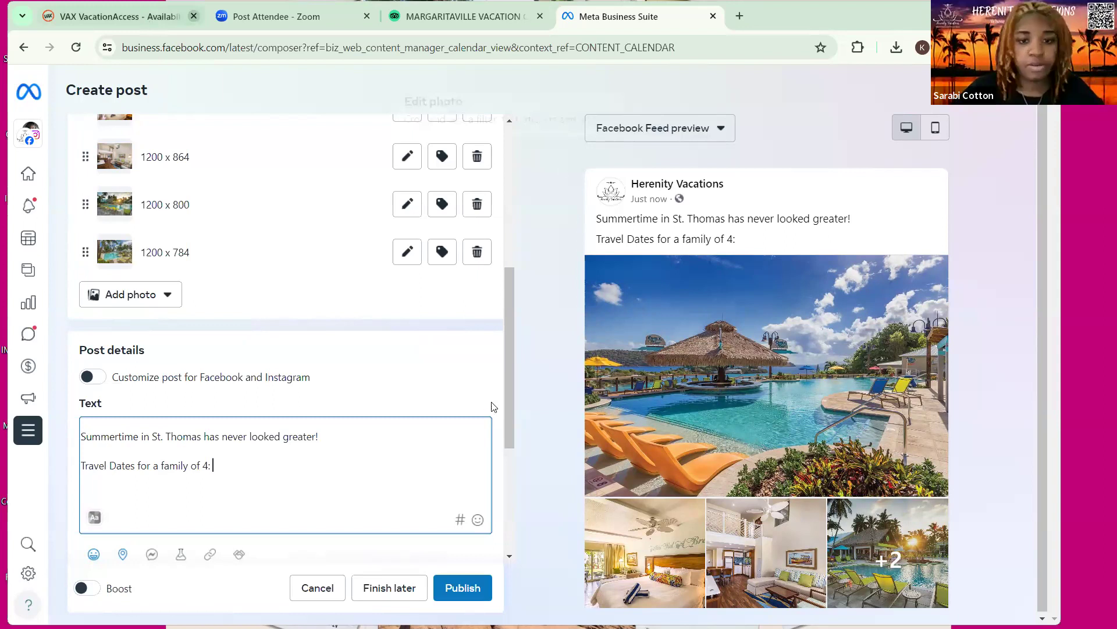
Check the 22JUL24–27JUL24 hotel stay in VAX, then type start date 7/22/24 in the caption
key("ctrl+1")
scroll(494, 406, "down", 2)
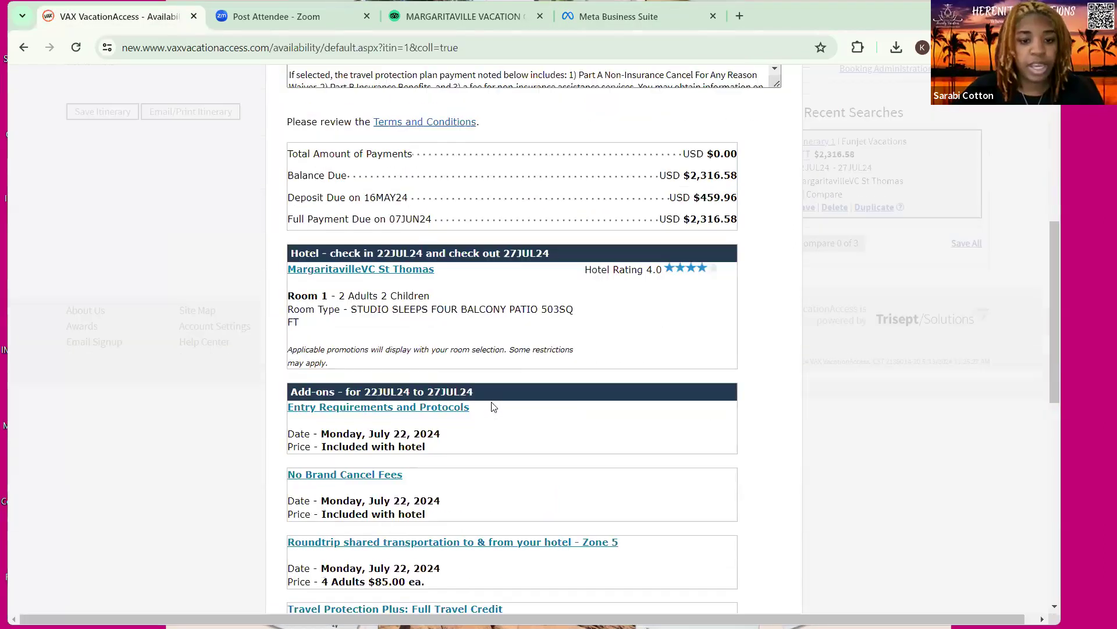
scroll(582, 326, "up", 7)
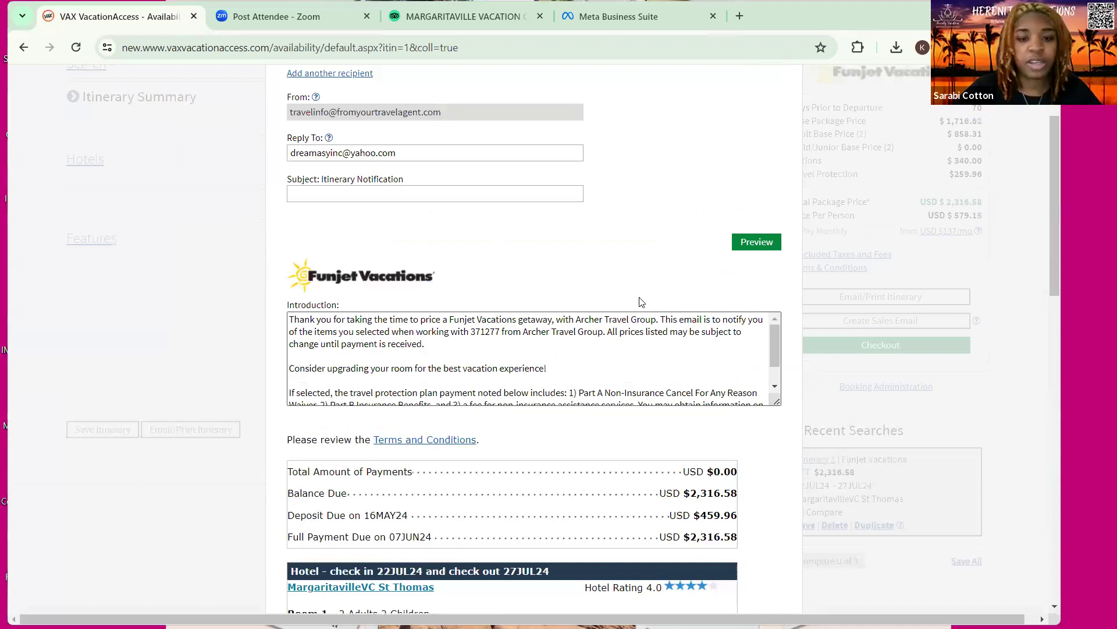
scroll(617, 314, "down", 9)
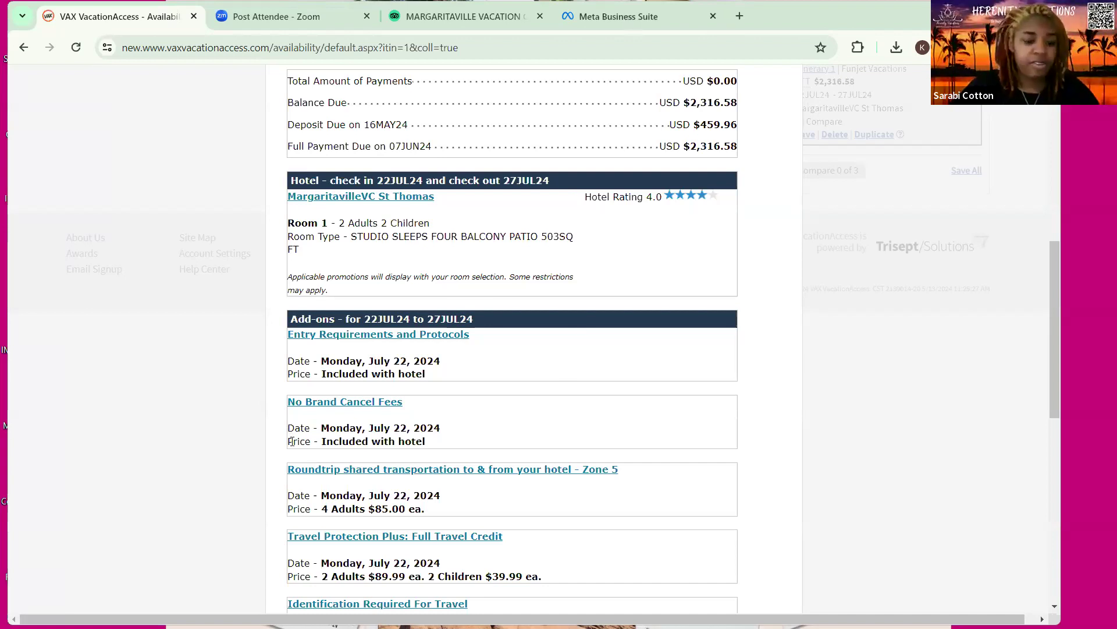
key("ctrl+shift+Tab")
type("7/22")
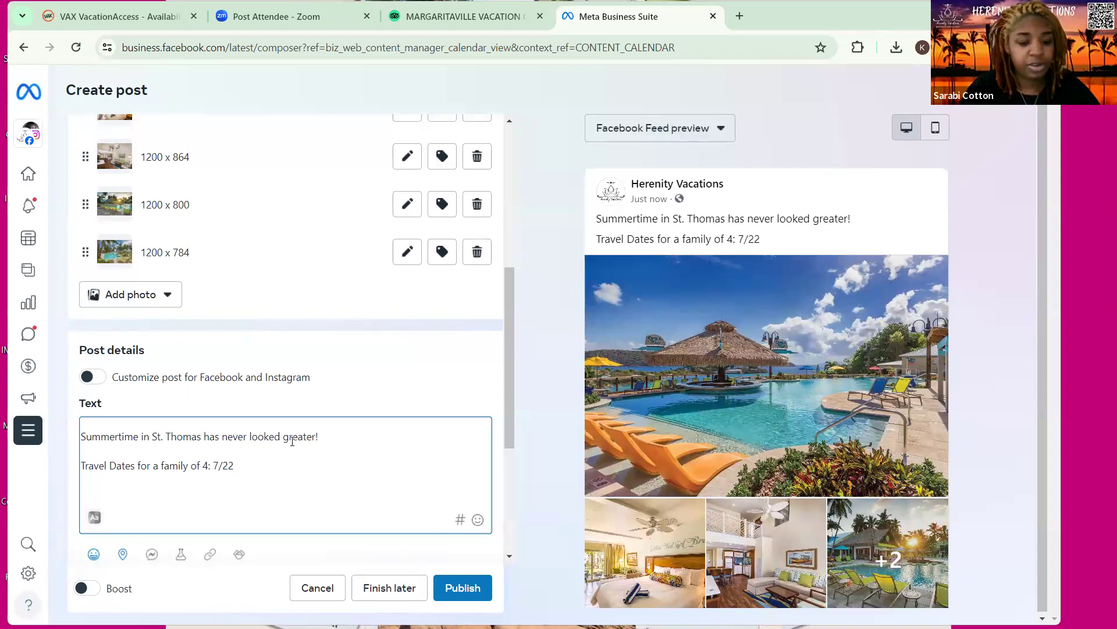
type("/24=")
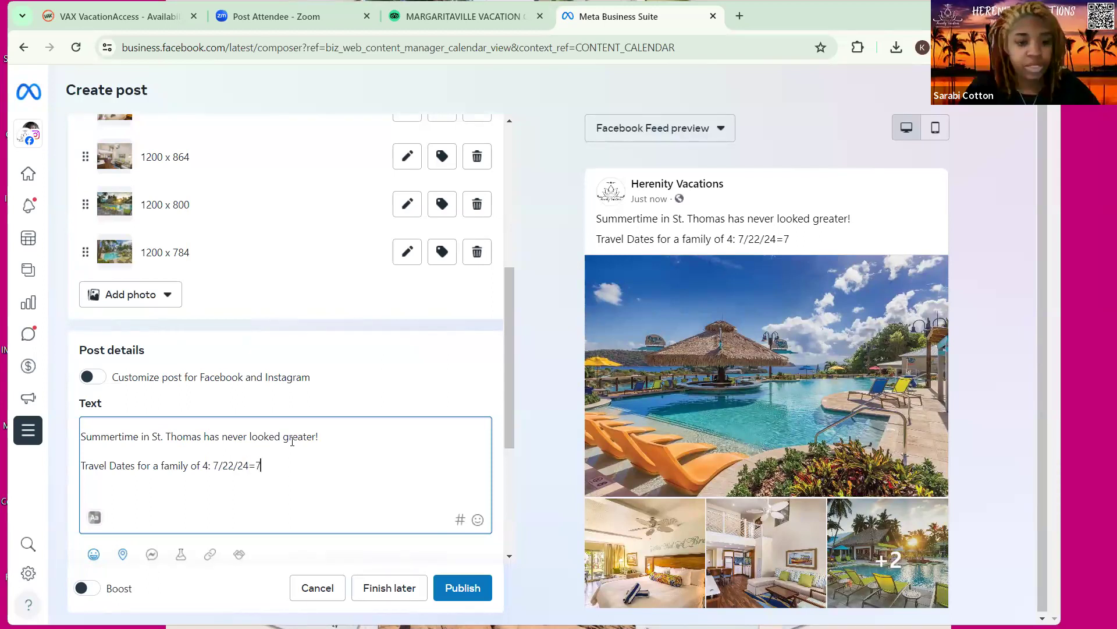
Complete the travel dates line as 7/22/24-7/27/24
key("BackSpace")
type("-7")
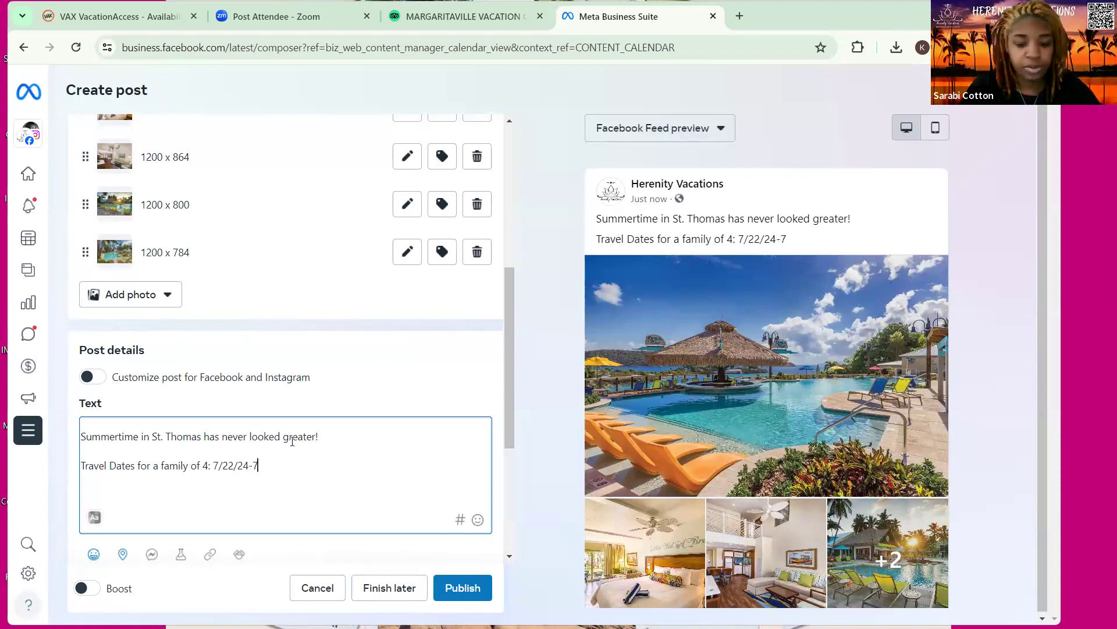
type("/27/24")
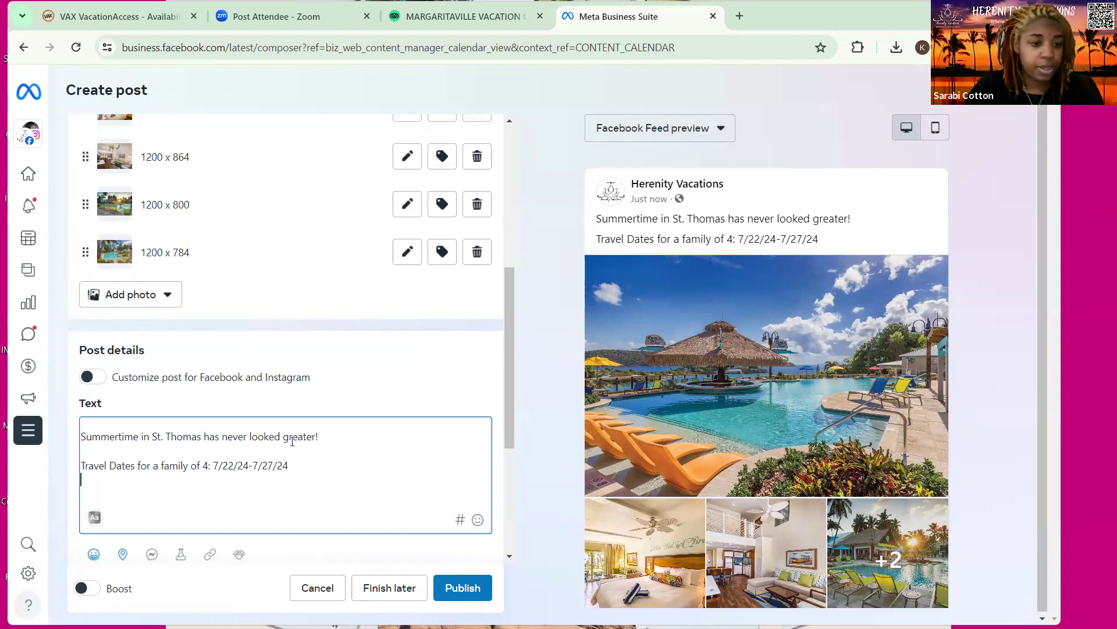
key("Up")
type("deposit")
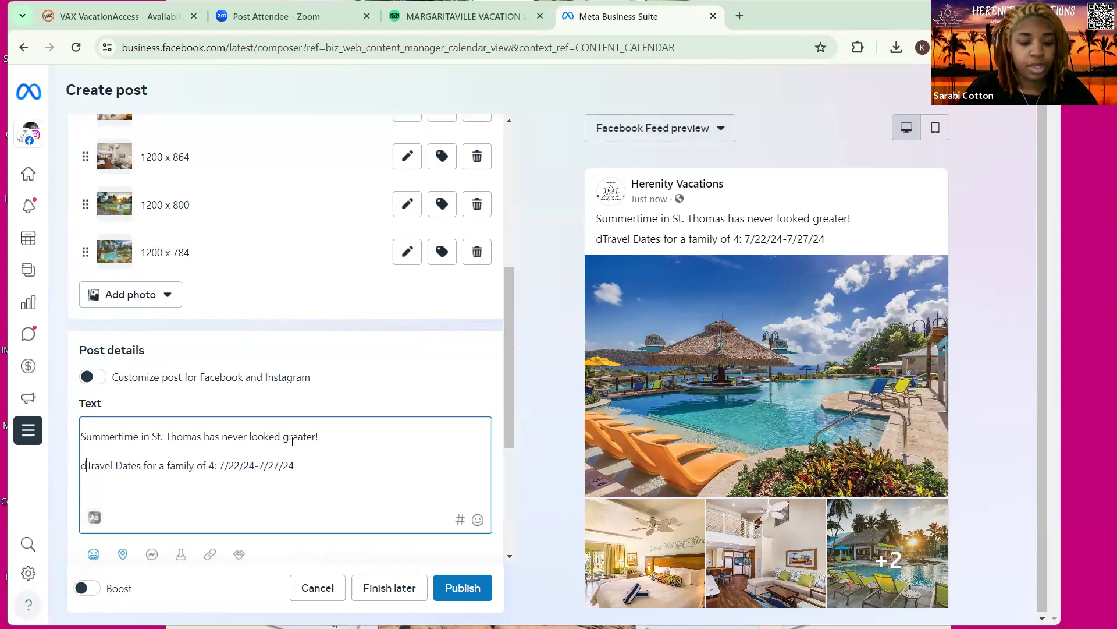
key("BackSpace")
key("BackSpace")
key("BackSpace")
key("BackSpace")
key("BackSpace")
key("BackSpace")
key("BackSpace")
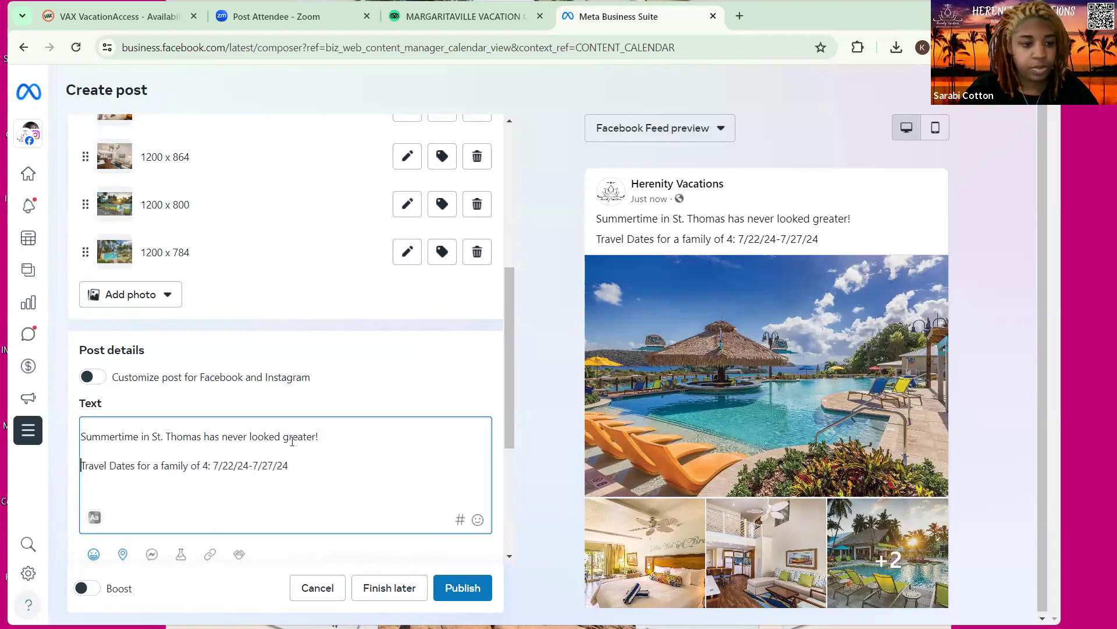
key("Return")
key("BackSpace")
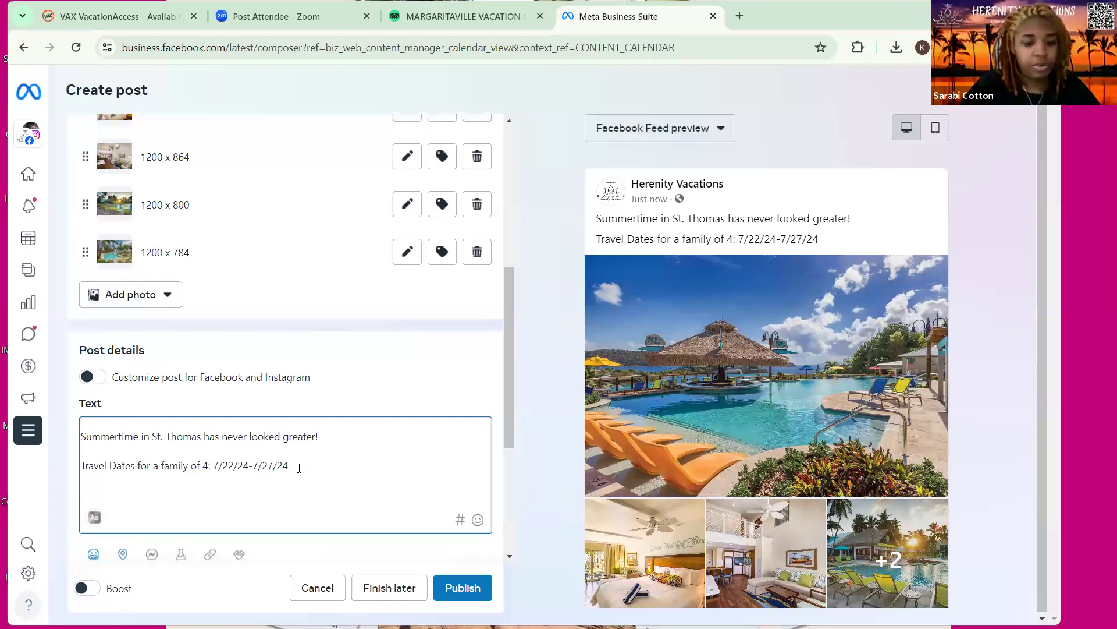
Add 'Travel Package Includes:' with first item '5 Night Stay in 4 Star Resort Balcony Room'
left_click(299, 468)
key("Return")
key("Return")
type("Travel Package ")
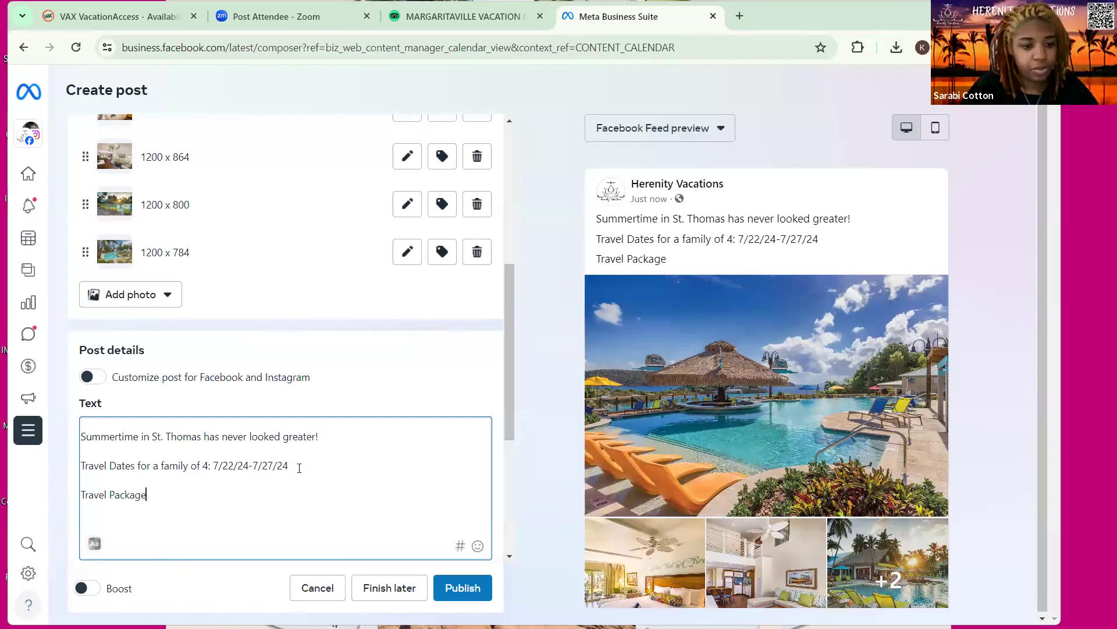
type("Includes")
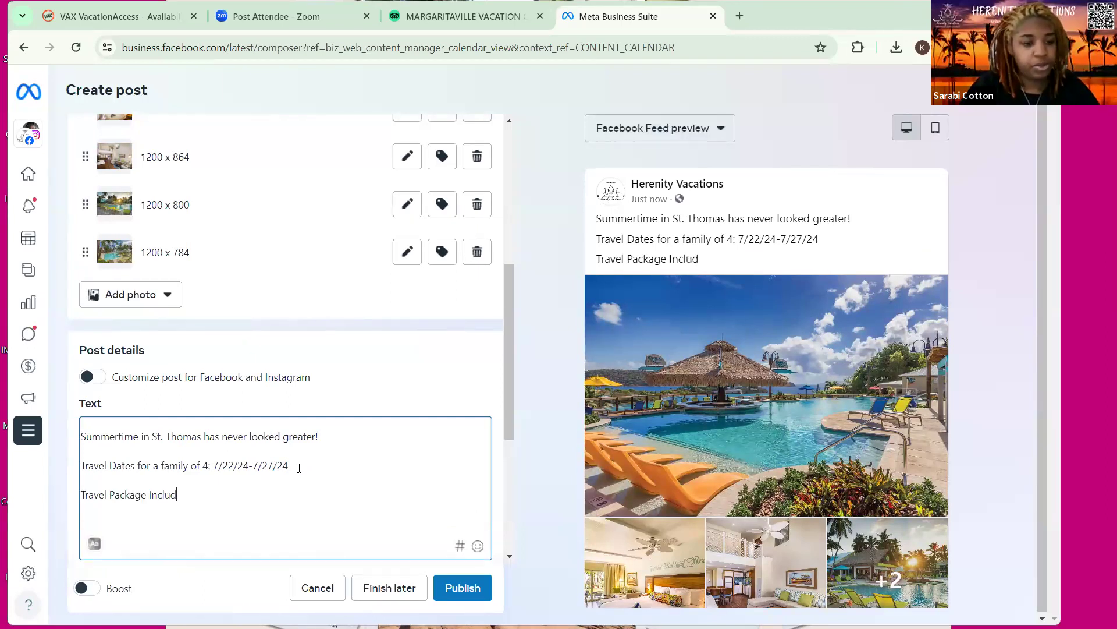
type(":")
key("Return")
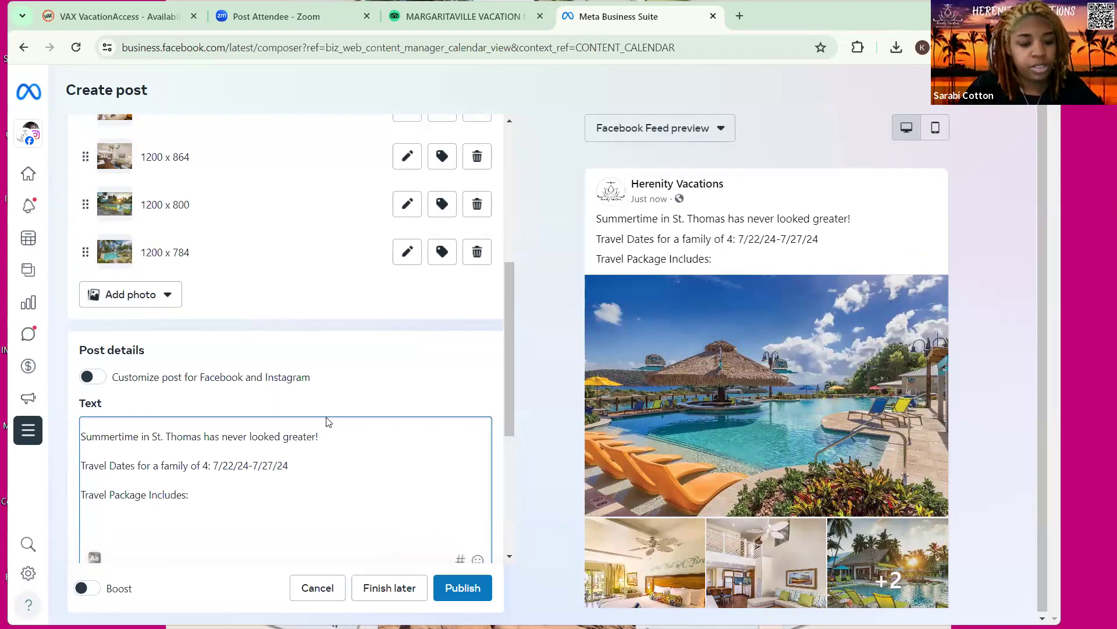
type("5")
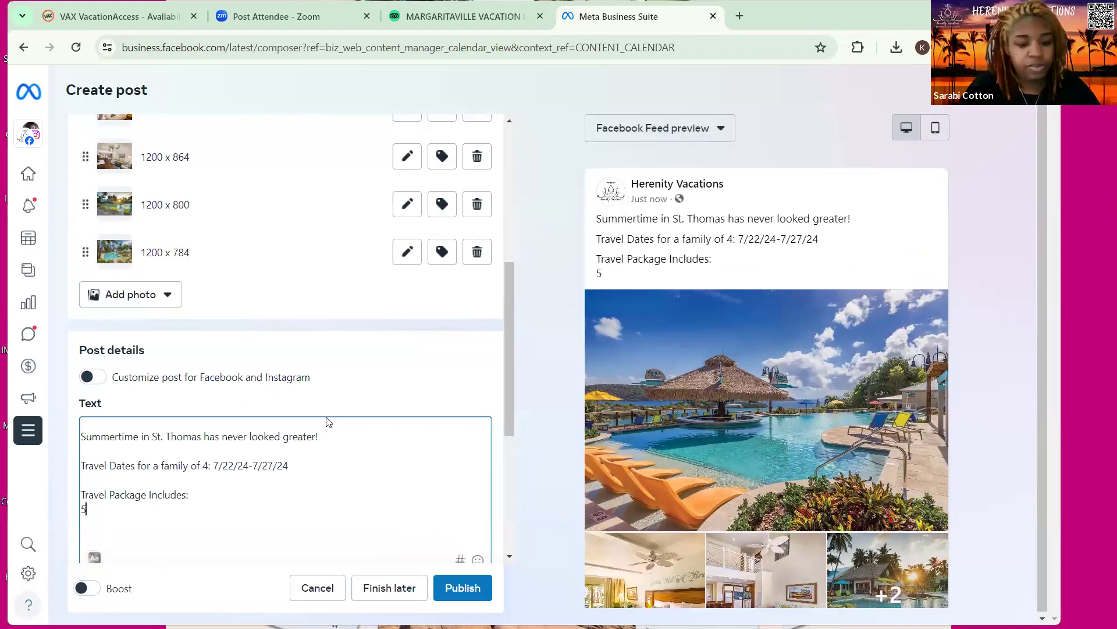
type(" Night Sta")
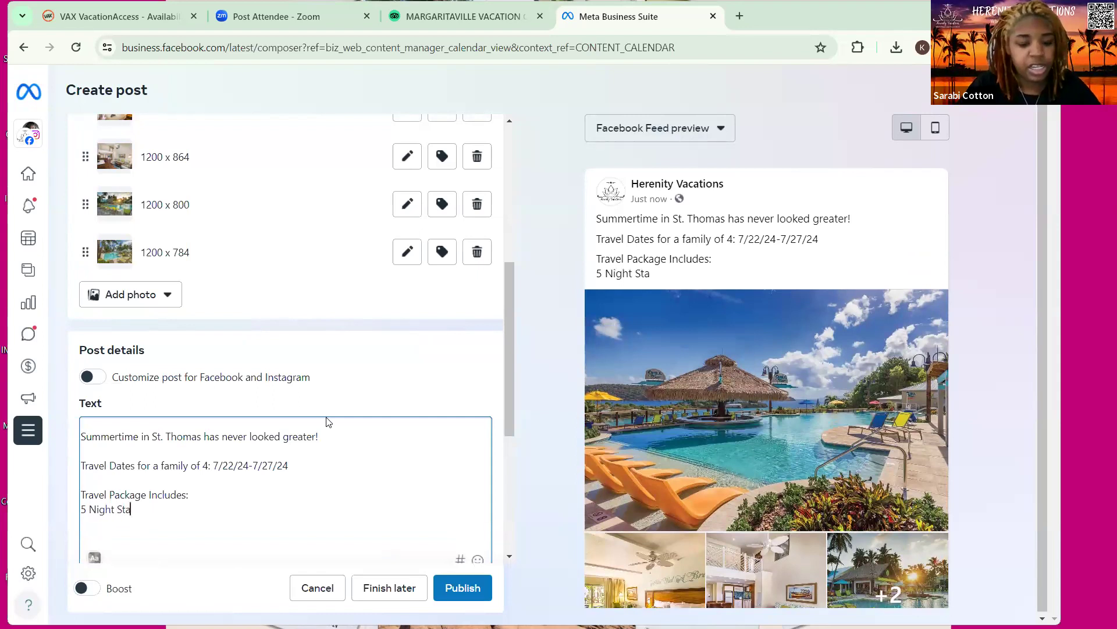
type("y in 4 ")
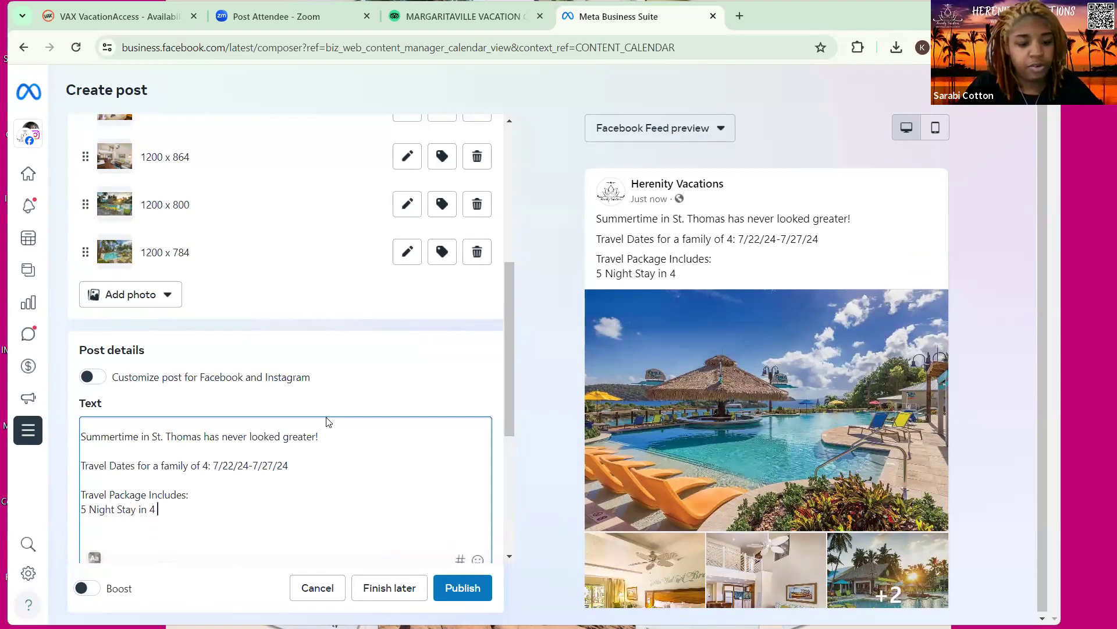
type("Star Resort ")
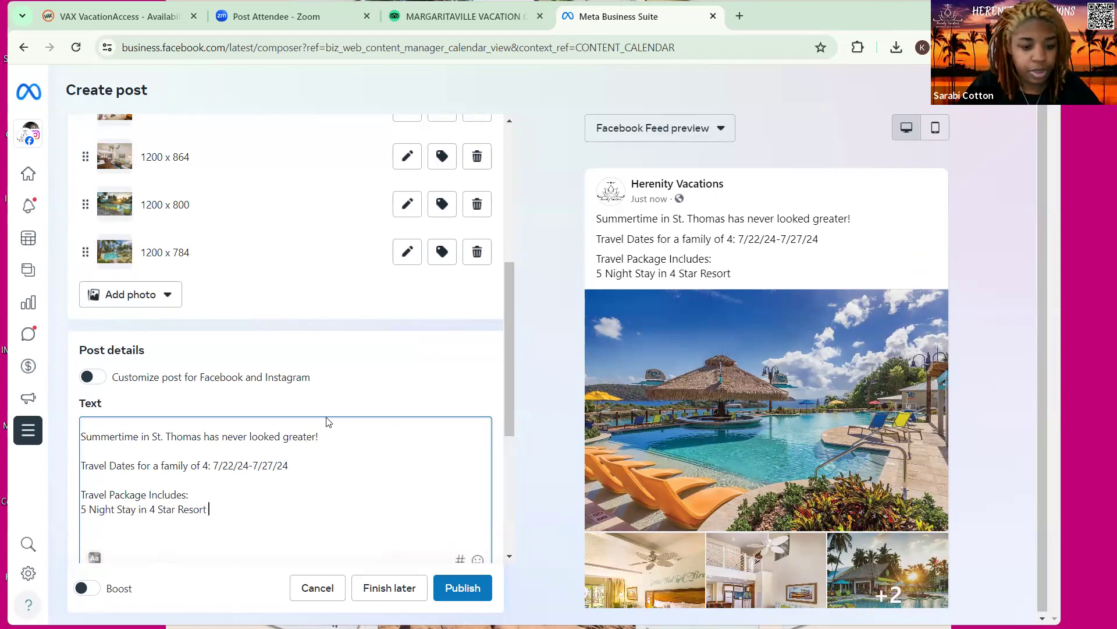
type("Balcony Room")
key("Return")
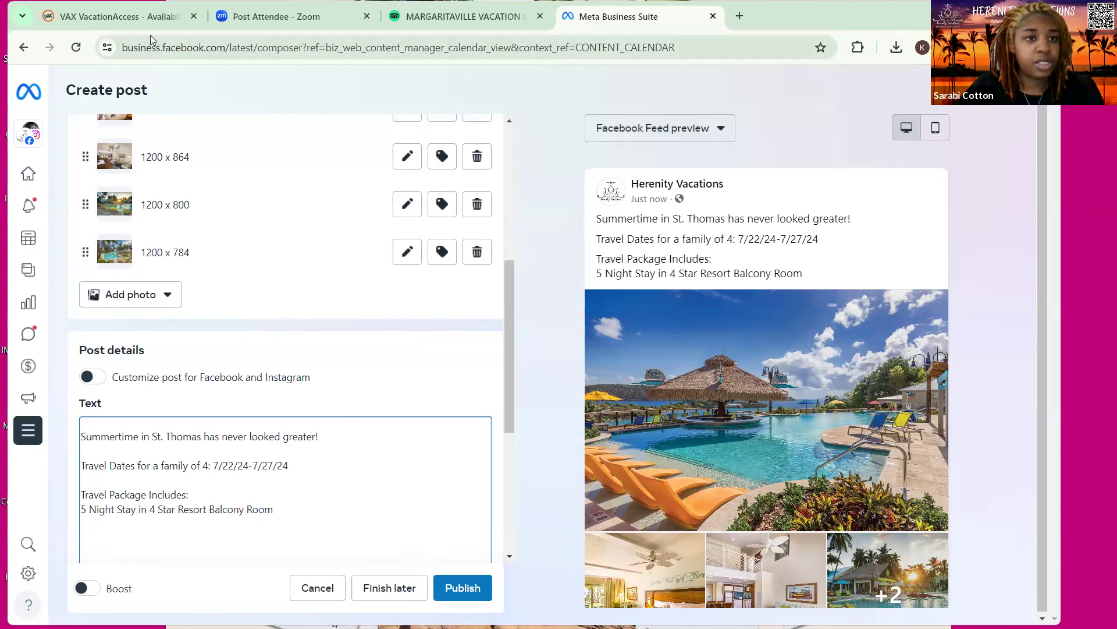
Close the VAX email itinerary form and open the MargaritavilleVC St Thomas hotel details
left_click(167, 15)
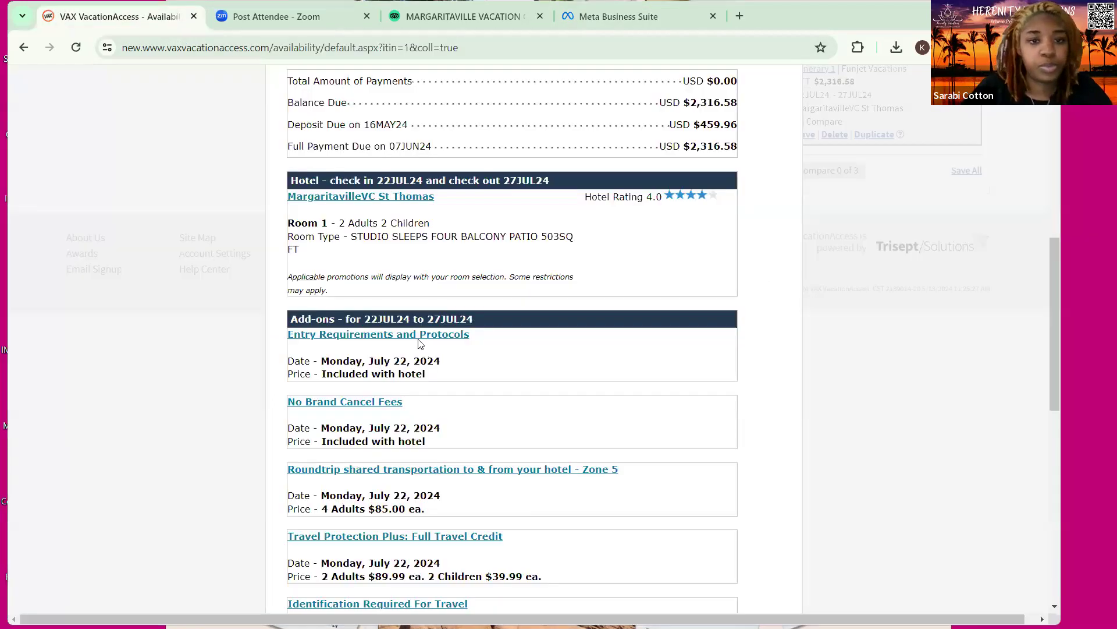
scroll(419, 342, "up", 1)
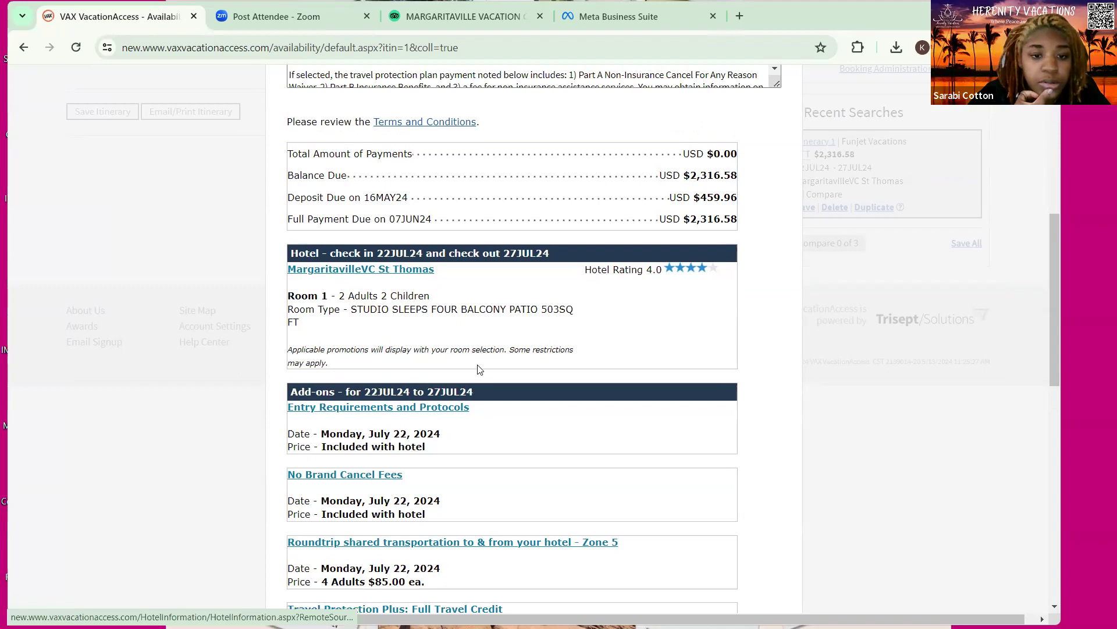
scroll(763, 215, "up", 6)
left_click(779, 102)
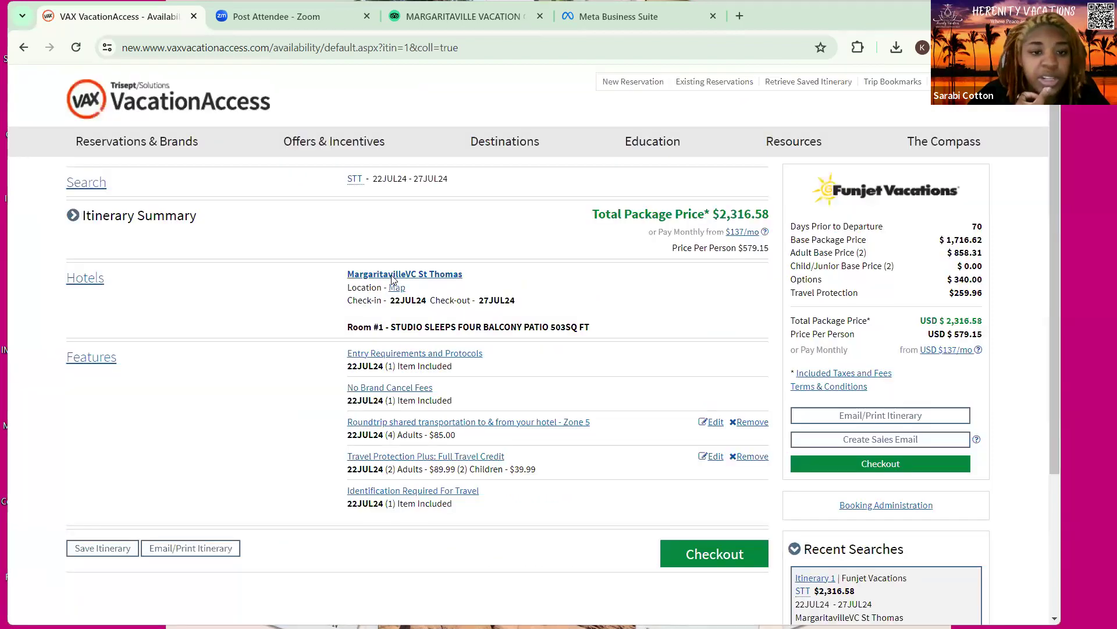
left_click(407, 275)
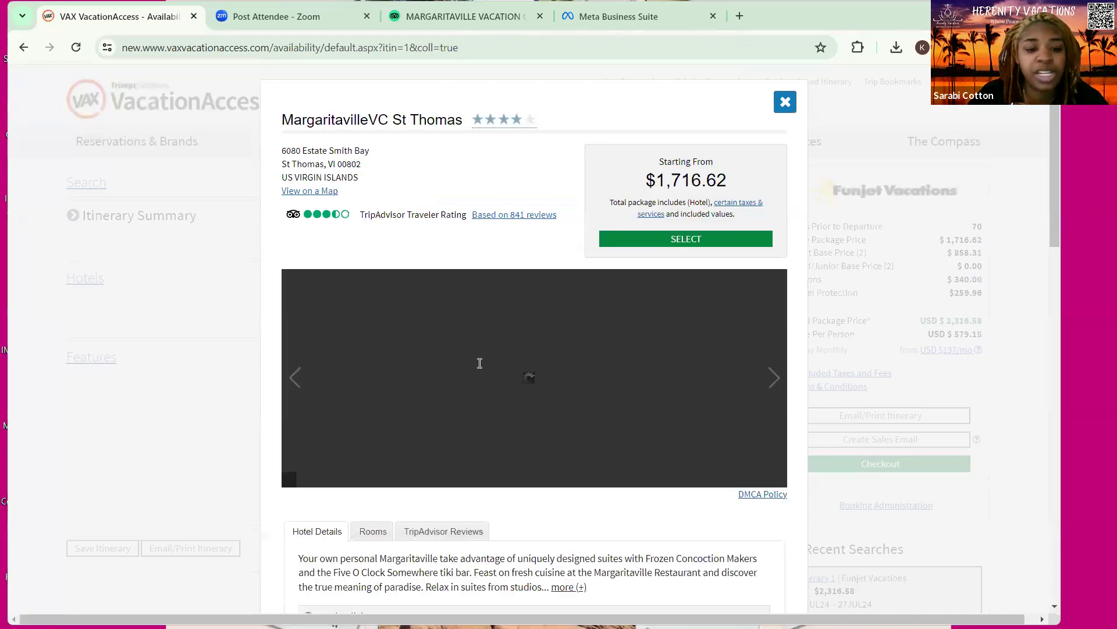
Expand the full hotel description and review the resort photos and available rooms
scroll(504, 369, "down", 2)
scroll(504, 368, "down", 2)
left_click(559, 370)
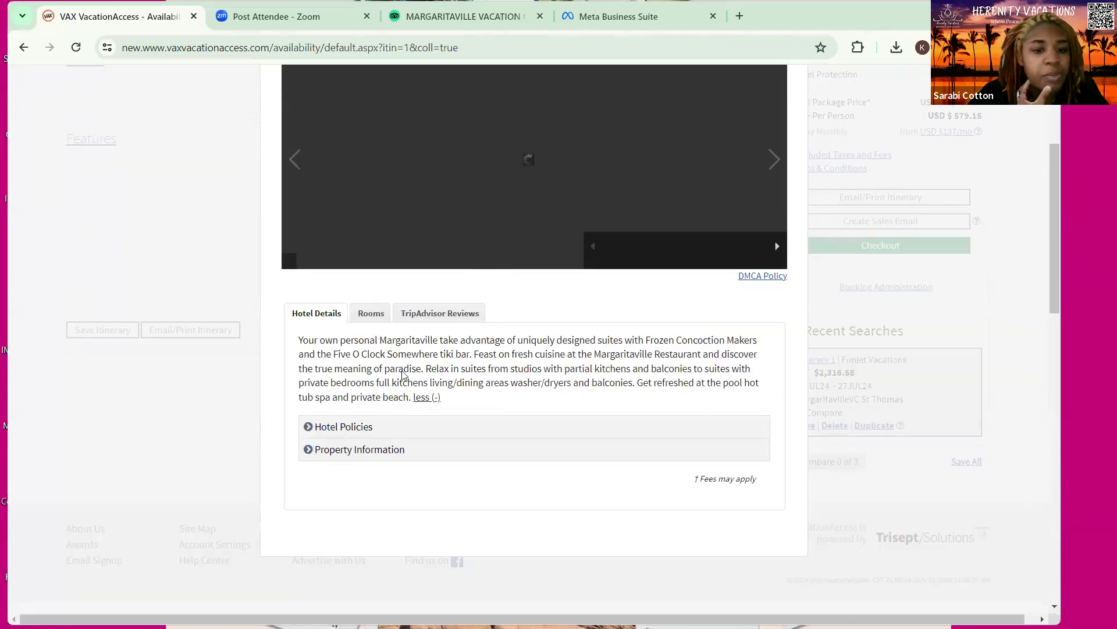
left_click(371, 313)
scroll(404, 374, "down", 4)
scroll(349, 318, "up", 3)
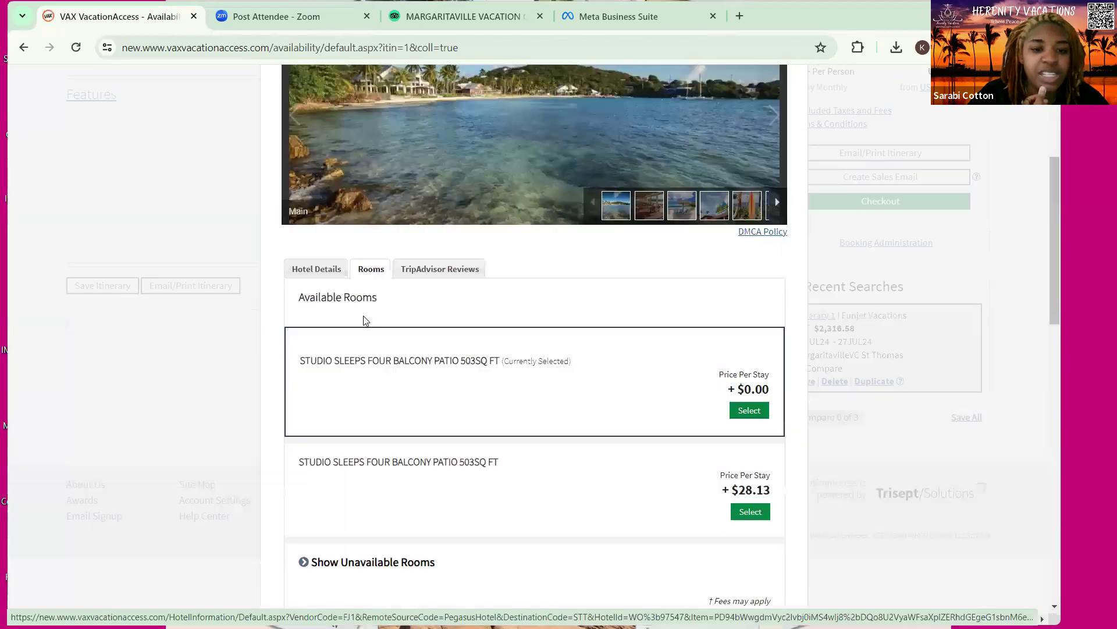
scroll(591, 456, "up", 5)
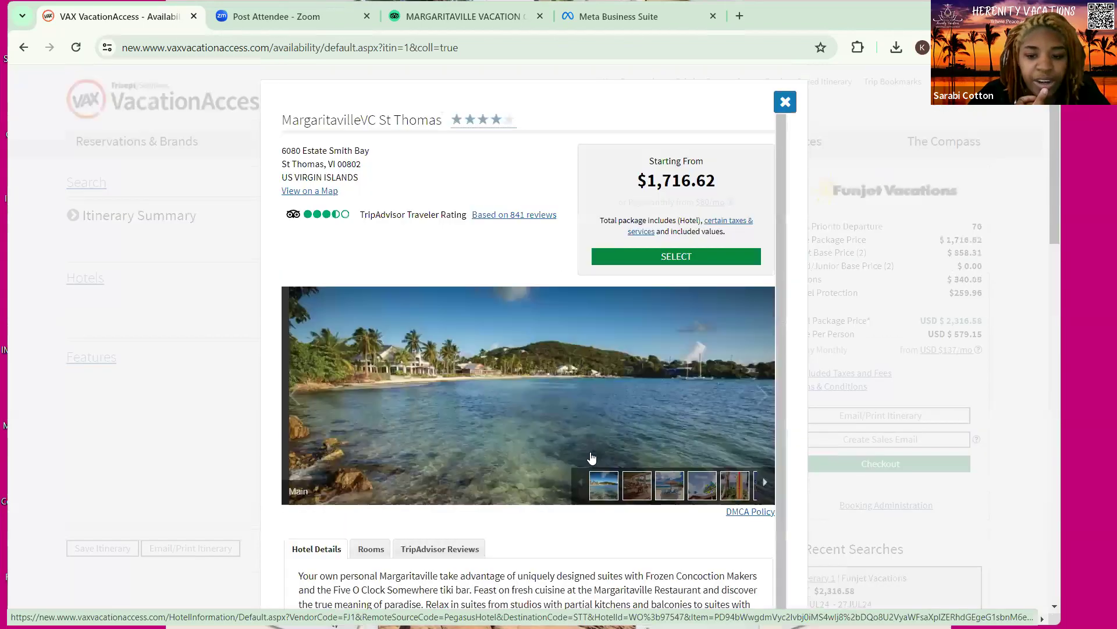
scroll(699, 438, "down", 4)
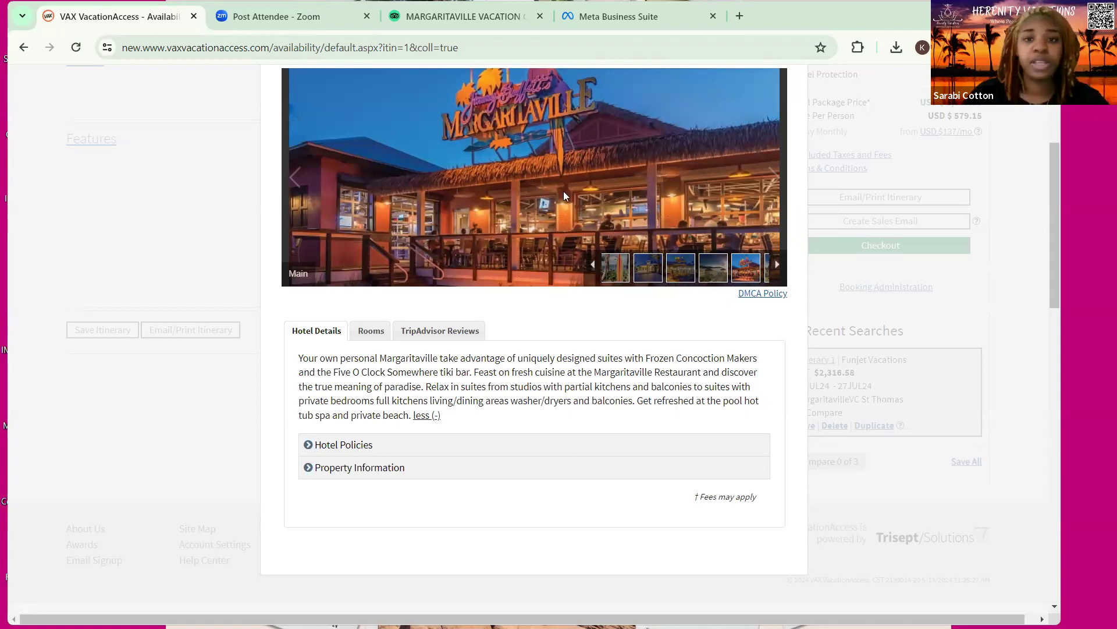
scroll(222, 519, "up", 1)
scroll(247, 512, "down", 1)
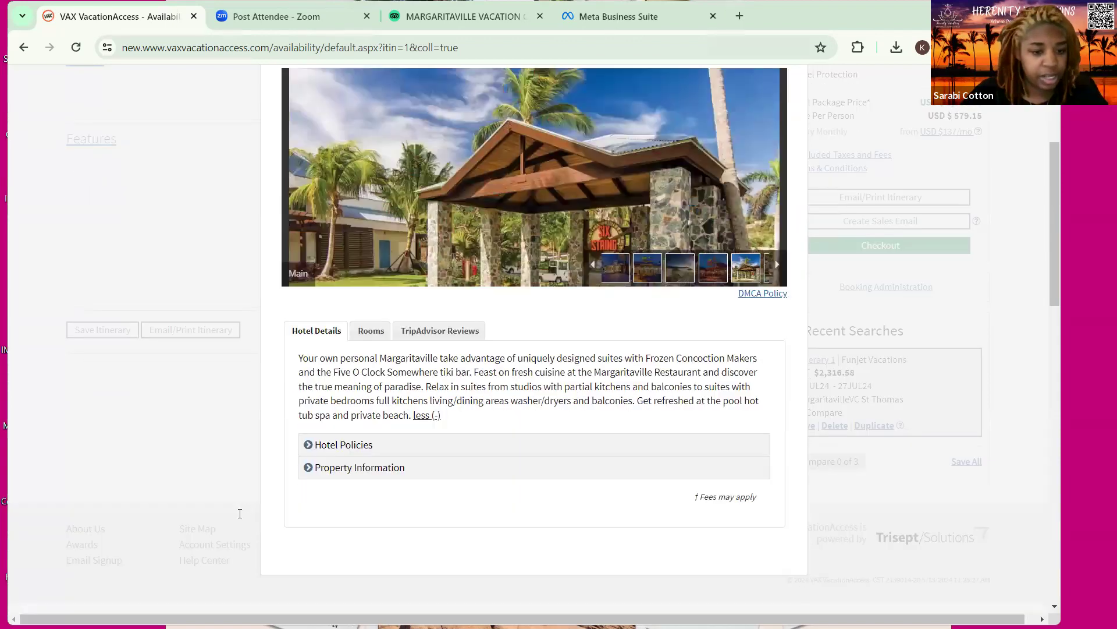
Replace 'Balcony' with 'Studio' and append 'with Balcony and Partial Kitchen' to the room line
key("ctrl+shift+Tab")
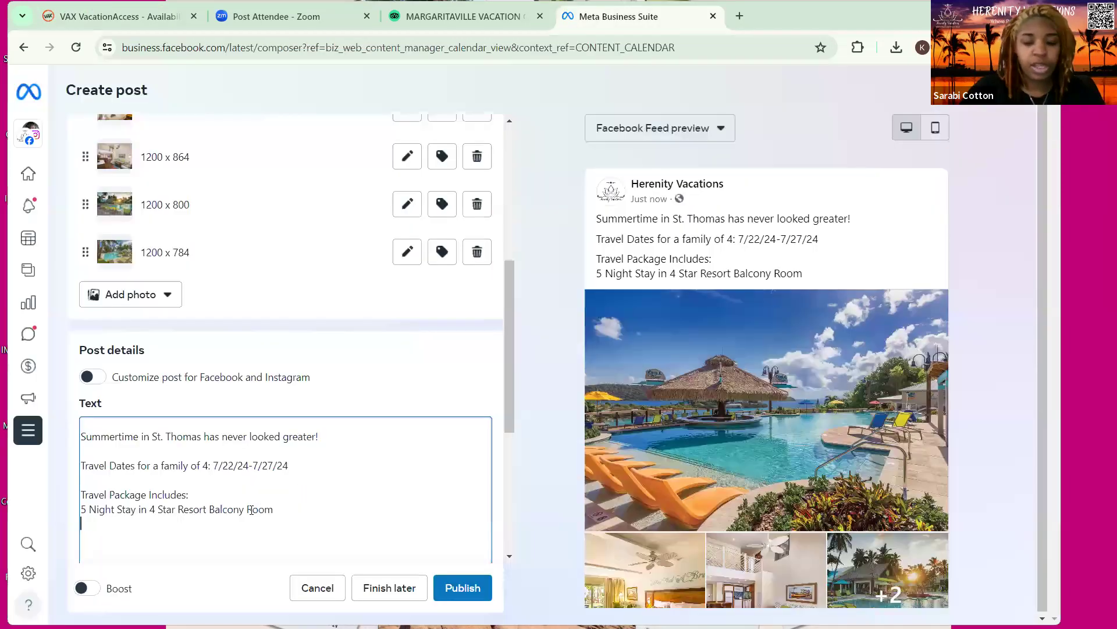
left_click(251, 510)
key("BackSpace")
key("BackSpace")
key("BackSpace")
key("BackSpace")
key("BackSpace")
key("BackSpace")
key("BackSpace")
key("BackSpace")
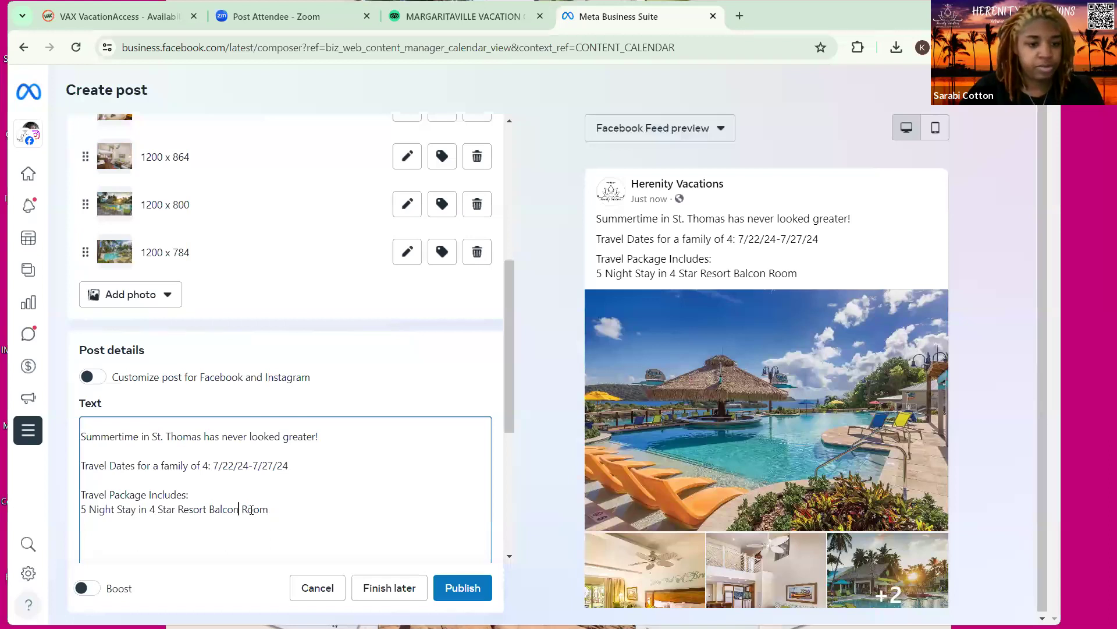
type("St")
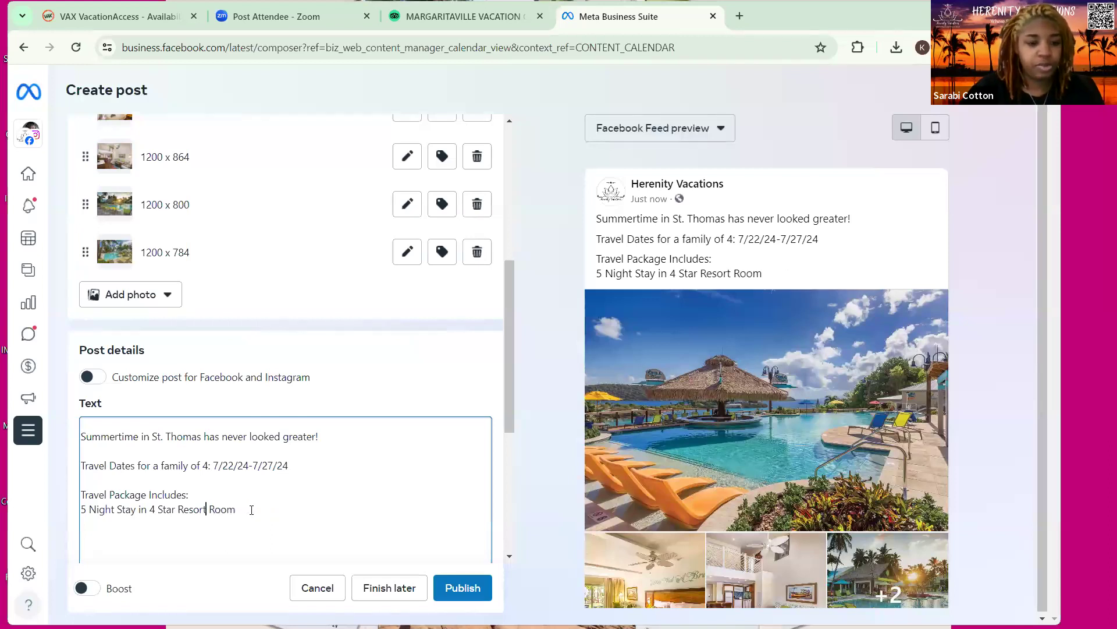
key("BackSpace")
type("udio")
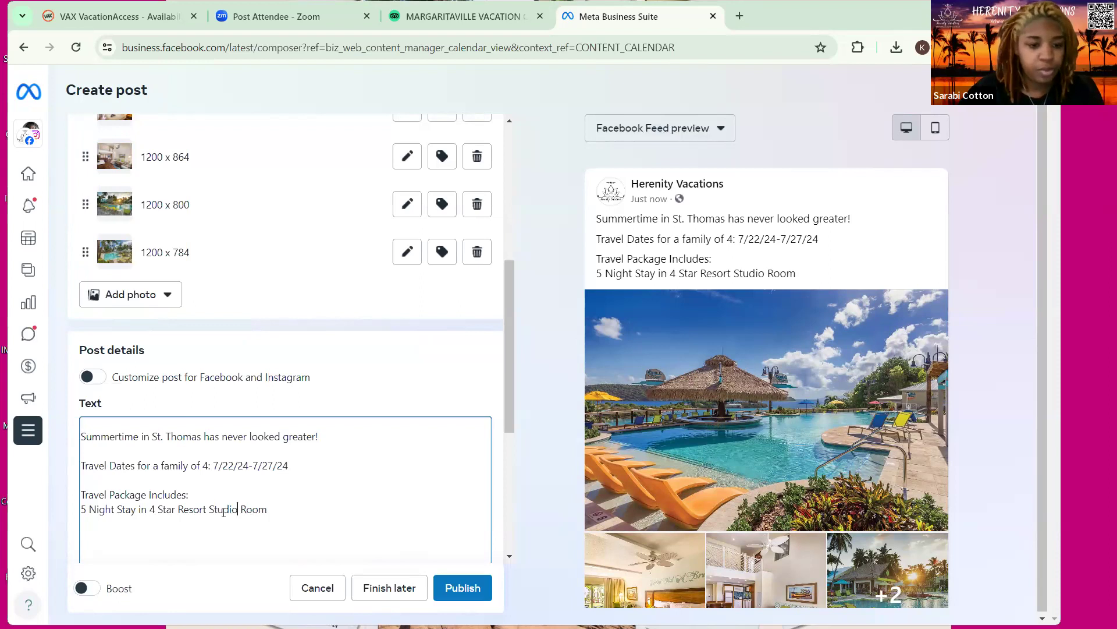
left_click(288, 513)
type("with Balcony ")
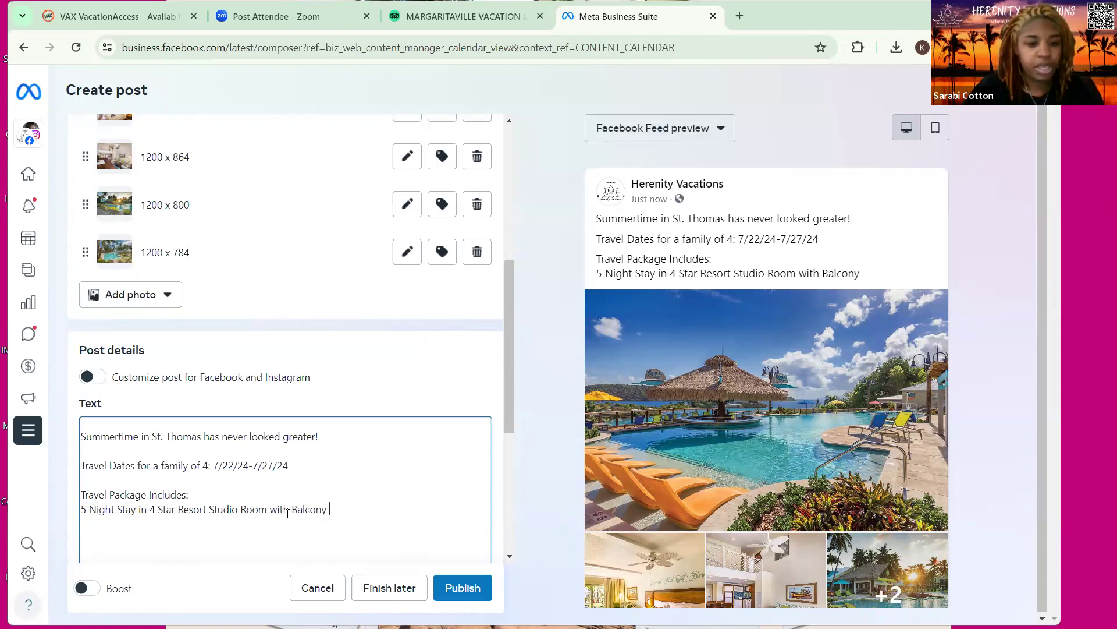
type("and Partial")
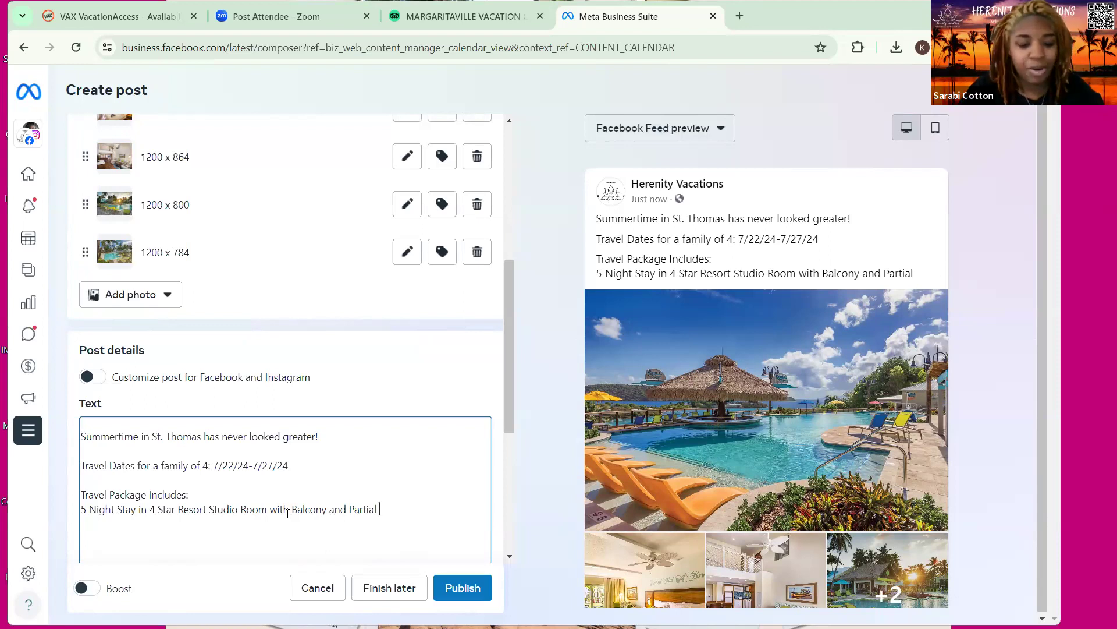
type("Kitchen")
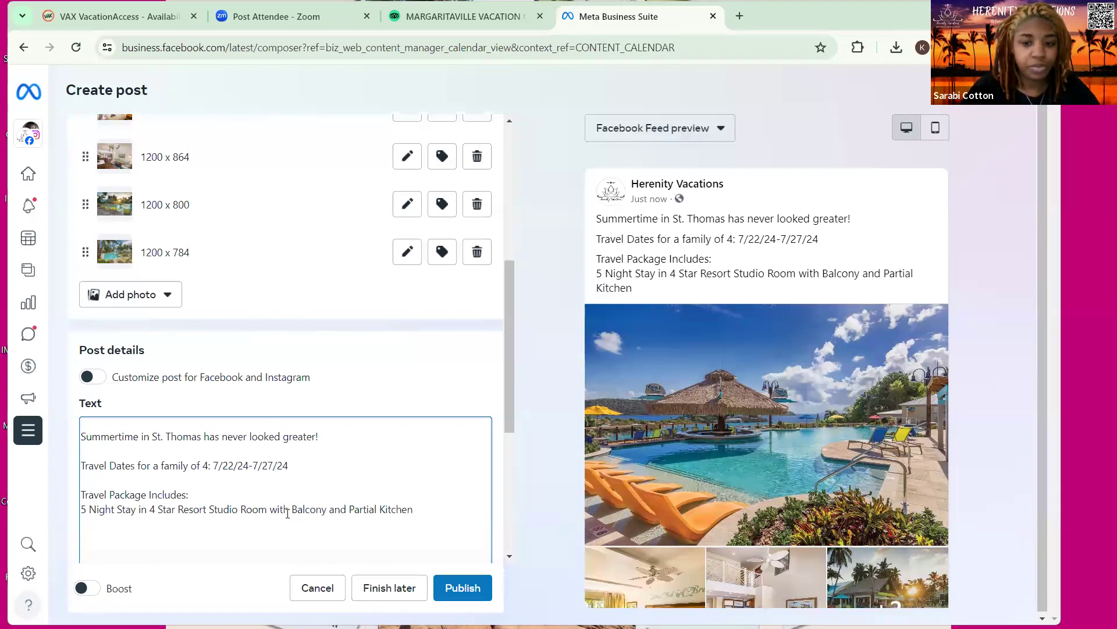
key("Return")
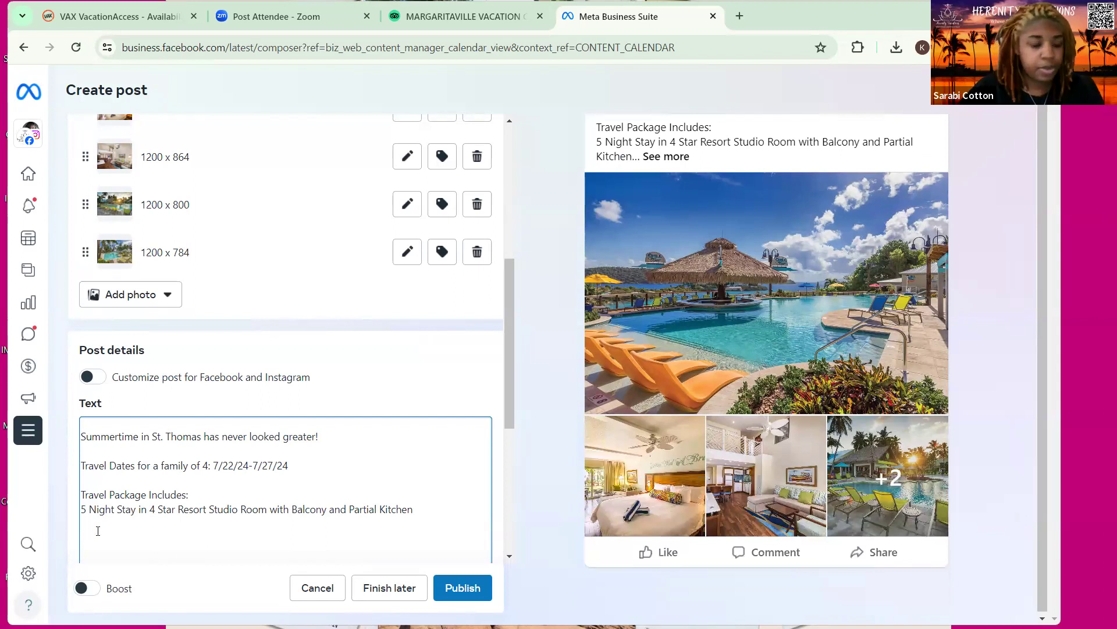
Add the package item 'Roundtrip Airport to Resort Transfers' followed by a blank line
type("Hor")
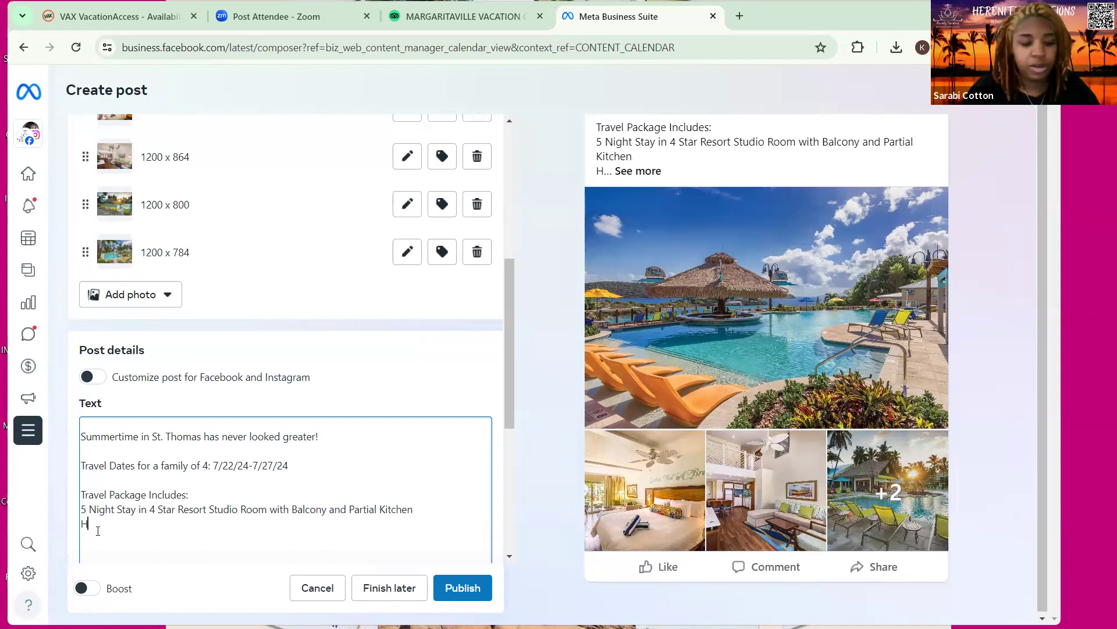
key("BackSpace")
key("BackSpace")
key("BackSpace")
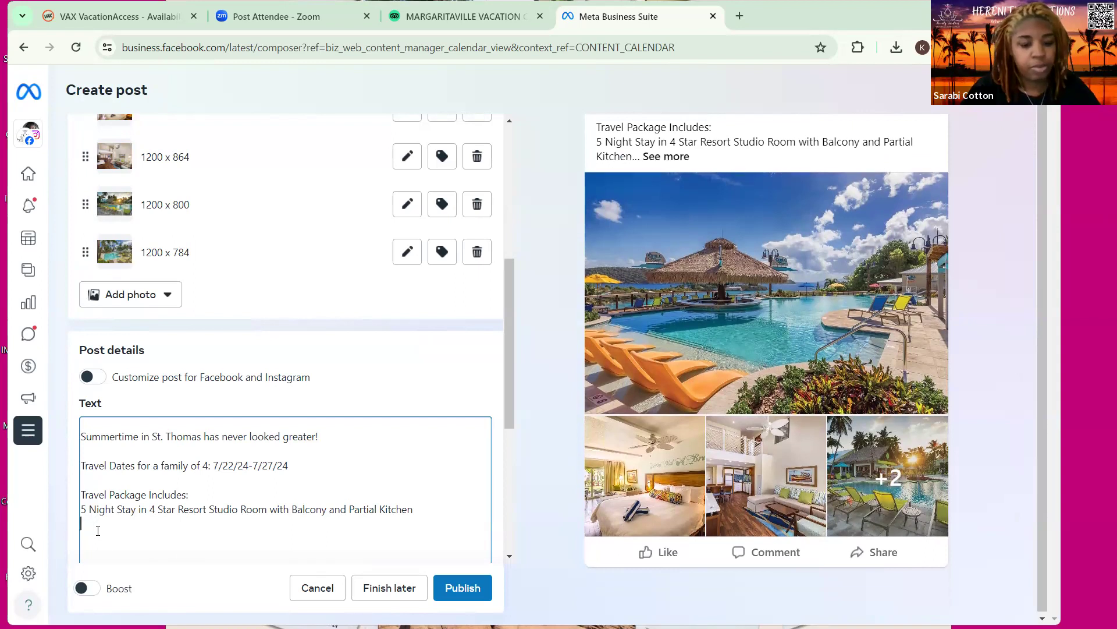
type("Roundtrip Airport to Resot")
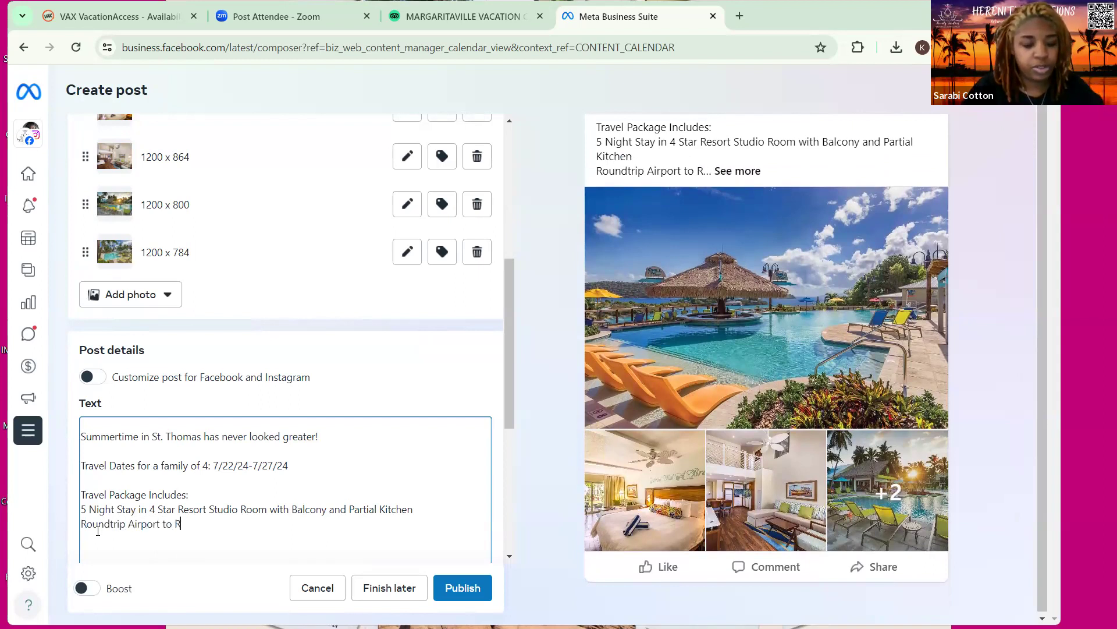
key("BackSpace")
type("rt Transfers")
key("Return")
key("Return")
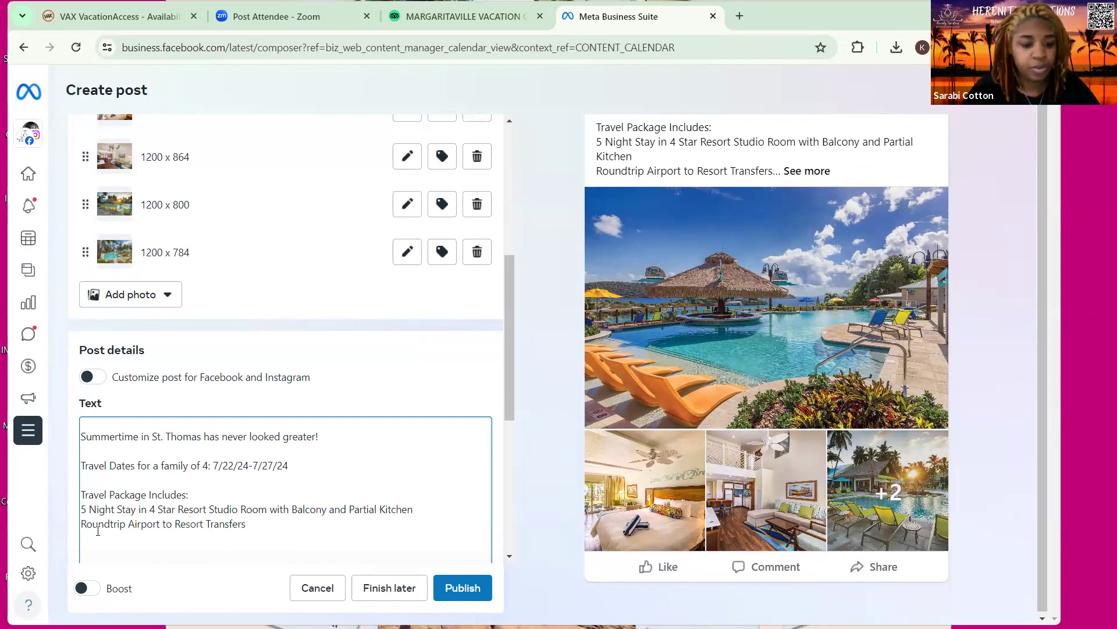
Add 'Deposit only $430 total for a family of 4' and begin a 'Total Pricing starting at' line
type("Deposit:")
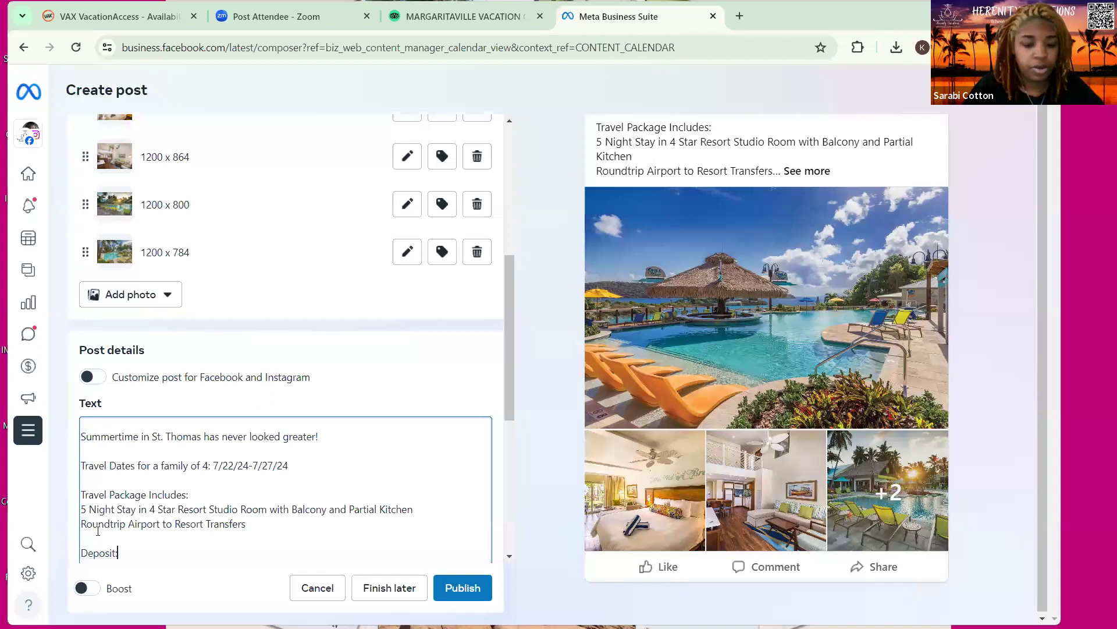
key("BackSpace")
type("only $429")
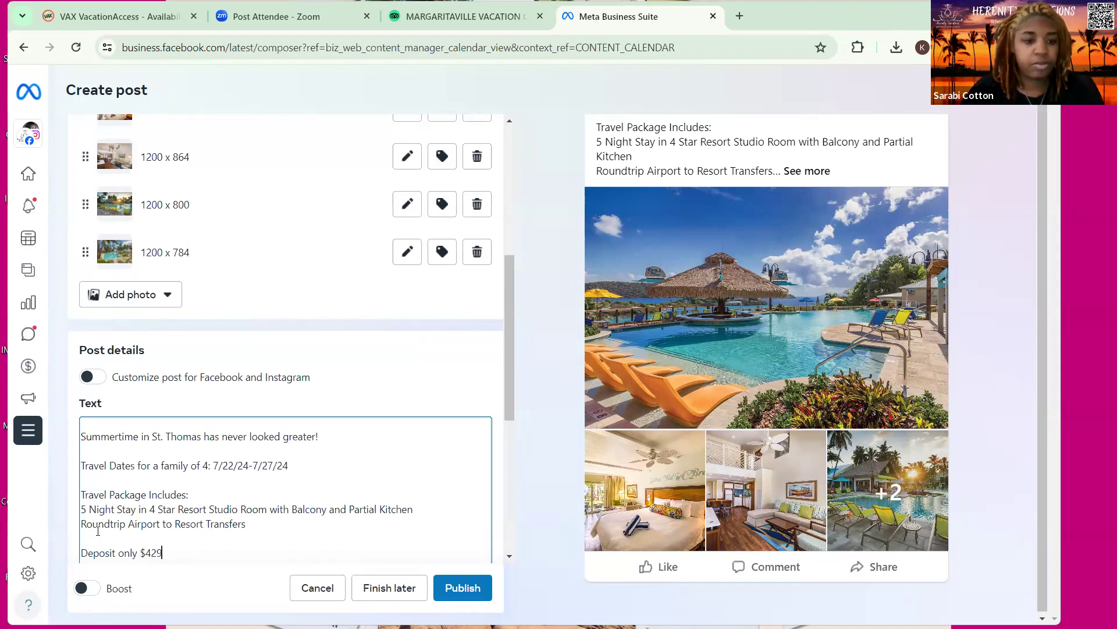
key("BackSpace")
key("BackSpace")
type("30 tot")
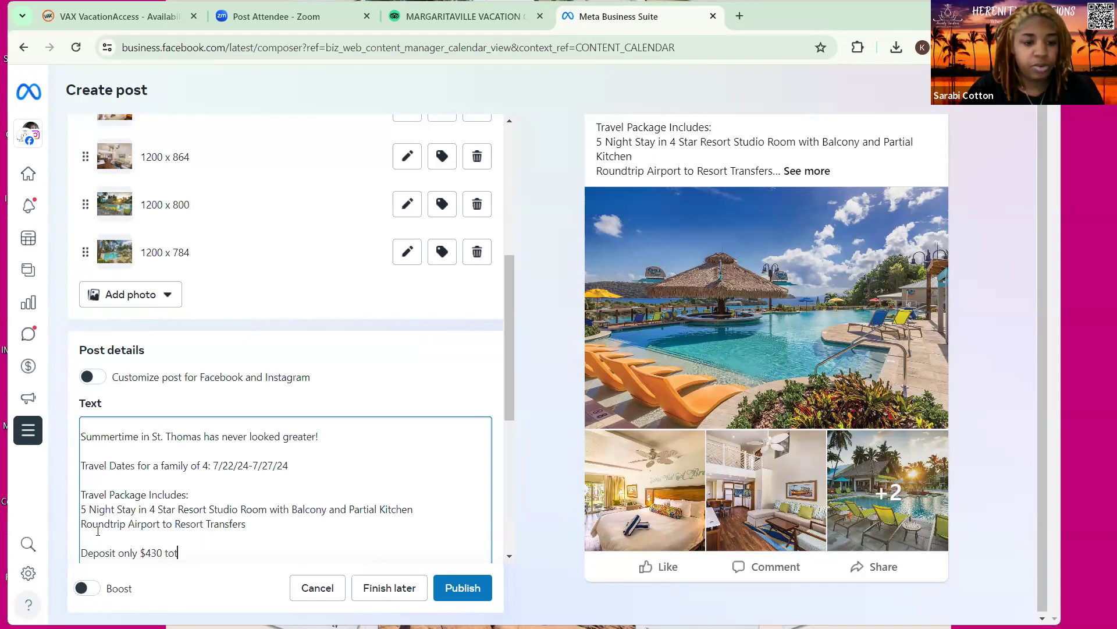
type("al for a family f")
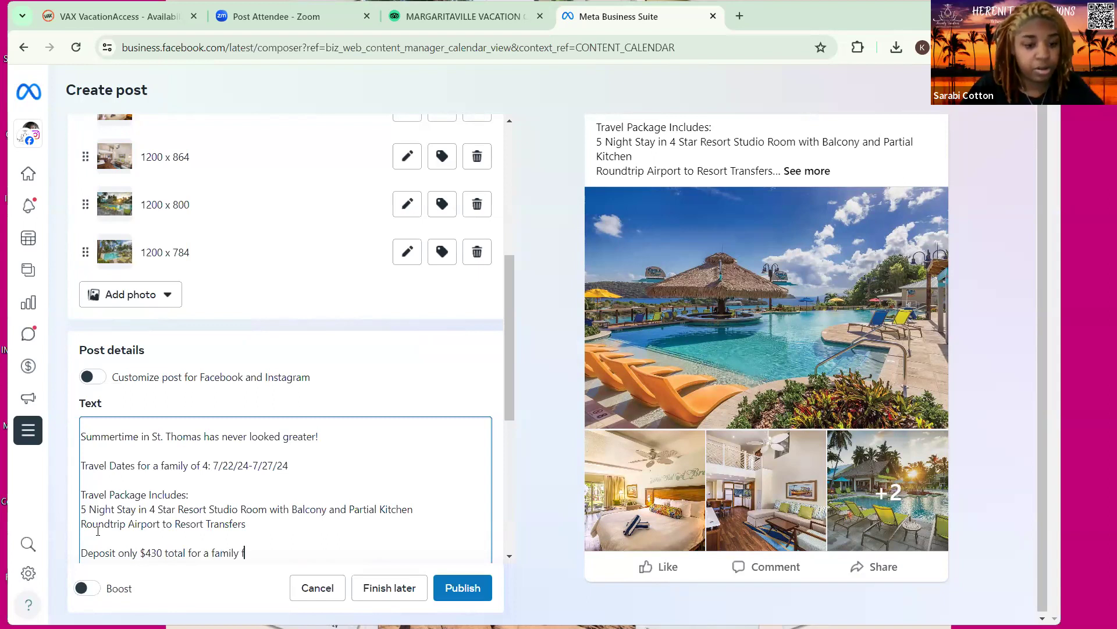
key("BackSpace")
type("of 4")
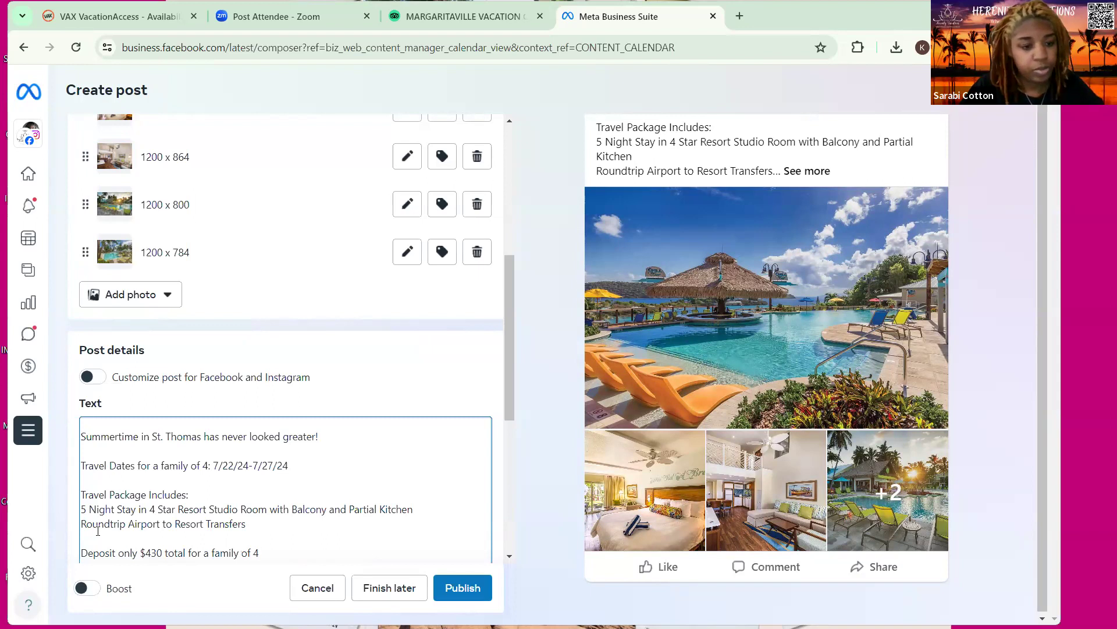
key("Return")
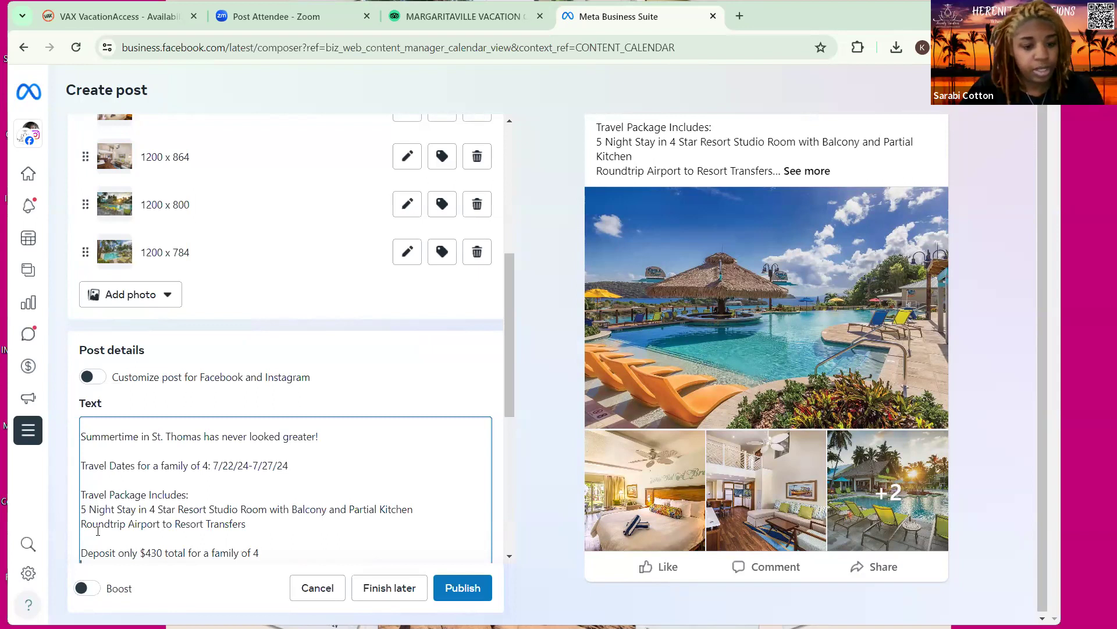
type("Total ")
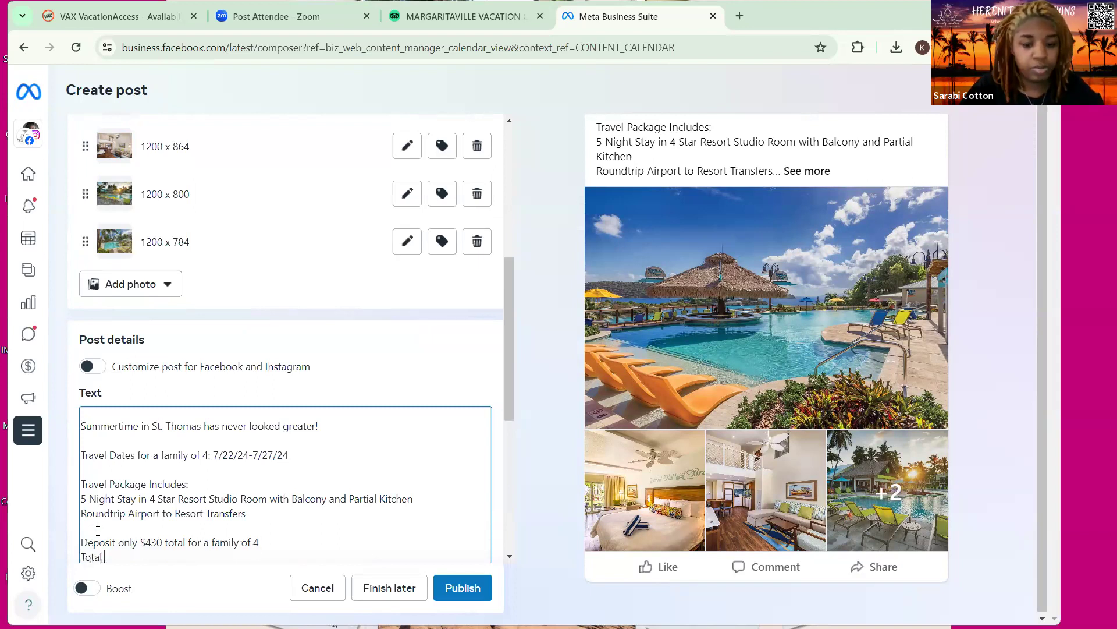
type("Pricing ")
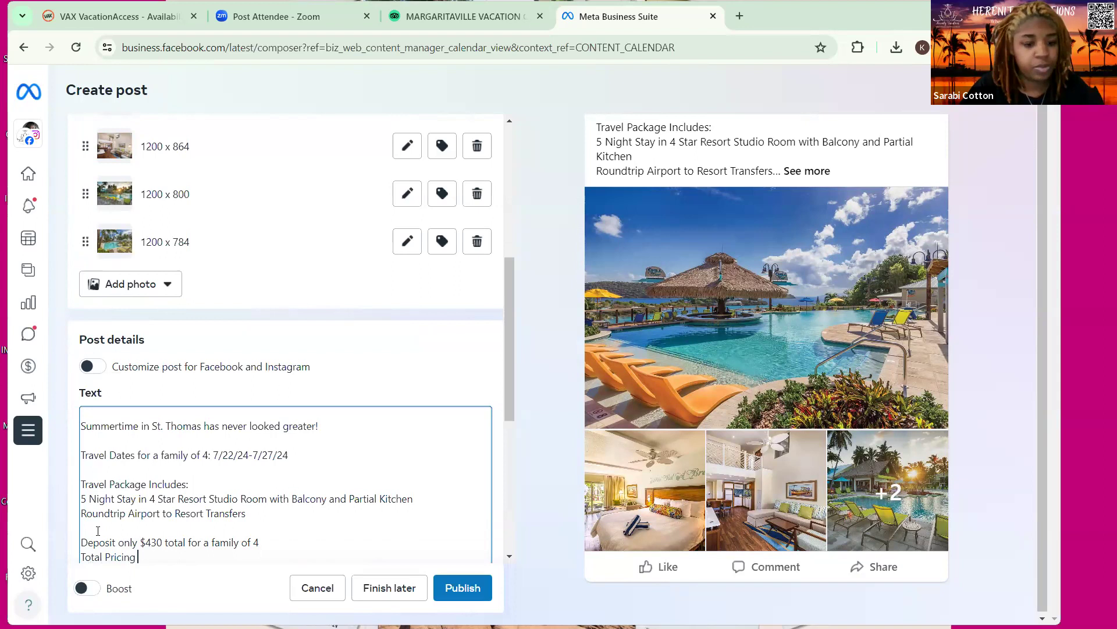
type("$tarting at")
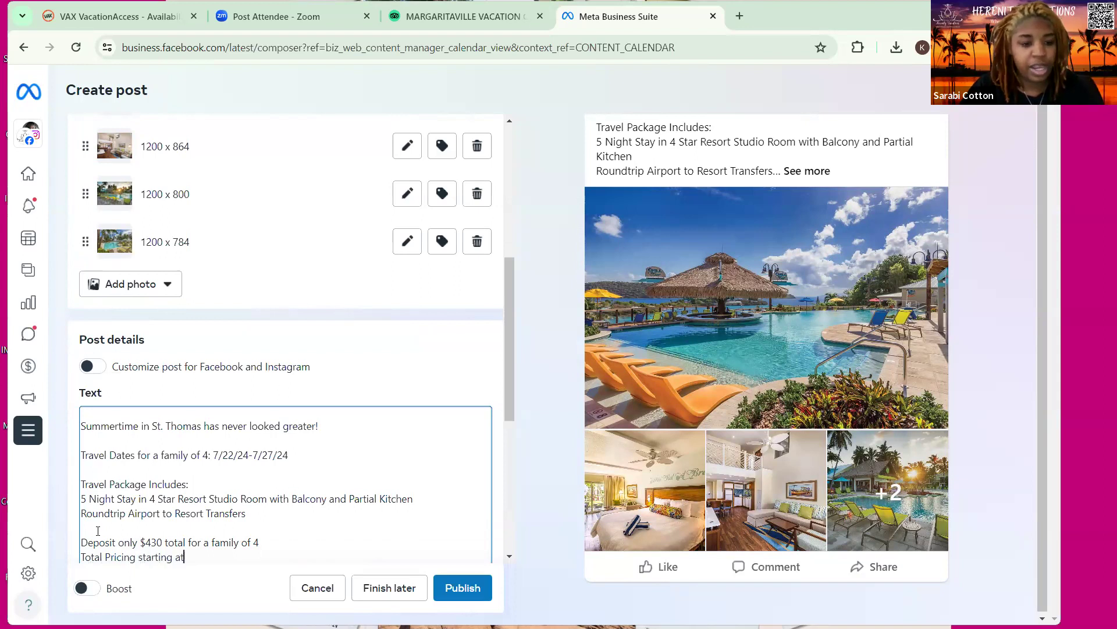
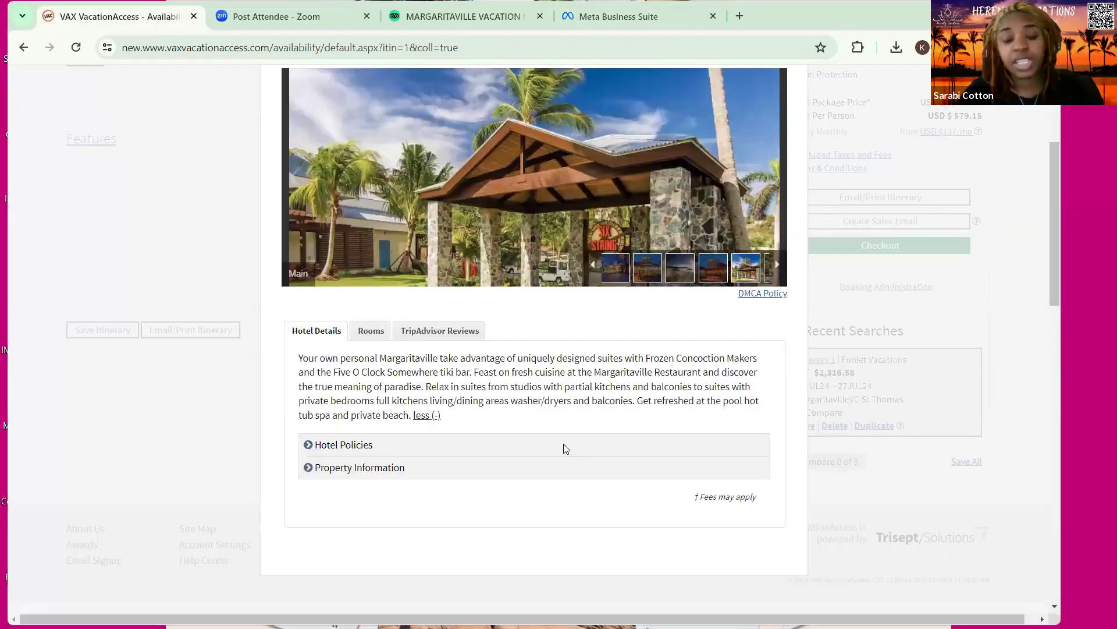
Close the Margaritaville St. Thomas hotel details to return to the itinerary summary
key("Escape")
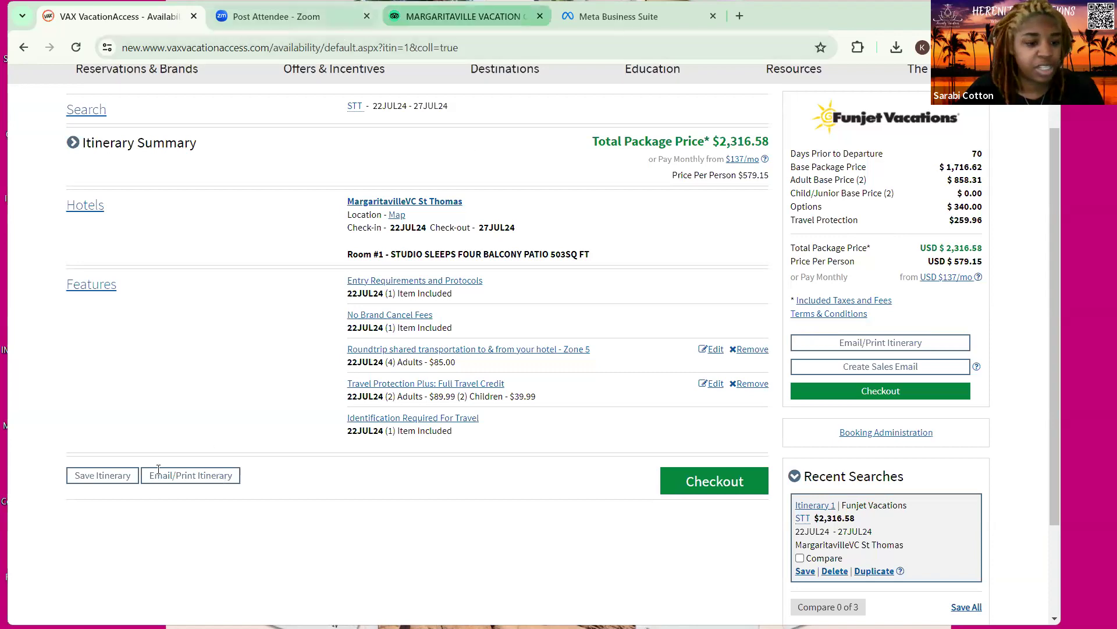
Reword the deposit line to begin 'Deposits starting only $430'
key("ctrl+shift+Tab")
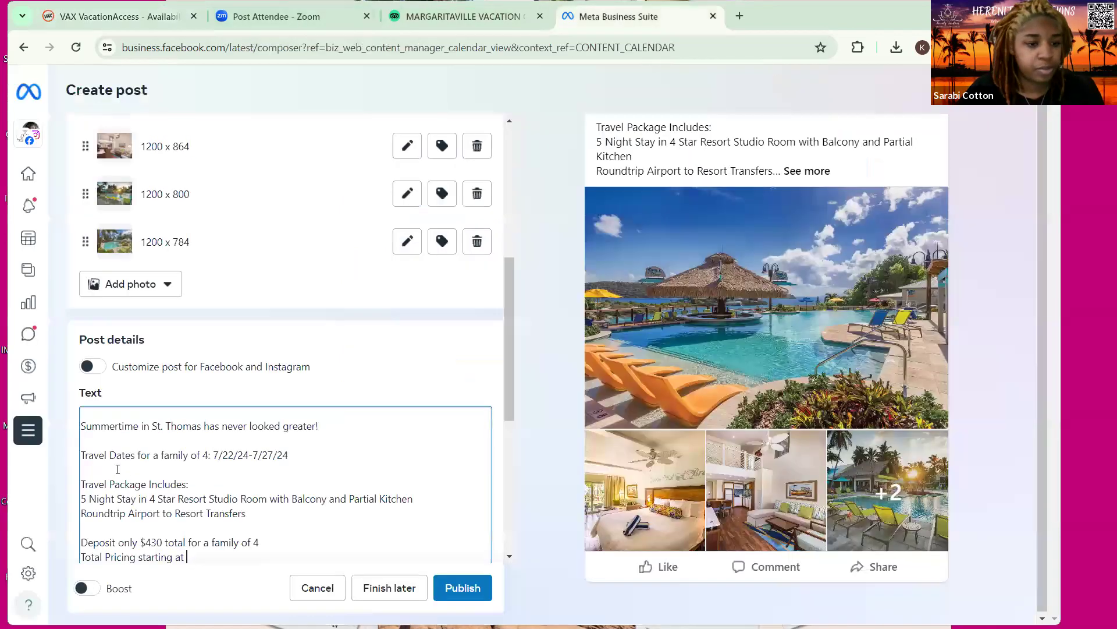
scroll(119, 469, "down", 1)
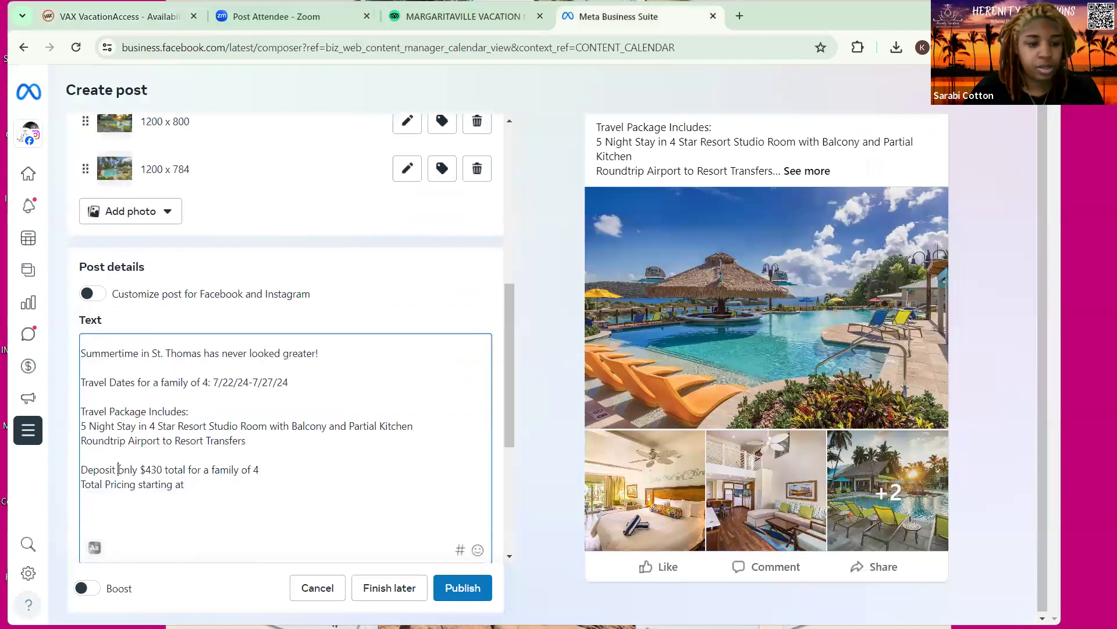
left_click(119, 469)
type("Pricing s")
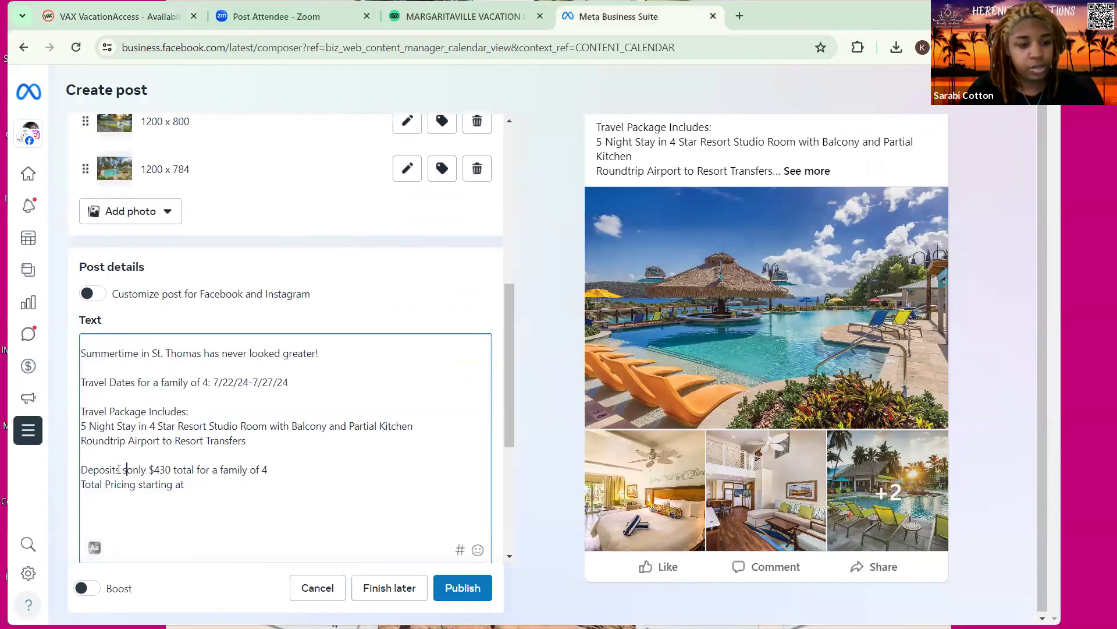
type("tarting")
Complete the total line as 'Total Pricing starting at $2,317 for a family of 4'
left_click(193, 484)
type("$2")
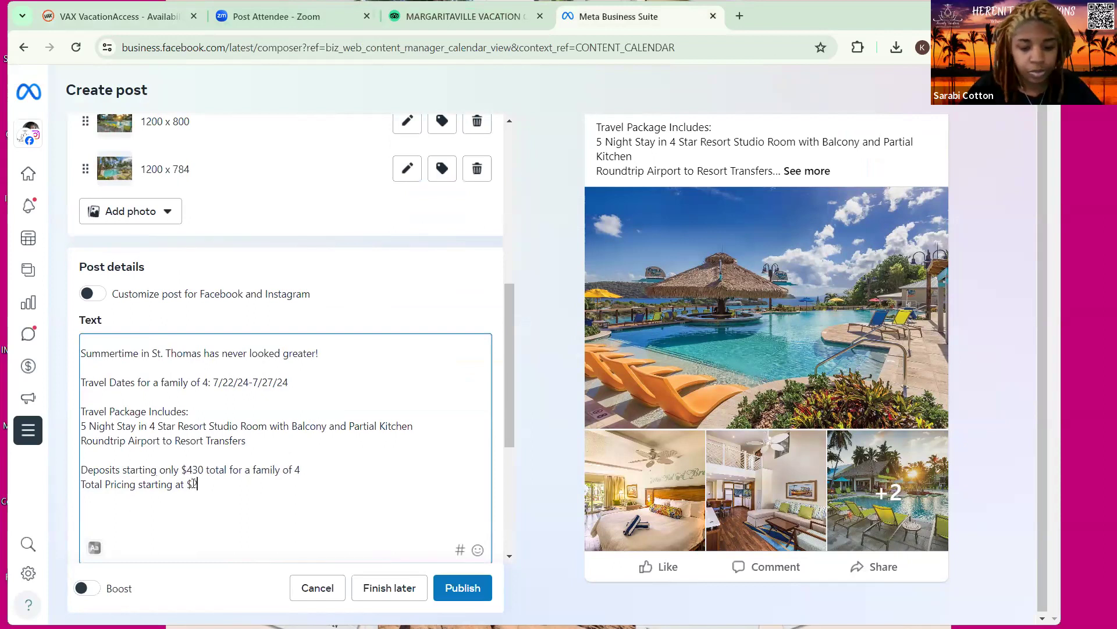
type(",317")
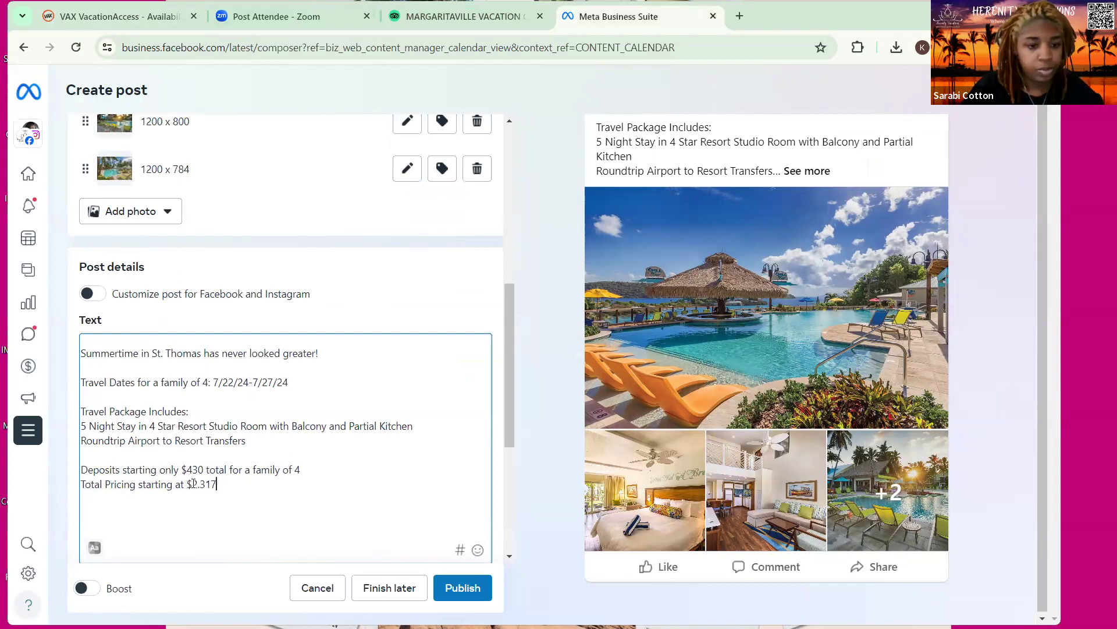
key("BackSpace")
key("BackSpace")
key("BackSpace")
key("BackSpace")
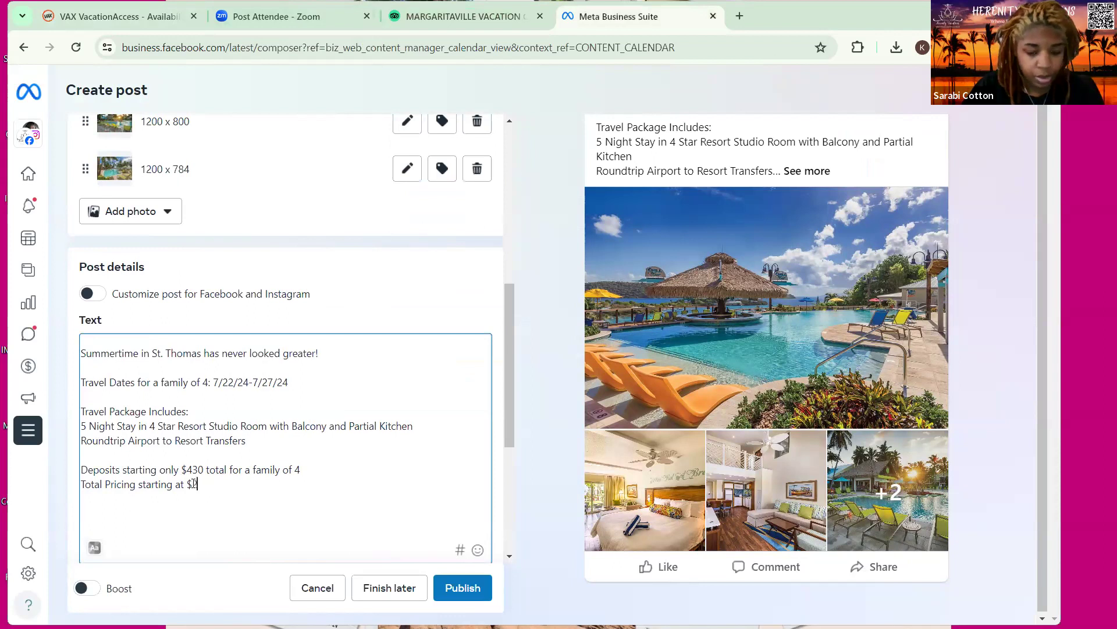
type(",2")
key("BackSpace")
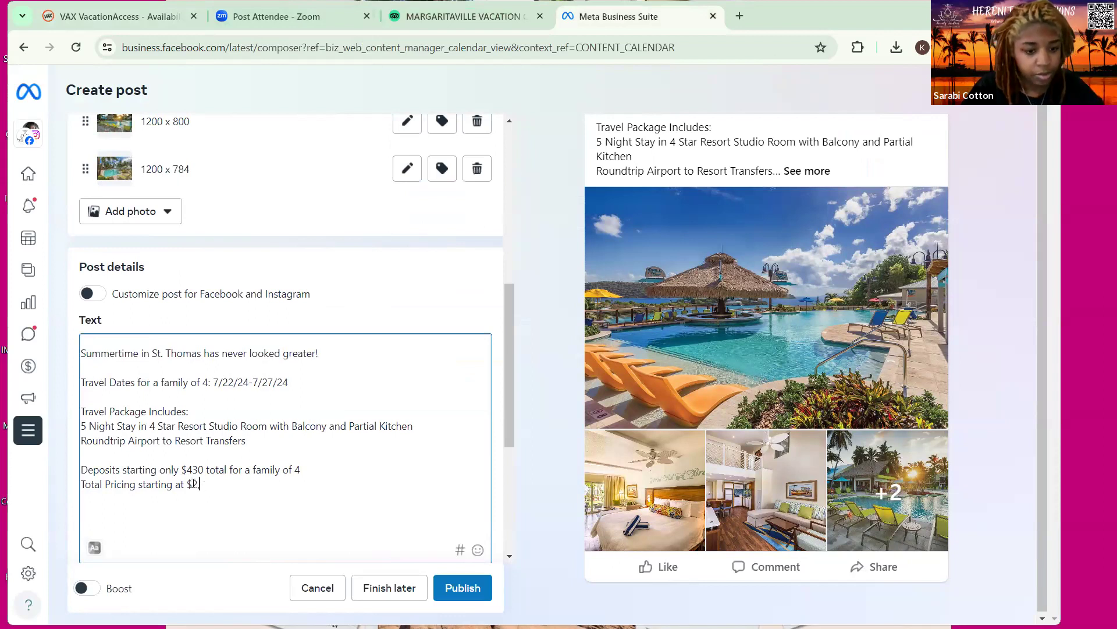
type("317")
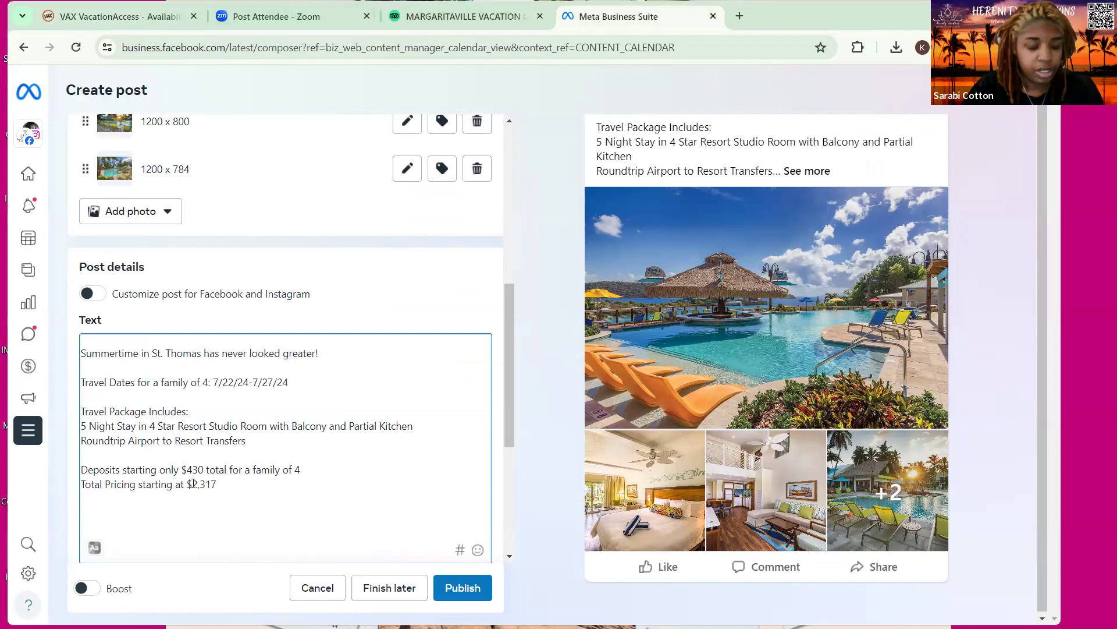
type(" for a ")
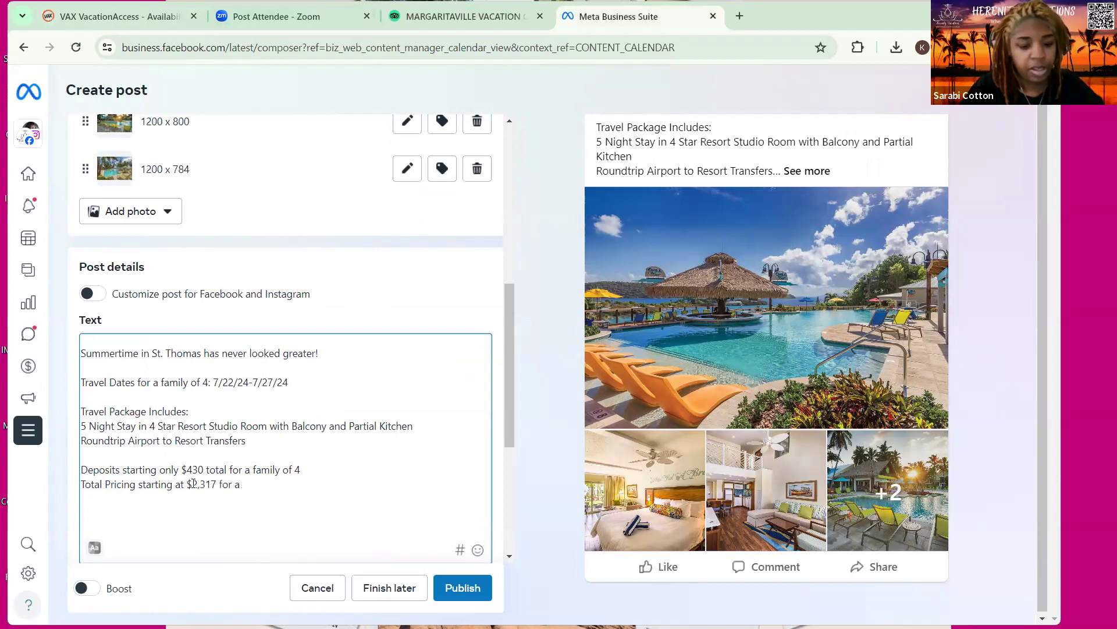
type("fami")
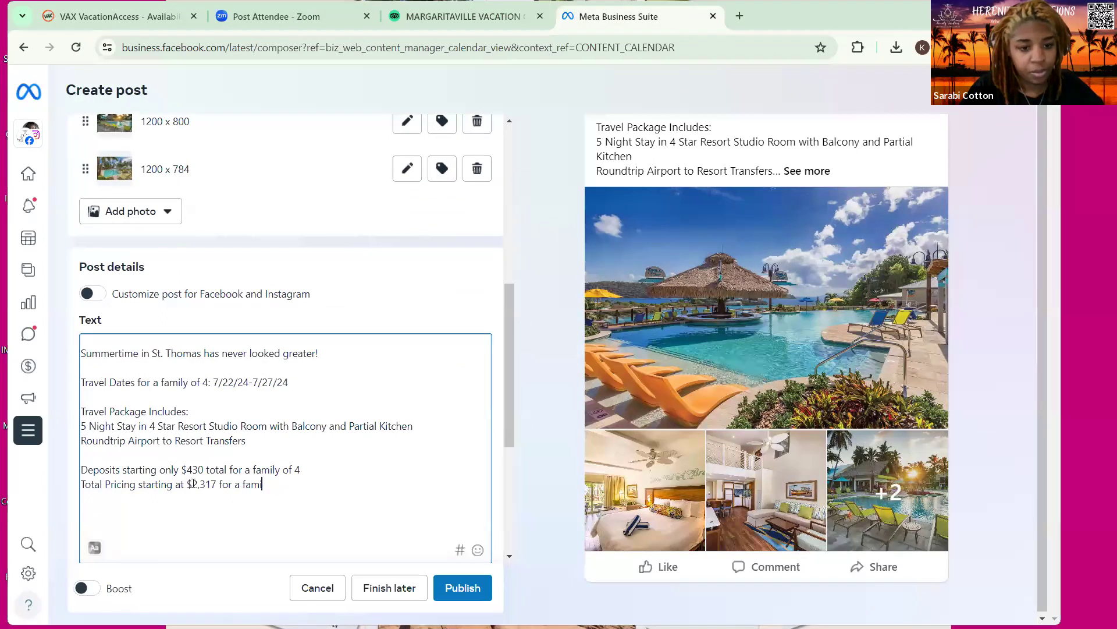
type("ly of 4 due")
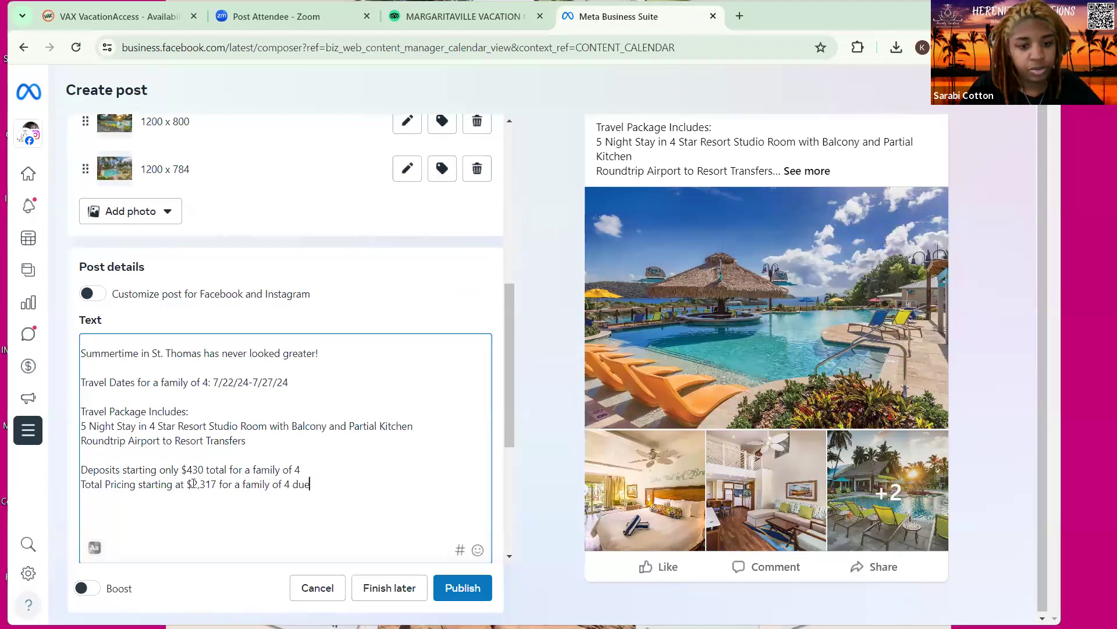
key("BackSpace")
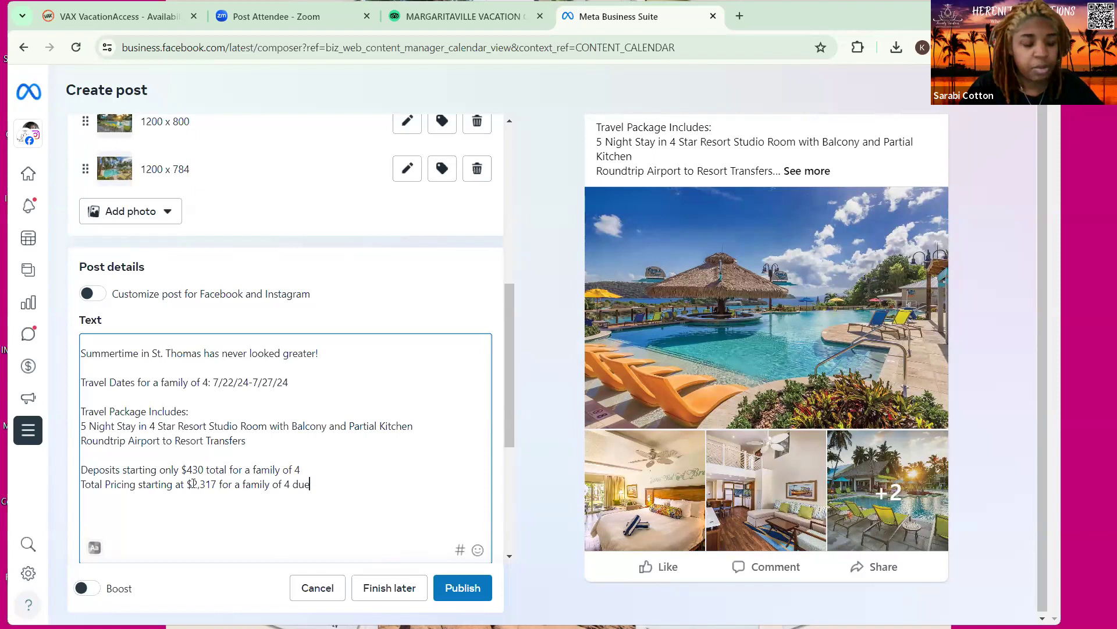
key("BackSpace")
key("BackSpace")
key("BackSpace")
key("BackSpace")
key("Return")
key("Return")
Add the line 'Prices are subject to change and are based on availability at time of booking'
type("Prices are subject to change")
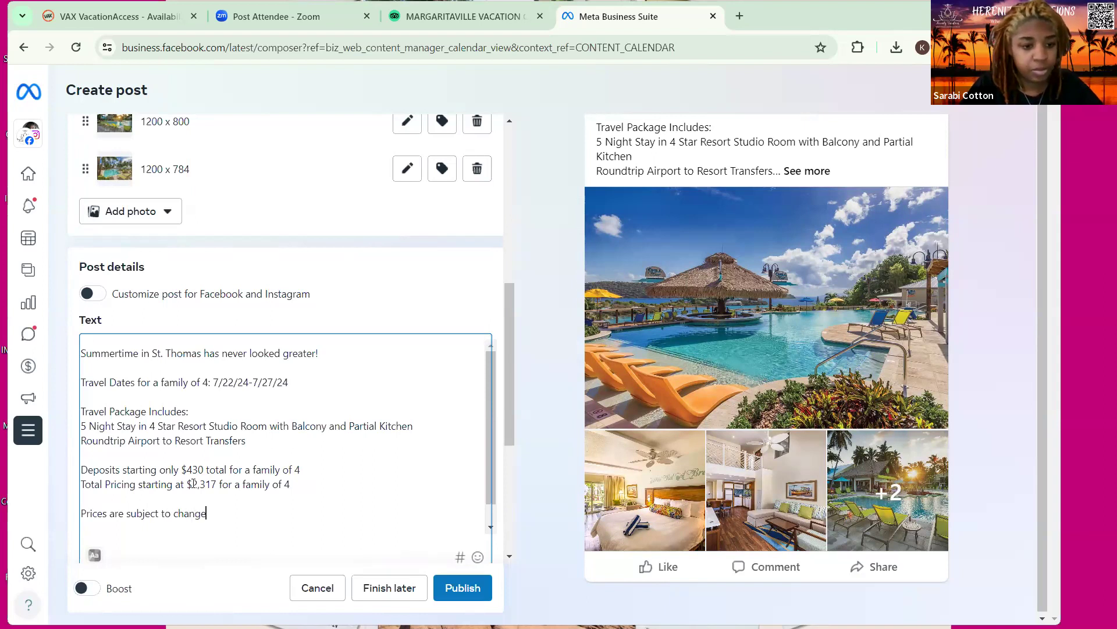
type(" and are ")
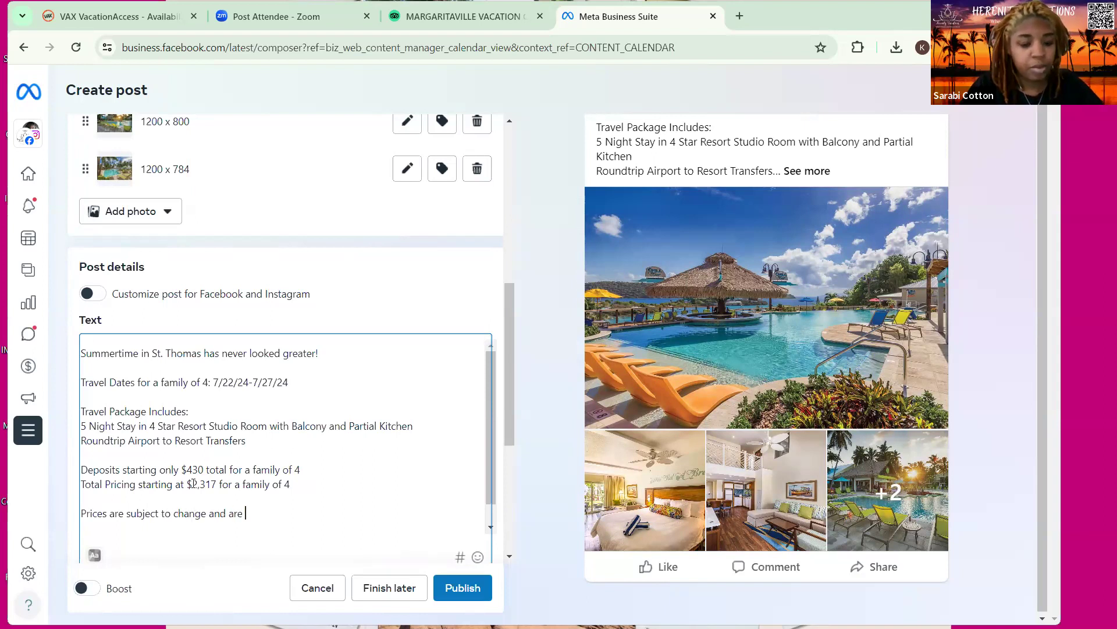
type("based on avav")
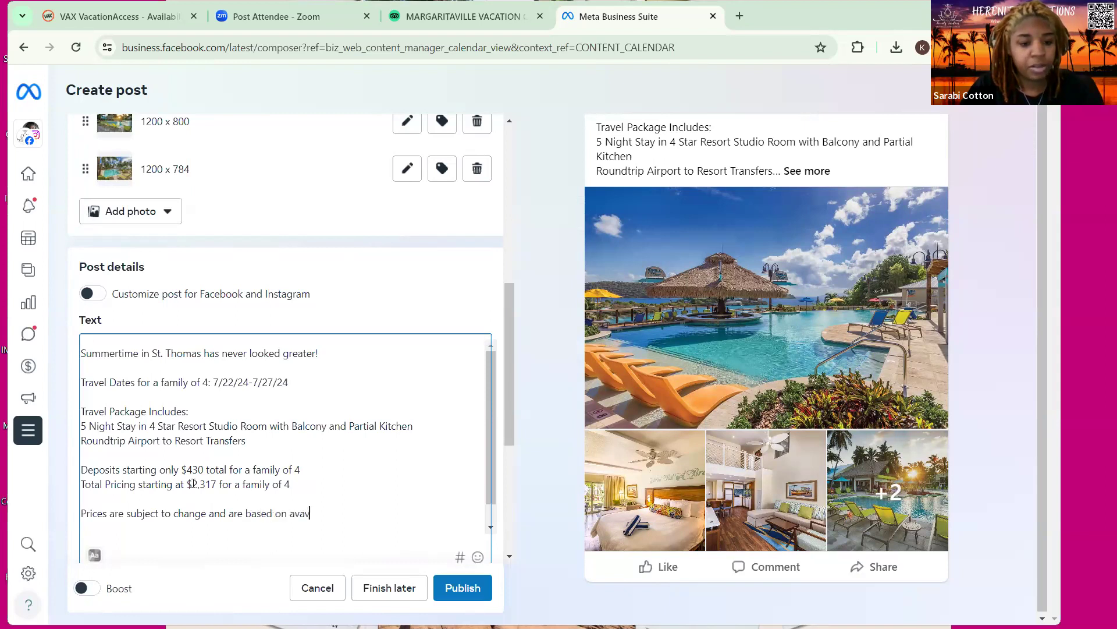
key("BackSpace")
key("BackSpace")
key("BackSpace")
type("vail")
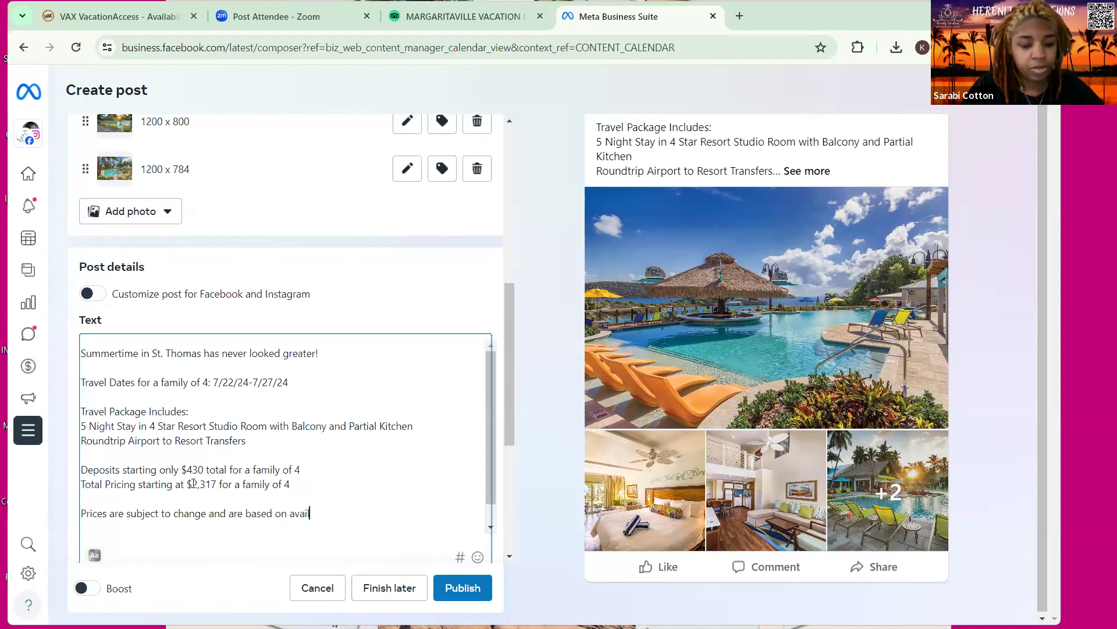
type("ability")
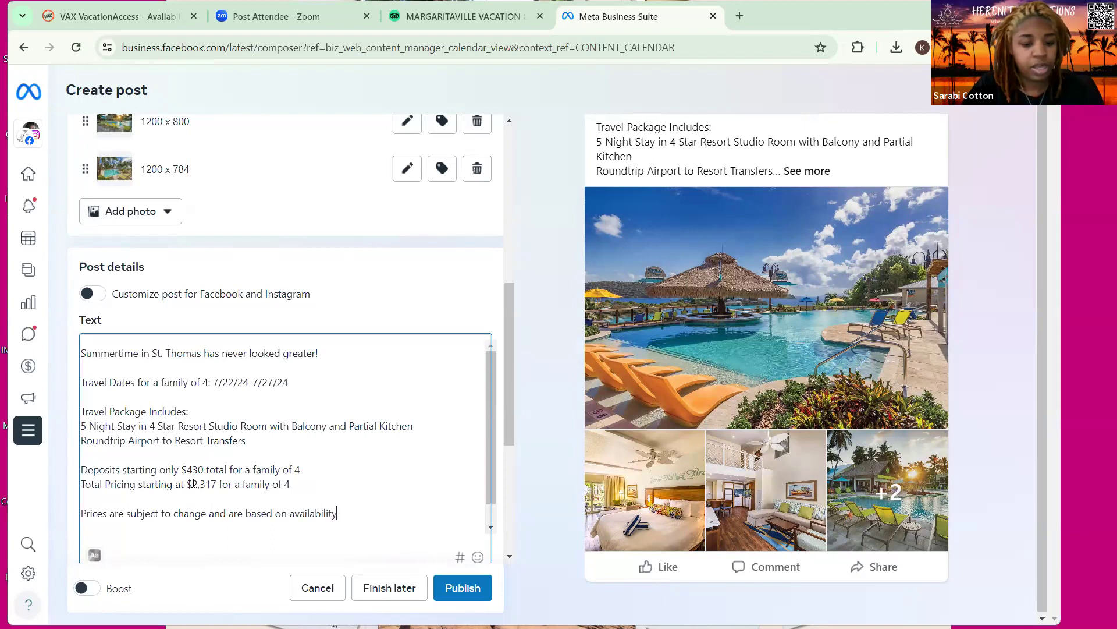
type(" at time of boo")
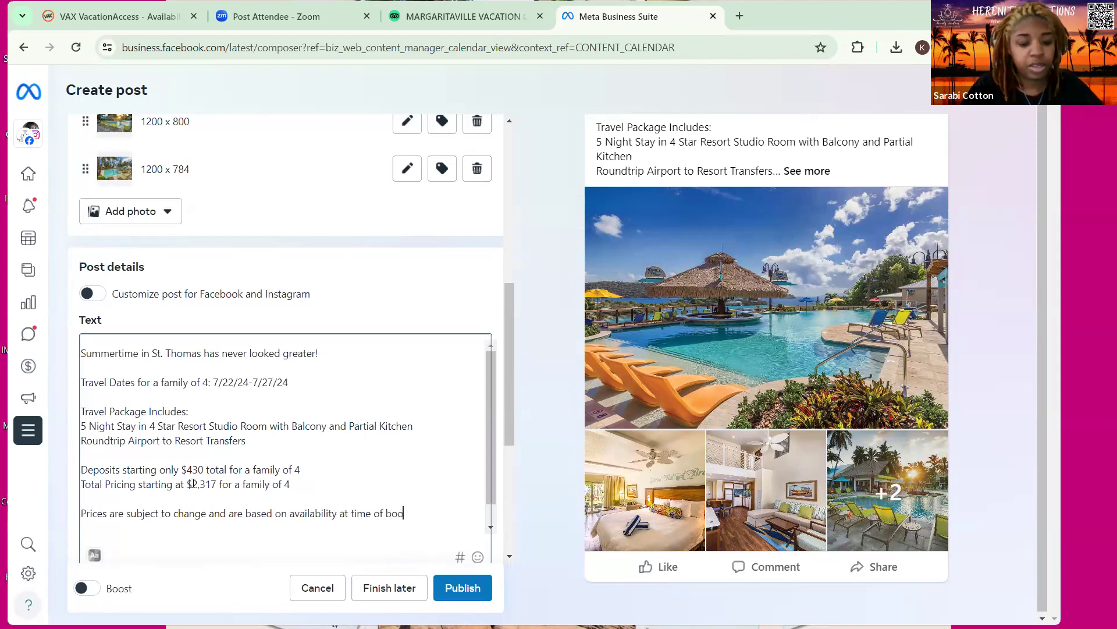
type("king")
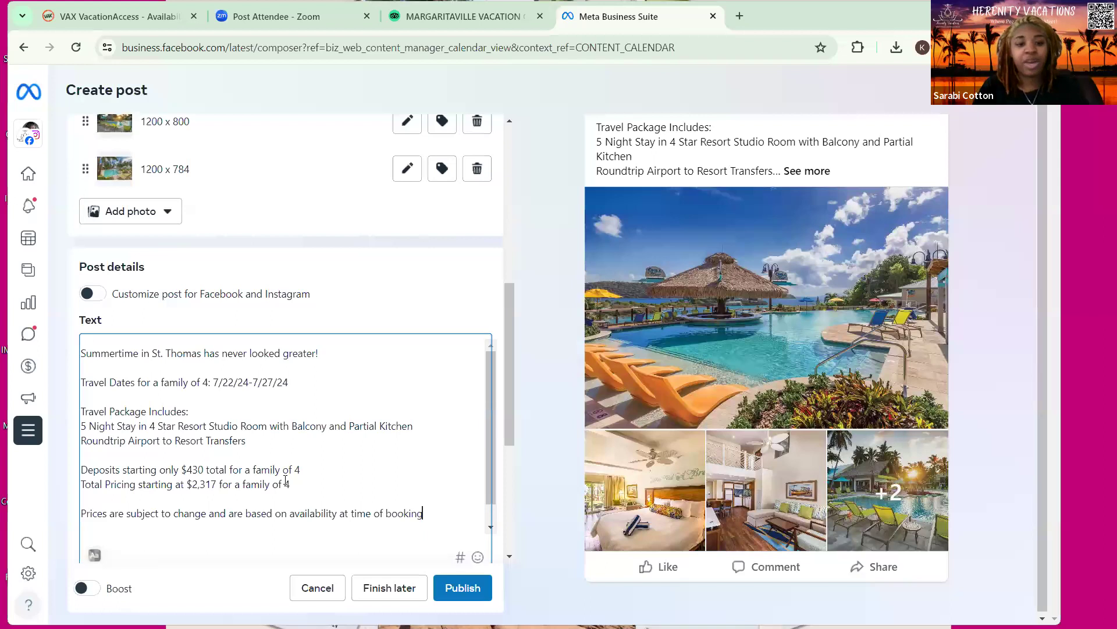
scroll(286, 480, "down", 1)
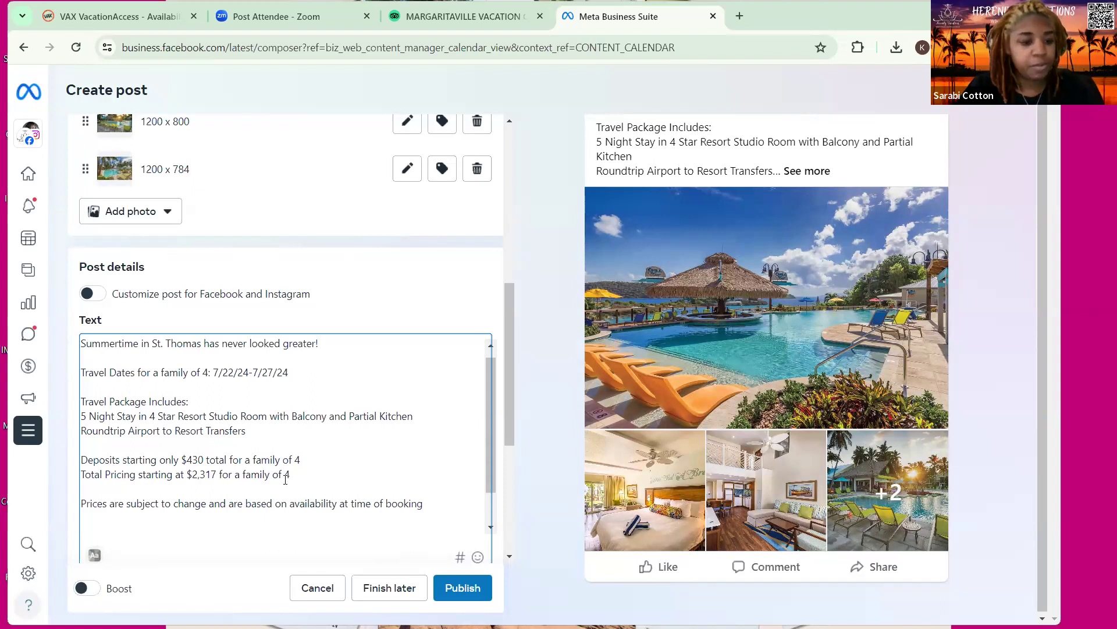
key("Return")
key("Return")
type("Contact me")
key("BackSpace")
key("BackSpace")
key("BackSpace")
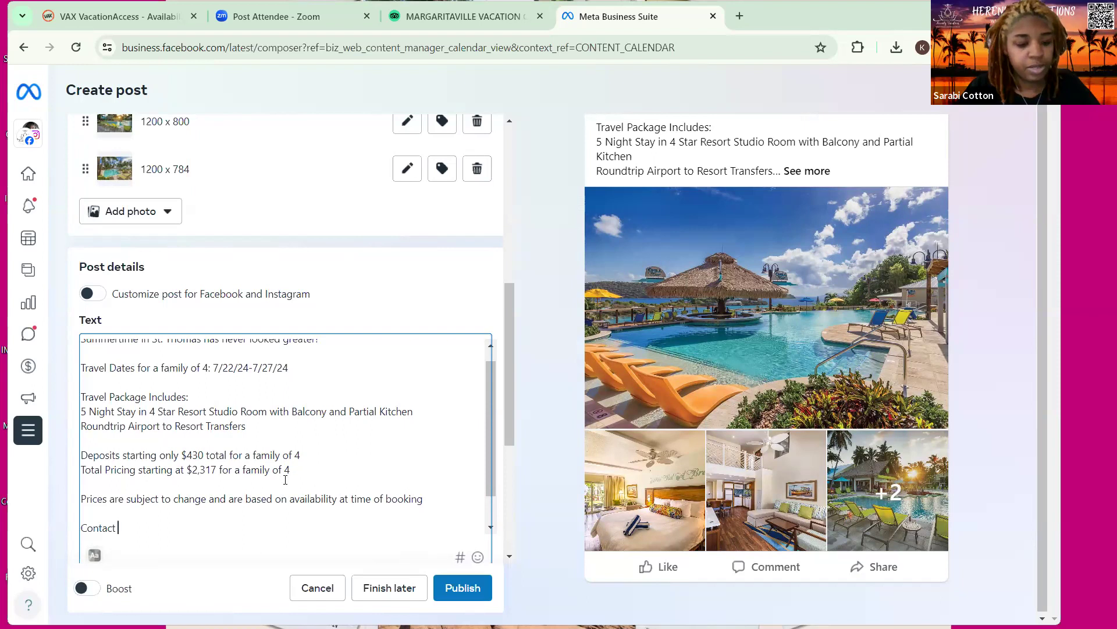
type("@He")
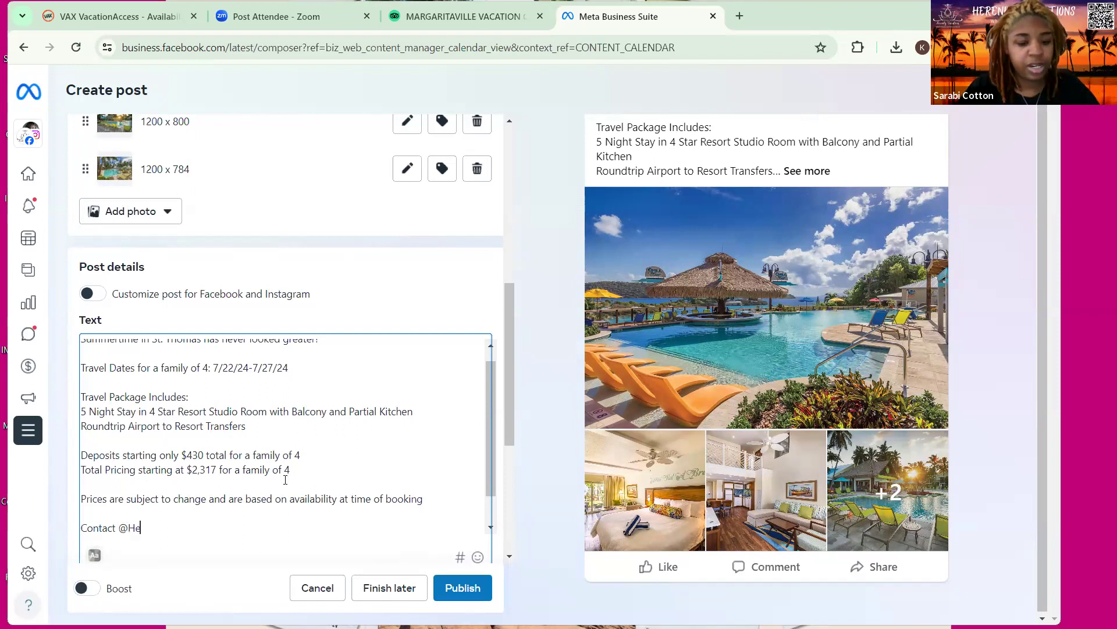
type("renityVacations")
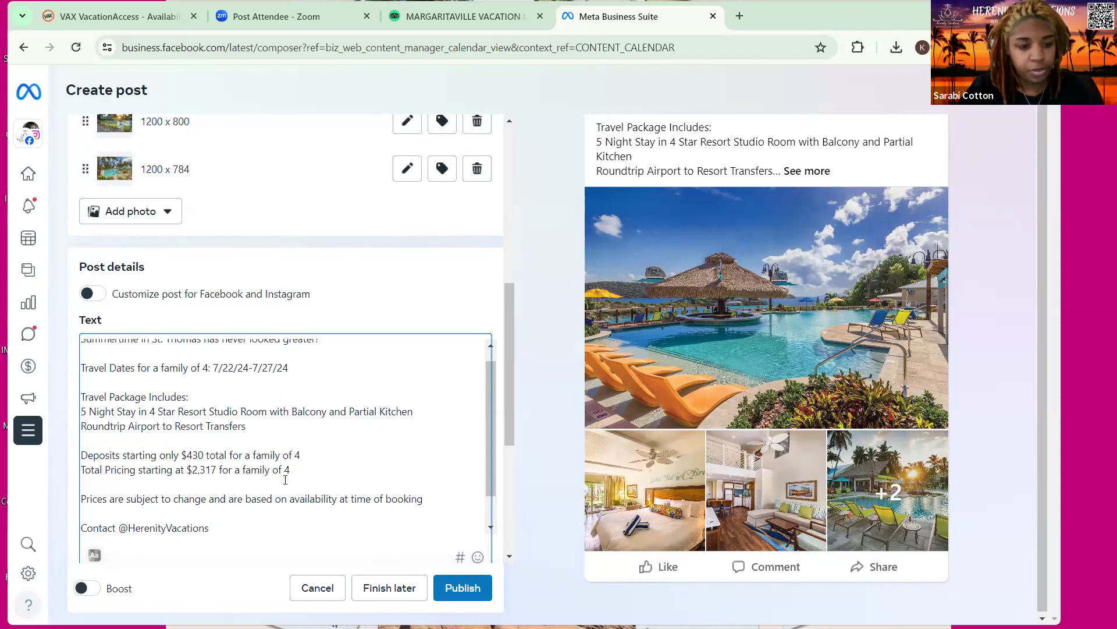
type(" at ")
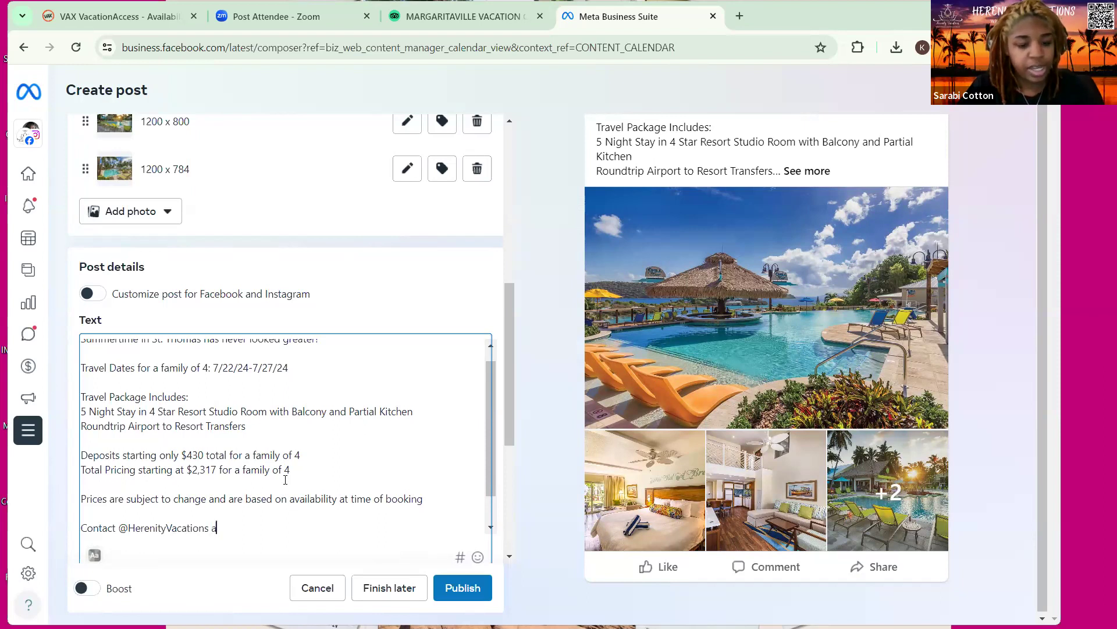
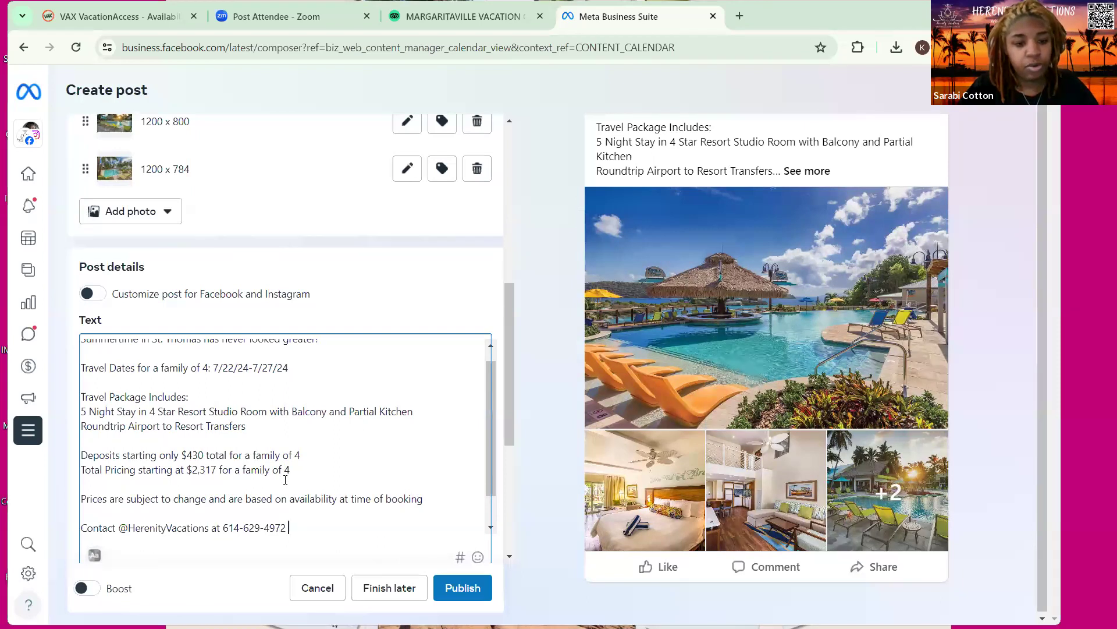
type(" OR visit")
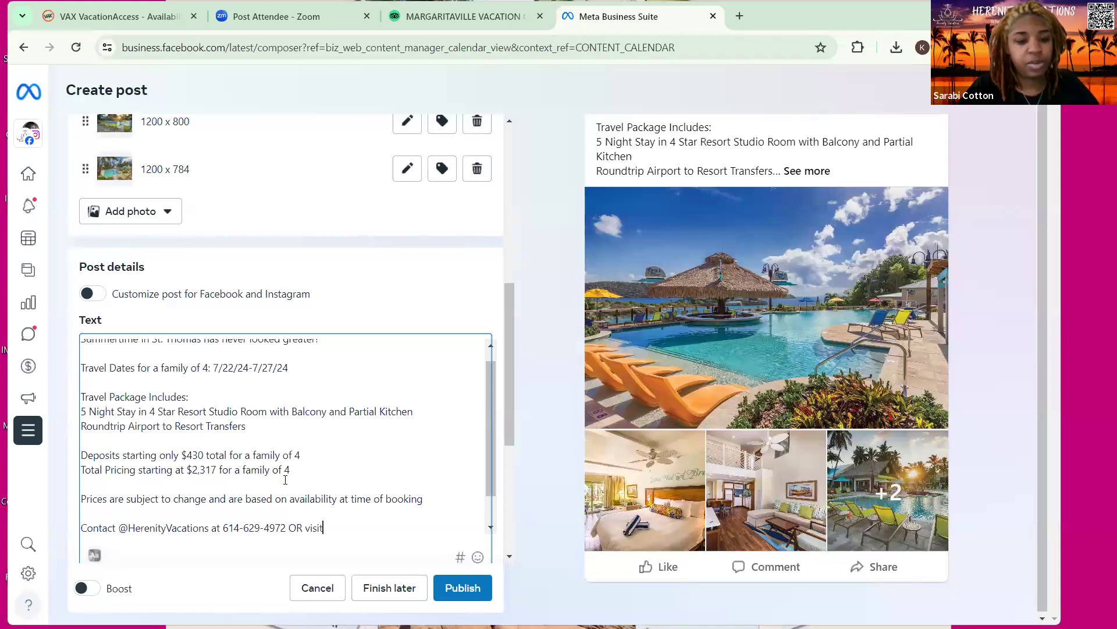
type(" www.herenityvacations.com")
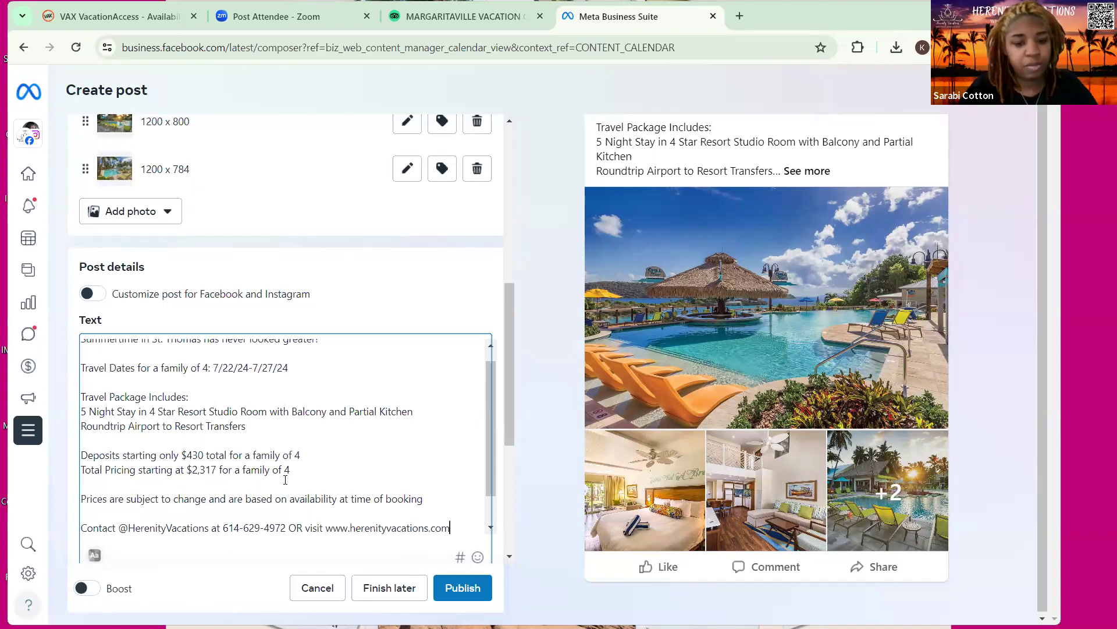
type(" to")
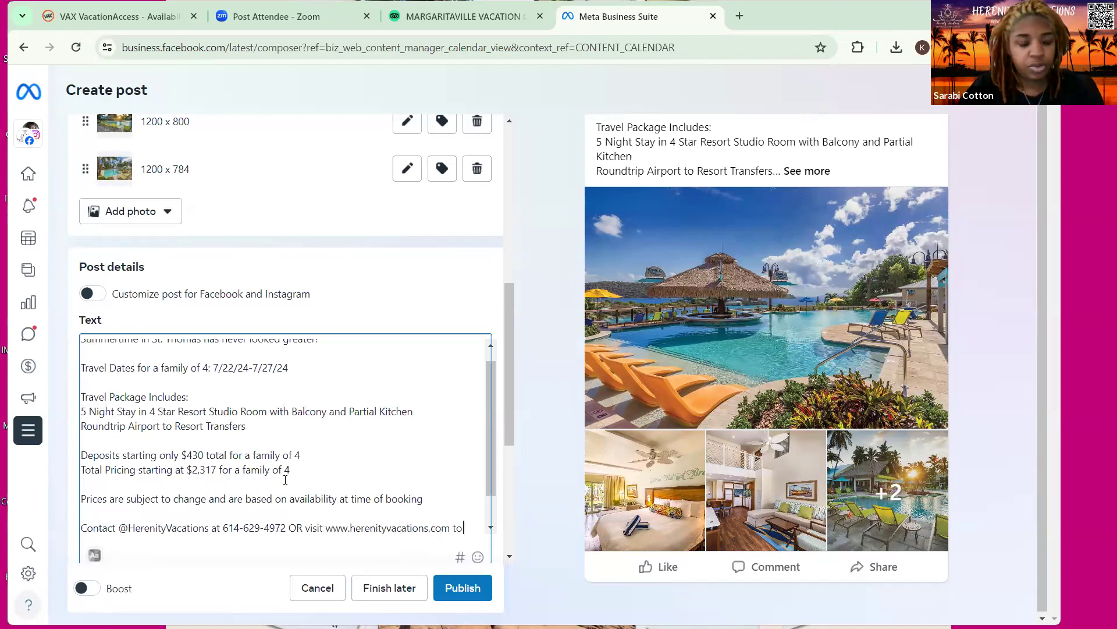
type(" loc")
key("BackSpace")
key("BackSpace")
key("BackSpace")
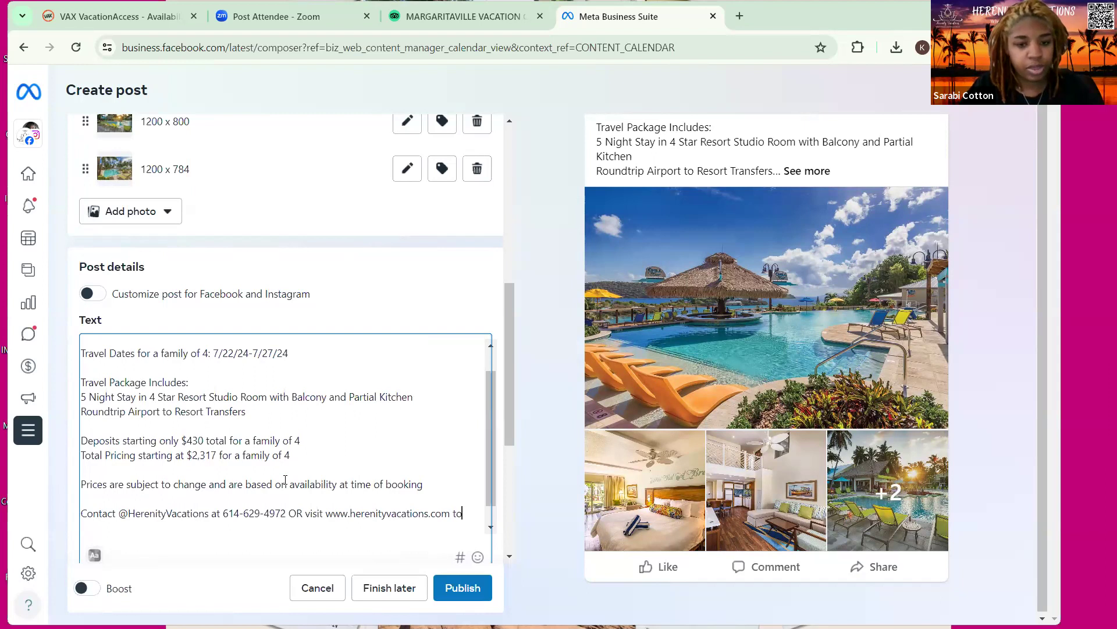
type("book before")
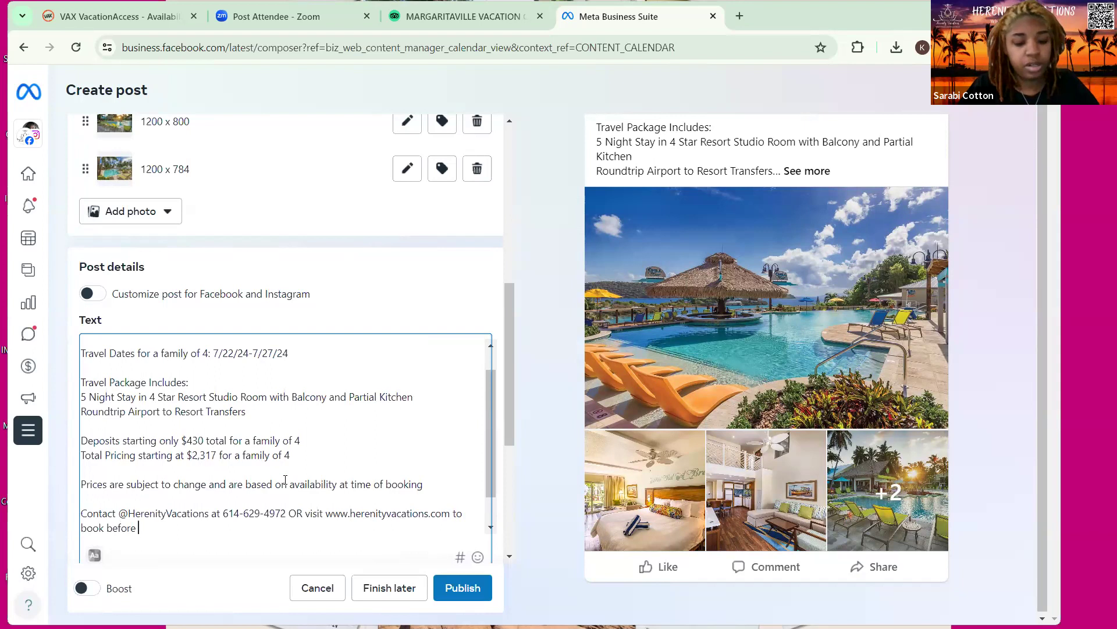
type("rooms ")
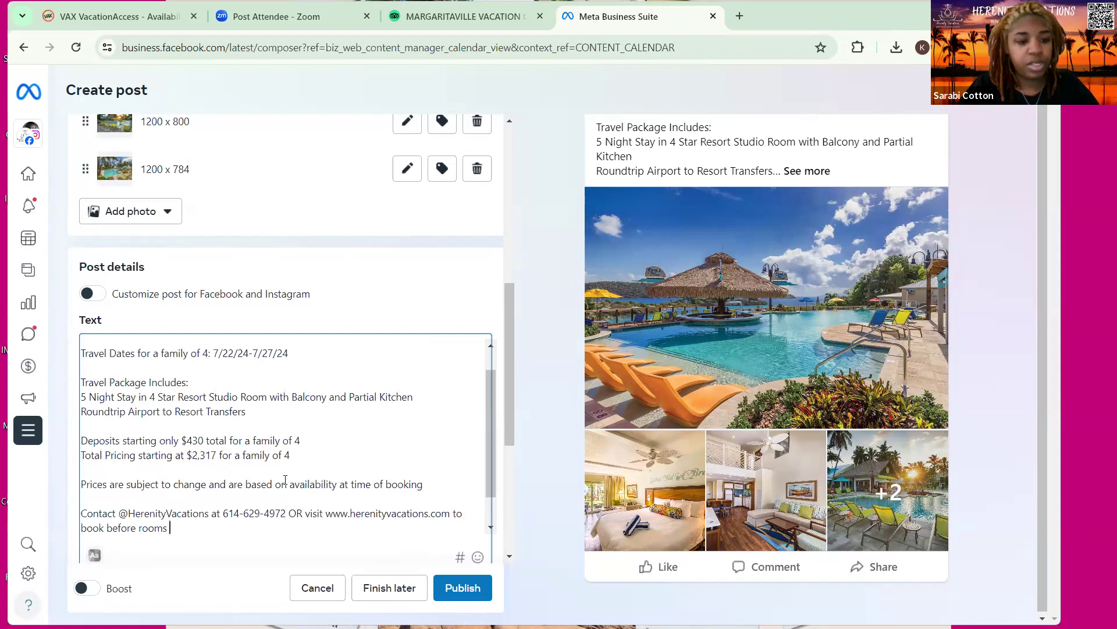
type("sell out!")
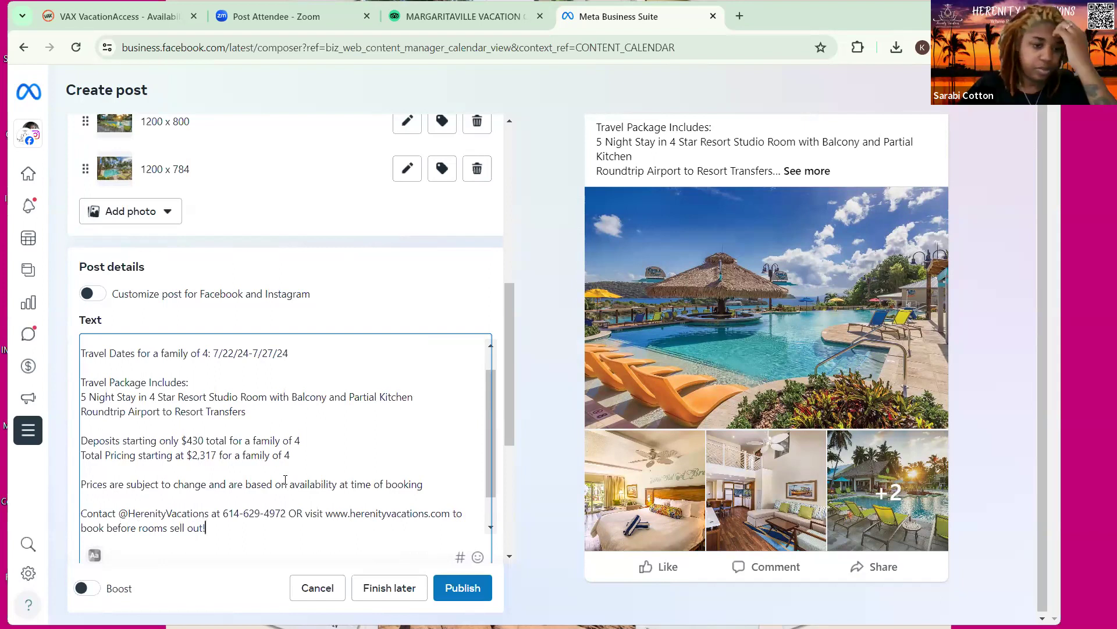
key("Return")
key("Return")
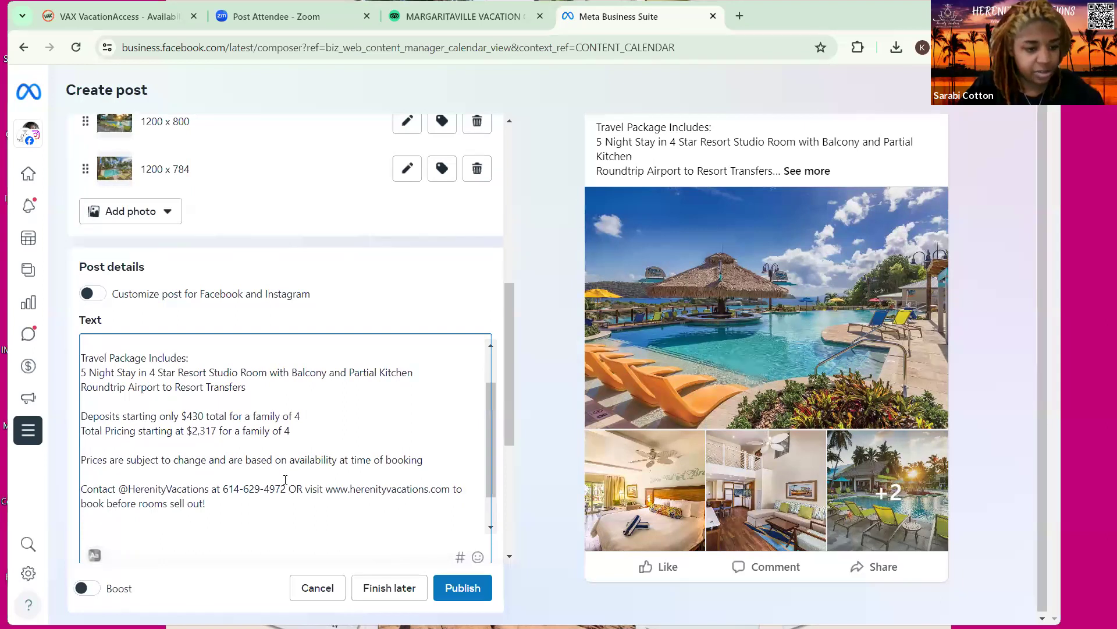
Type the hashtags #HerenityVacations #stthomas #familyfriendlyresorts #familytravel #summertravel on the final line
type("#H")
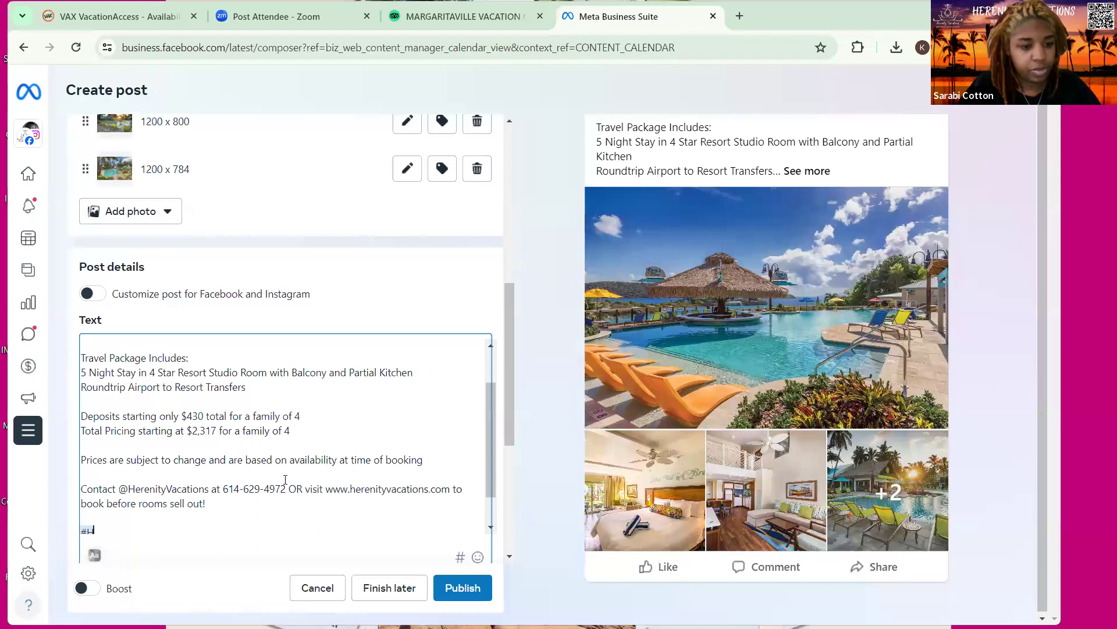
type("eren")
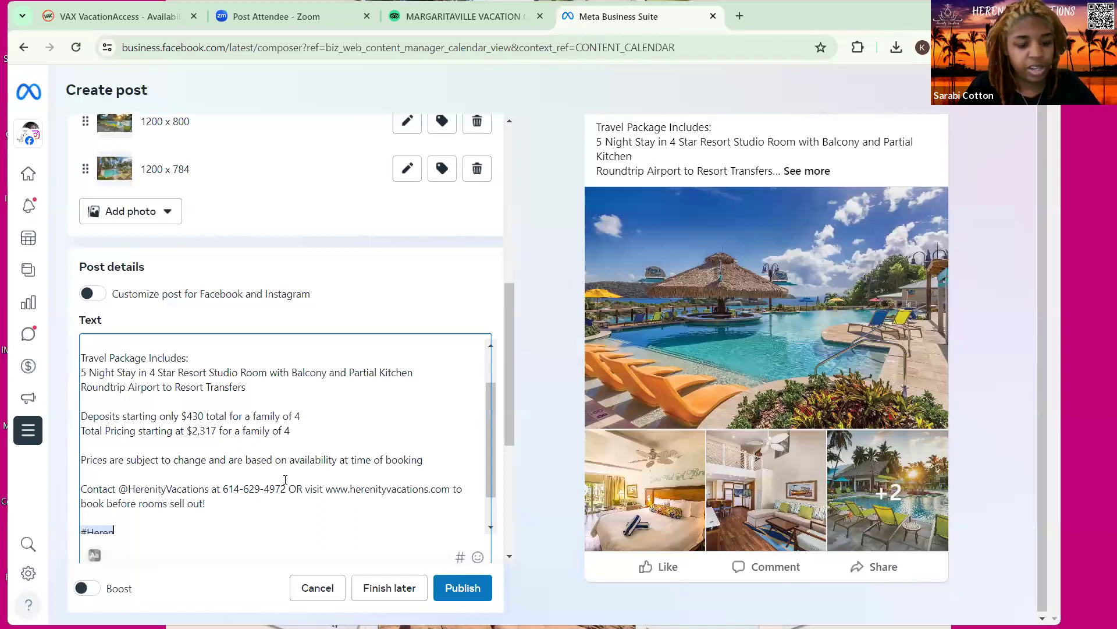
type("ity")
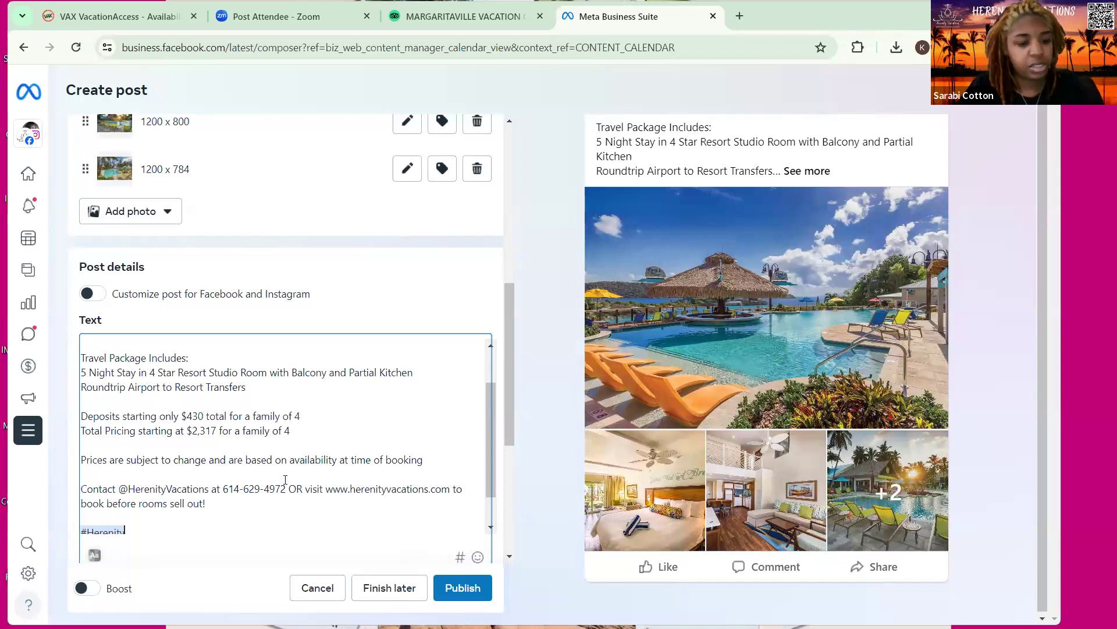
type("Vacations ")
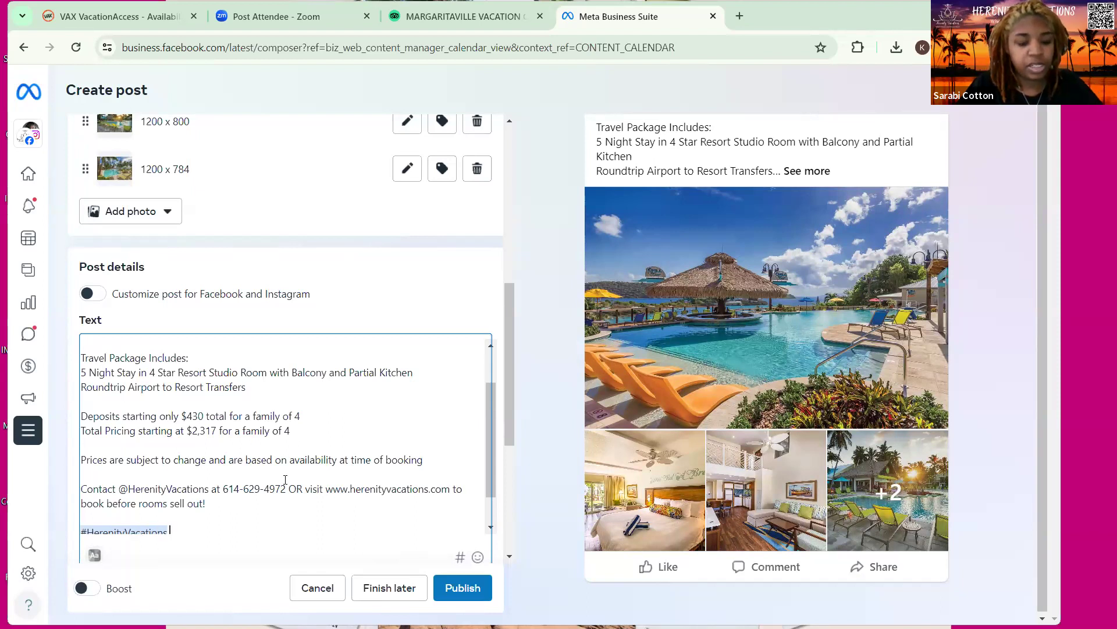
type("#stthomas ")
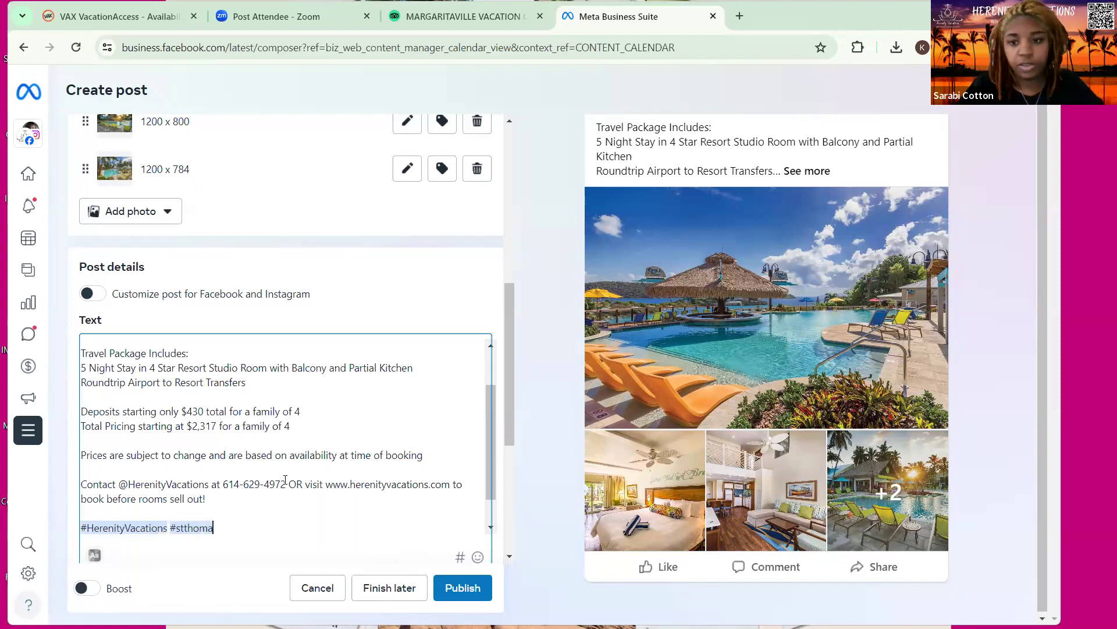
type("#")
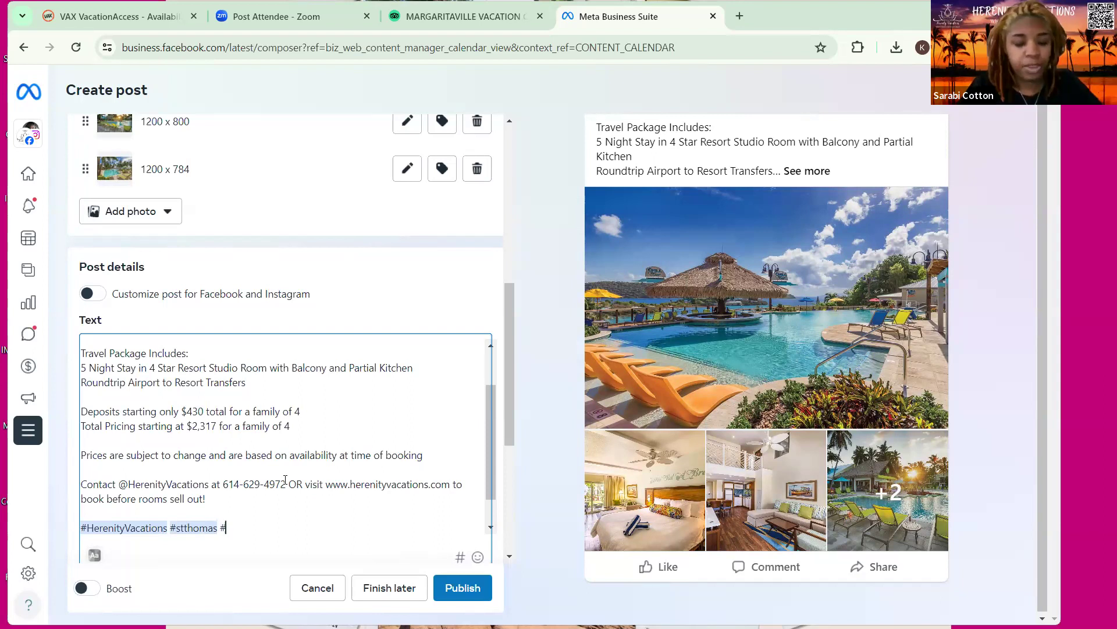
type("fam")
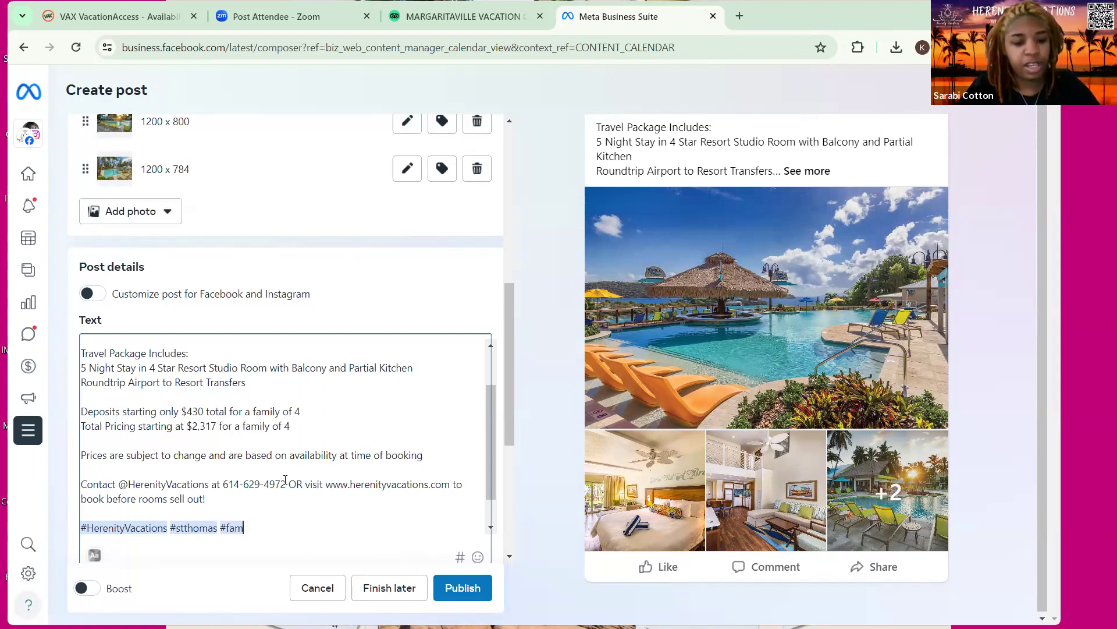
type("ilyfriendlyresorts ")
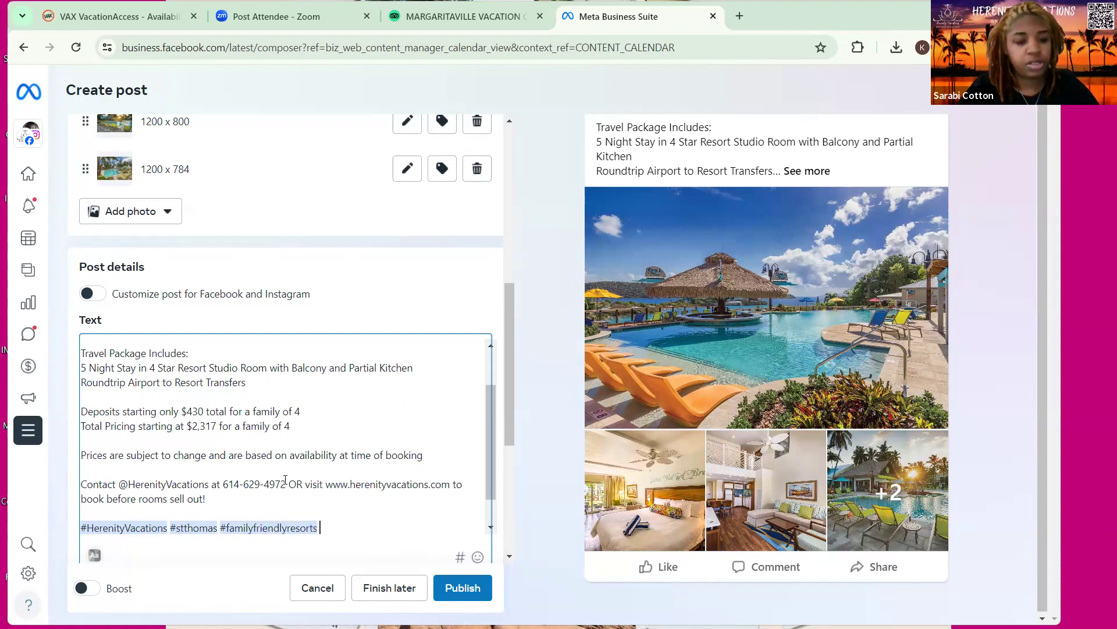
type("#famil")
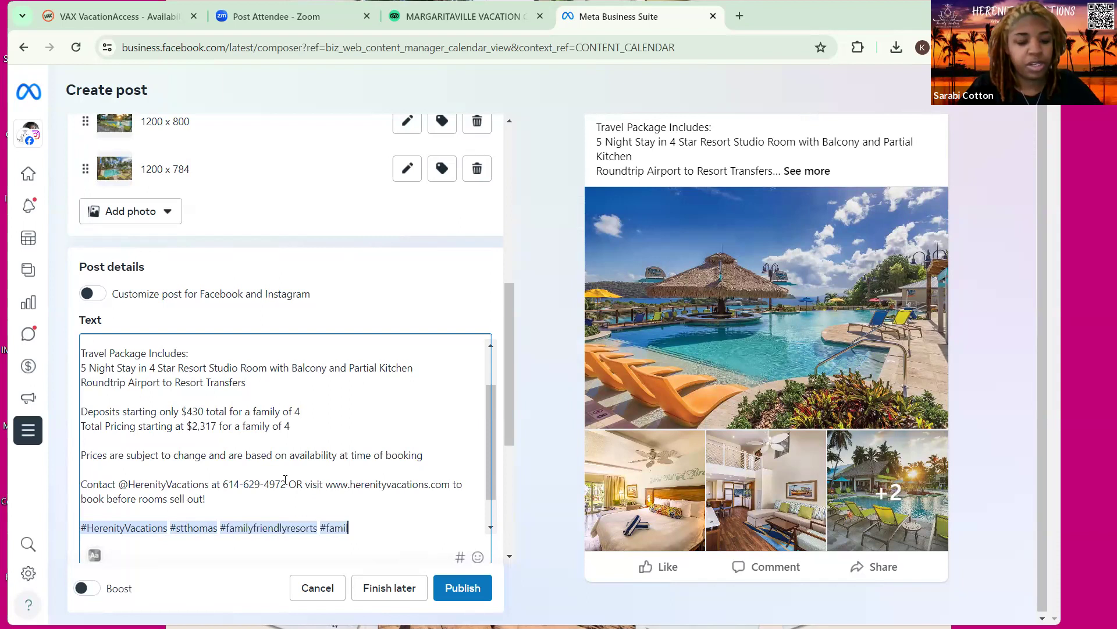
type("ytra")
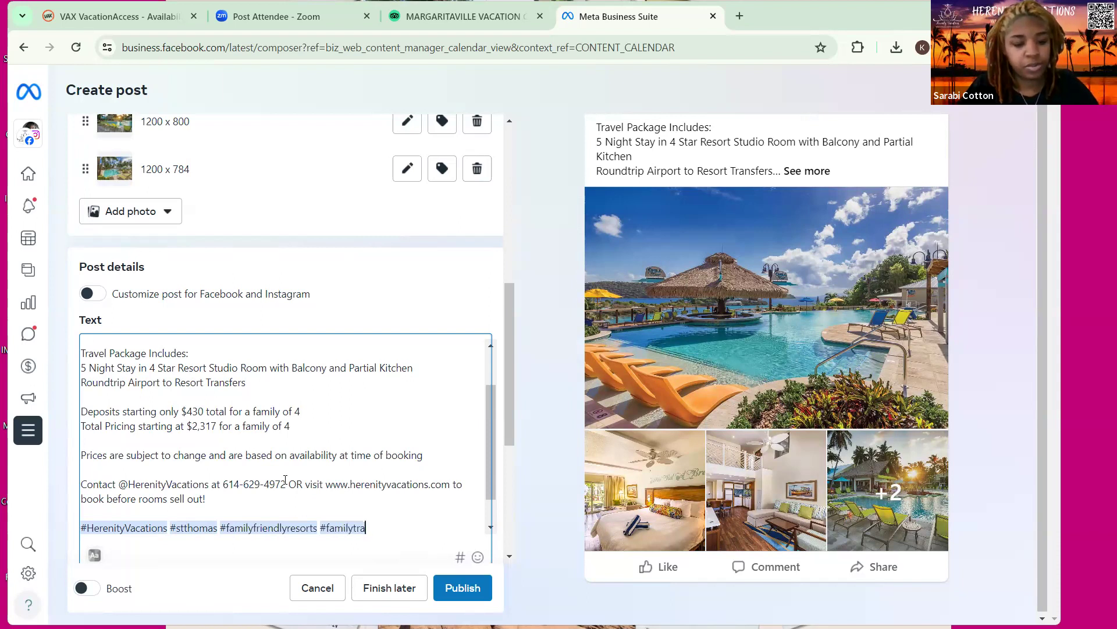
type("vel #")
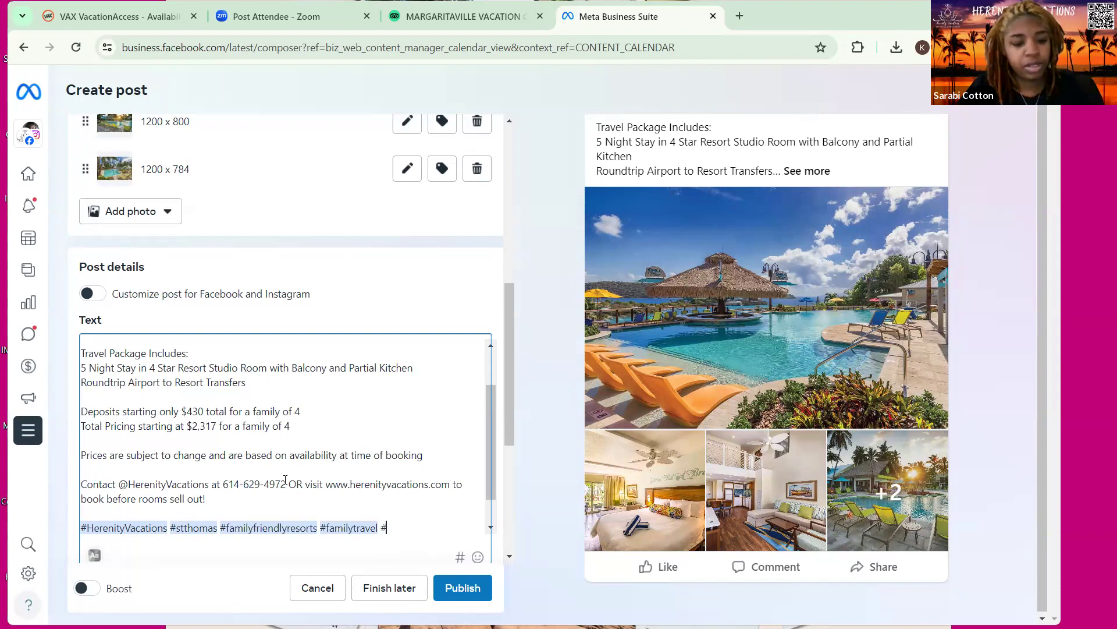
type("su")
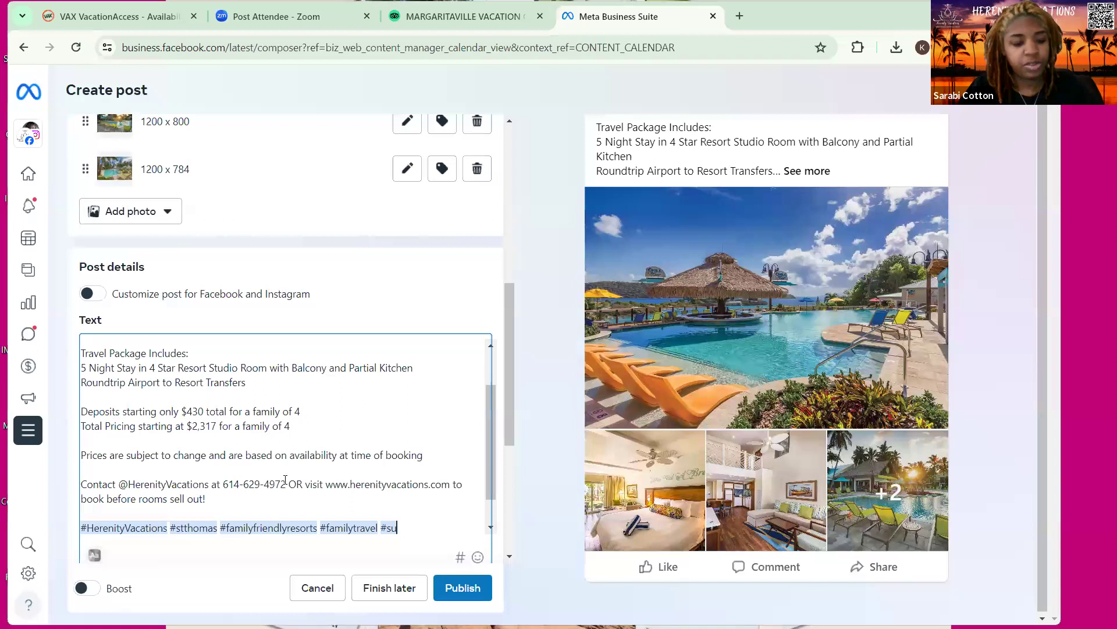
type("mmertravel")
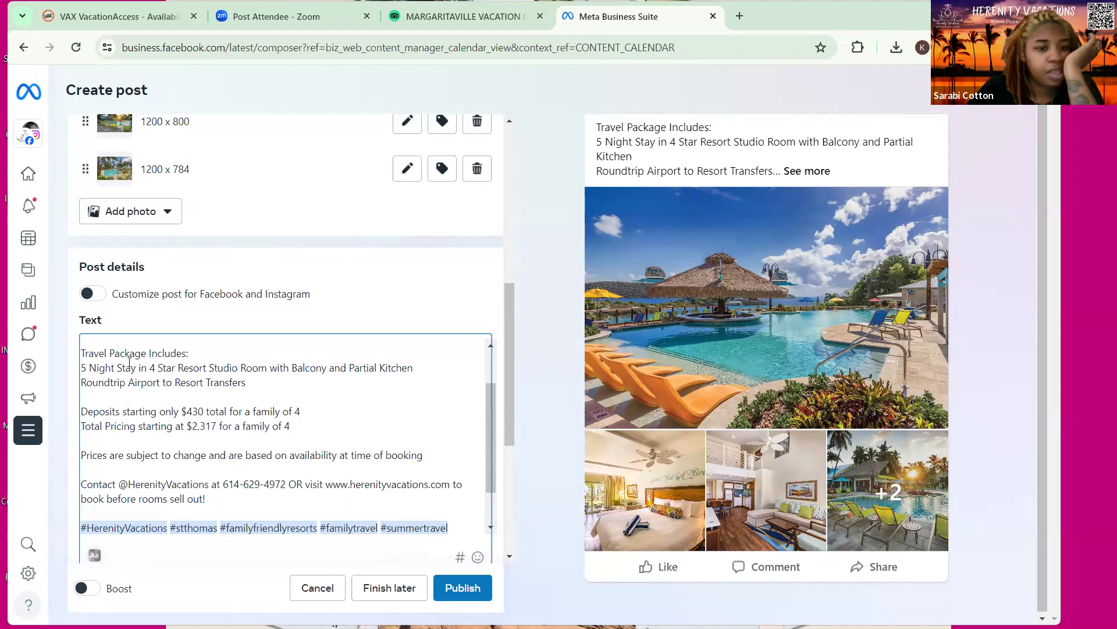
Insert a sun emoji at the start of the caption
scroll(132, 311, "down", 3)
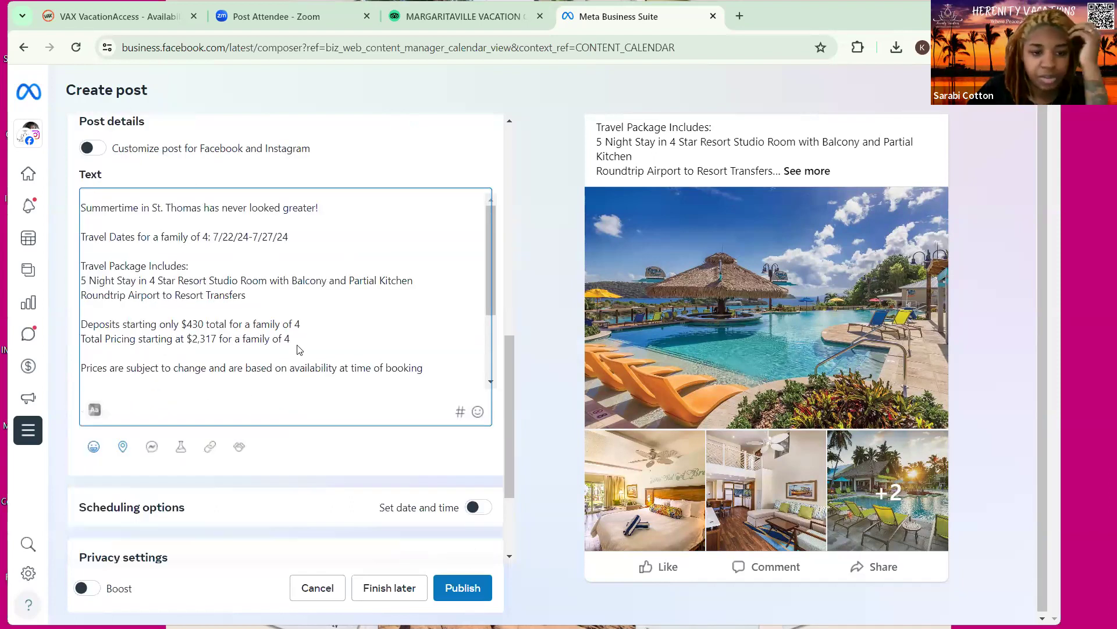
scroll(318, 354, "up", 3)
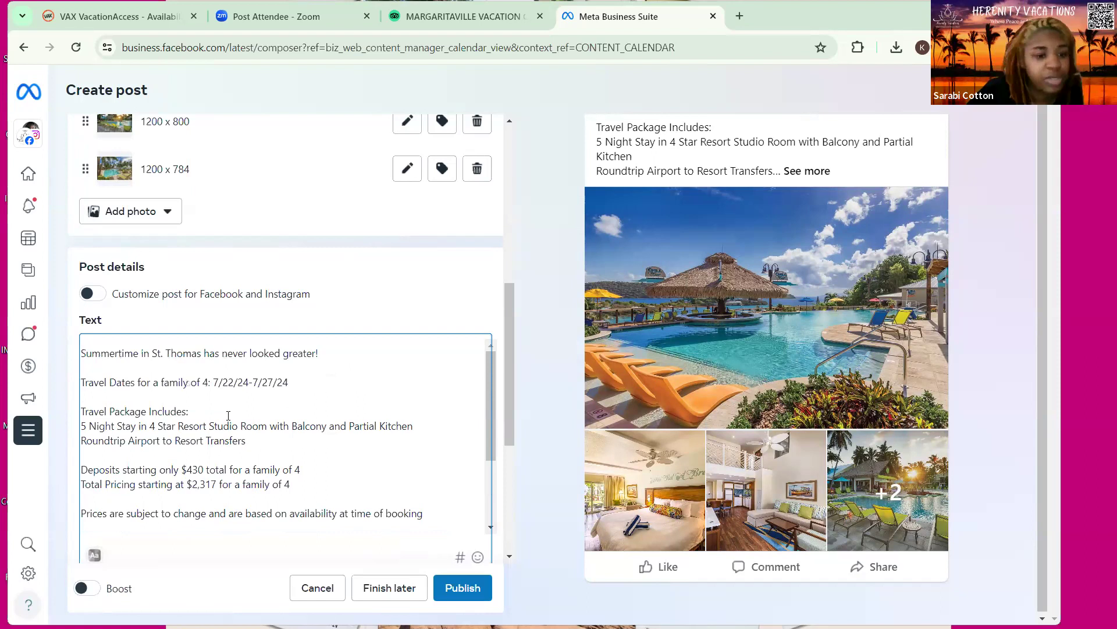
scroll(338, 435, "up", 1)
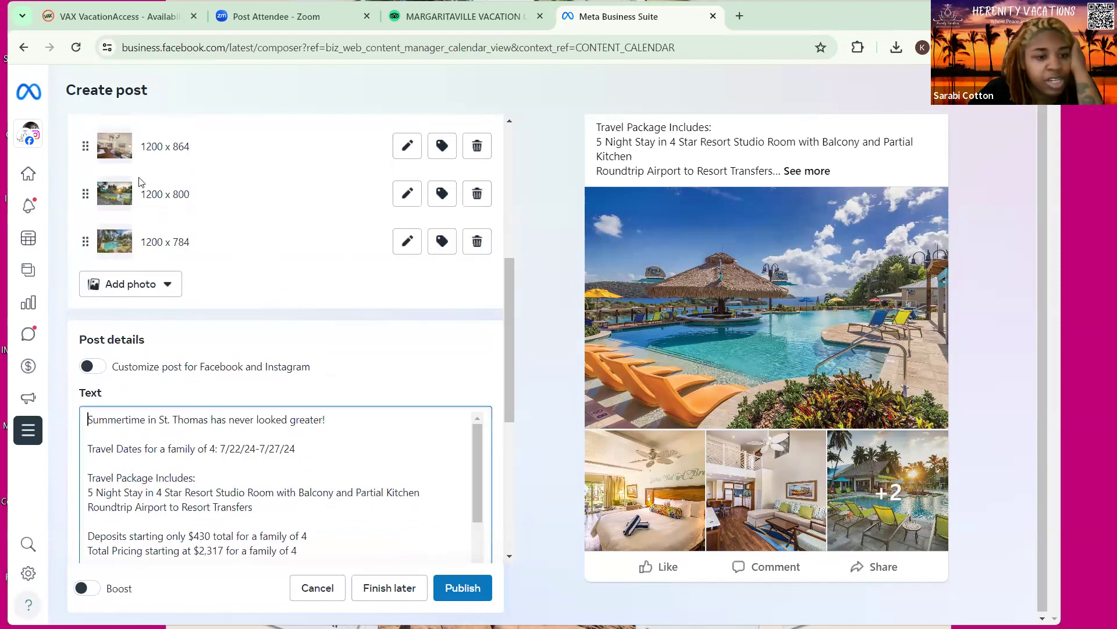
right_click(88, 418)
left_click(145, 129)
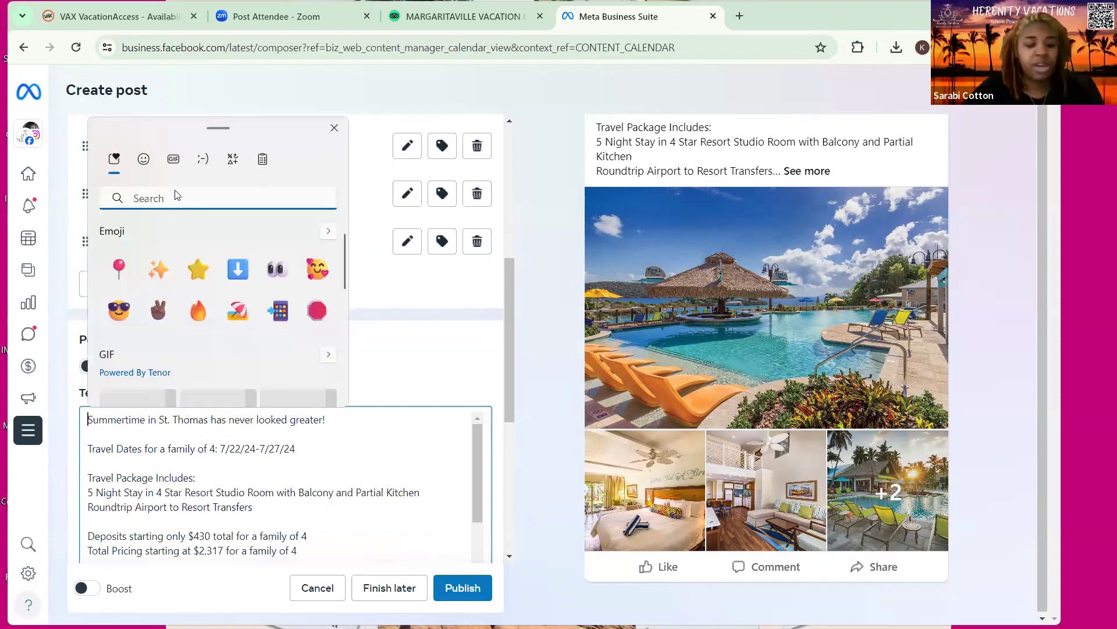
type("sun")
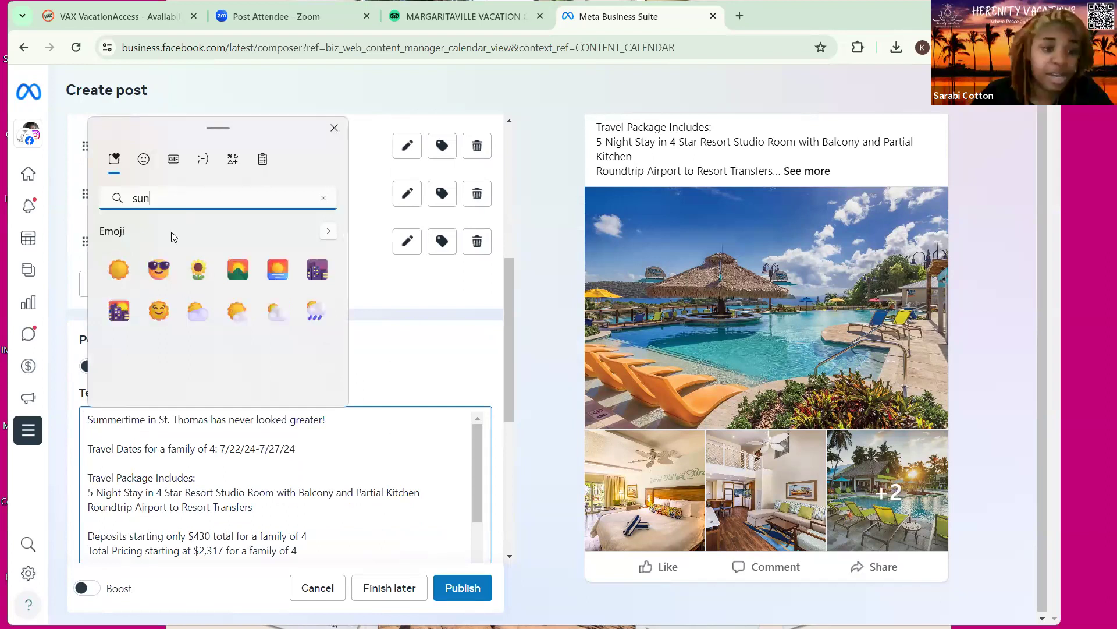
key("Return")
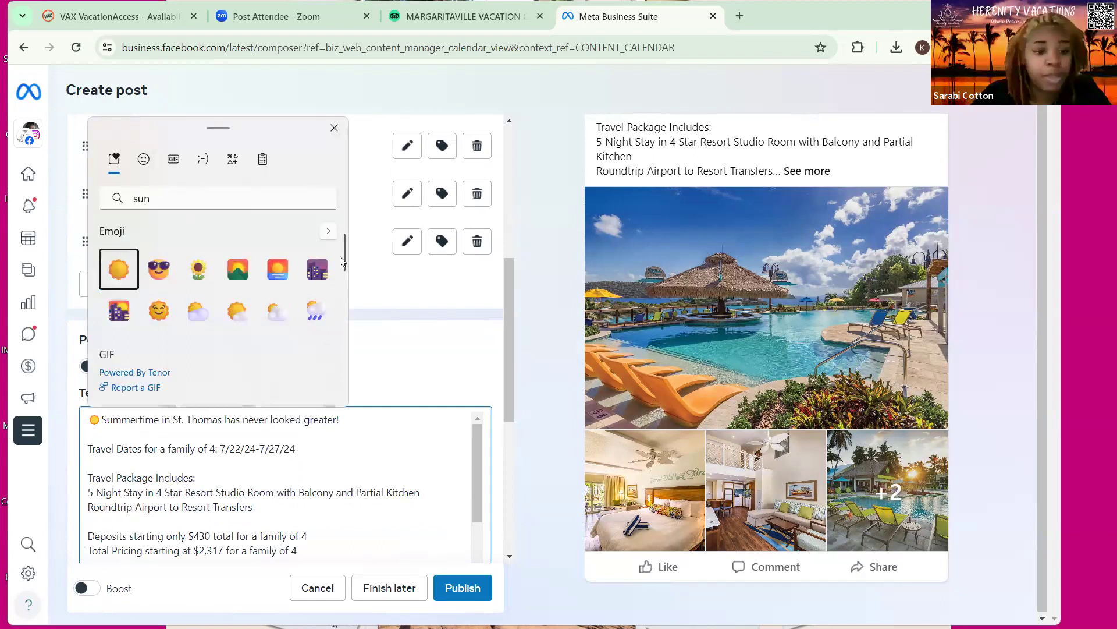
key("Escape")
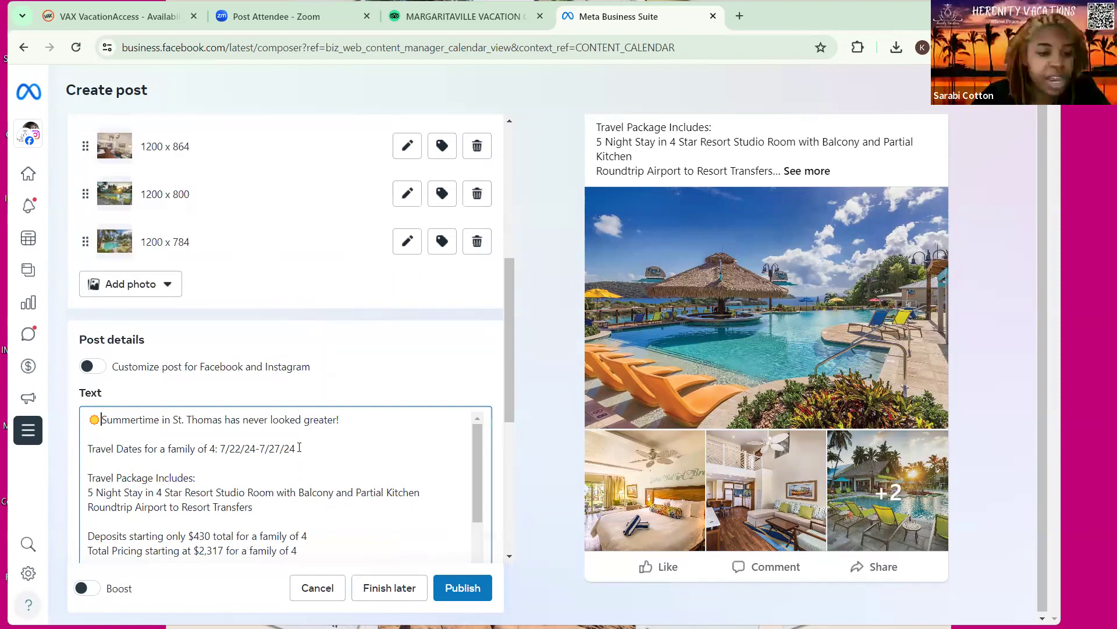
Put a fire emoji before Deposits and a stop-sign emoji before Prices
scroll(299, 447, "down", 2)
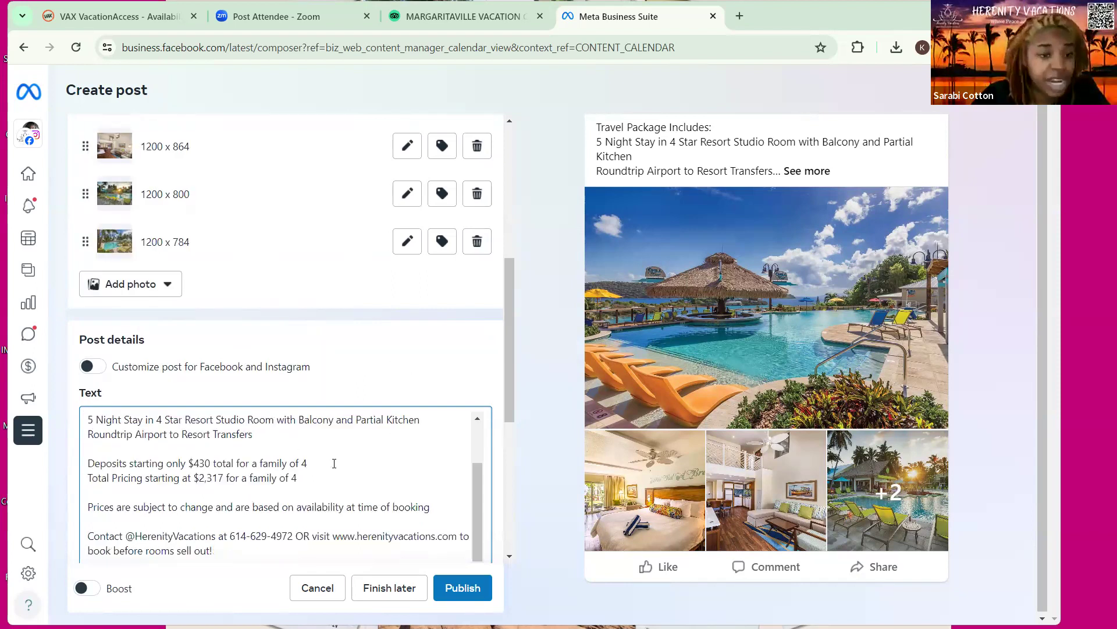
left_click(88, 463)
key("super+period")
left_click(238, 355)
left_click(164, 507)
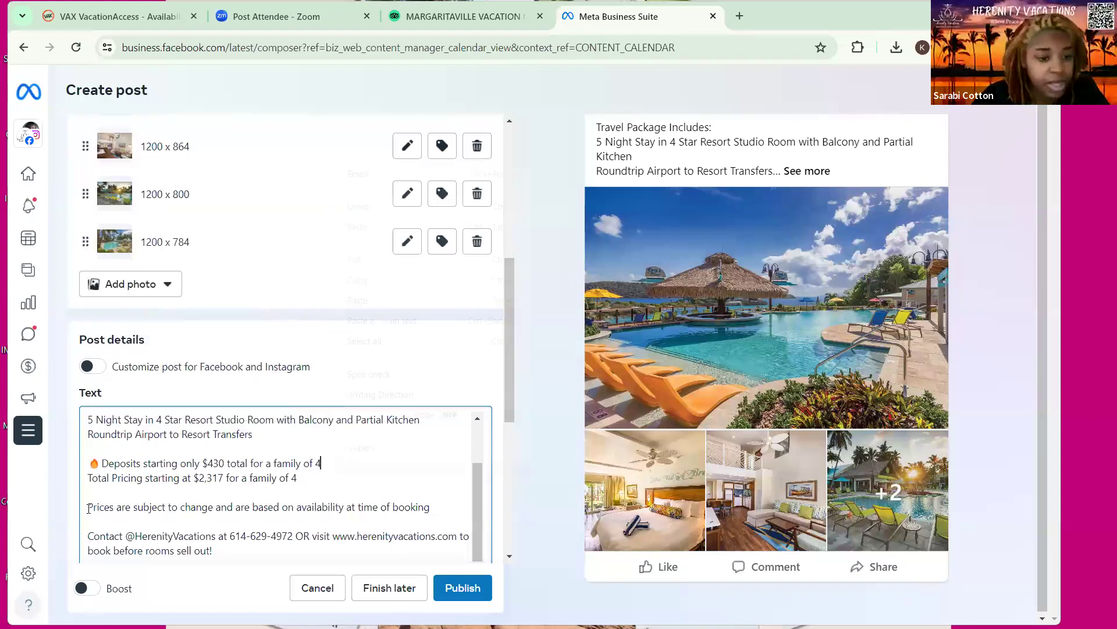
key("Home")
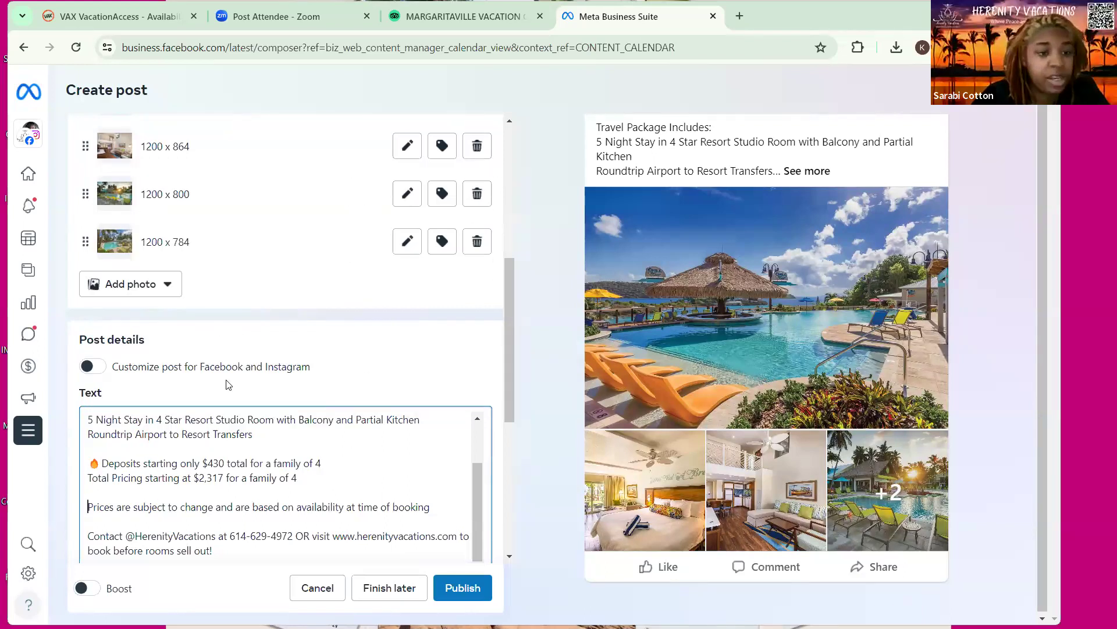
key("super+period")
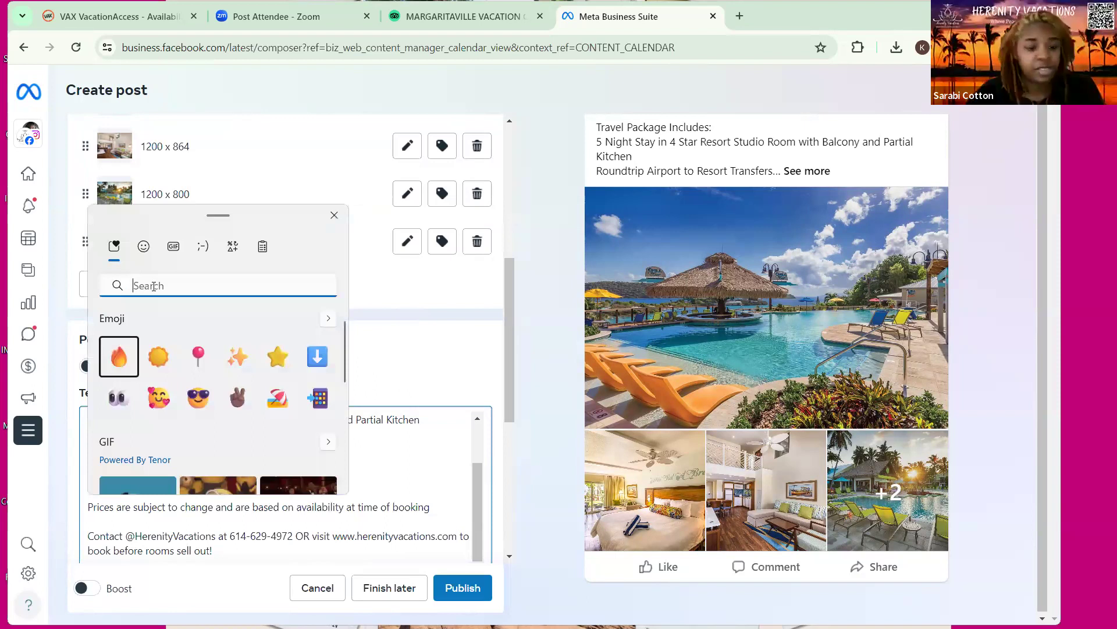
type("sto")
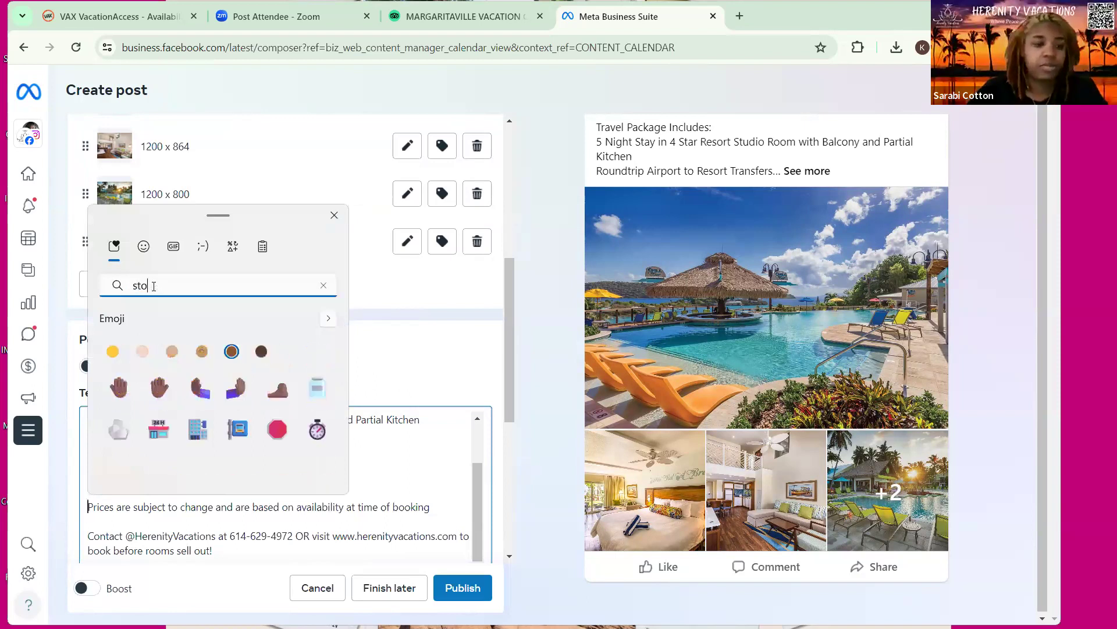
left_click(277, 430)
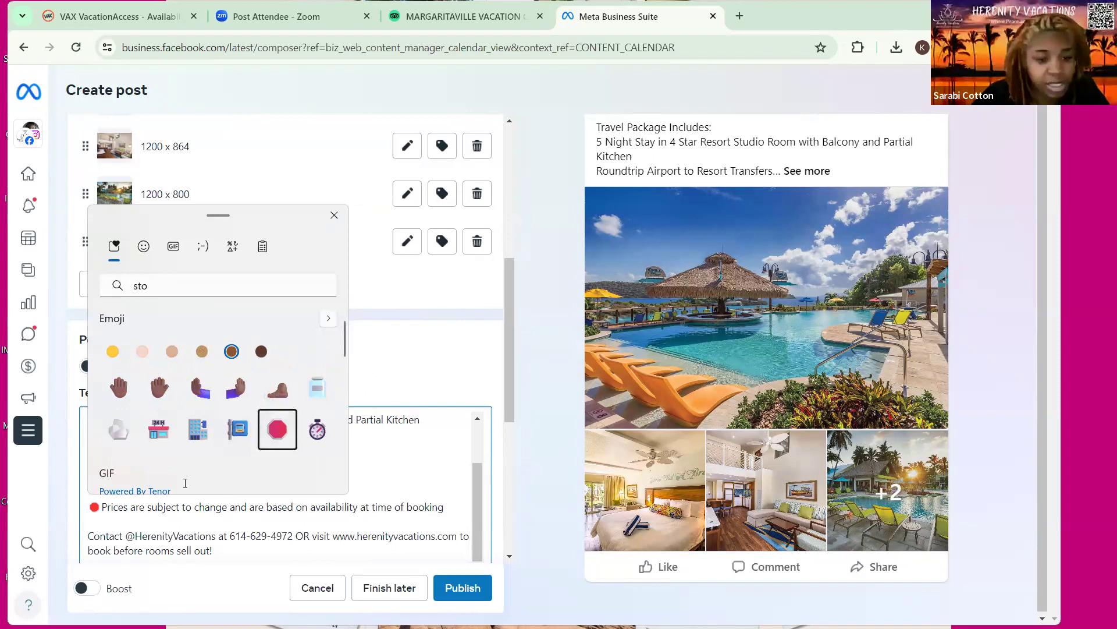
key("Escape")
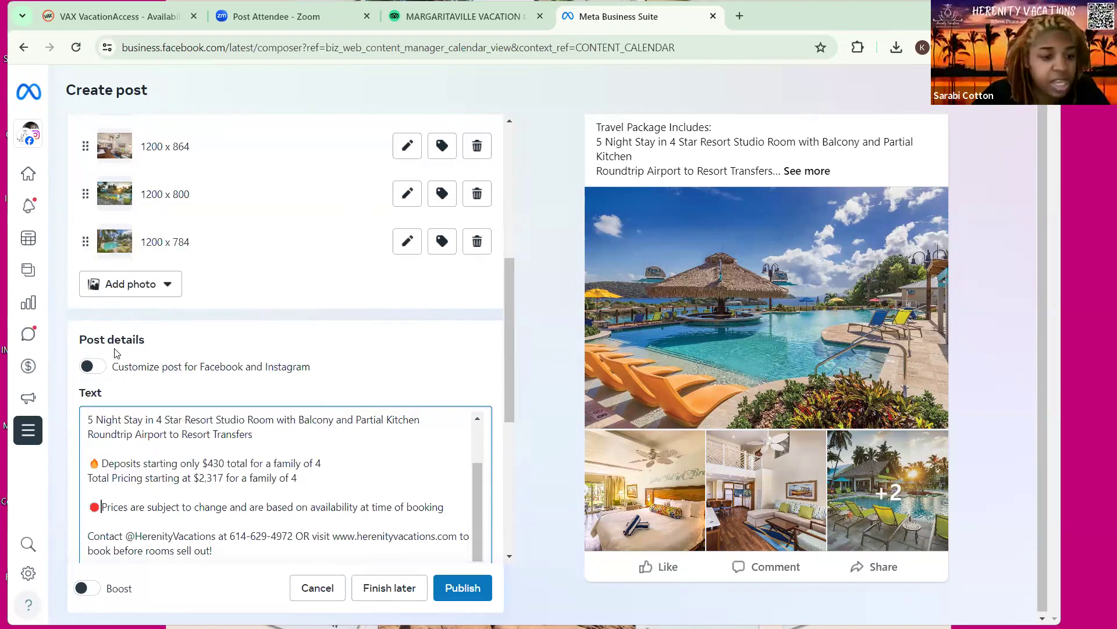
Insert the 📲 phone emoji before the Contact line
key("super+period")
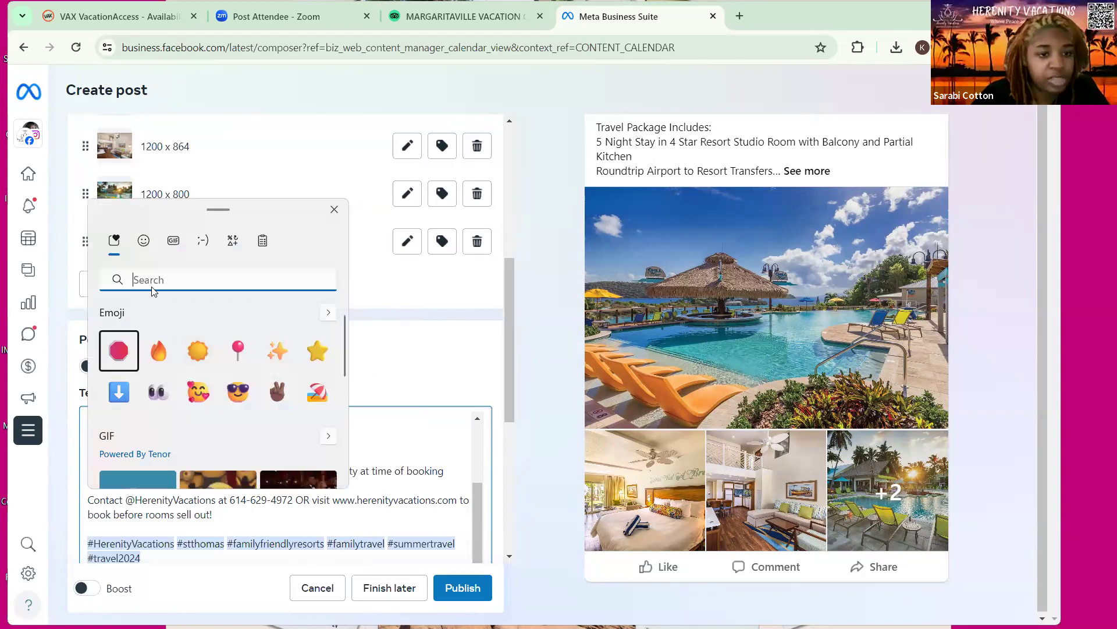
type("ph")
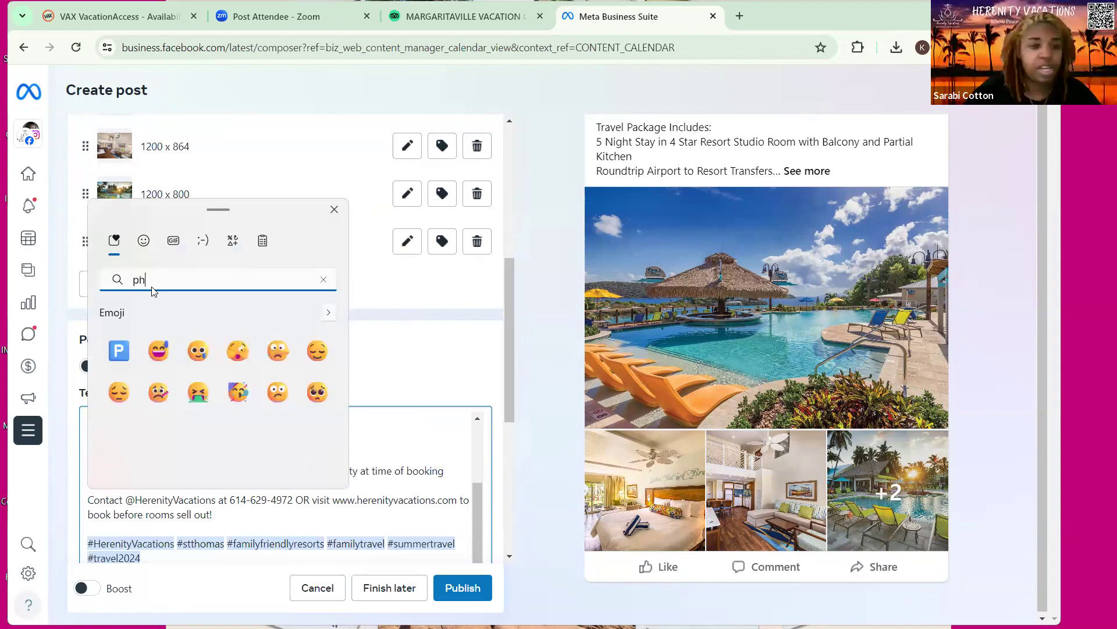
type("one")
left_click(239, 384)
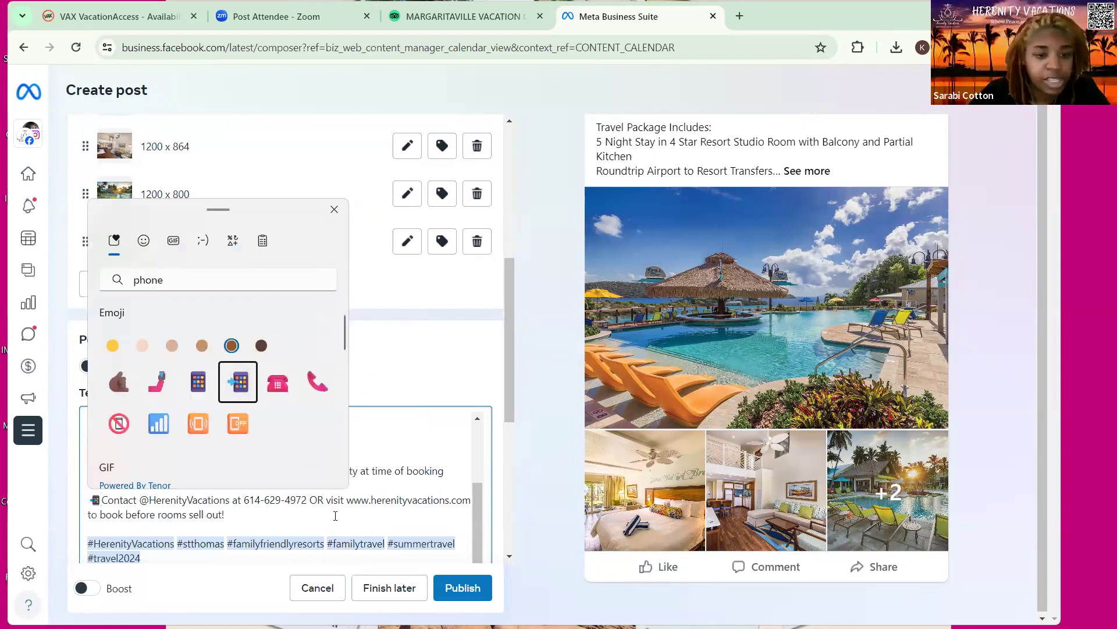
key("Escape")
scroll(160, 504, "up", 2)
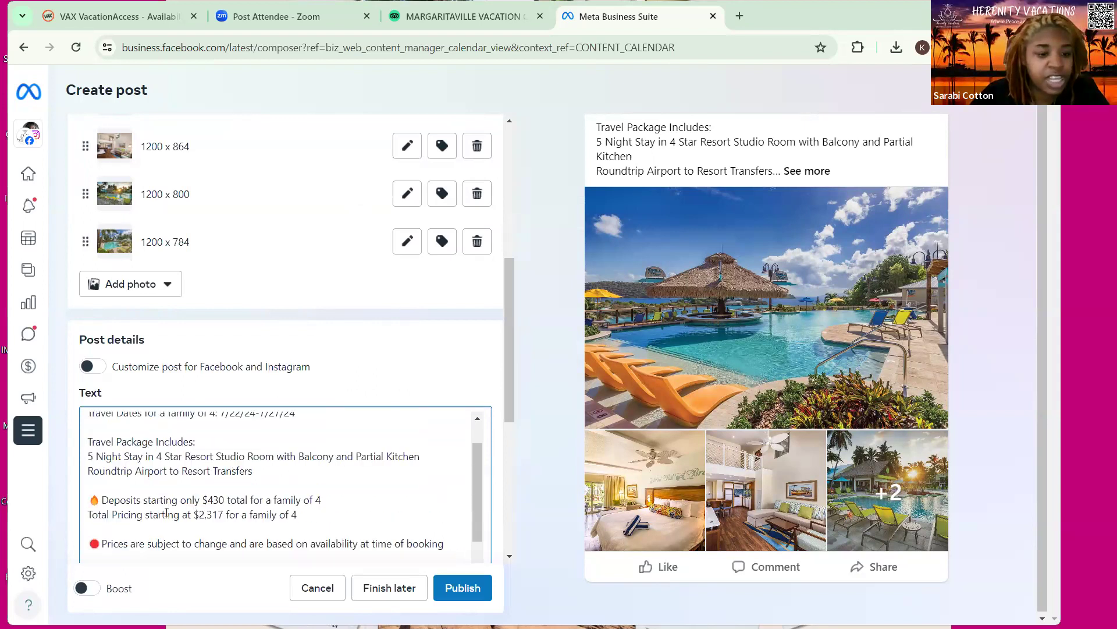
Delete the empty line between the travel dates and 'Travel Package Includes:'
scroll(167, 511, "down", 2)
scroll(228, 503, "up", 3)
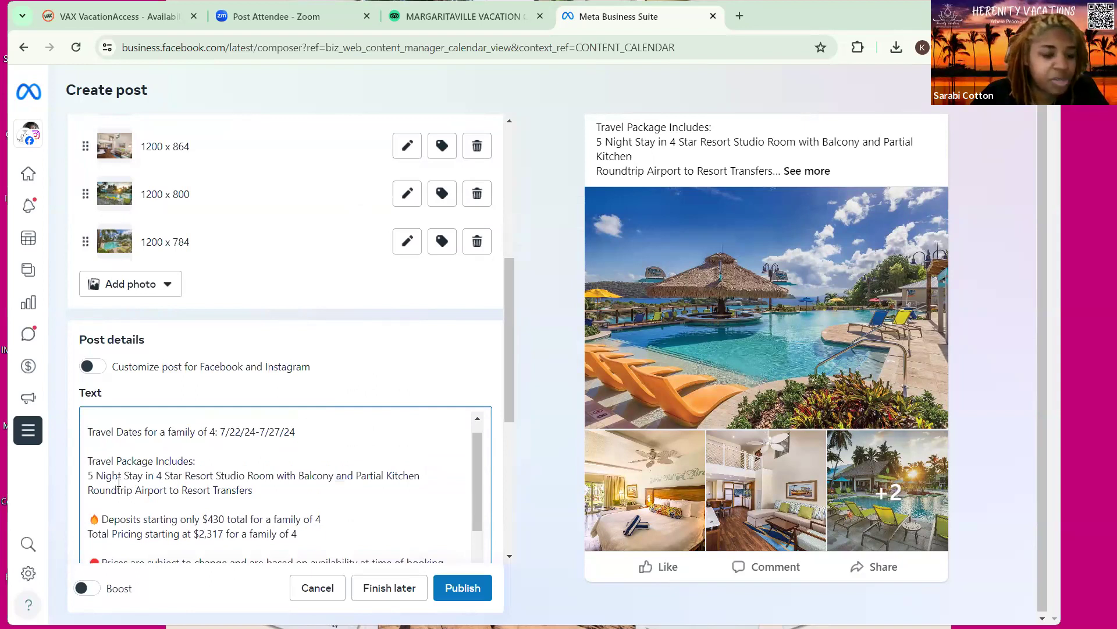
scroll(88, 477, "up", 1)
left_click(88, 477)
key("BackSpace")
scroll(175, 478, "down", 4)
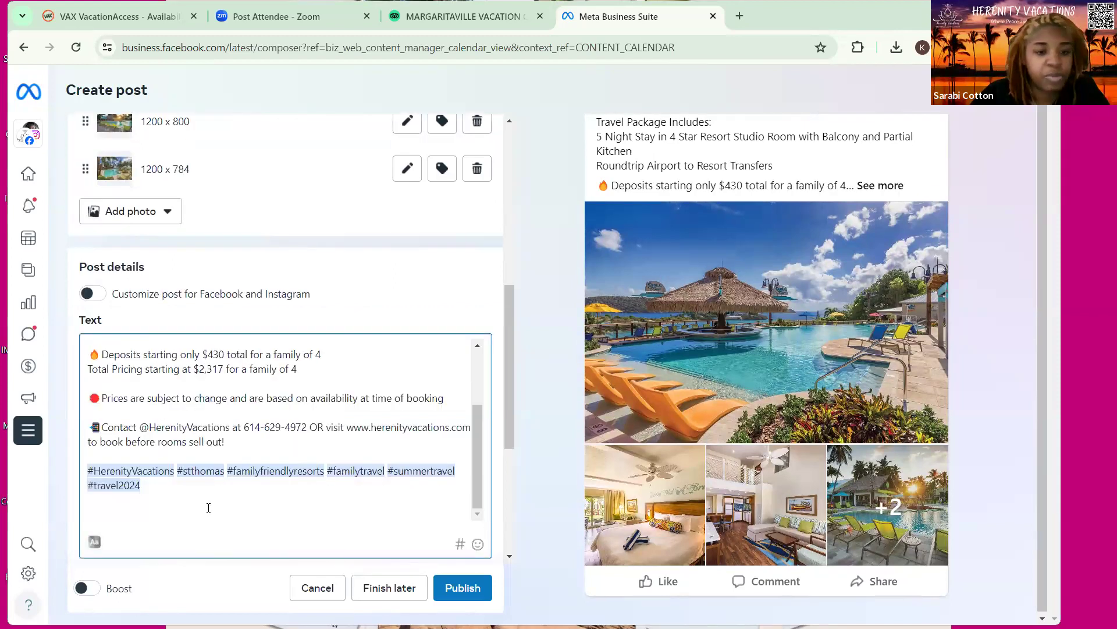
scroll(208, 503, "up", 2)
scroll(227, 443, "up", 3)
scroll(350, 410, "down", 3)
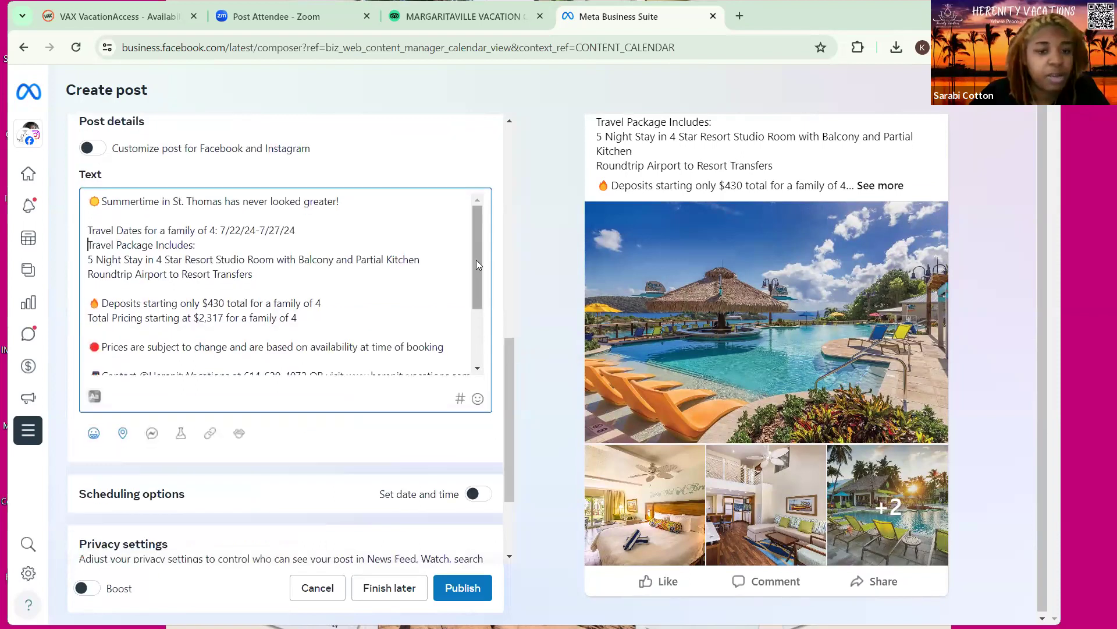
scroll(476, 260, "down", 1)
scroll(476, 239, "up", 1)
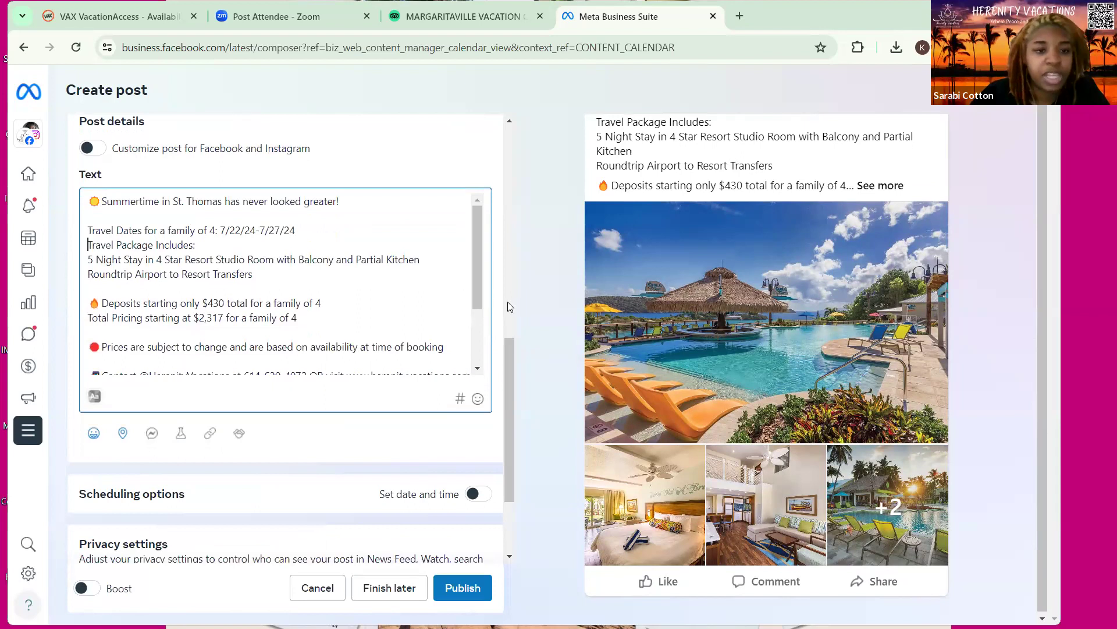
scroll(508, 302, "up", 3)
scroll(291, 338, "up", 3)
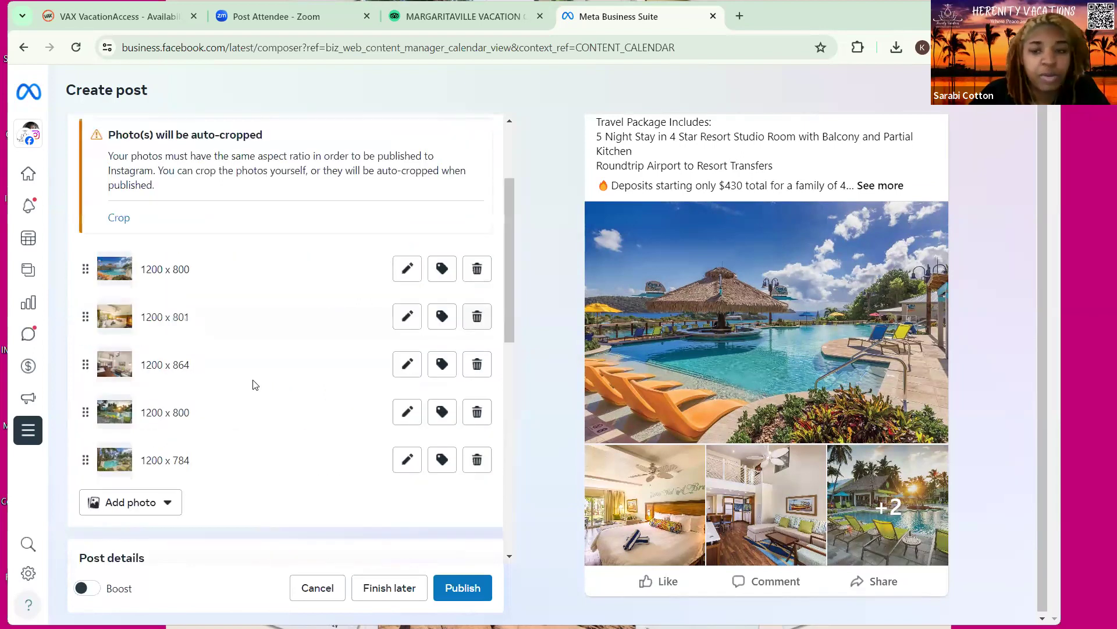
scroll(253, 360, "up", 2)
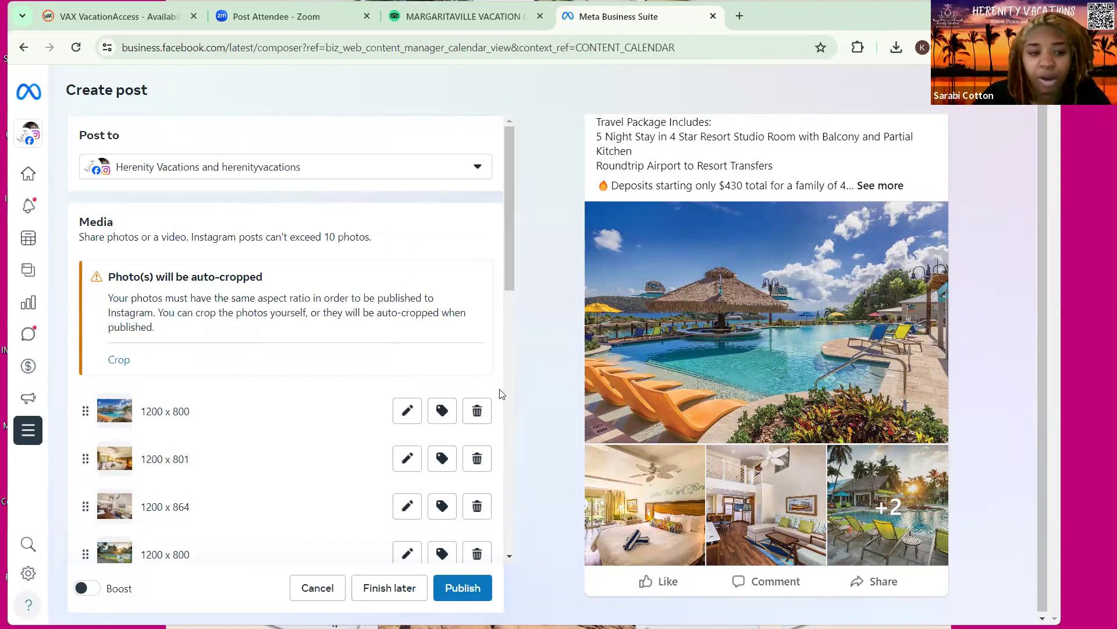
Crop the photos to Square 1:1, repositioning the living room and pool frames, and apply
left_click(239, 377)
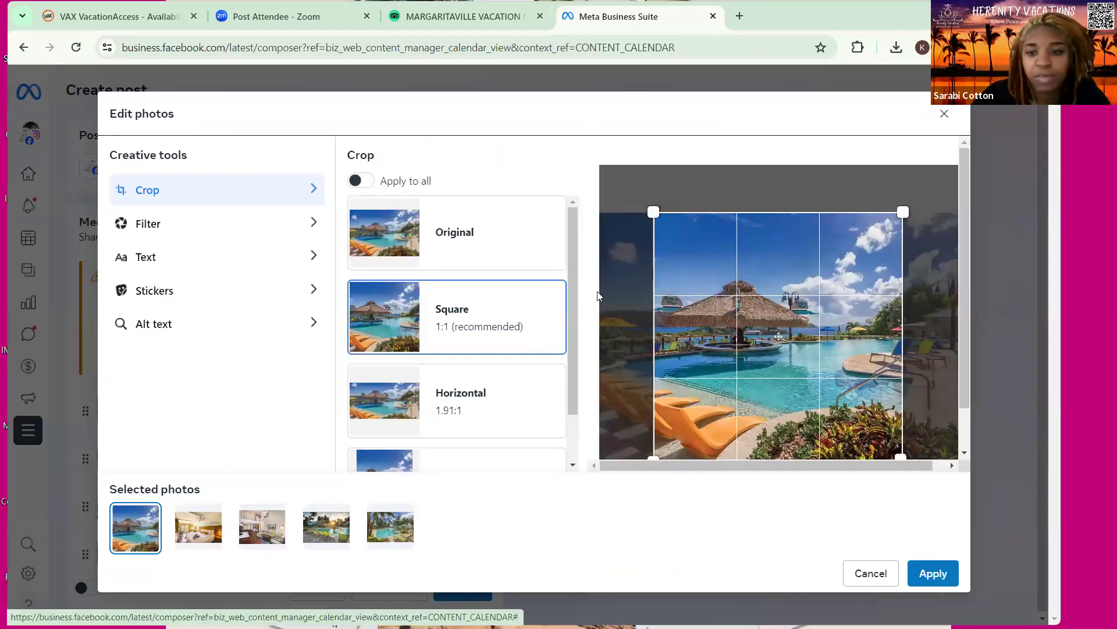
left_click(198, 527)
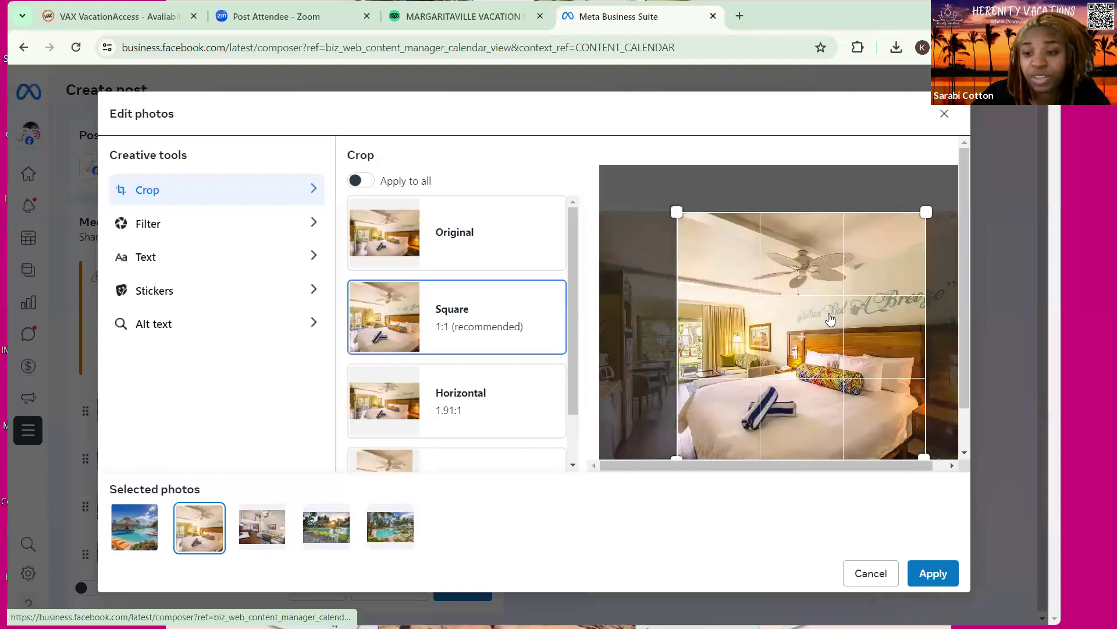
left_click(262, 527)
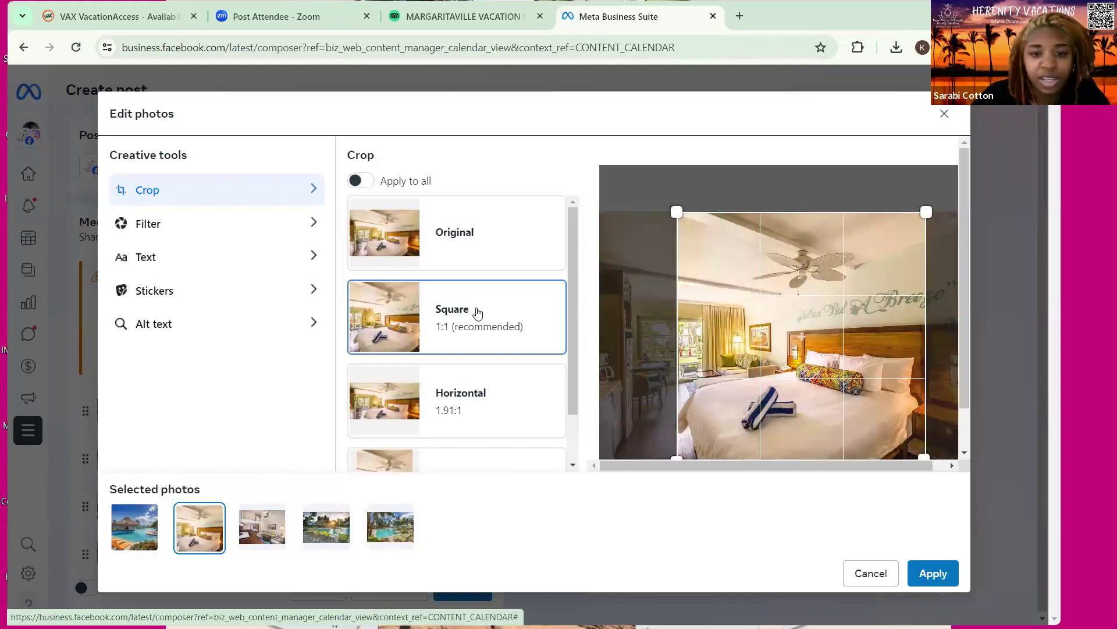
left_click(475, 313)
left_click_drag(675, 331, 677, 332)
left_click(333, 531)
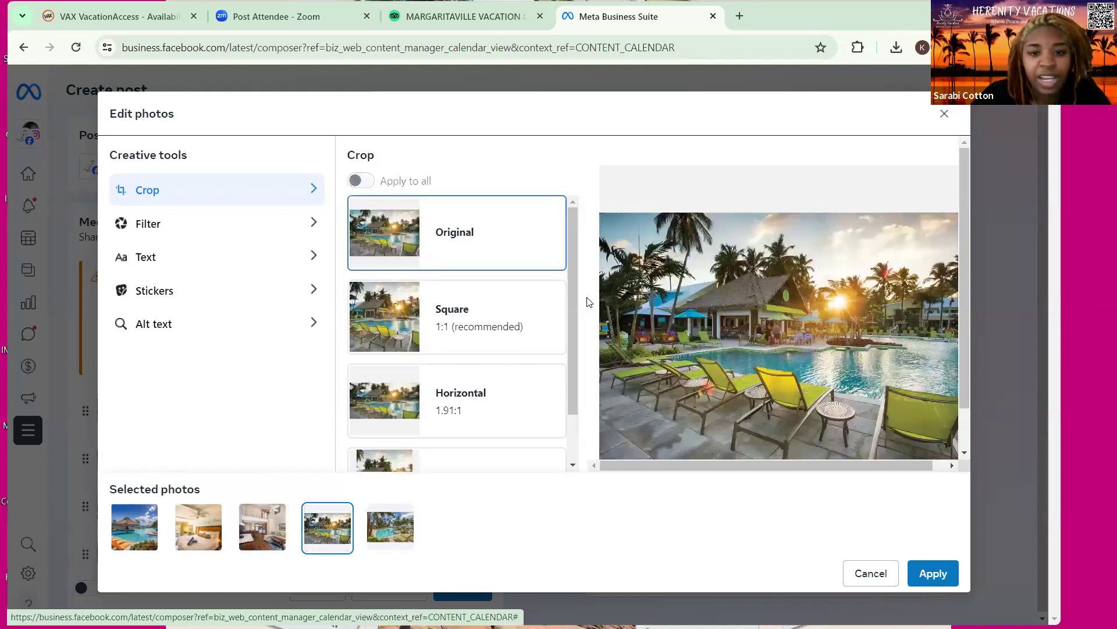
left_click(547, 317)
left_click_drag(724, 351, 752, 353)
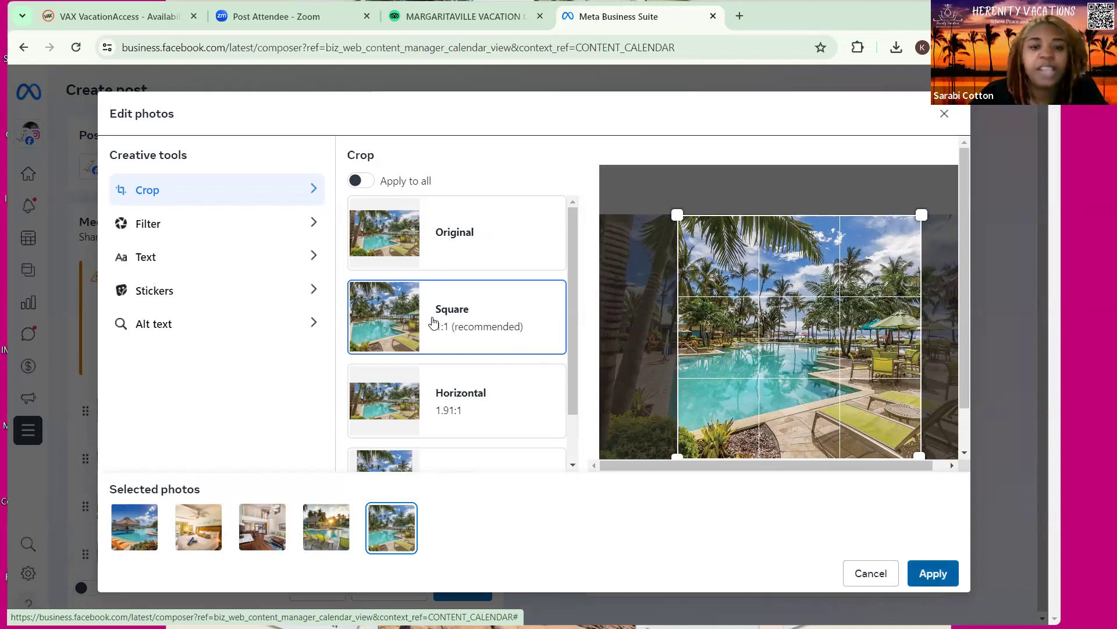
left_click(72, 304)
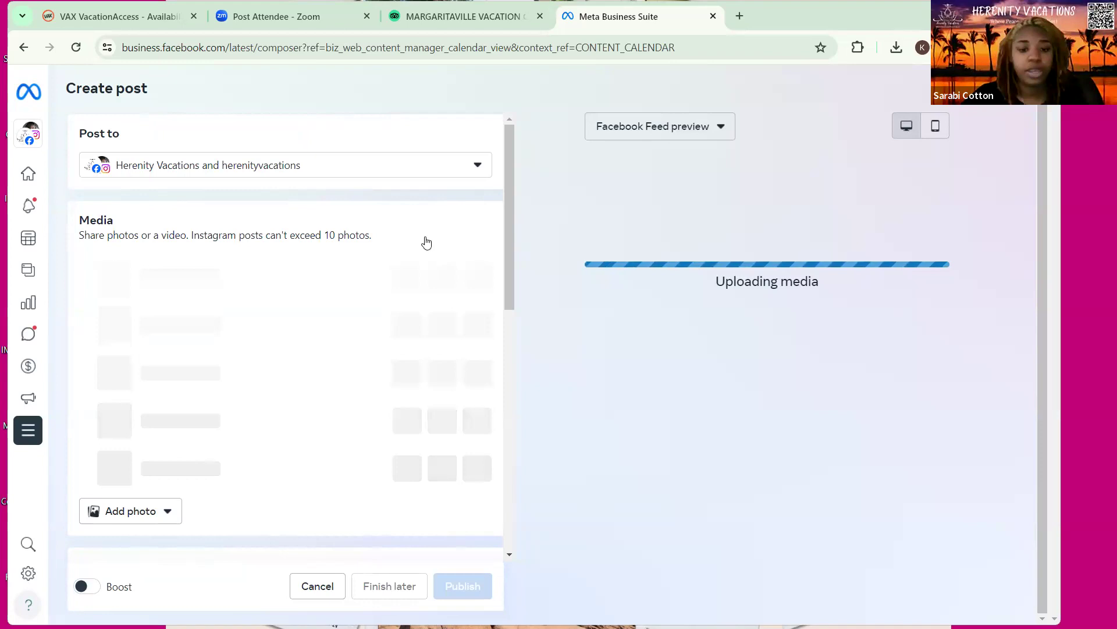
scroll(427, 243, "down", 6)
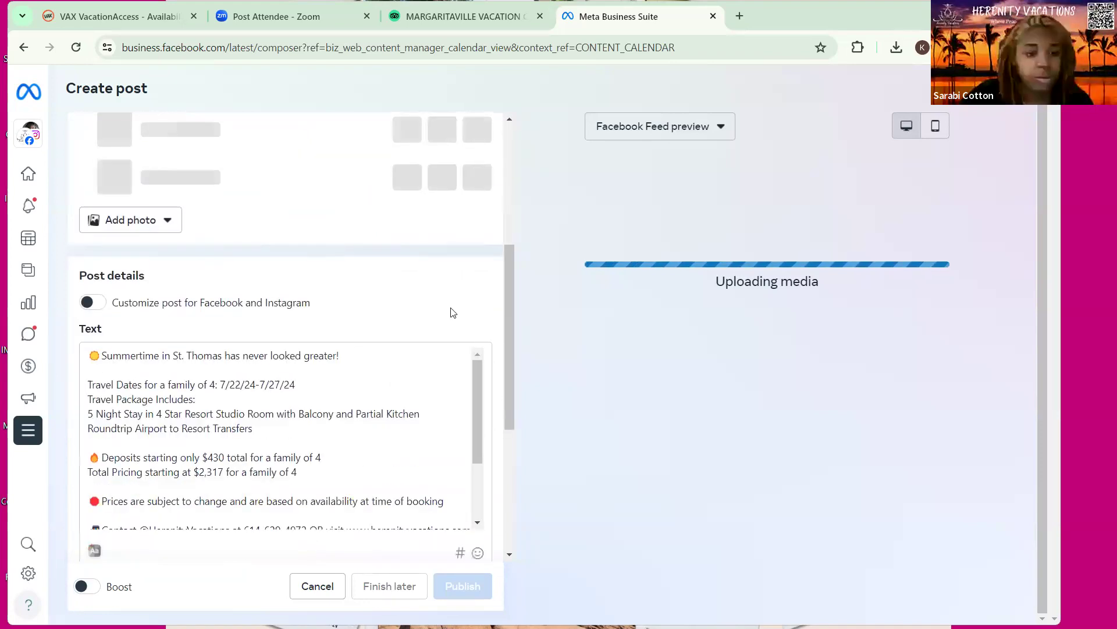
scroll(353, 306, "down", 3)
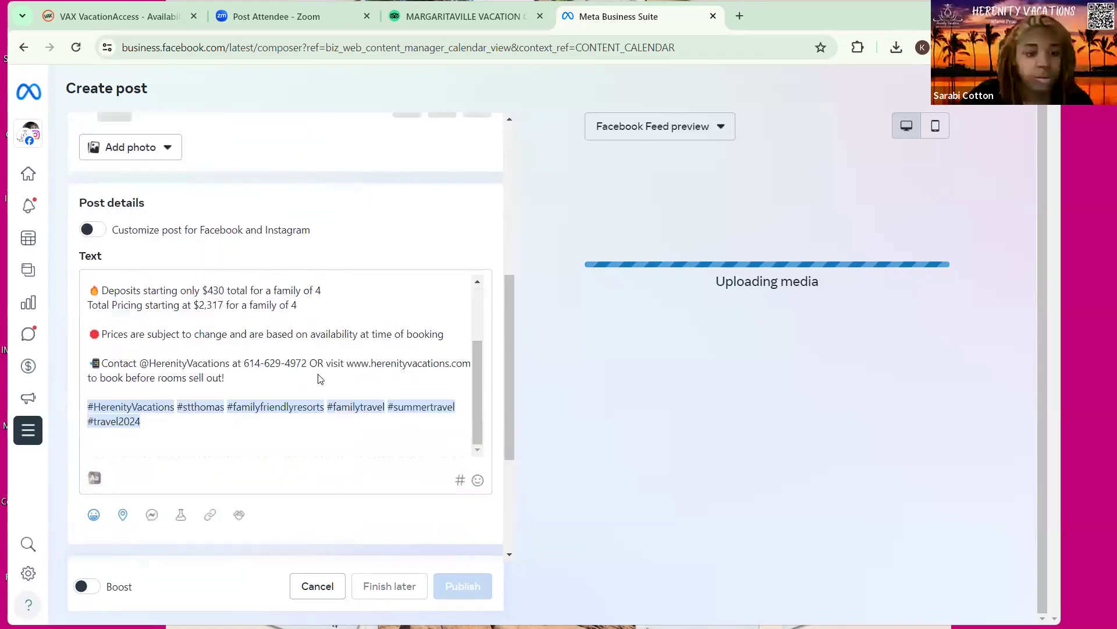
scroll(319, 372, "down", 3)
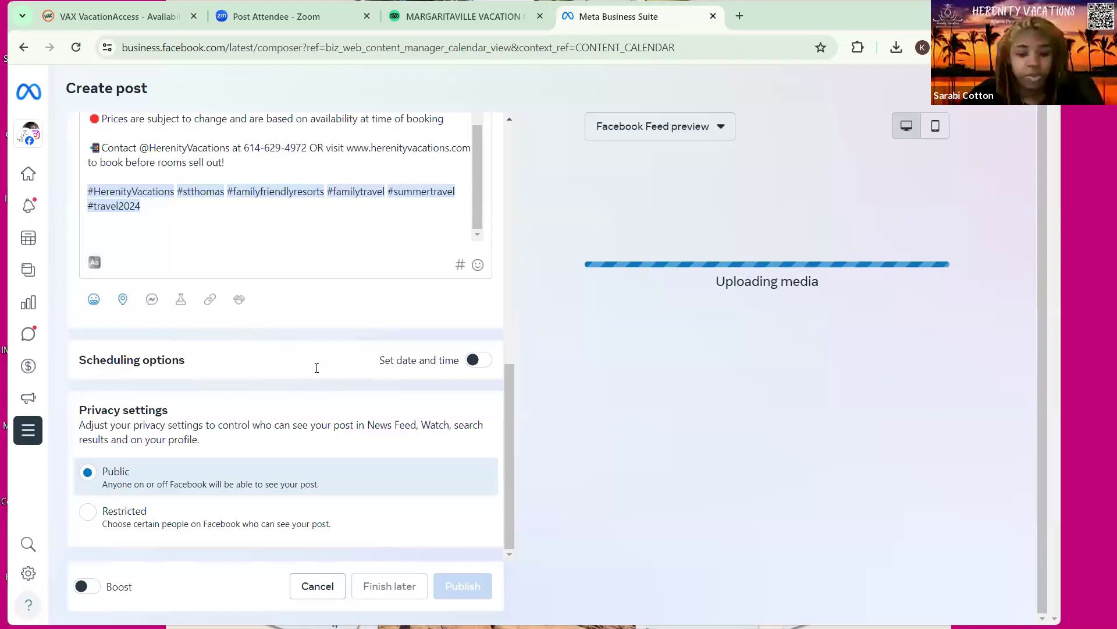
Schedule the Facebook and Instagram posts for 06:30 PM on May 13, 2024
left_click(316, 368)
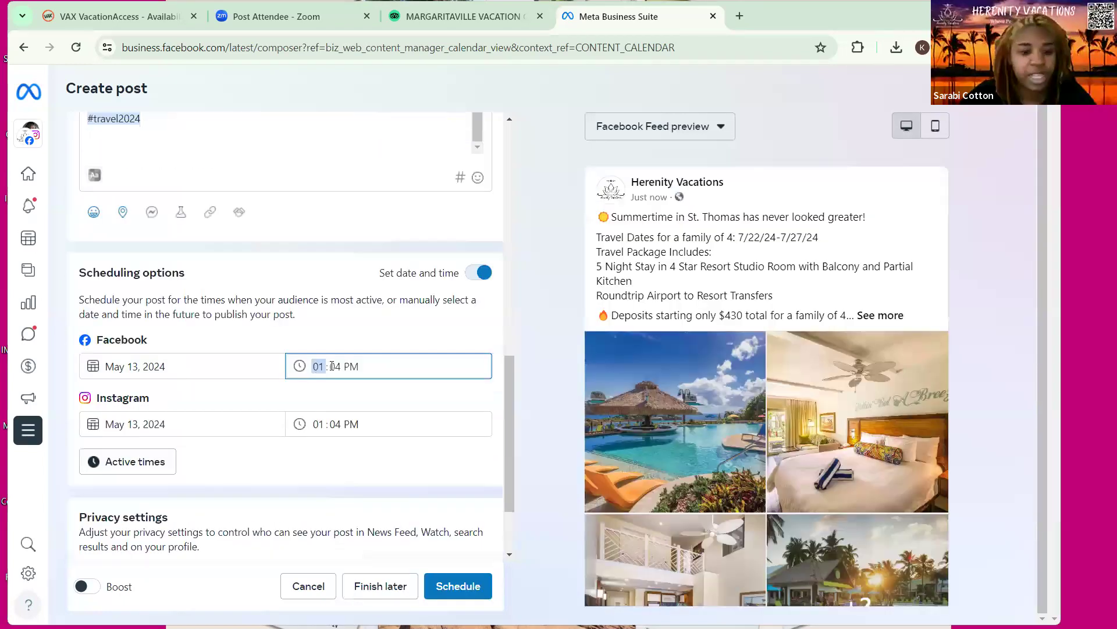
type("6 : ")
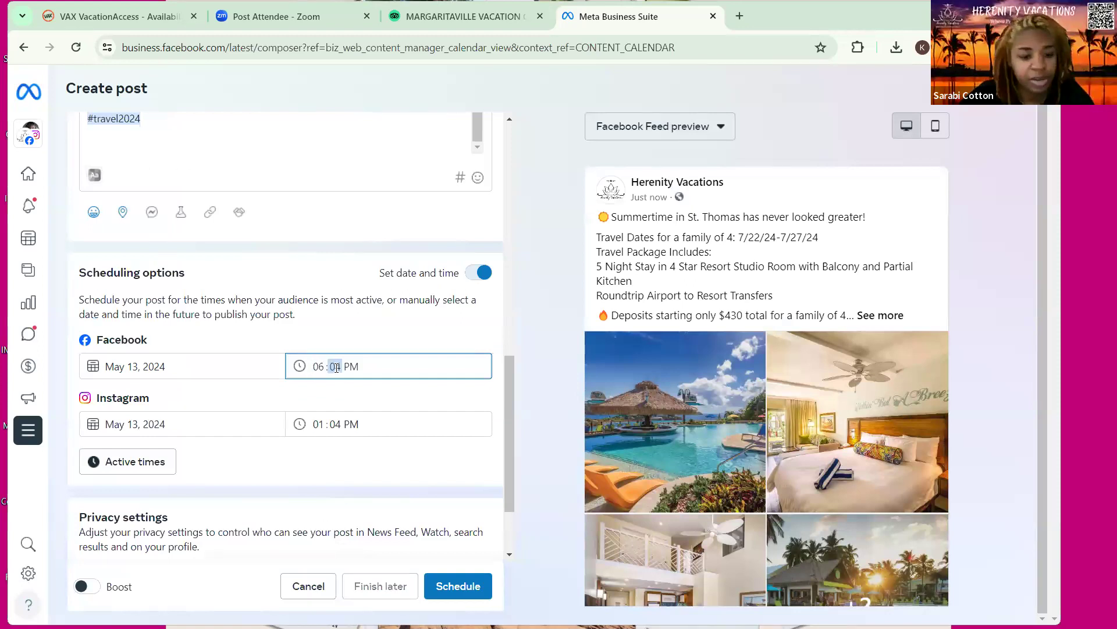
type("30")
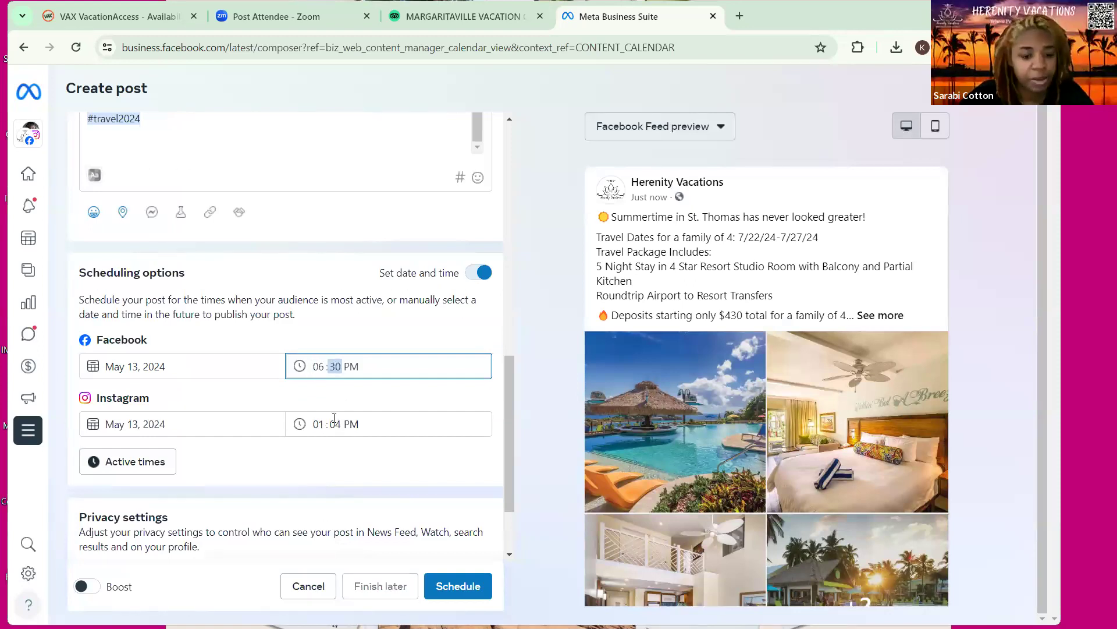
left_click(334, 427)
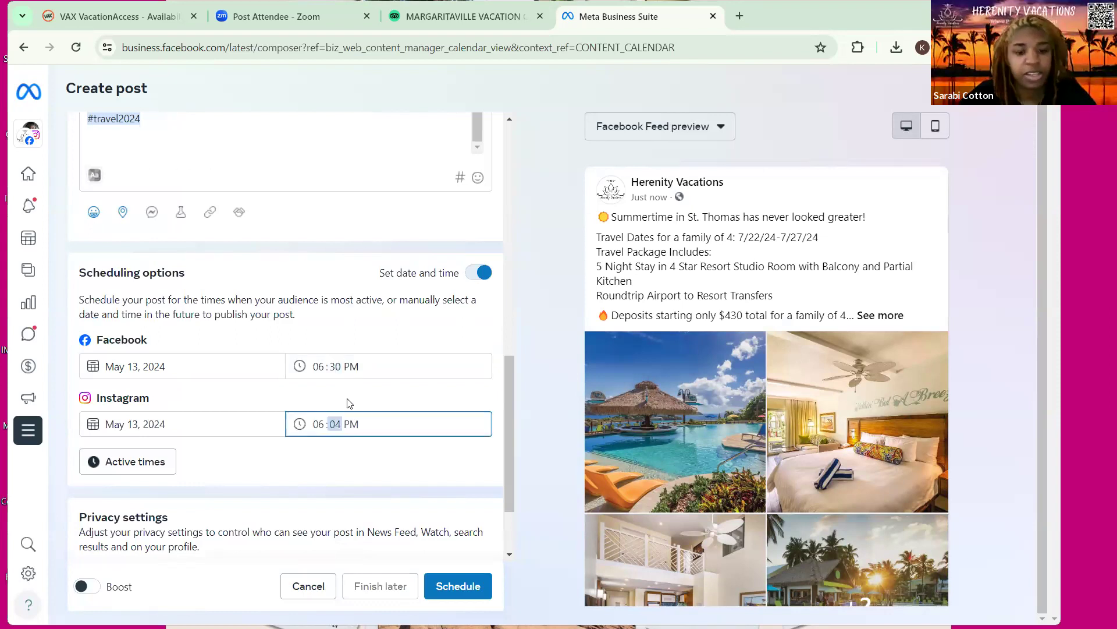
scroll(457, 424, "down", 2)
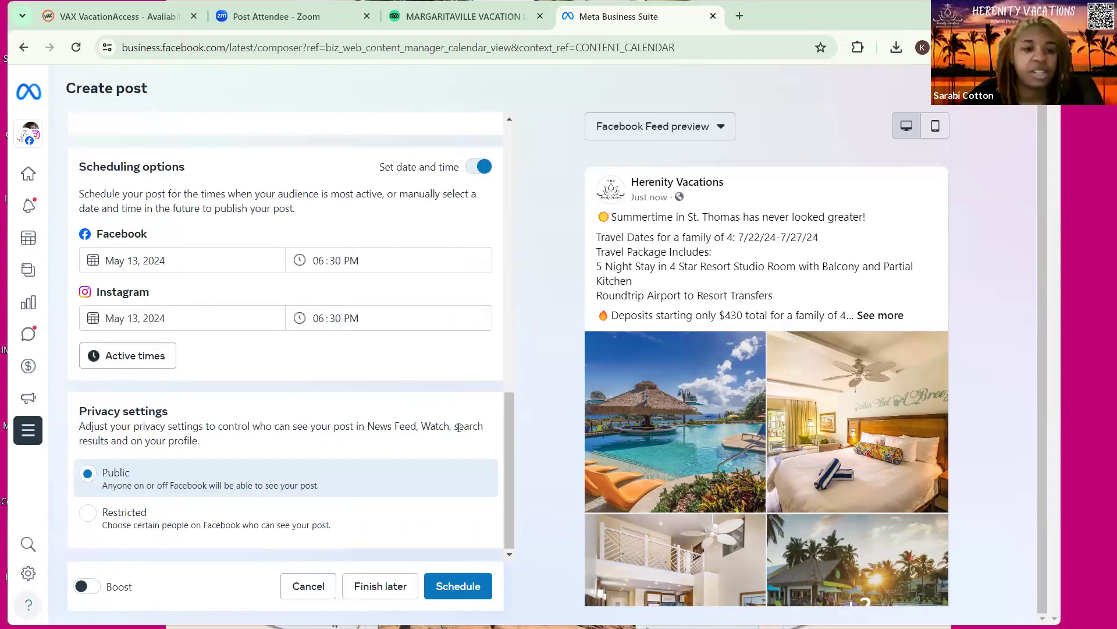
scroll(458, 426, "up", 7)
scroll(457, 411, "up", 8)
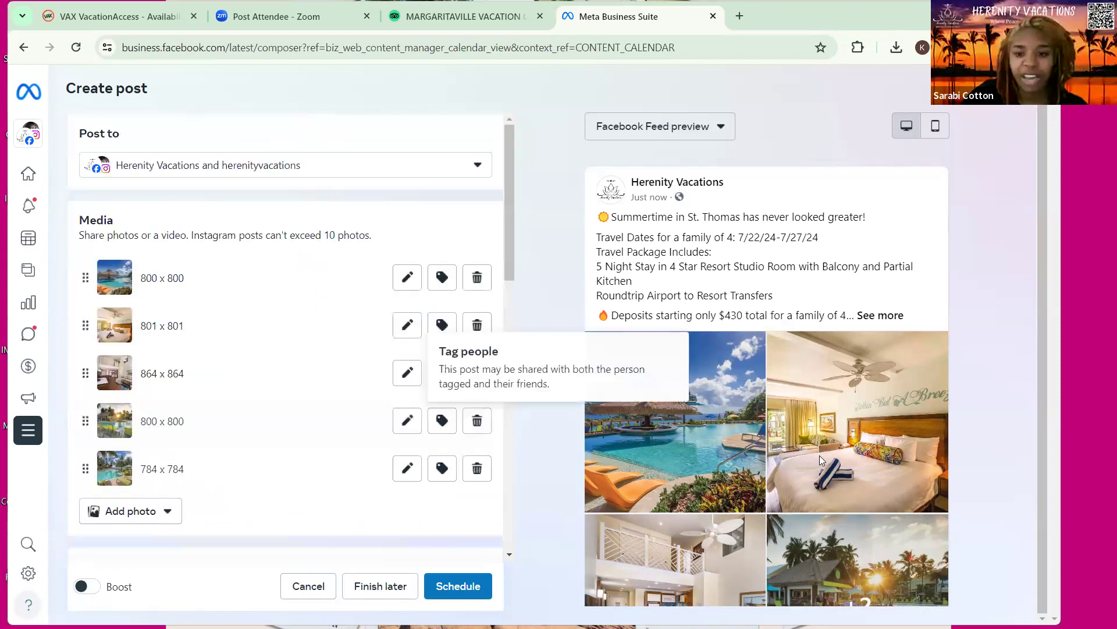
scroll(820, 460, "down", 2)
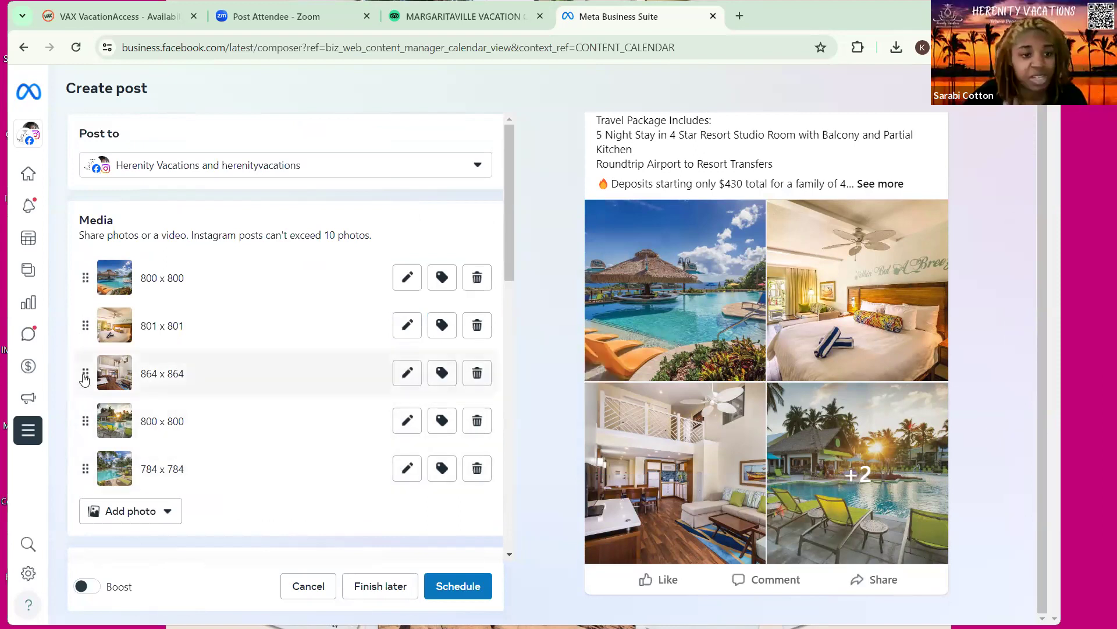
Move the 864 x 864 photo above the 801 x 801 photo
left_click_drag(84, 375, 83, 323)
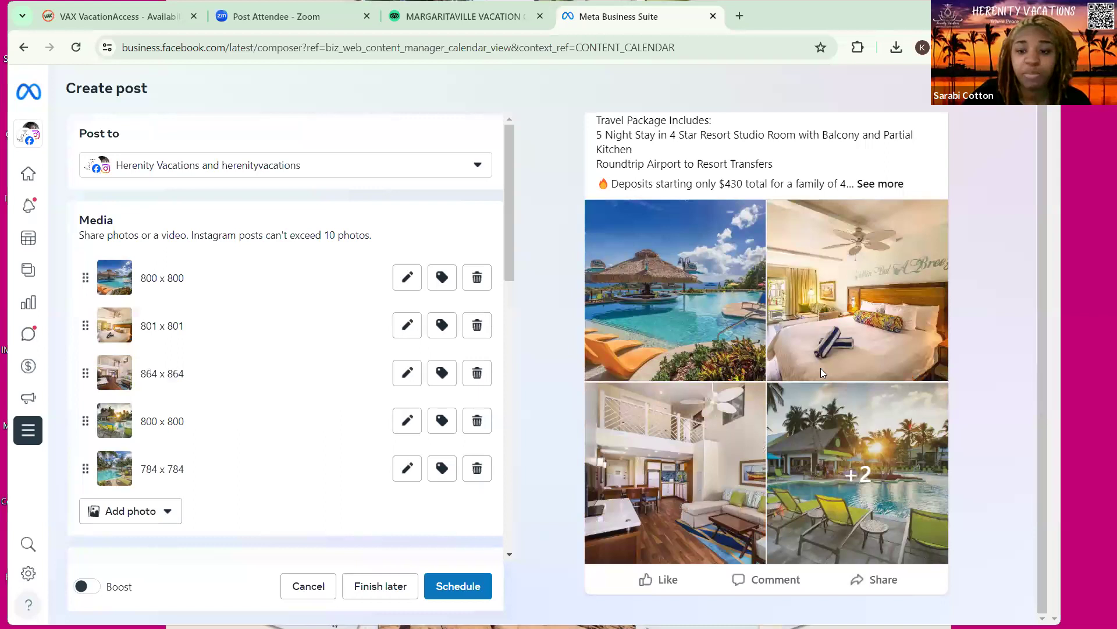
scroll(483, 516, "down", 1)
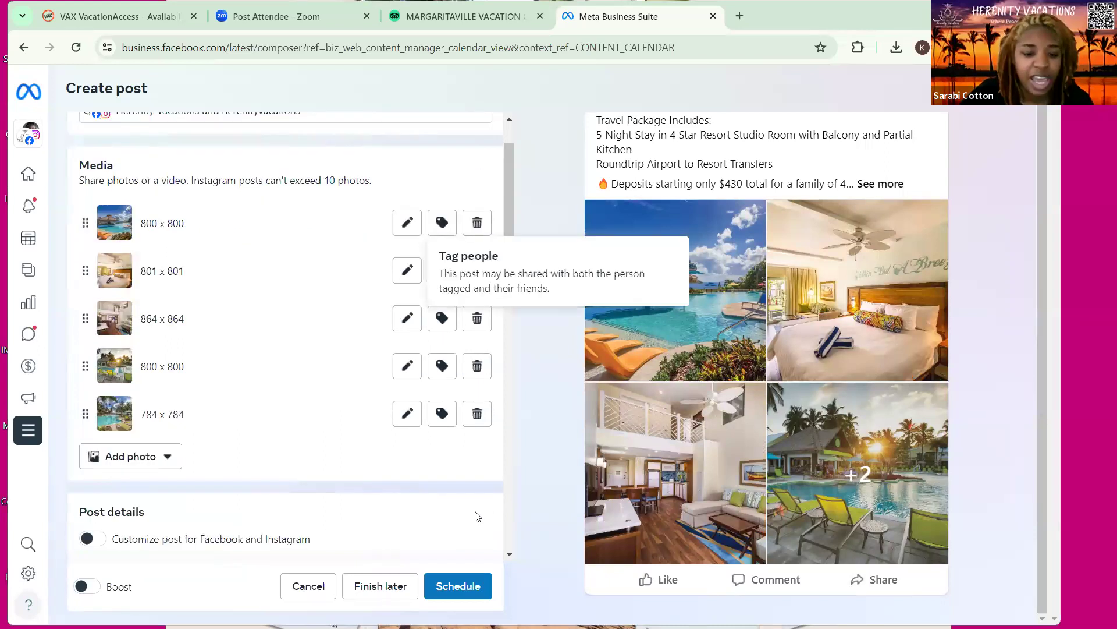
scroll(477, 517, "down", 4)
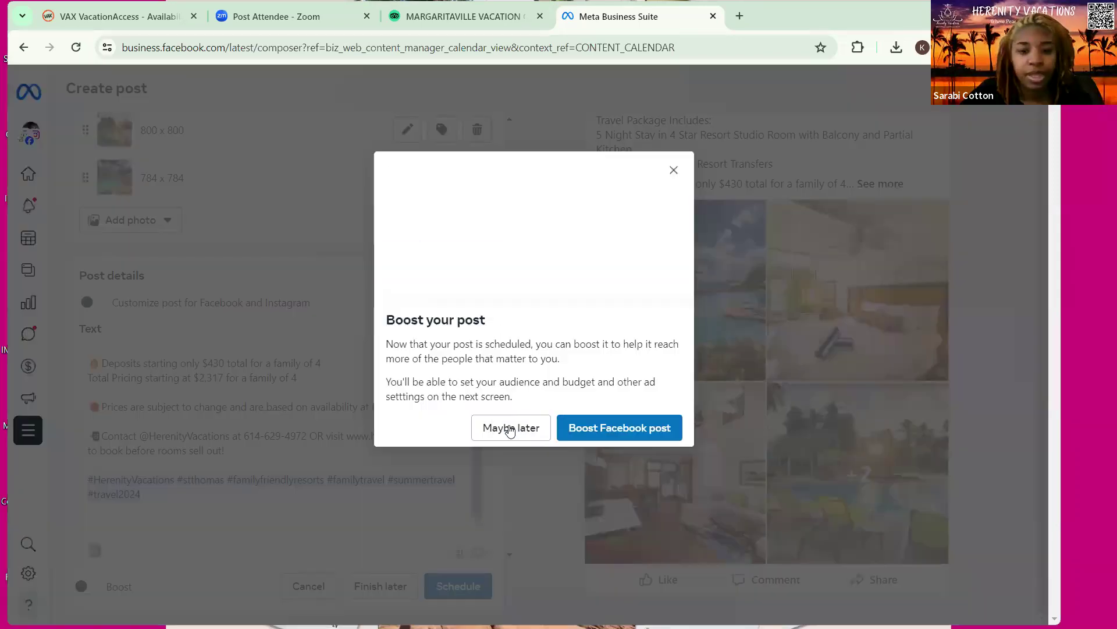
Dismiss the boost offer and open the Mon 13, 6:30 PM St. Thomas Facebook post
left_click(510, 429)
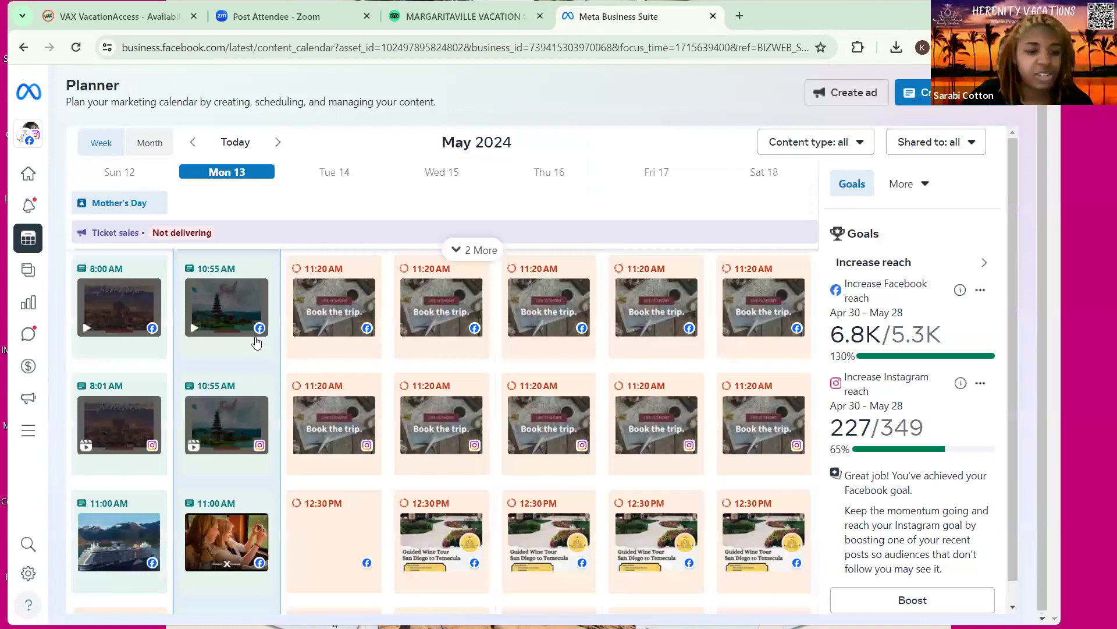
scroll(256, 342, "down", 5)
scroll(223, 499, "down", 5)
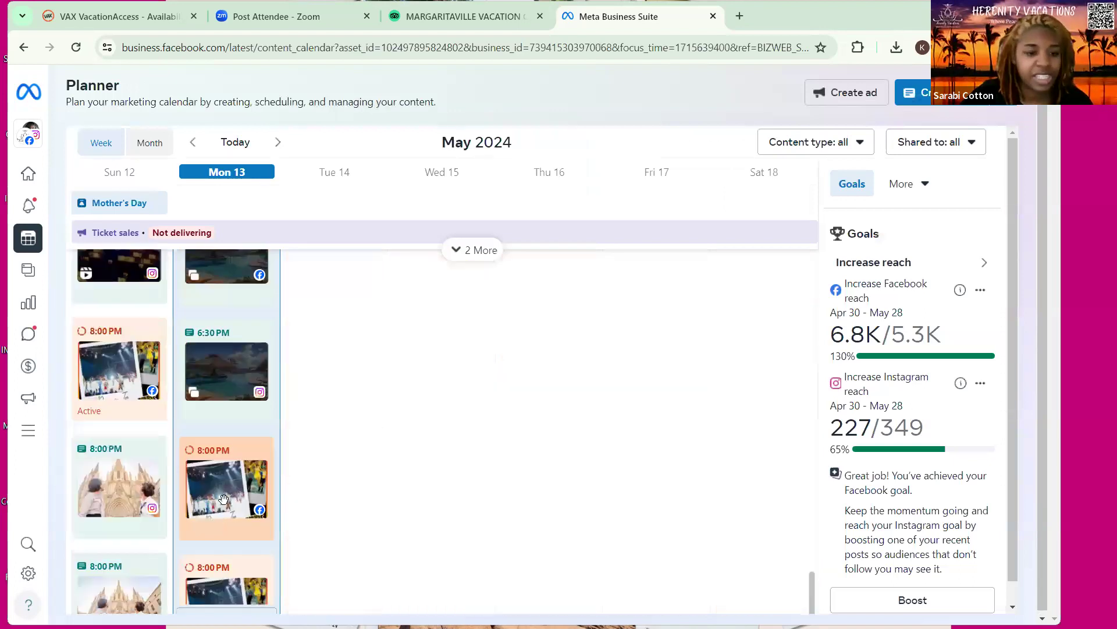
scroll(223, 499, "up", 3)
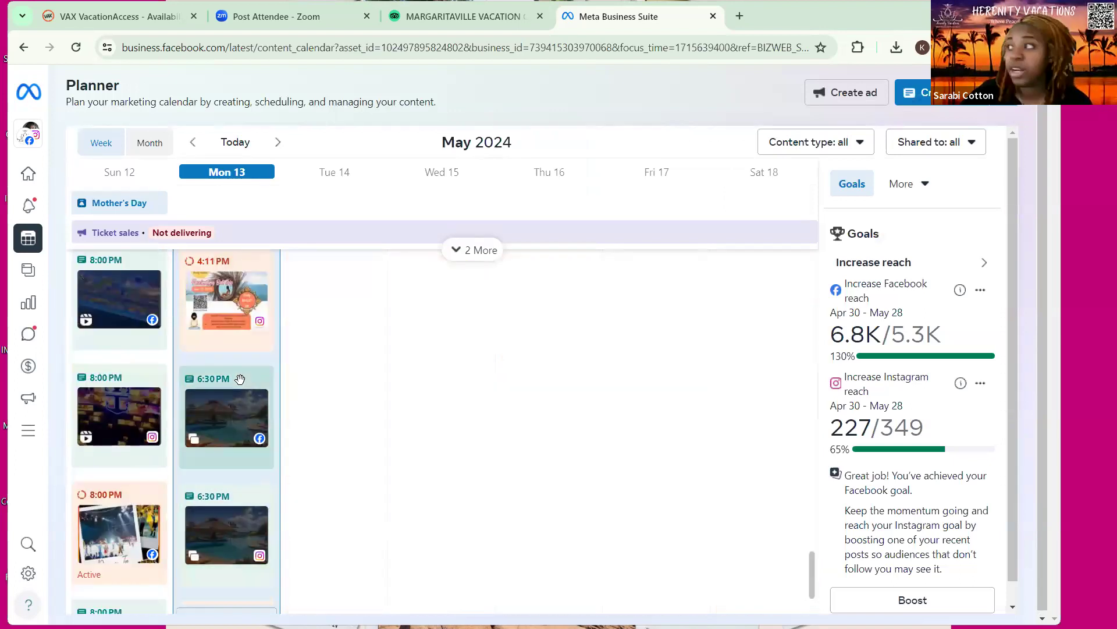
mouse_move(240, 379)
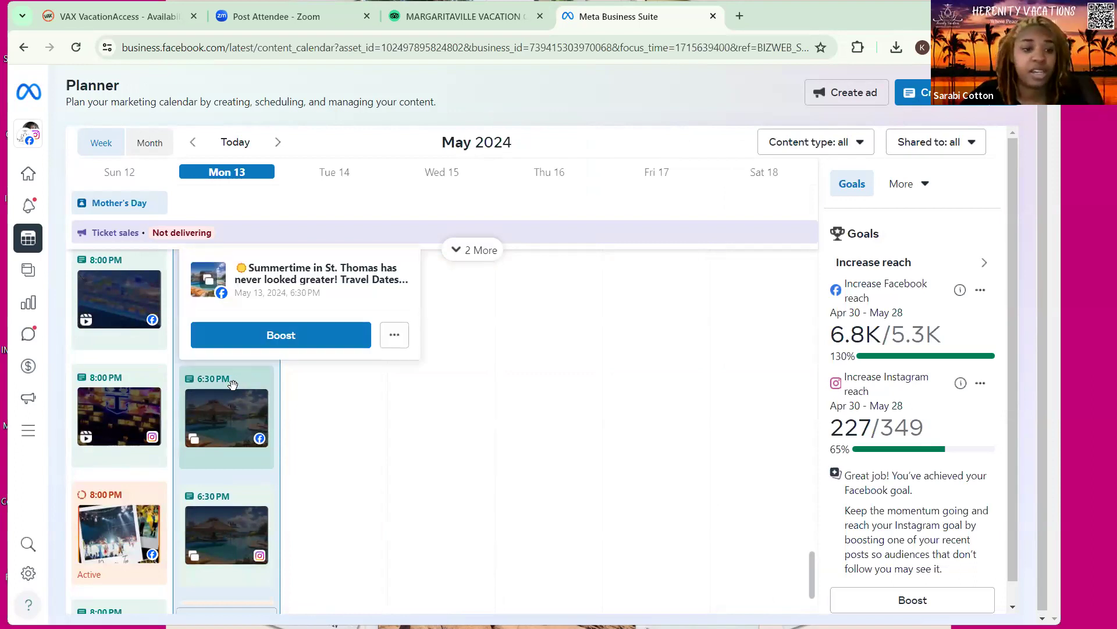
left_click(232, 386)
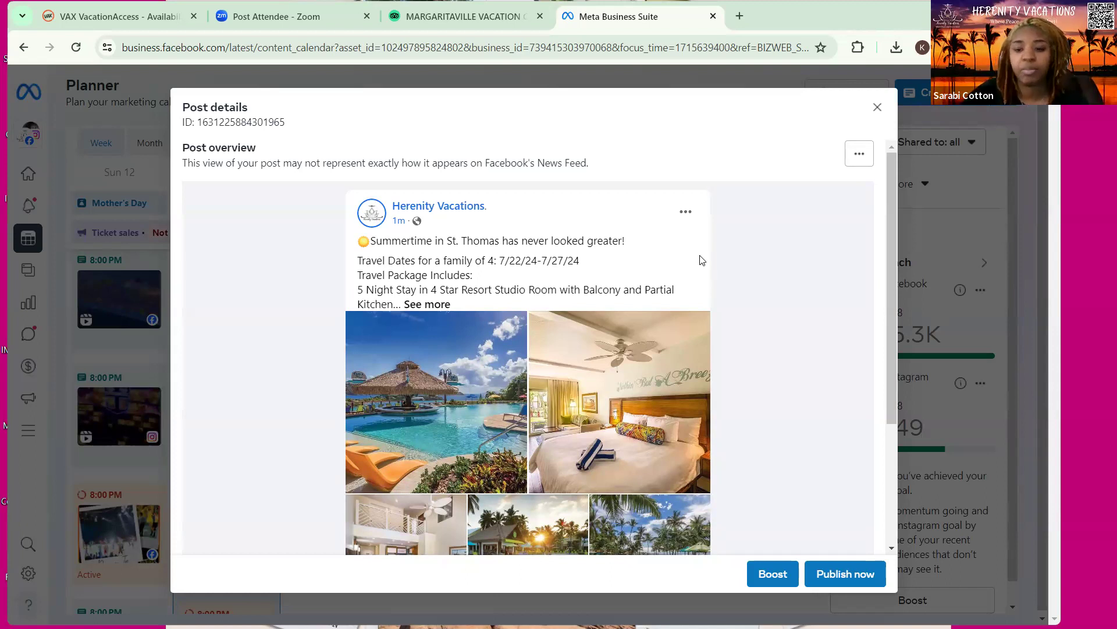
Copy the St. Thomas post's full expanded caption through #travel2024, then open a new browser tab
left_click(857, 156)
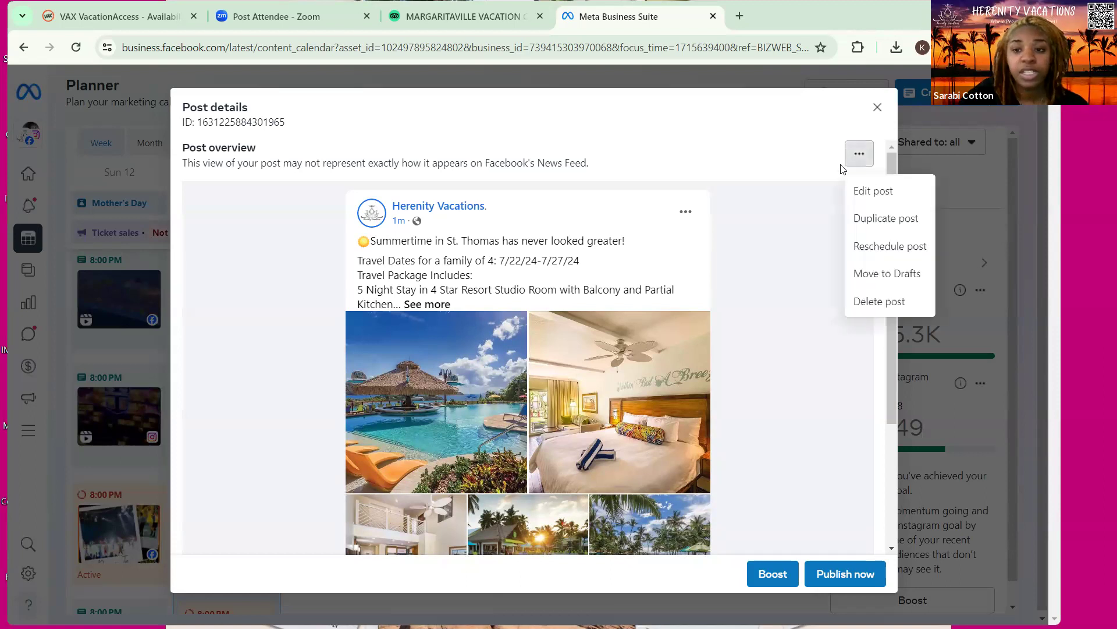
left_click(427, 305)
left_click_drag(509, 459, 405, 237)
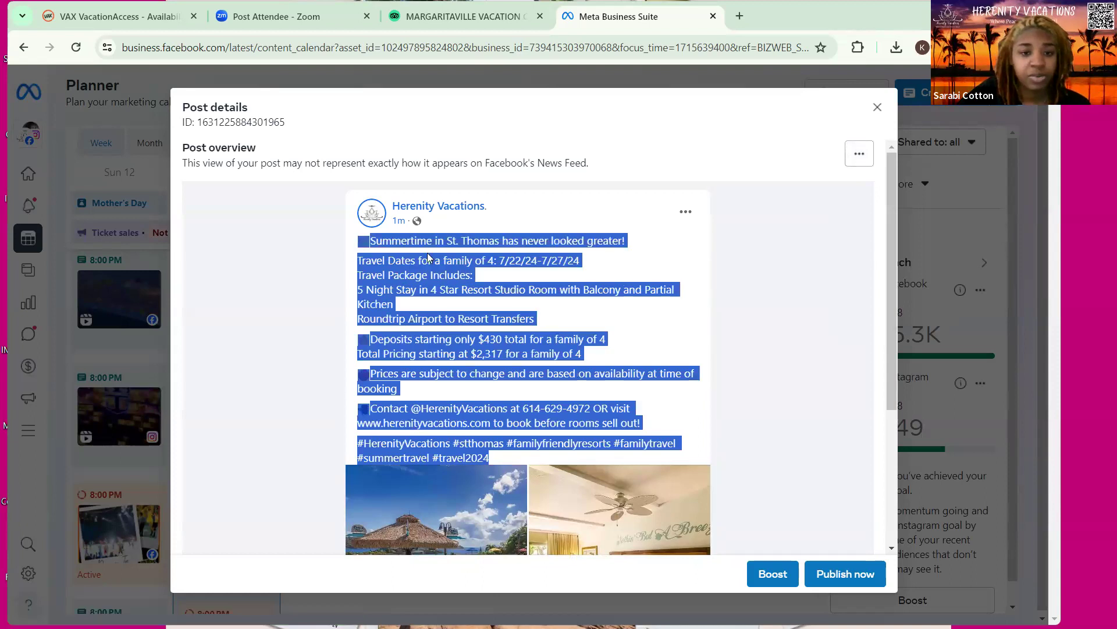
right_click(402, 239)
left_click(434, 253)
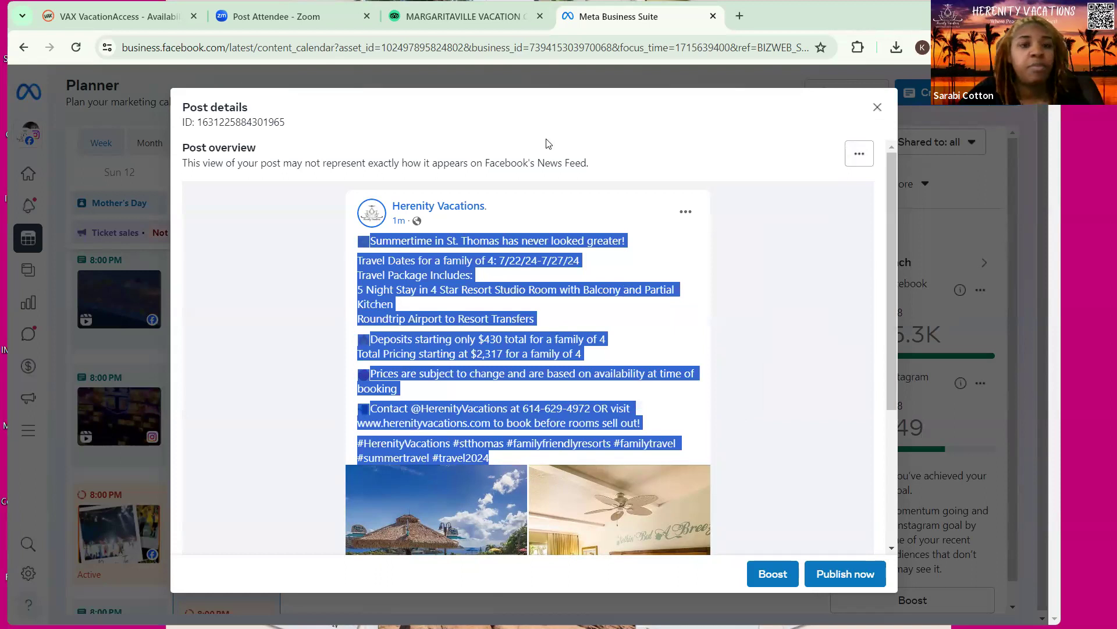
key("ctrl+t")
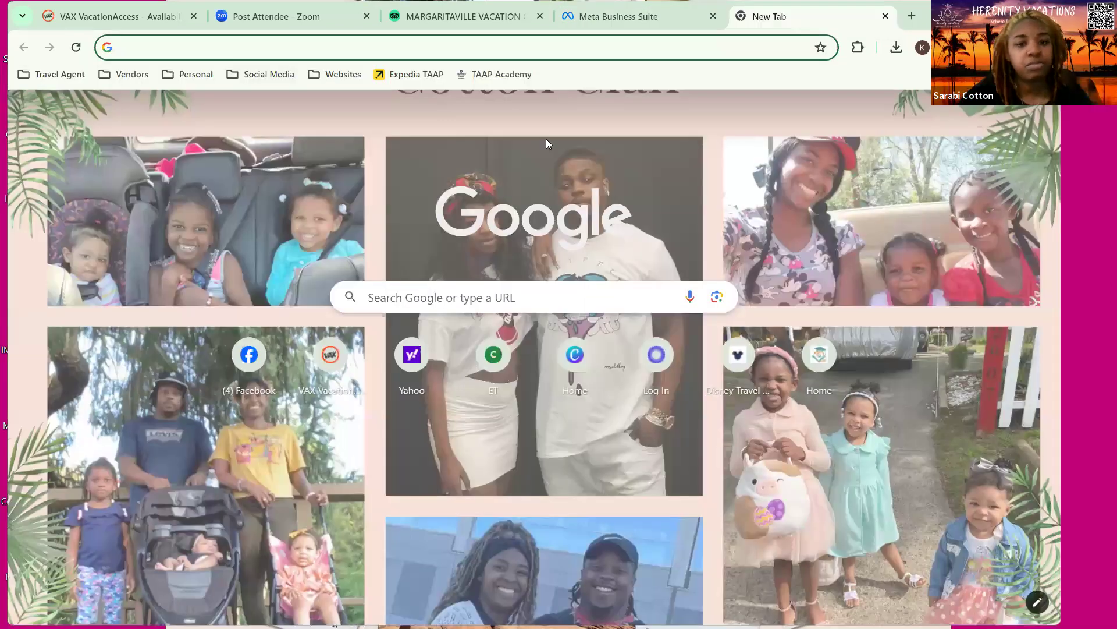
Start a new post on linkedin.com/feed/ and attach the five St. Thomas resort photos from today
type("linkedin.com/feed/")
key("Return")
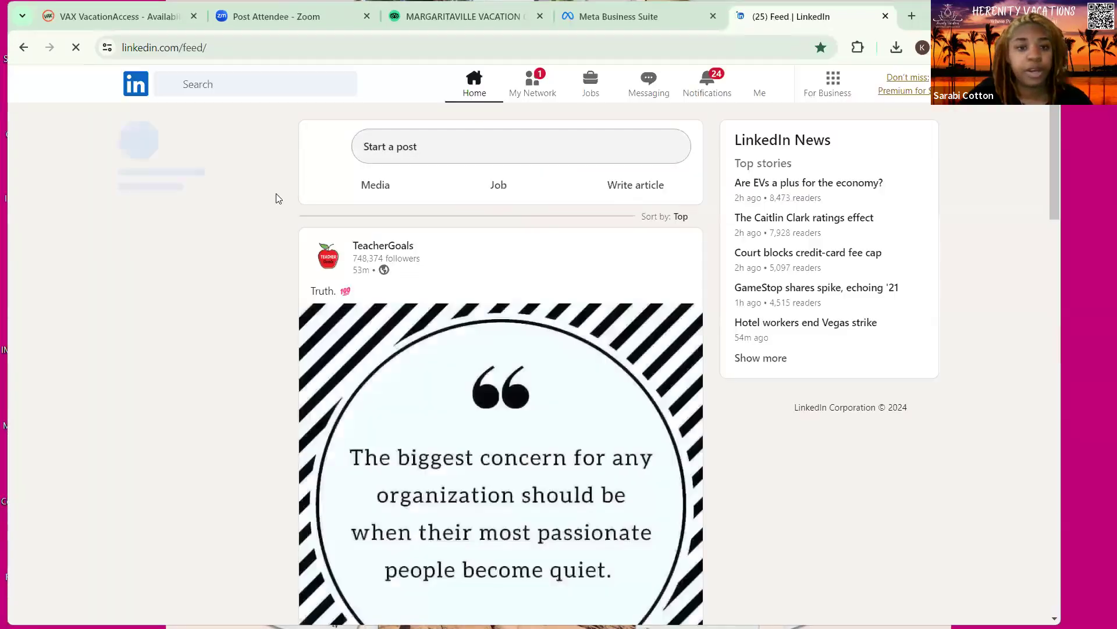
left_click(409, 160)
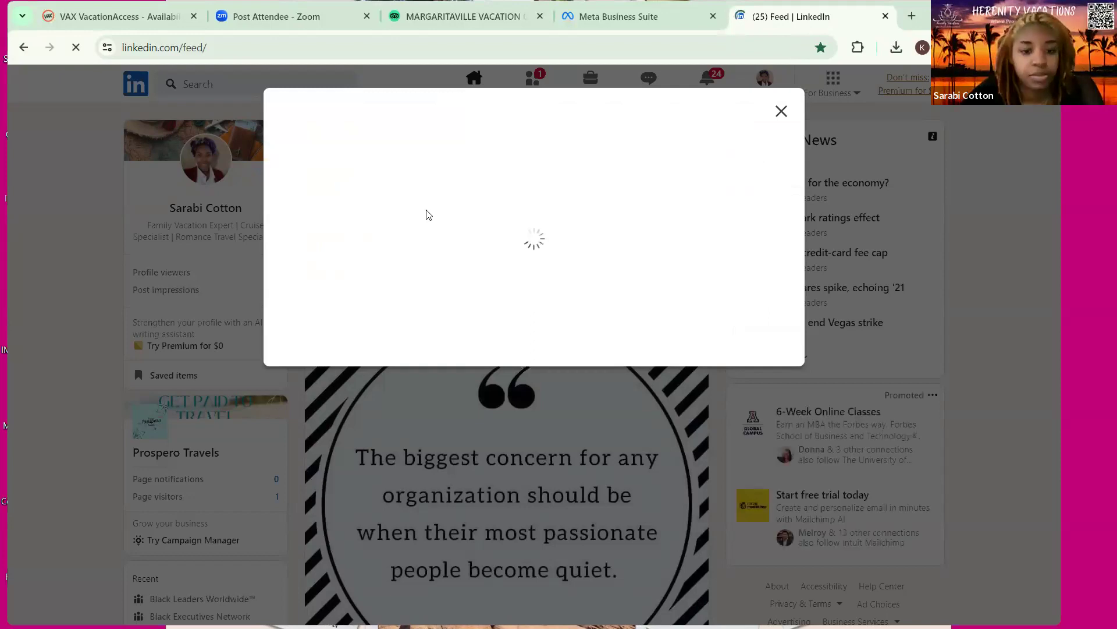
left_click(422, 443)
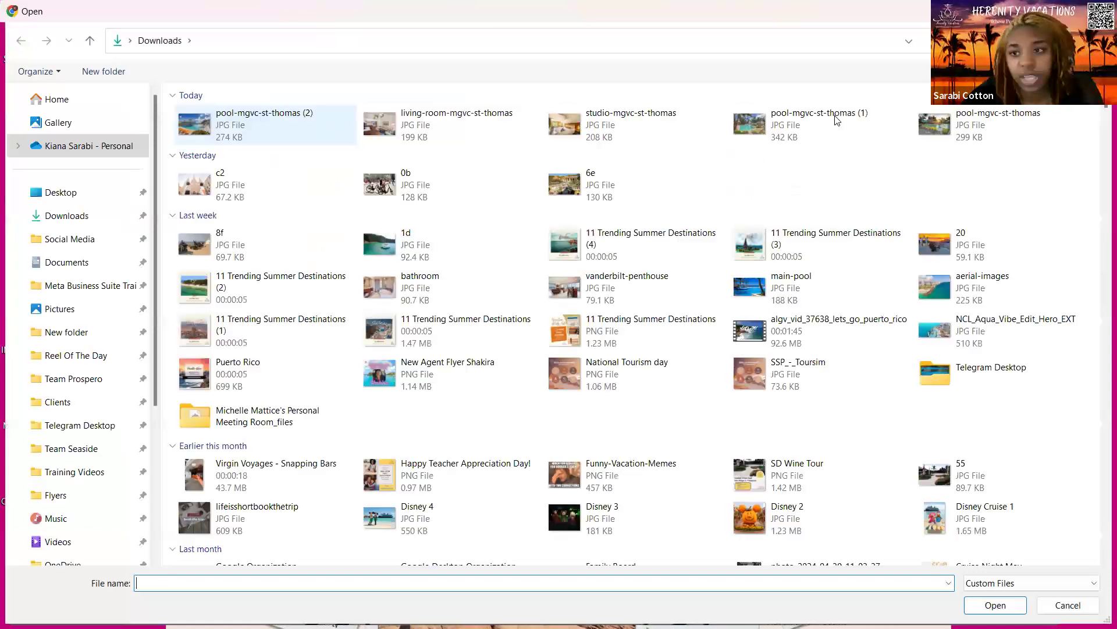
left_click(998, 125, "shift")
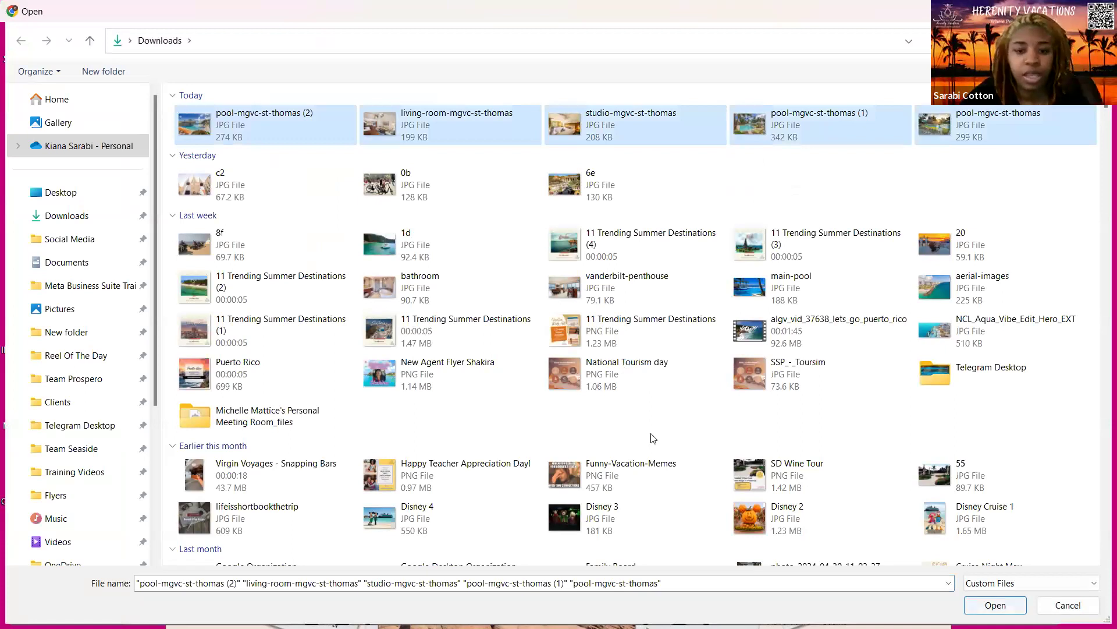
key("Return")
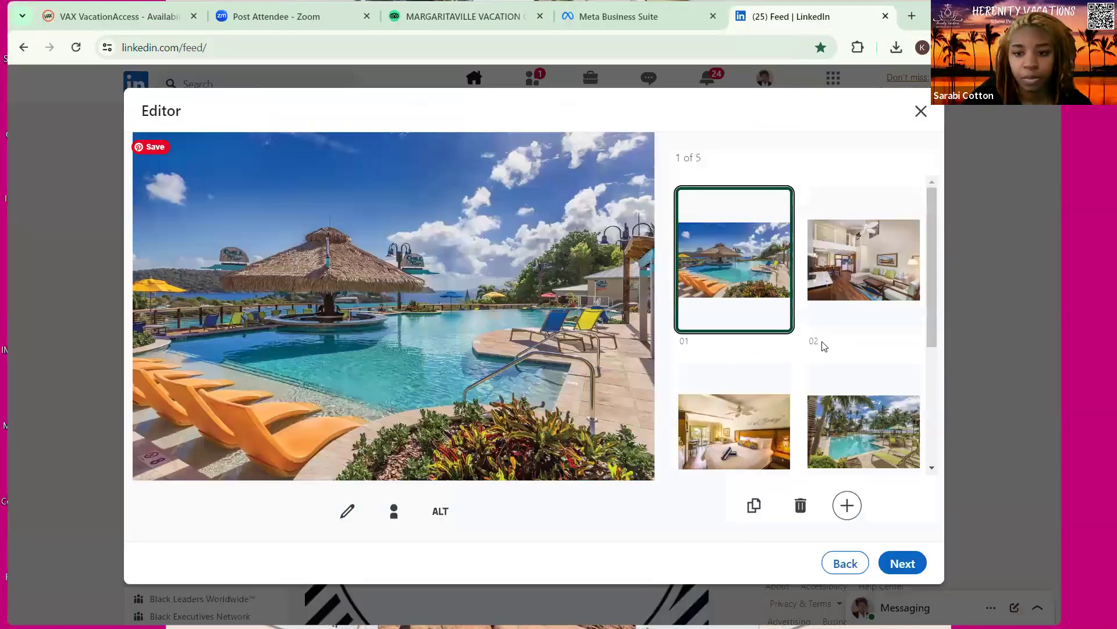
Rearrange the photos with the resort pool first and the bedroom second, and apply the order
mouse_move(741, 442)
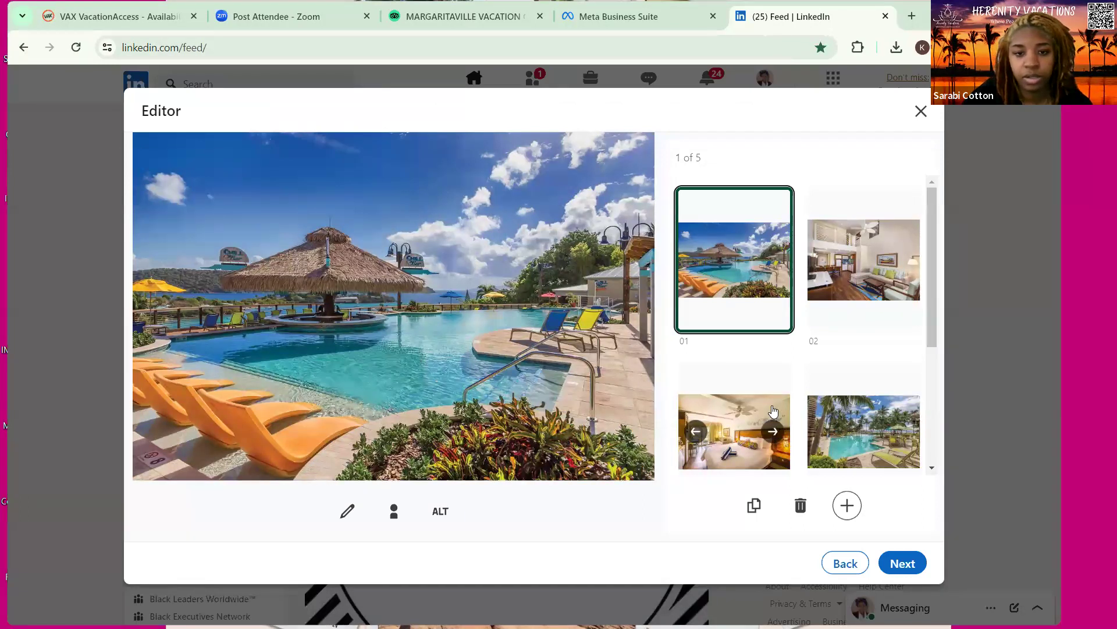
left_click(773, 430)
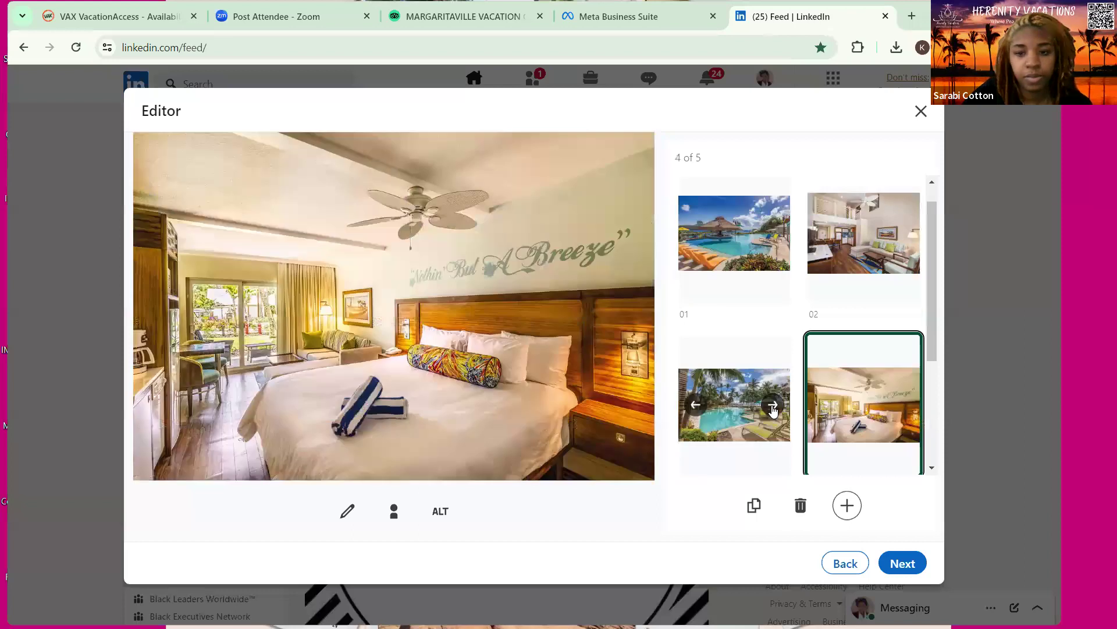
left_click(773, 405)
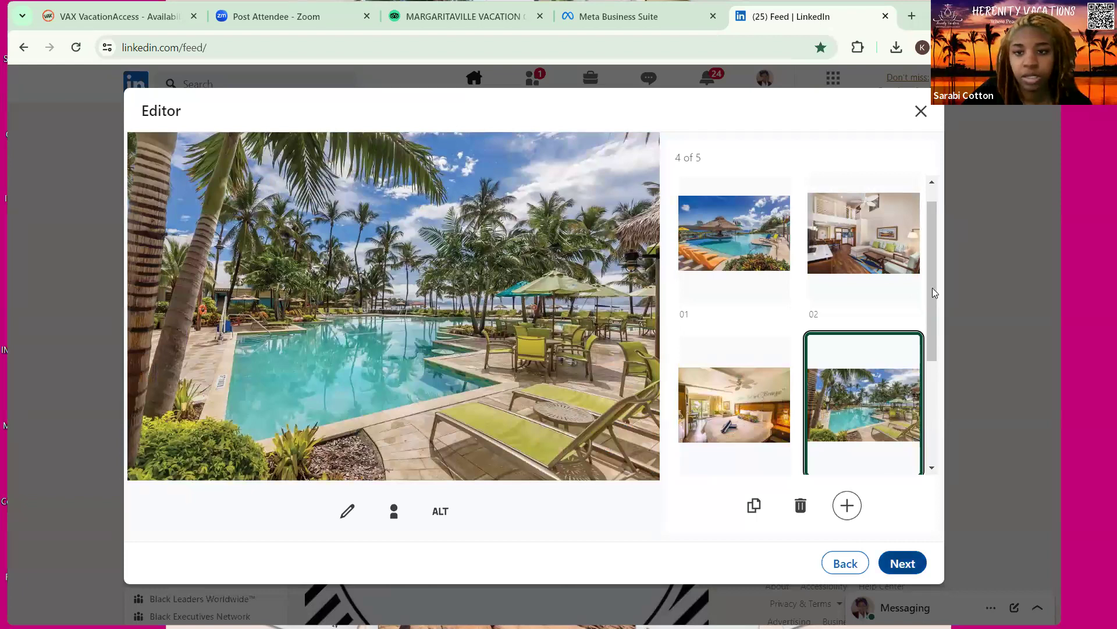
scroll(860, 266, "up", 1)
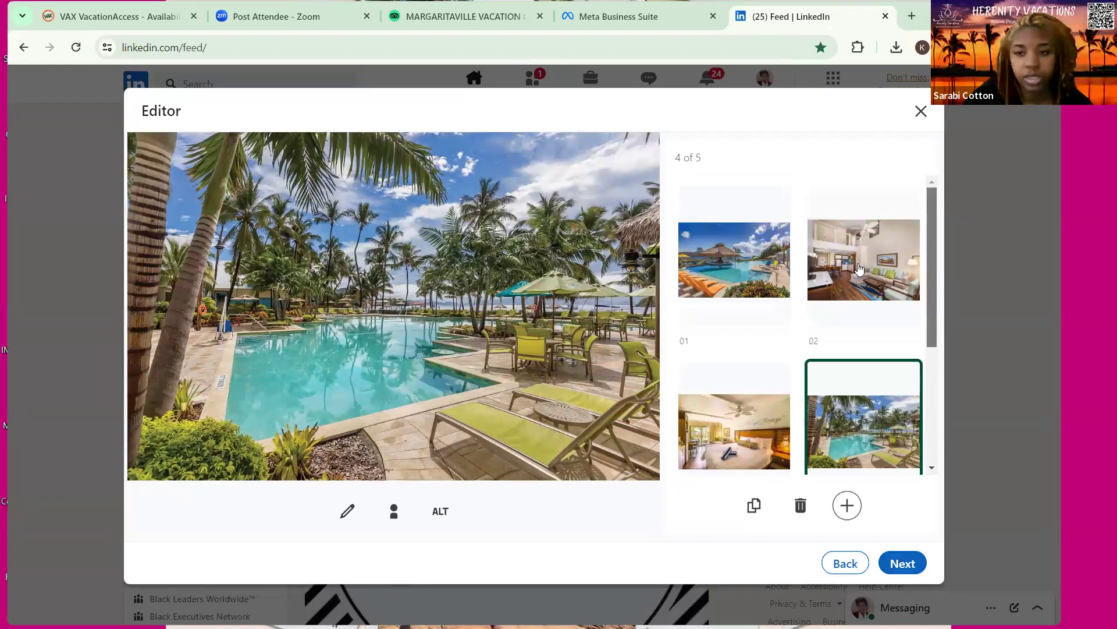
left_click_drag(748, 420, 896, 252)
left_click_drag(861, 248, 882, 248)
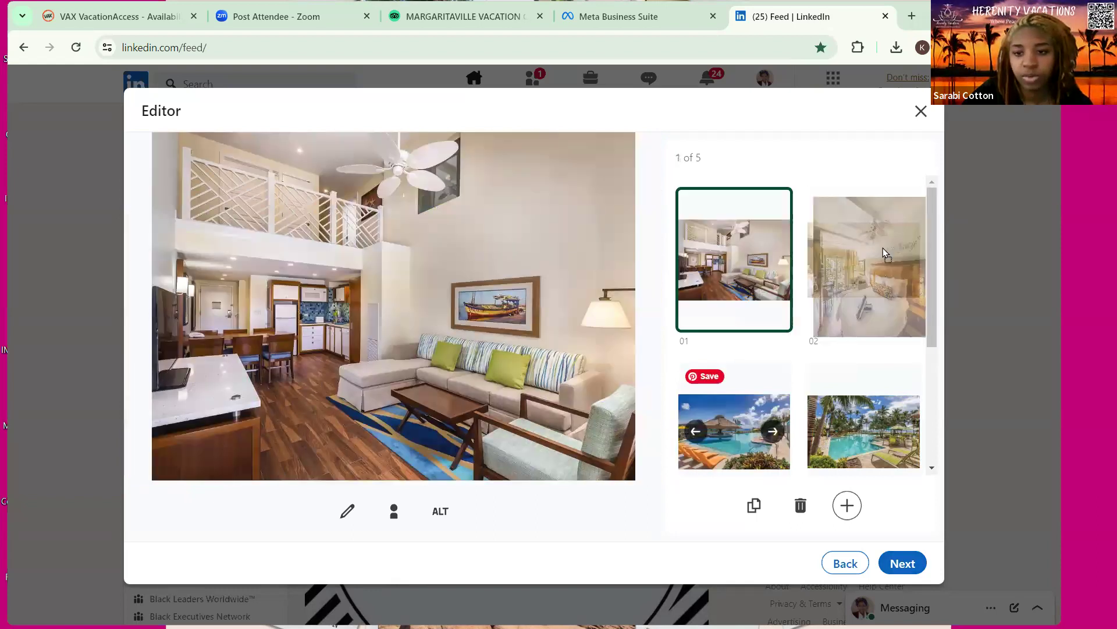
left_click_drag(748, 426, 757, 259)
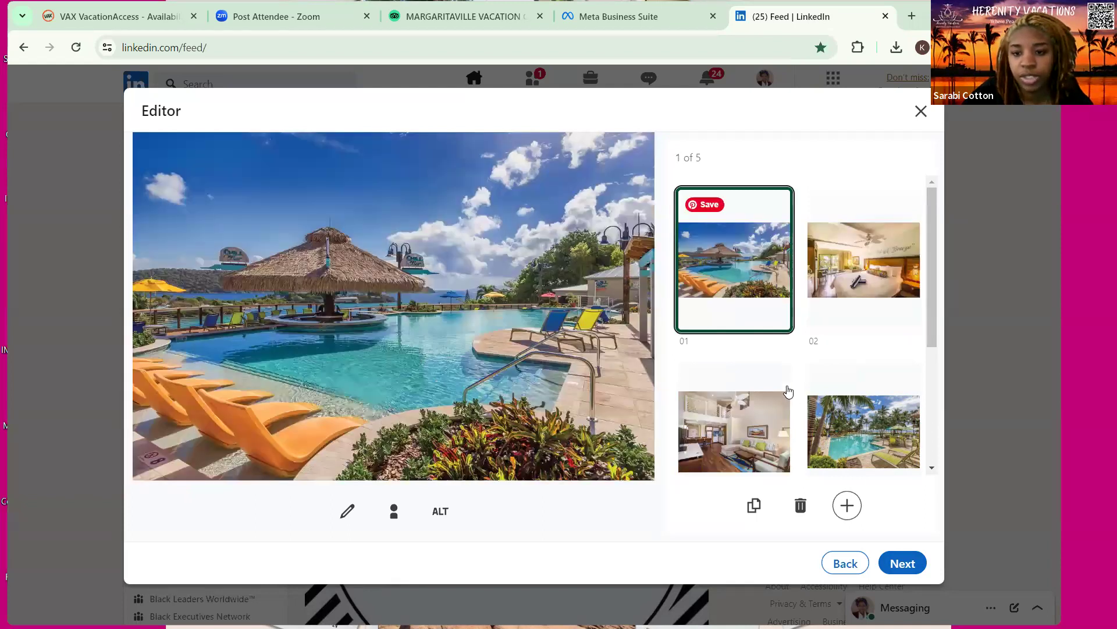
scroll(808, 387, "down", 3)
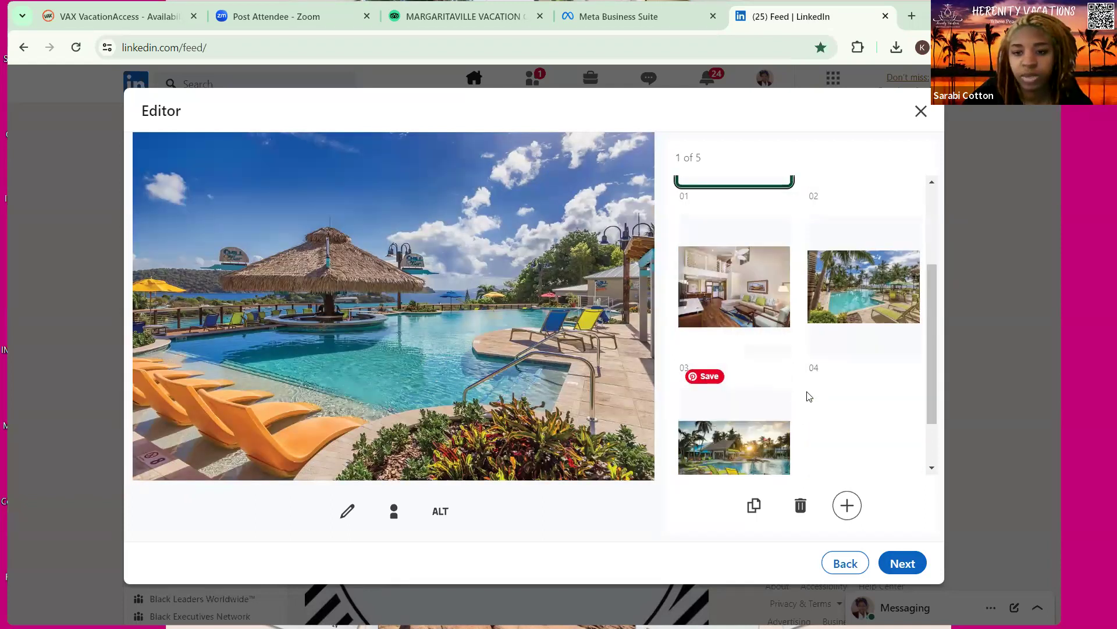
scroll(795, 434, "down", 1)
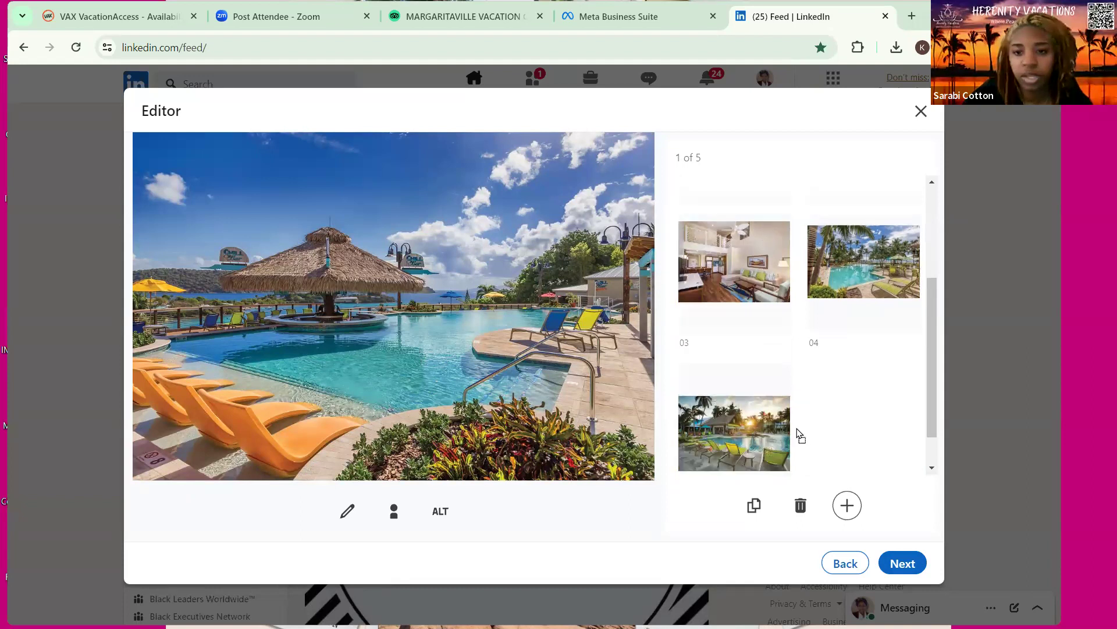
left_click_drag(798, 437, 802, 427)
left_click_drag(878, 304, 853, 390)
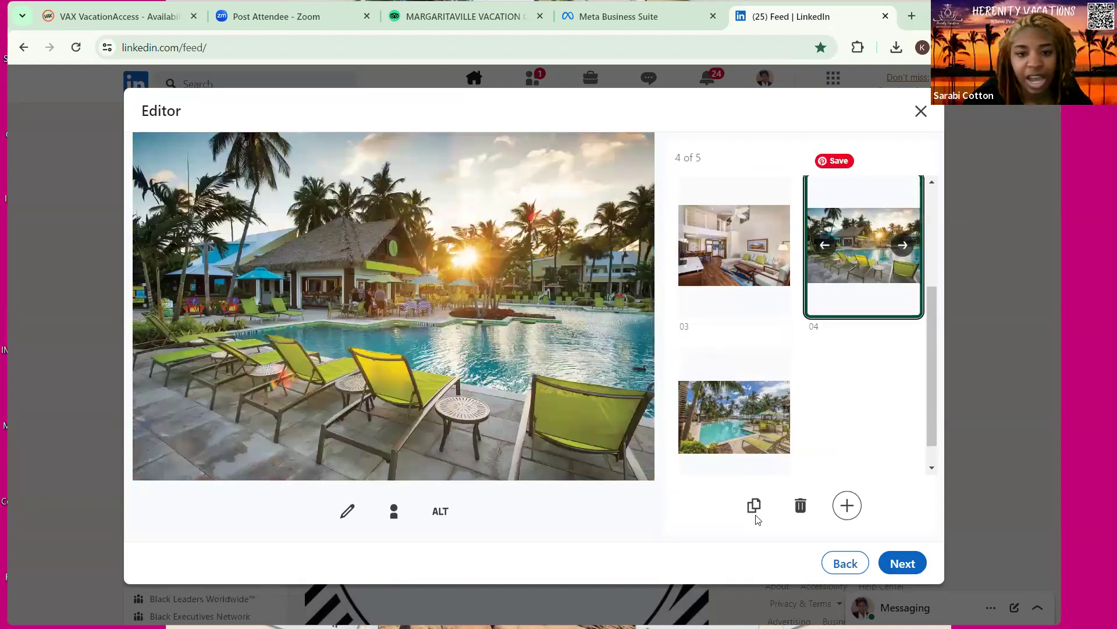
left_click(569, 349)
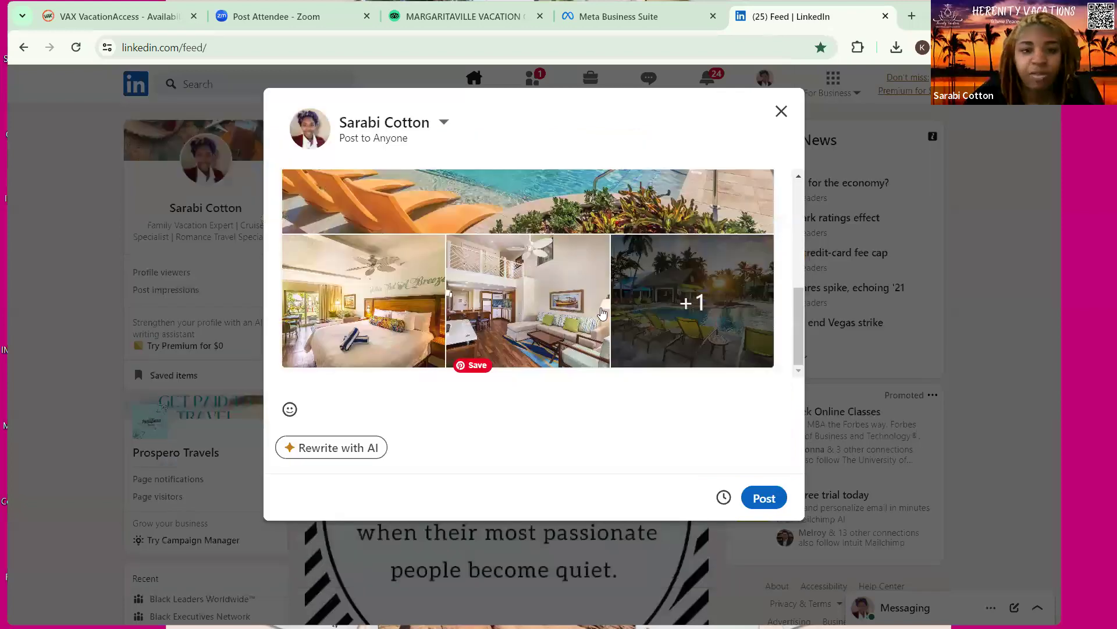
Move the sunset pool photo up to third place, ahead of the living room
scroll(578, 329, "up", 2)
scroll(578, 329, "down", 2)
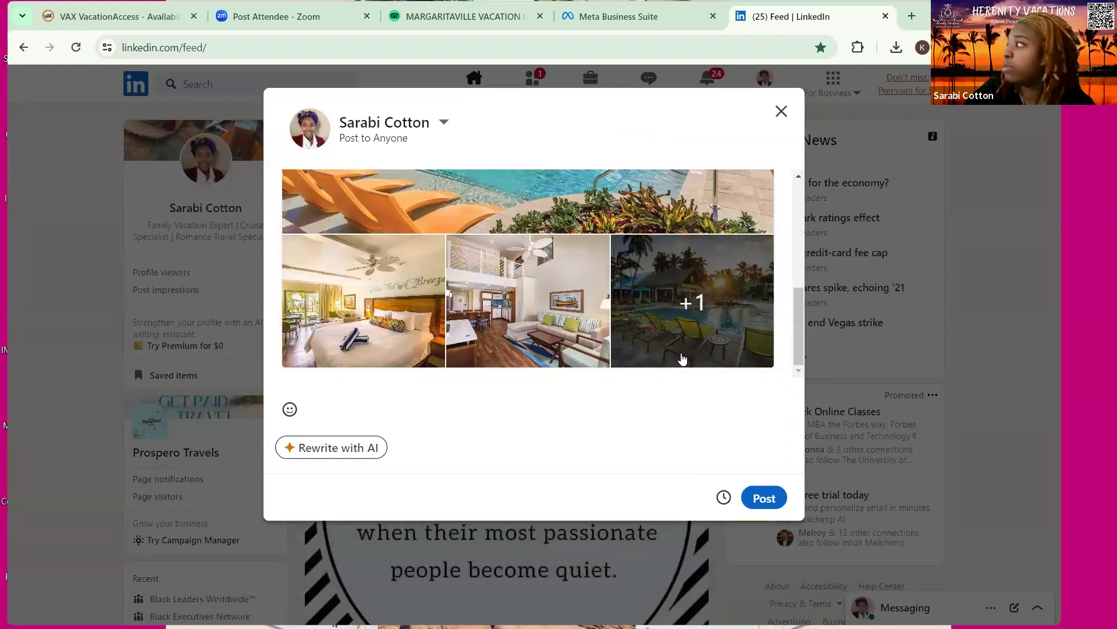
scroll(670, 337, "up", 3)
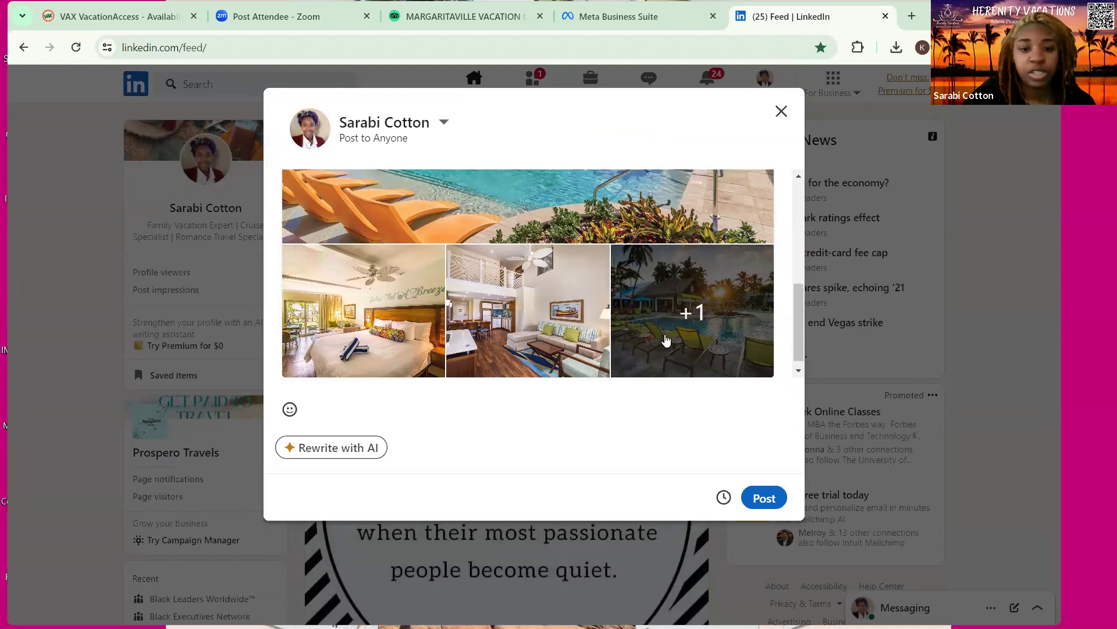
scroll(733, 219, "down", 1)
scroll(731, 244, "up", 1)
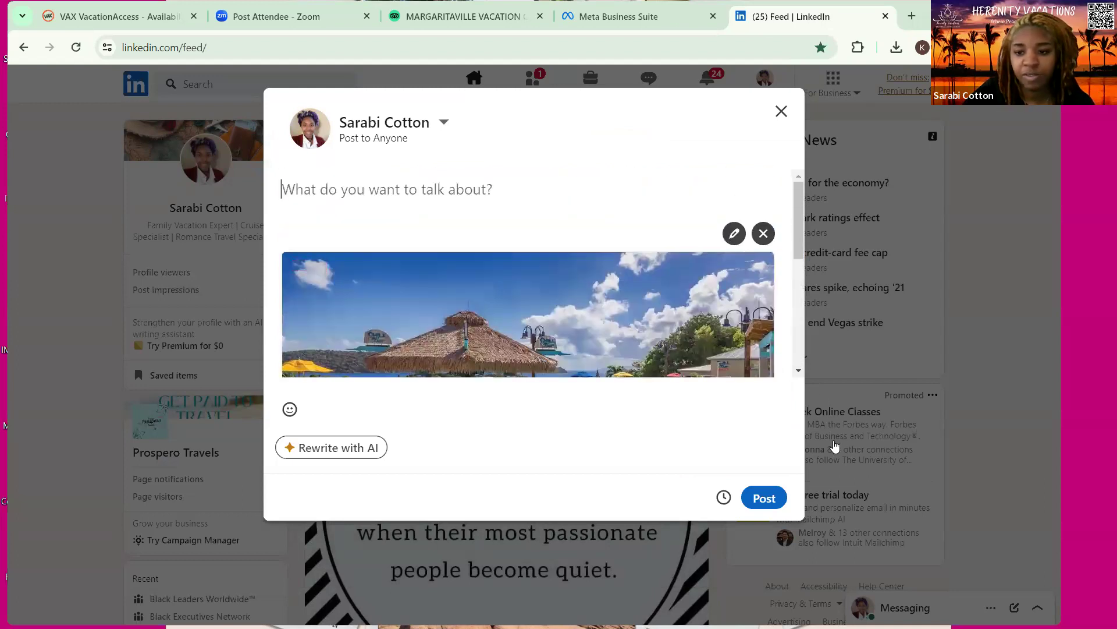
left_click(732, 235)
scroll(731, 352, "down", 1)
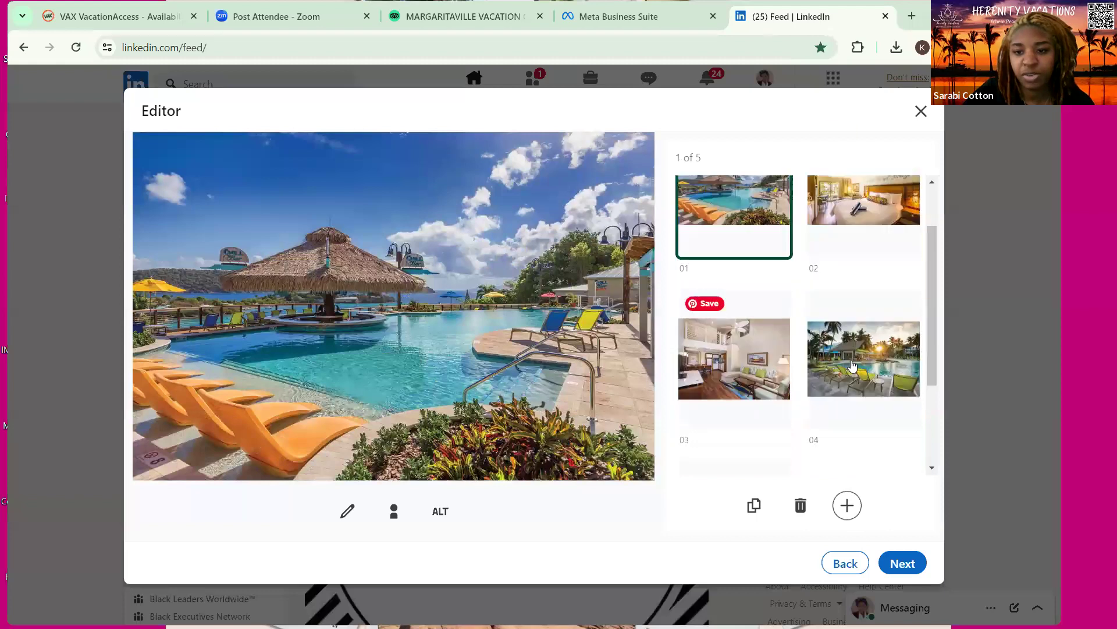
left_click_drag(760, 344, 729, 337)
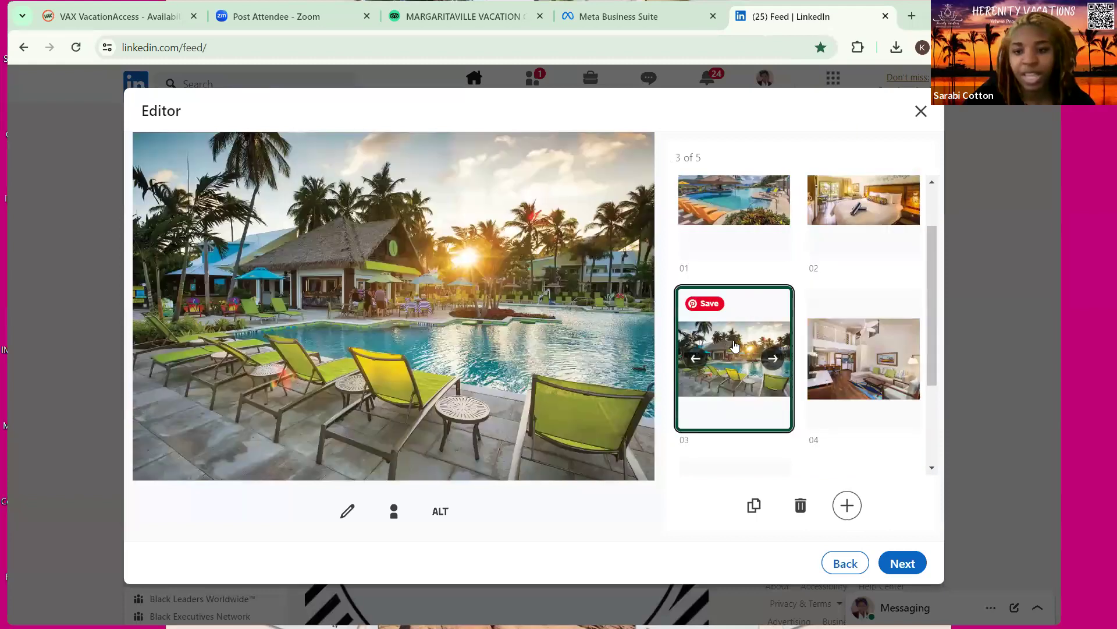
left_click(900, 563)
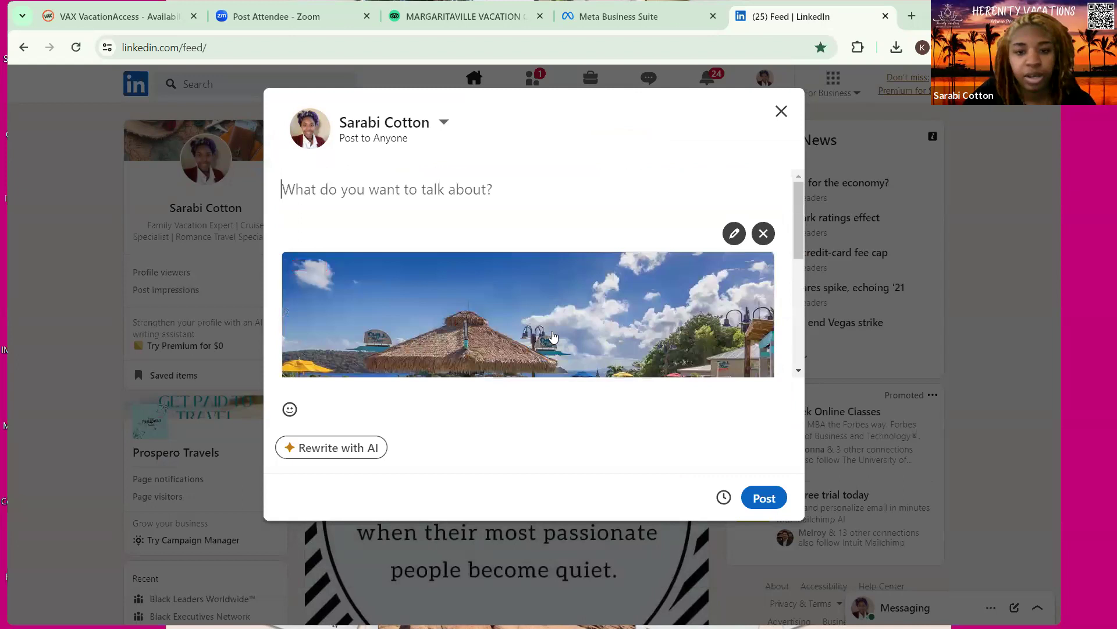
scroll(614, 299, "down", 5)
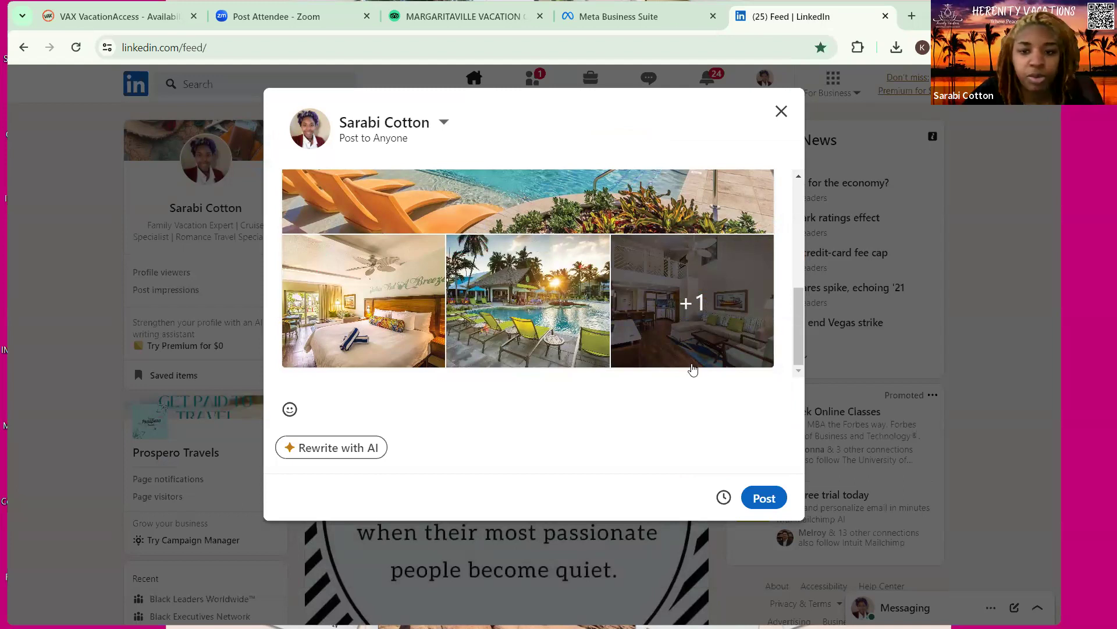
Paste the copied St. Thomas caption into the empty LinkedIn post text
scroll(327, 192, "up", 5)
right_click(324, 199)
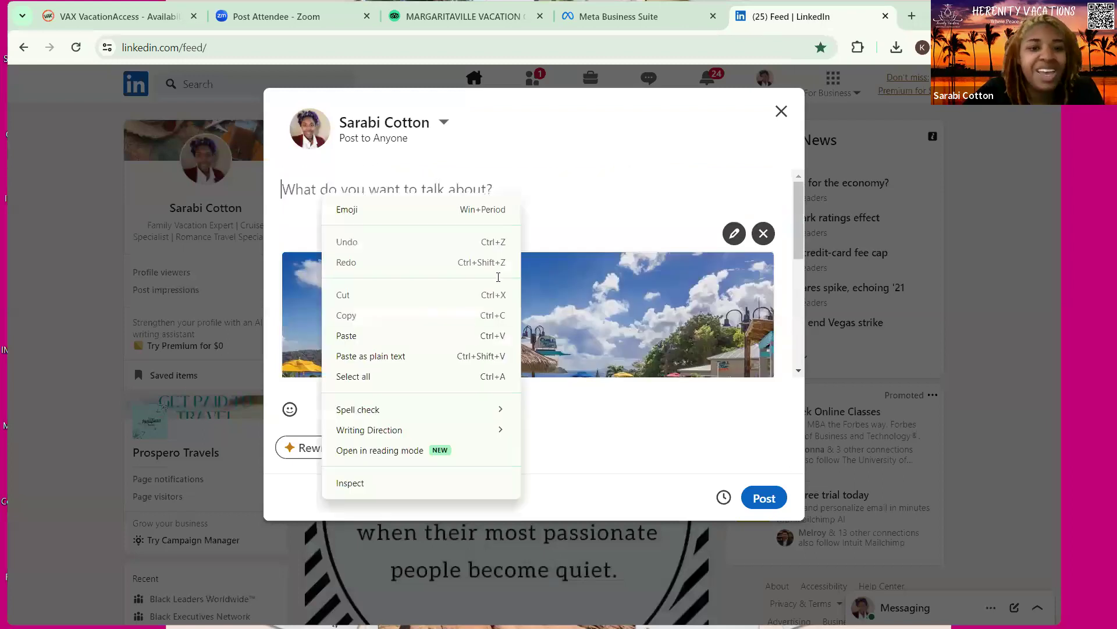
left_click(384, 336)
scroll(628, 215, "up", 3)
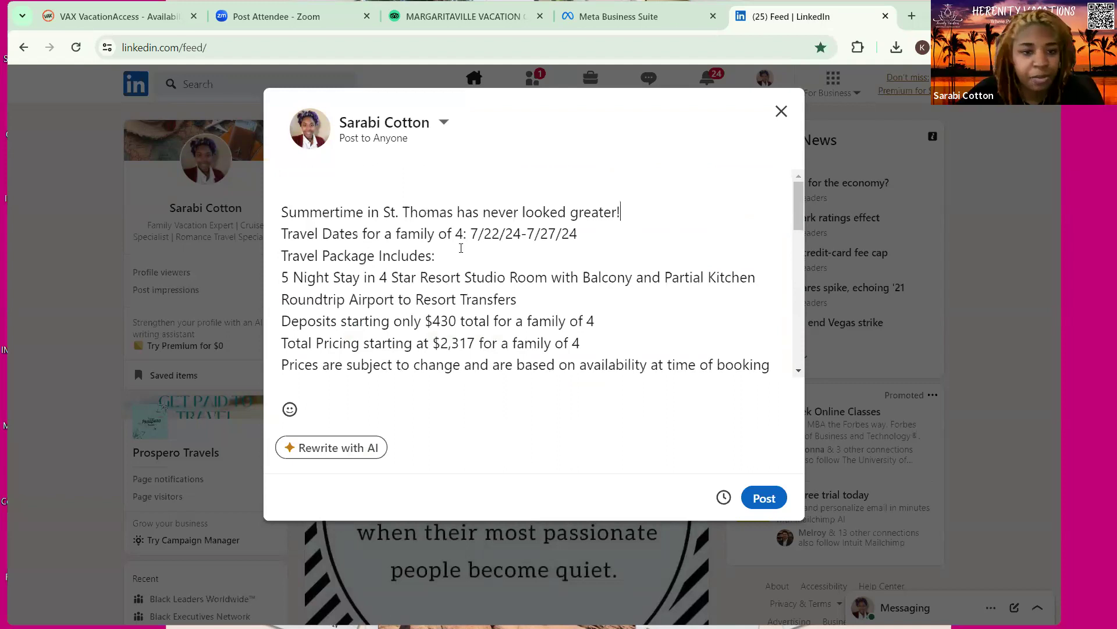
Add blank lines after the Summertime, Roundtrip transfers, Total Pricing and prices disclaimer lines
key("Return")
scroll(464, 268, "down", 2)
scroll(463, 265, "up", 2)
scroll(601, 281, "down", 1)
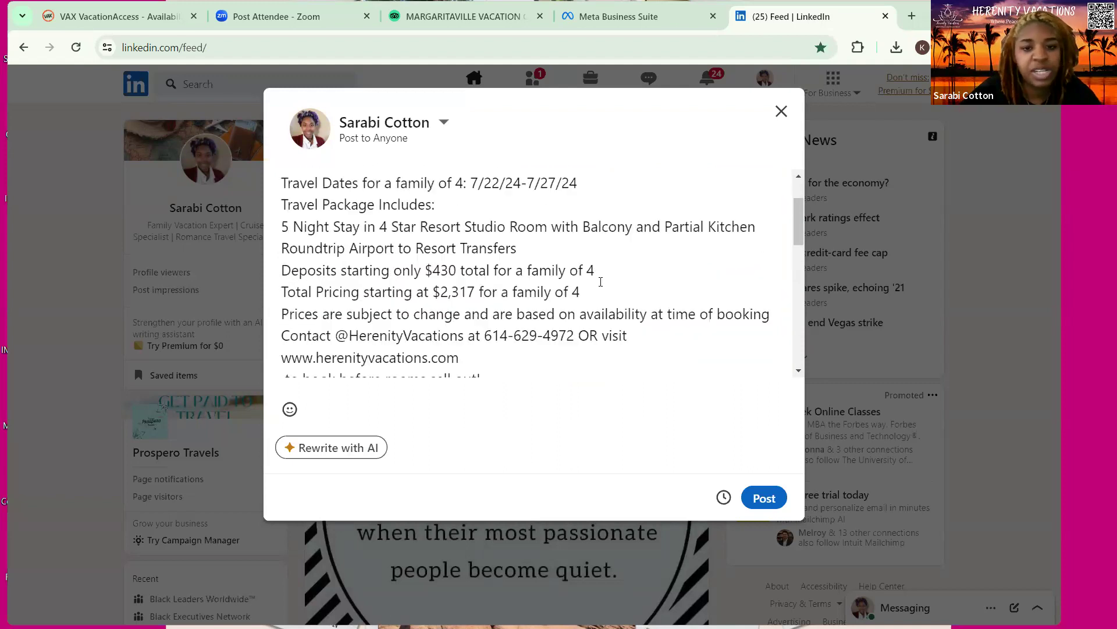
left_click(520, 246)
key("Return")
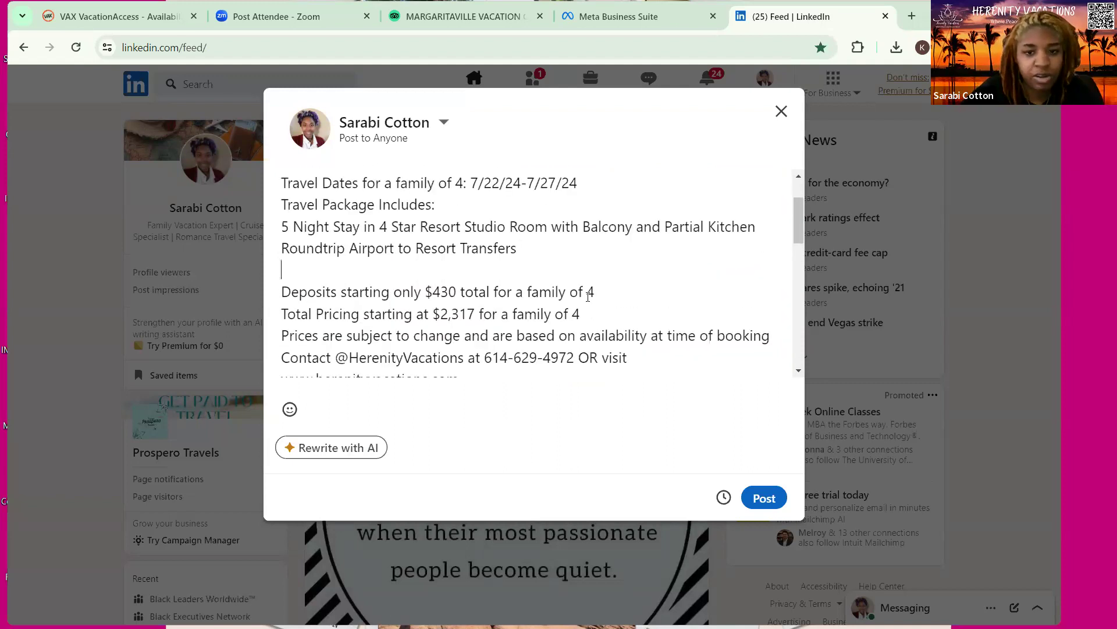
left_click(594, 312)
key("Return")
scroll(760, 285, "down", 1)
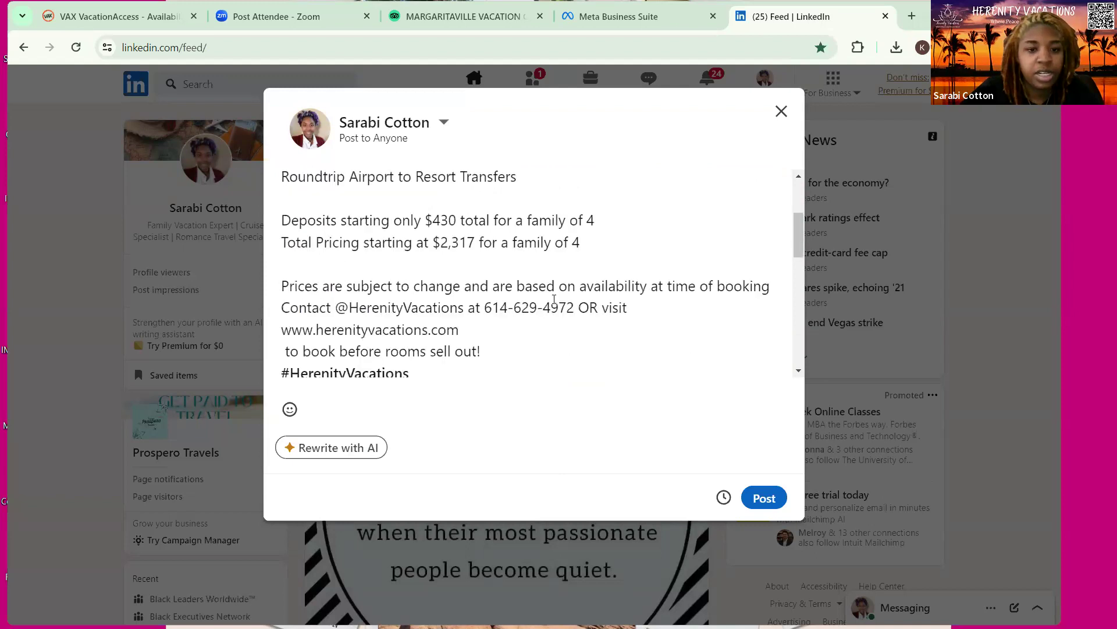
left_click(774, 291)
key("Return")
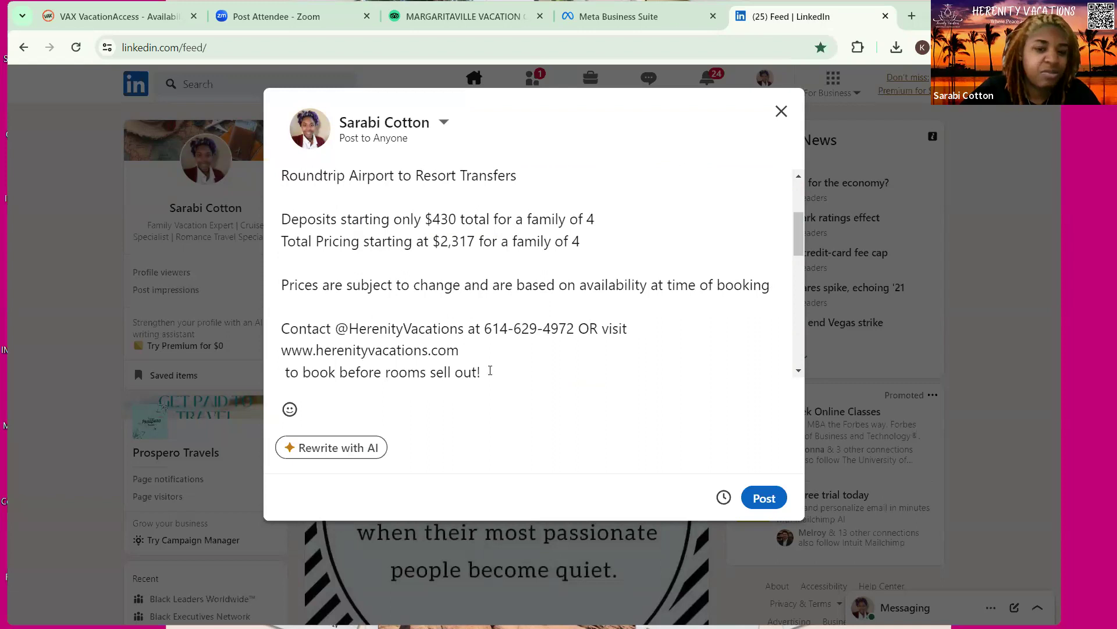
Join the booking sentence onto the end of the website line
scroll(353, 305, "down", 1)
left_click(289, 300)
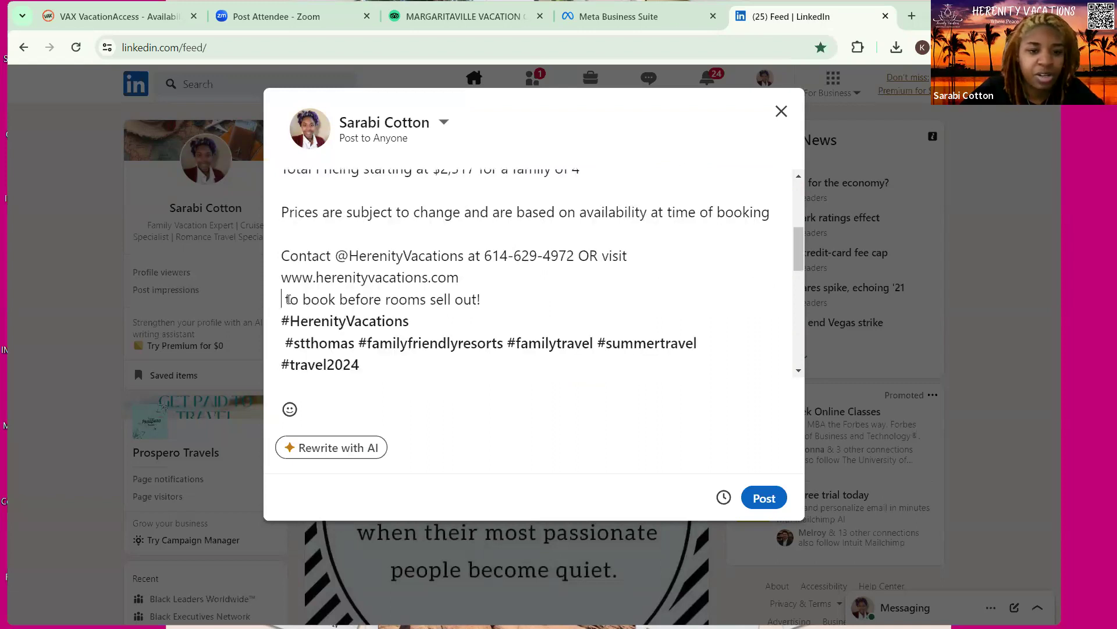
key("BackSpace")
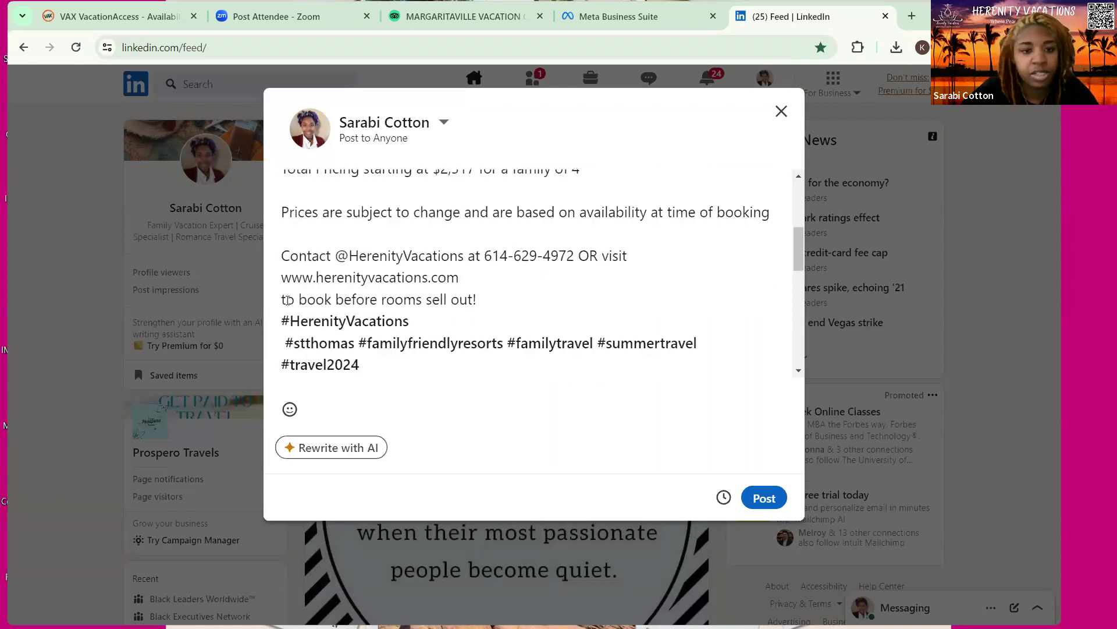
key("BackSpace")
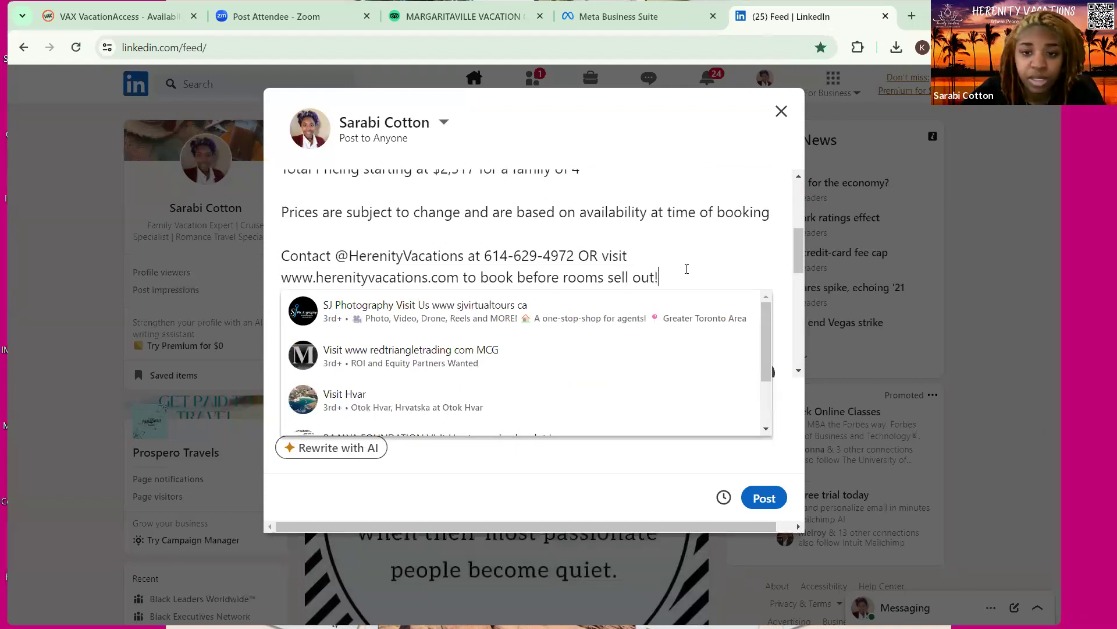
left_click(686, 264)
scroll(679, 255, "down", 2)
scroll(664, 267, "up", 2)
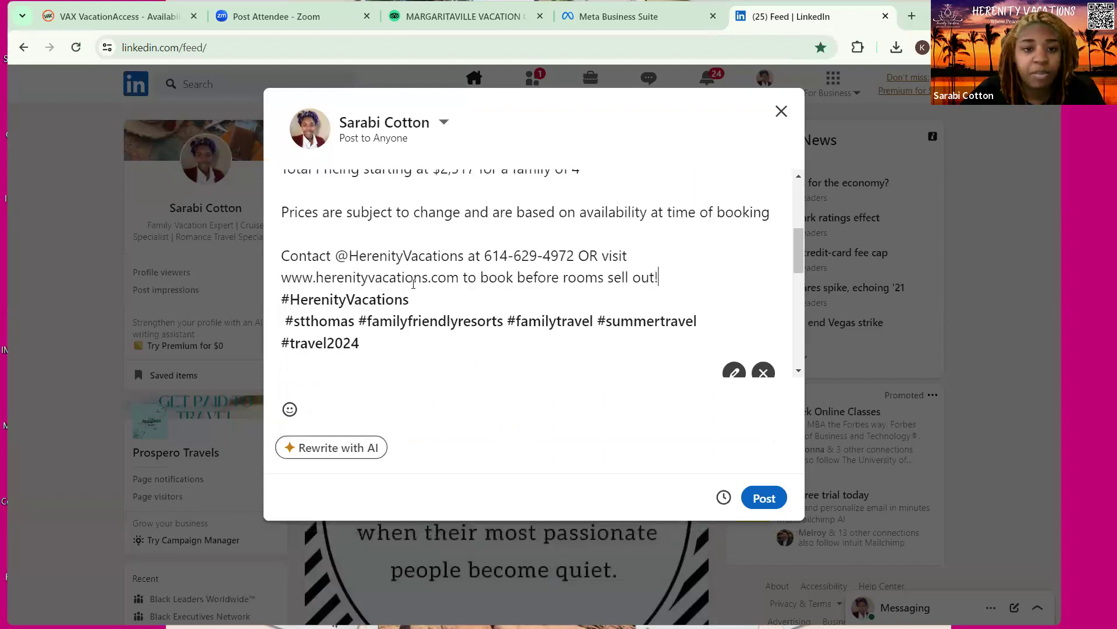
Join #stthomas onto the #HerenityVacations line and separate the hashtags with a blank line
left_click(287, 320)
key("BackSpace")
key("BackSpace")
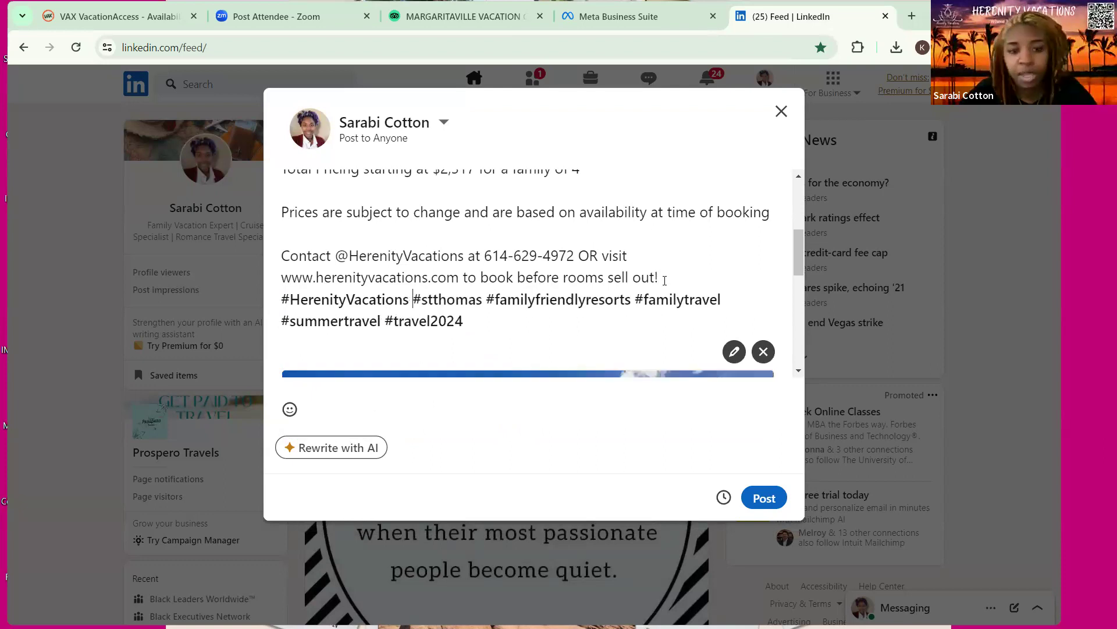
key("Up")
key("End")
key("Return")
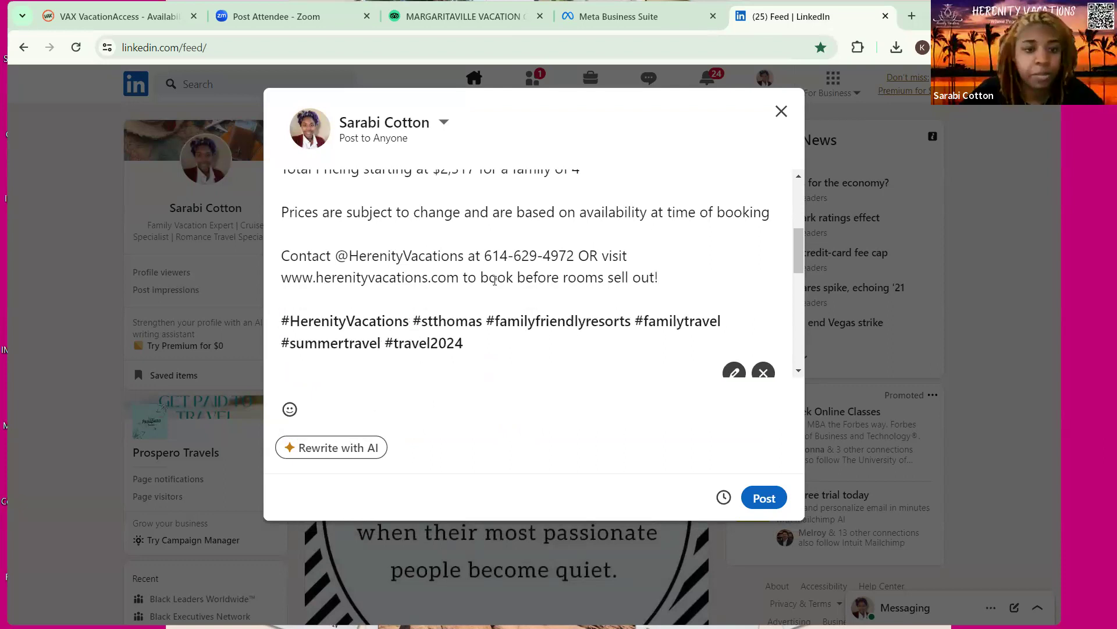
scroll(291, 199, "up", 3)
scroll(284, 211, "down", 2)
scroll(284, 210, "up", 2)
Insert a sun emoji before Summertime and a fire emoji before Deposits
right_click(312, 214)
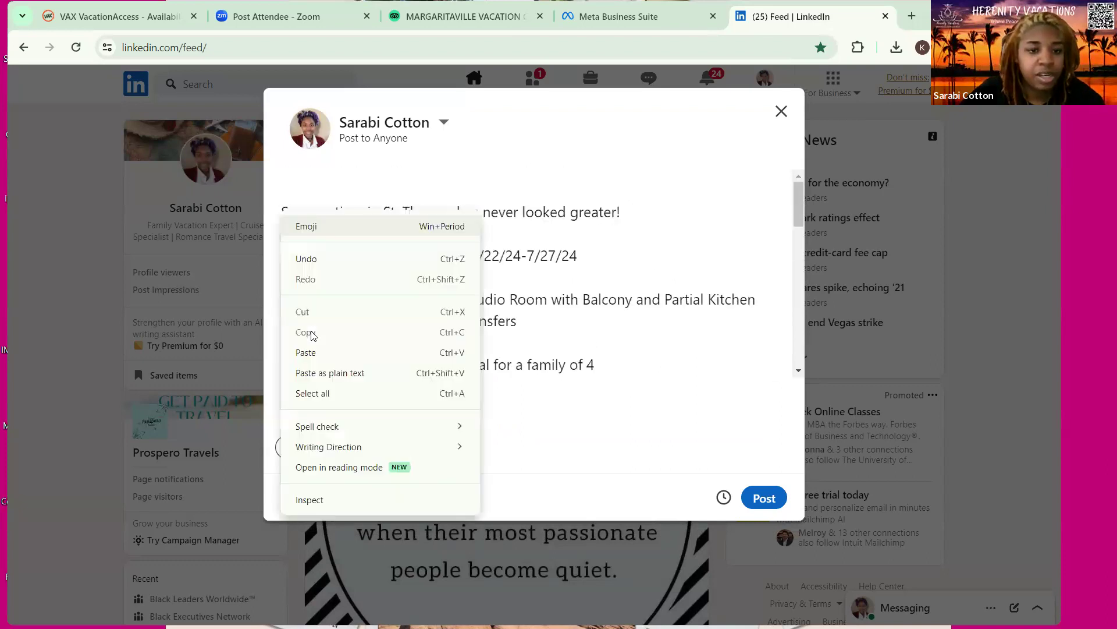
key("super+period")
key("Return")
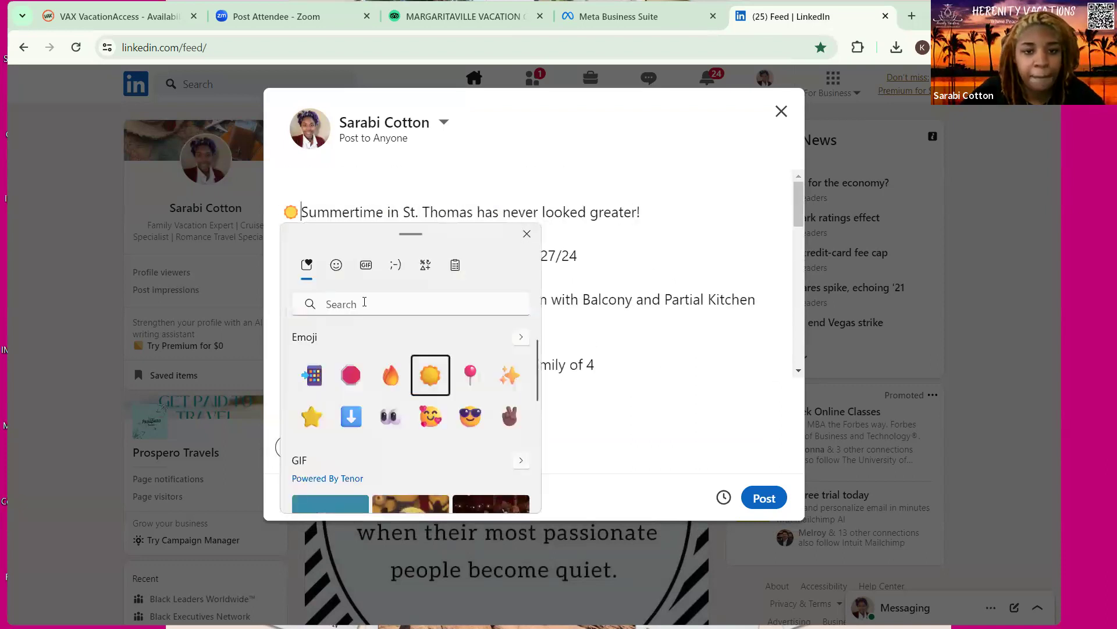
left_click(527, 234)
scroll(283, 293, "down", 1)
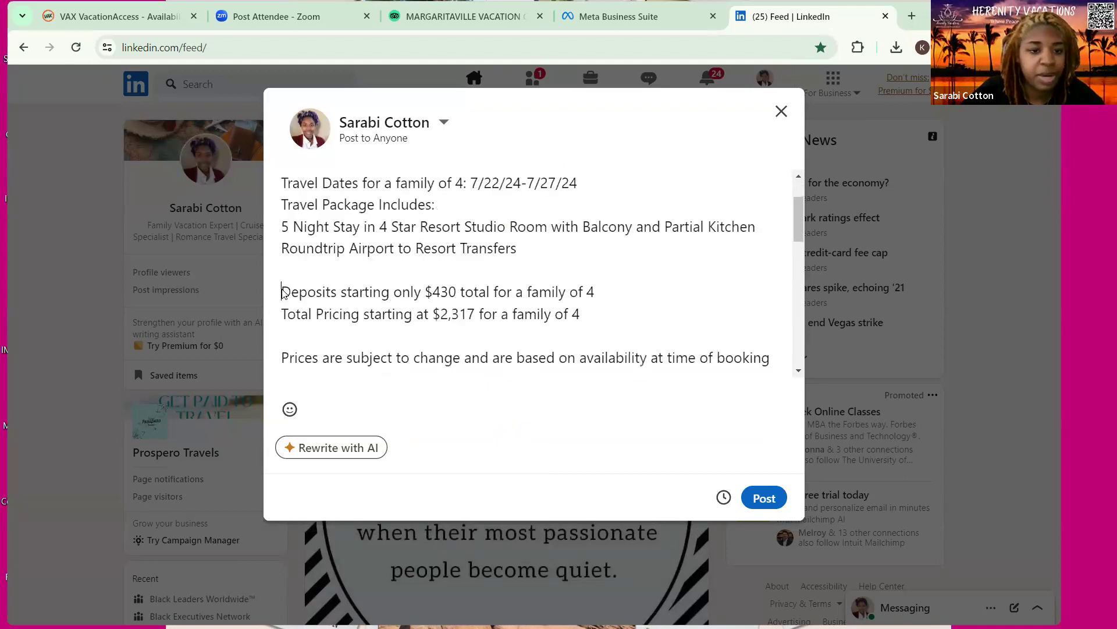
right_click(282, 292)
key("super+period")
left_click(437, 461)
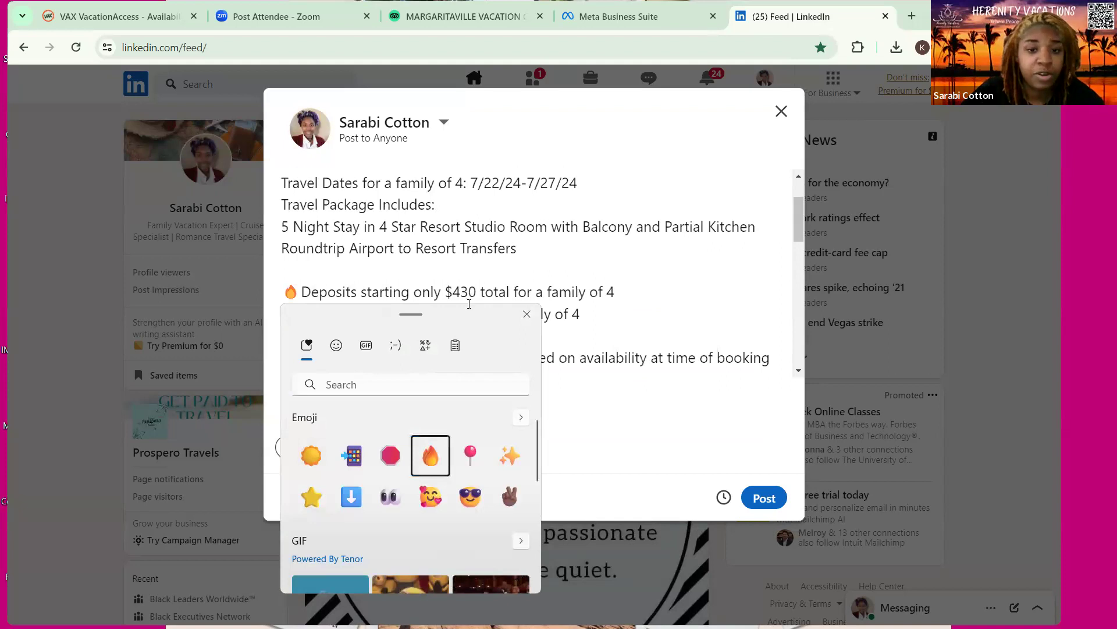
left_click(527, 314)
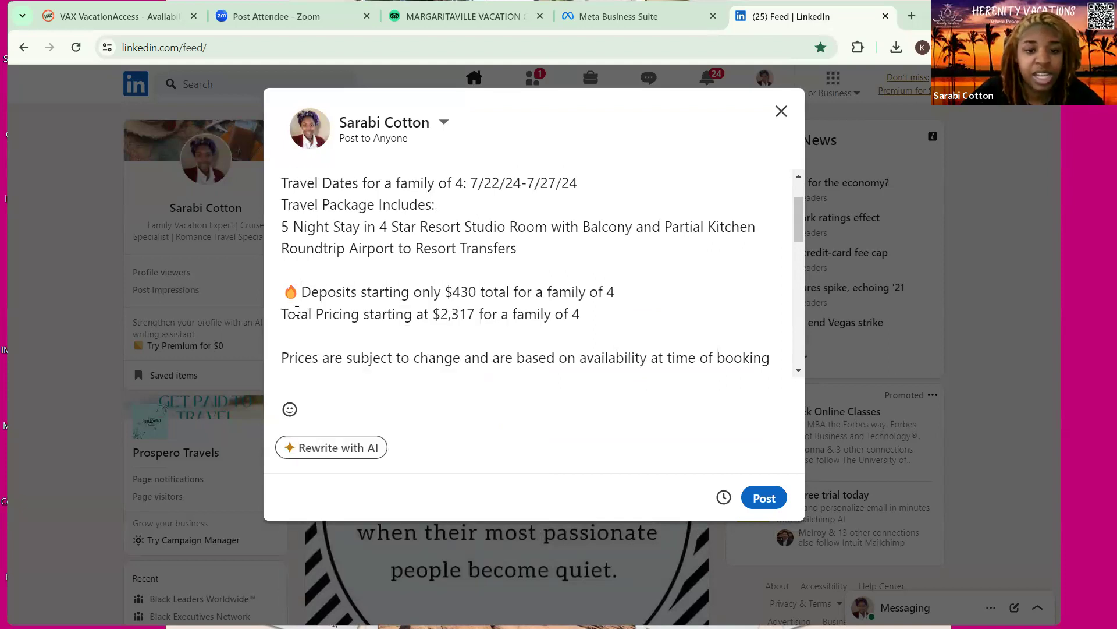
scroll(296, 311, "down", 1)
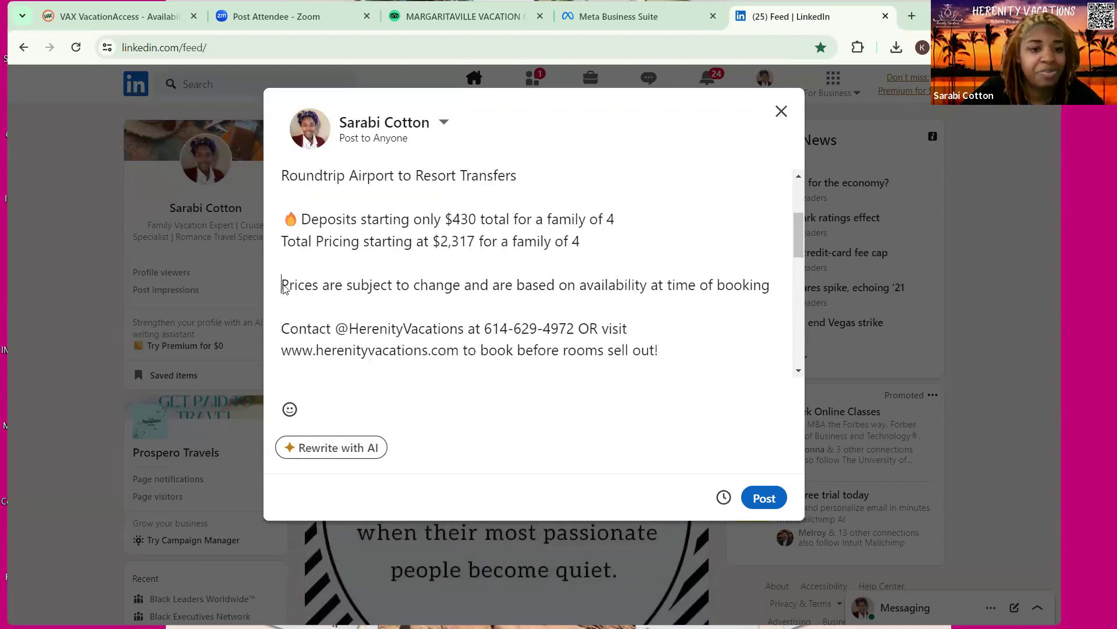
Insert a stop-sign emoji before the Prices line and a phone emoji before Contact
right_click(434, 459)
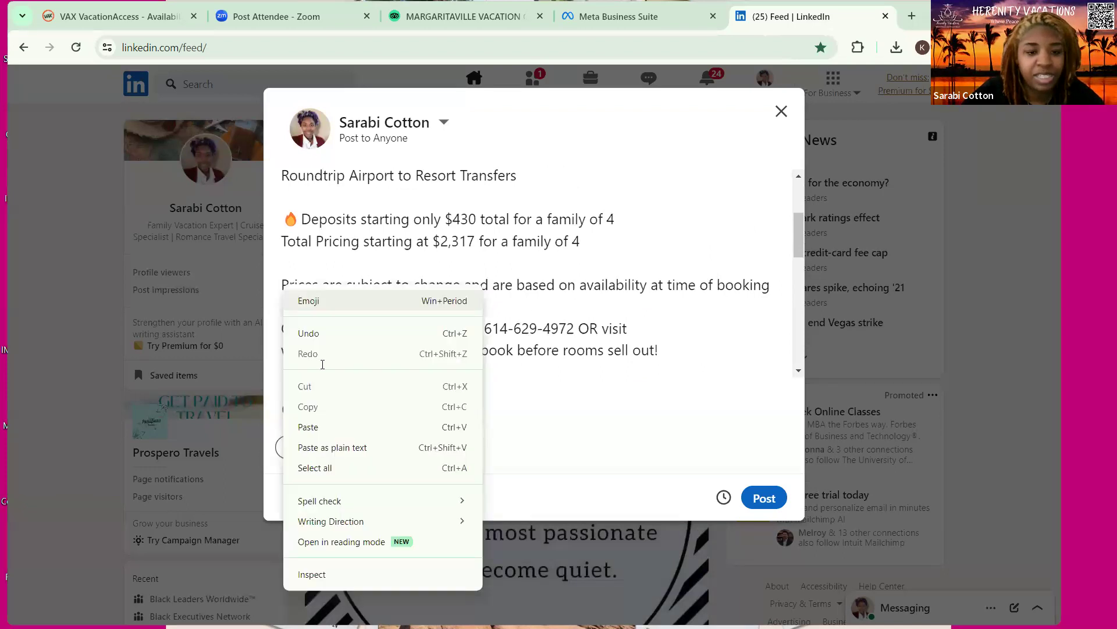
left_click(308, 300)
left_click(431, 447)
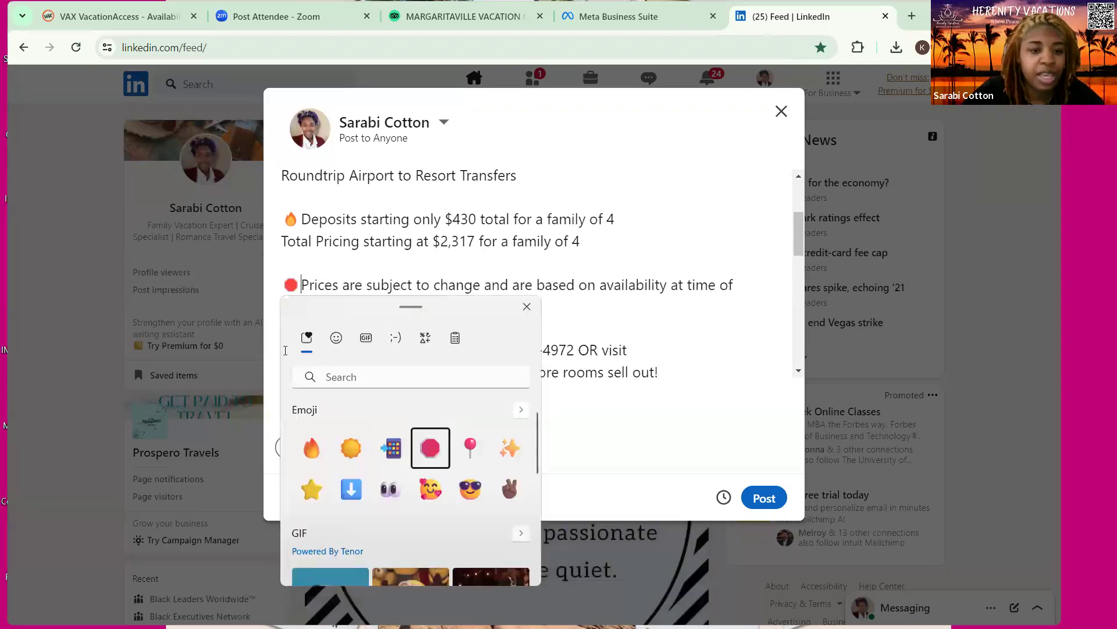
right_click(285, 350)
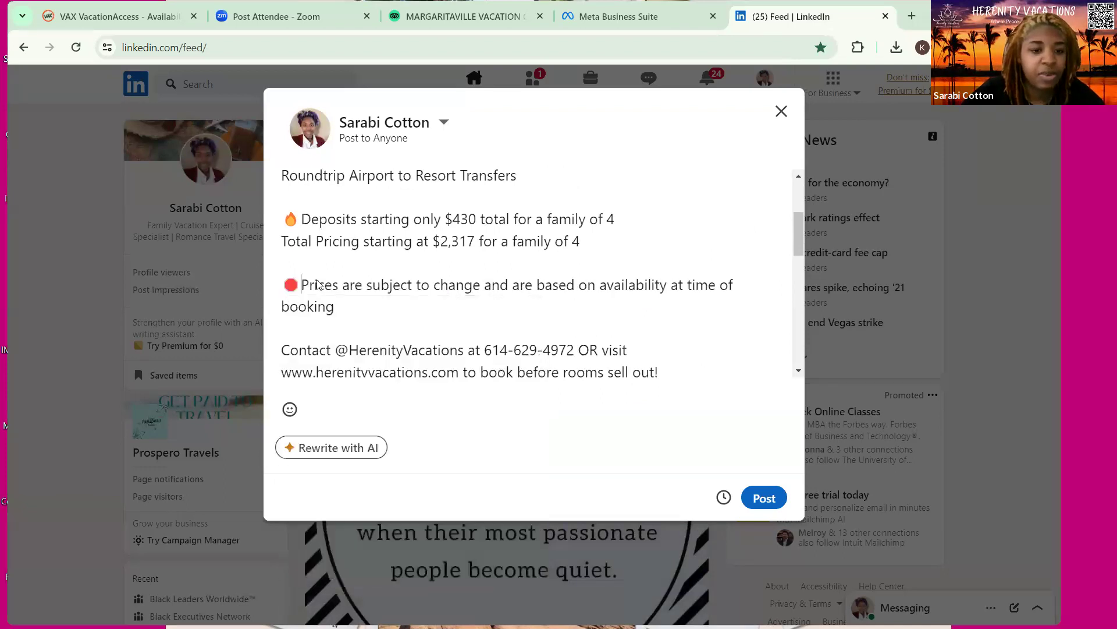
left_click(326, 61)
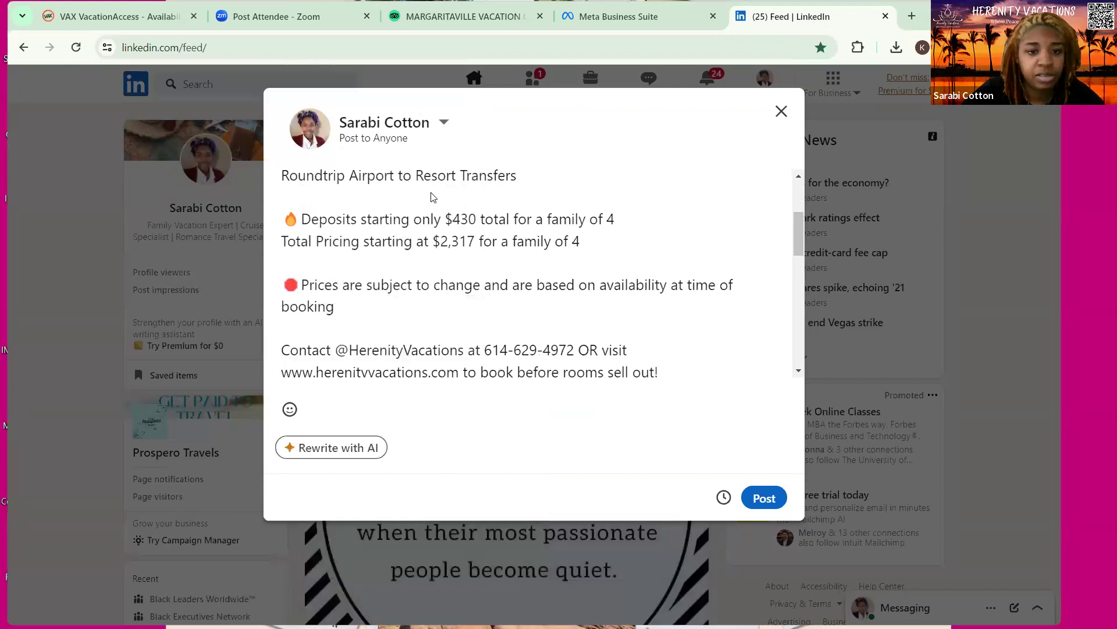
left_click(426, 194)
left_click(533, 61)
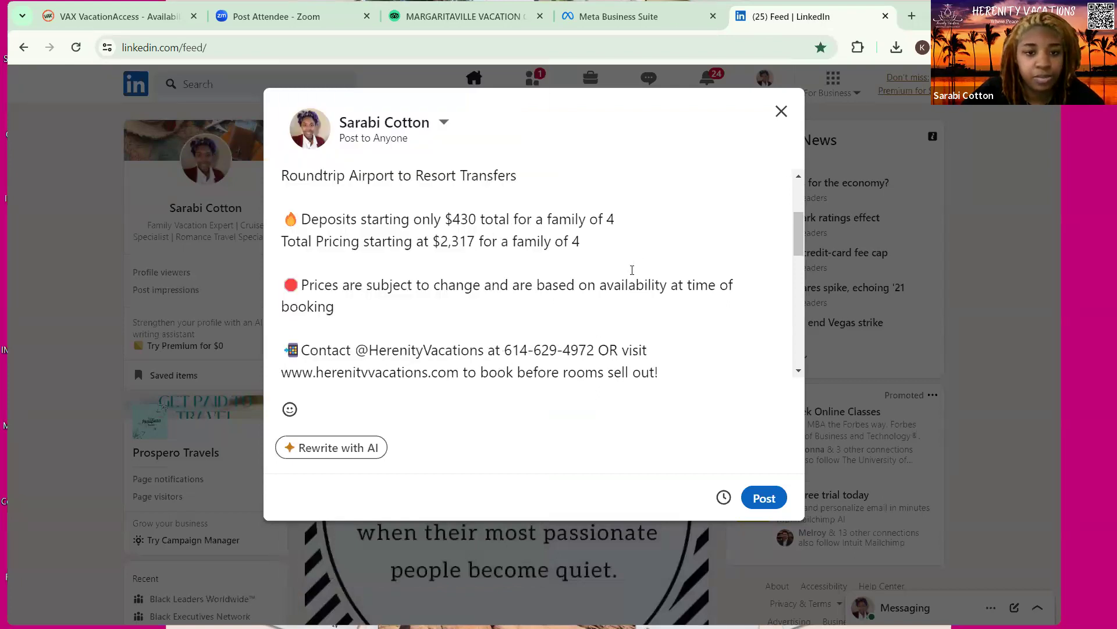
scroll(658, 334, "down", 1)
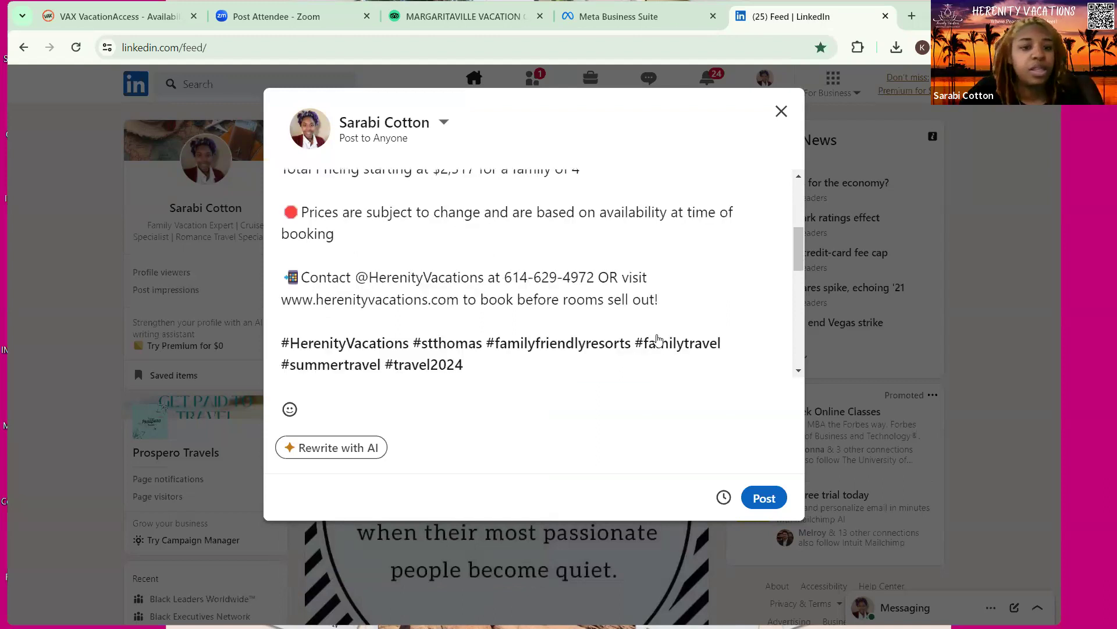
scroll(518, 282, "down", 2)
scroll(519, 278, "up", 2)
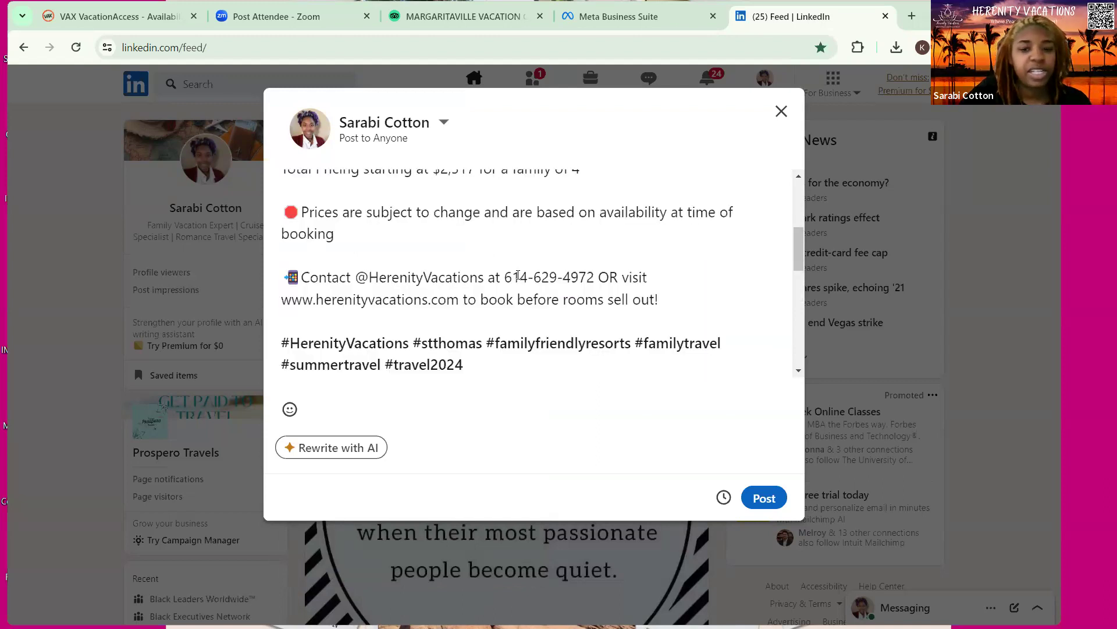
scroll(549, 368, "up", 3)
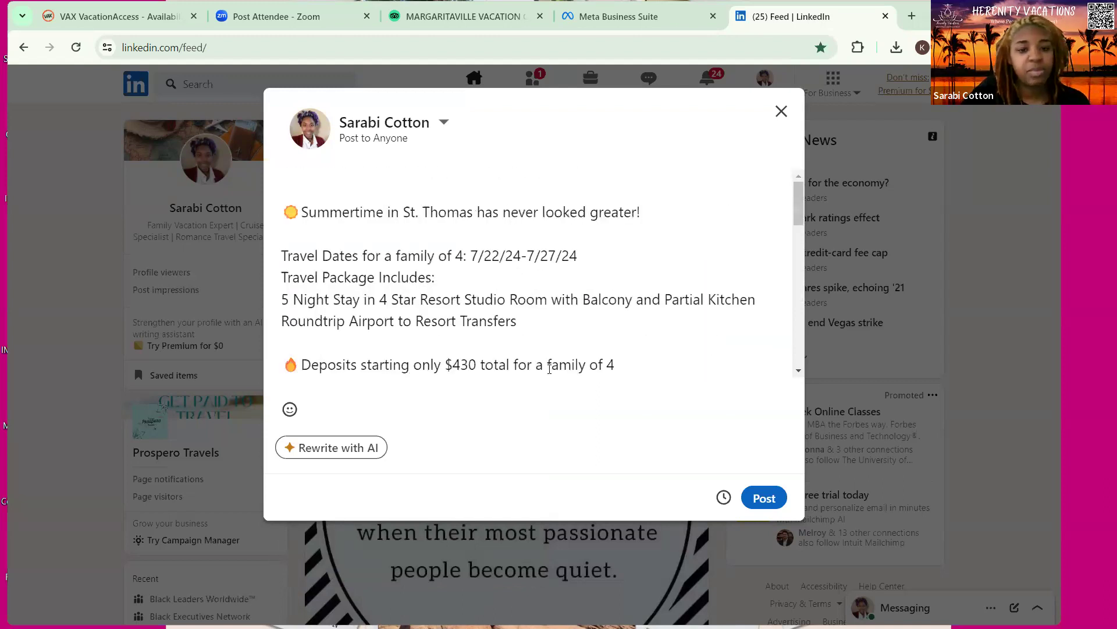
Schedule the LinkedIn post for Monday, May 13, 2024 at 06:30 PM Eastern Daylight Time
left_click(724, 497)
left_click(376, 244)
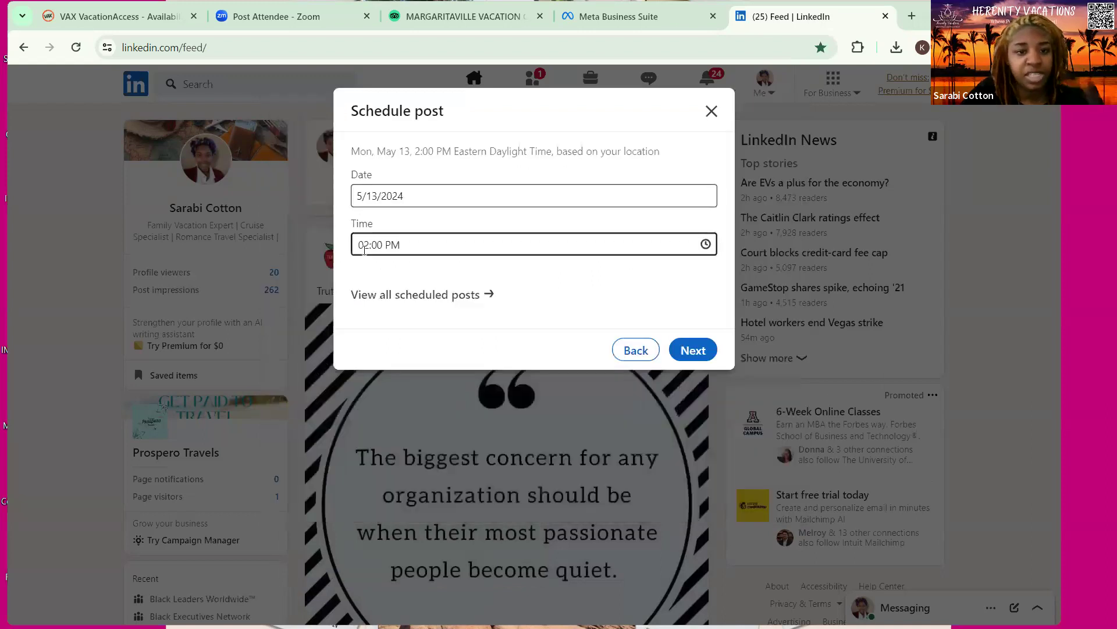
scroll(511, 365, "down", 5)
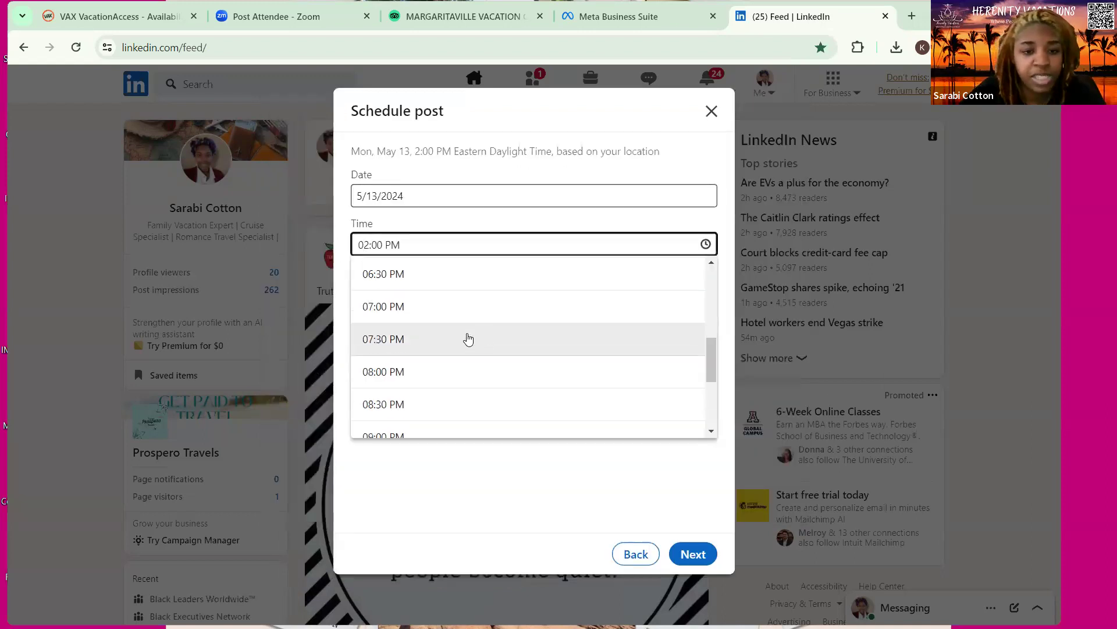
scroll(466, 337, "up", 3)
left_click(417, 415)
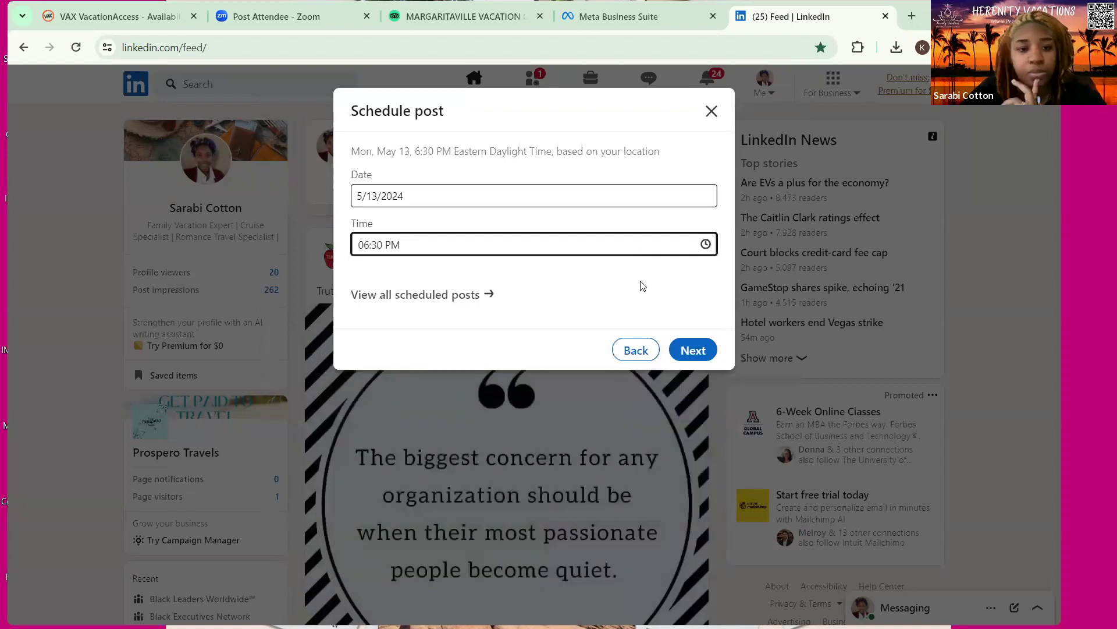
left_click(689, 352)
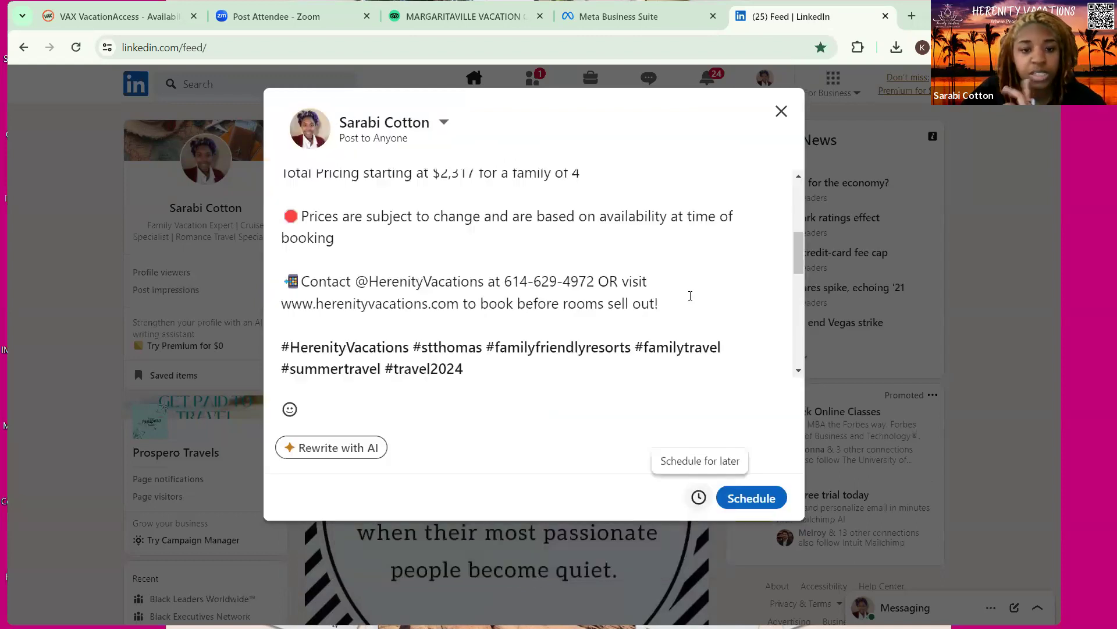
left_click(746, 499)
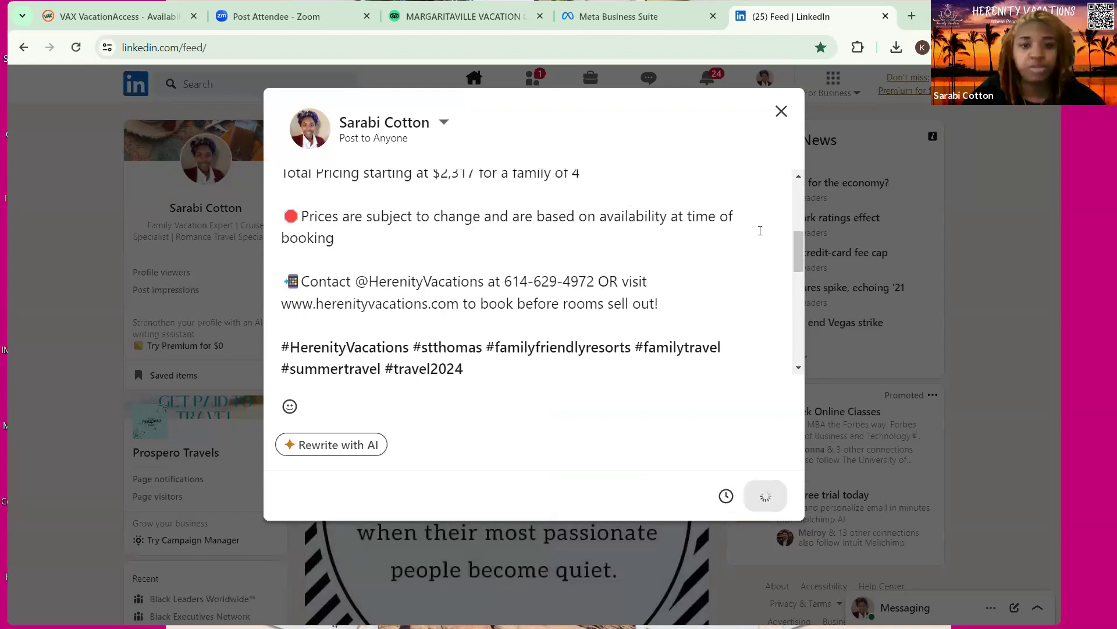